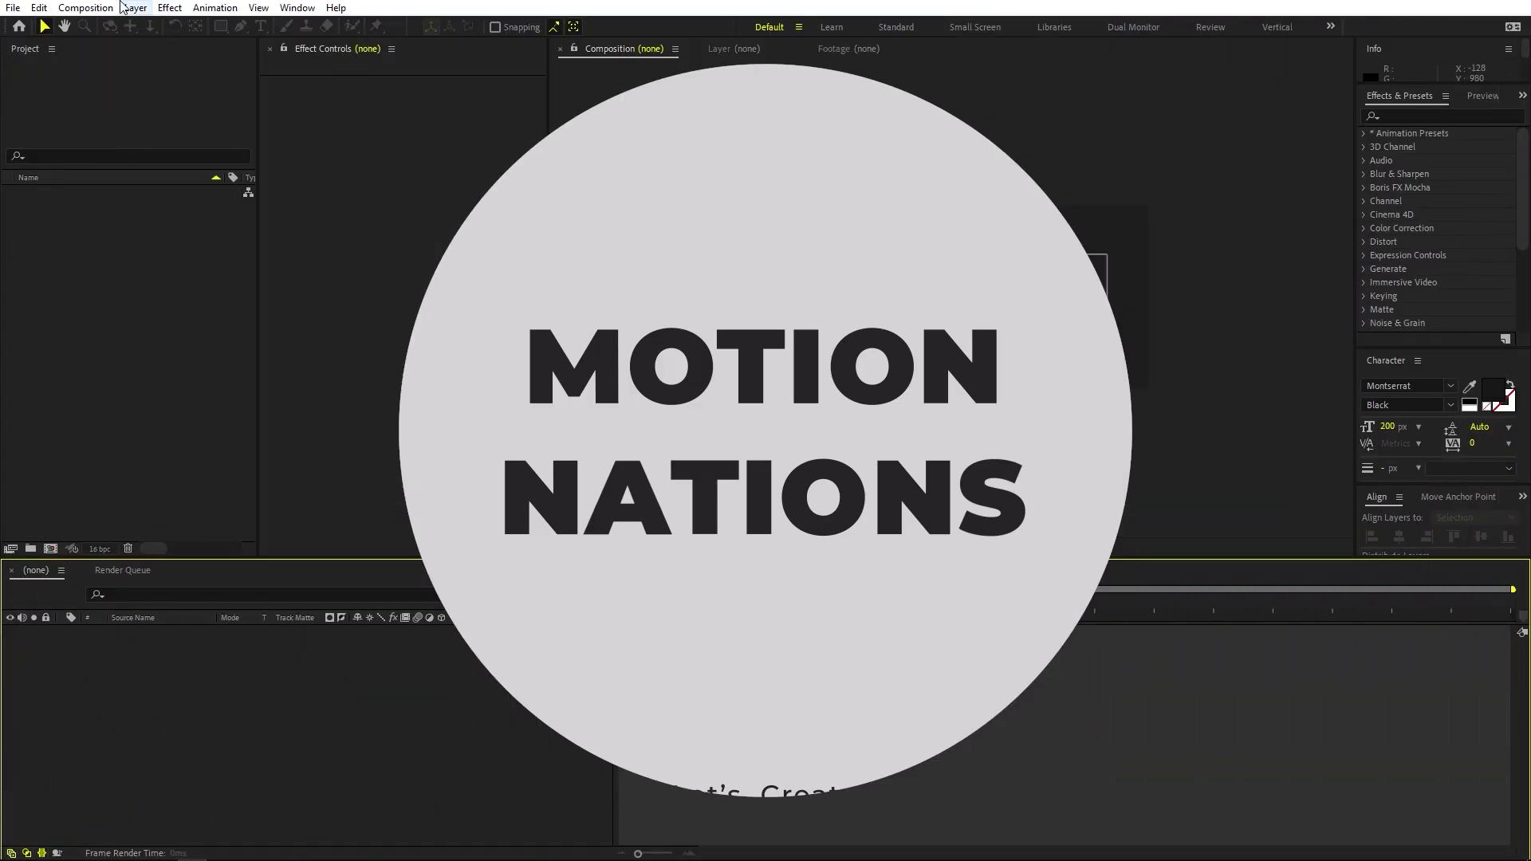
Create a new 1920 x 1080 composition named Main at 30 fps with a 15-second duration.
left_click(85, 8)
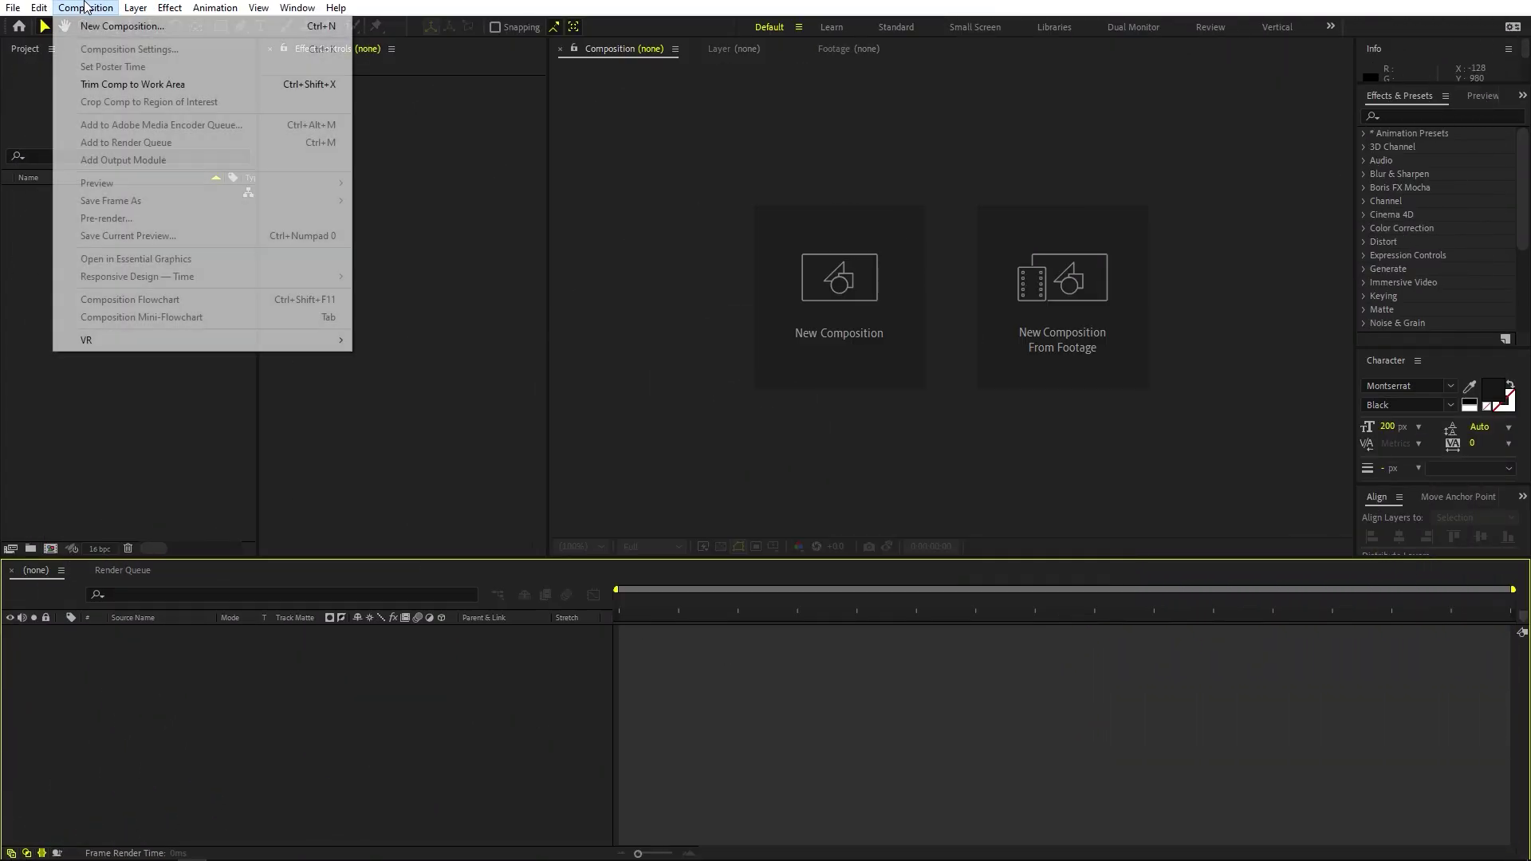
left_click(139, 24)
type("Main")
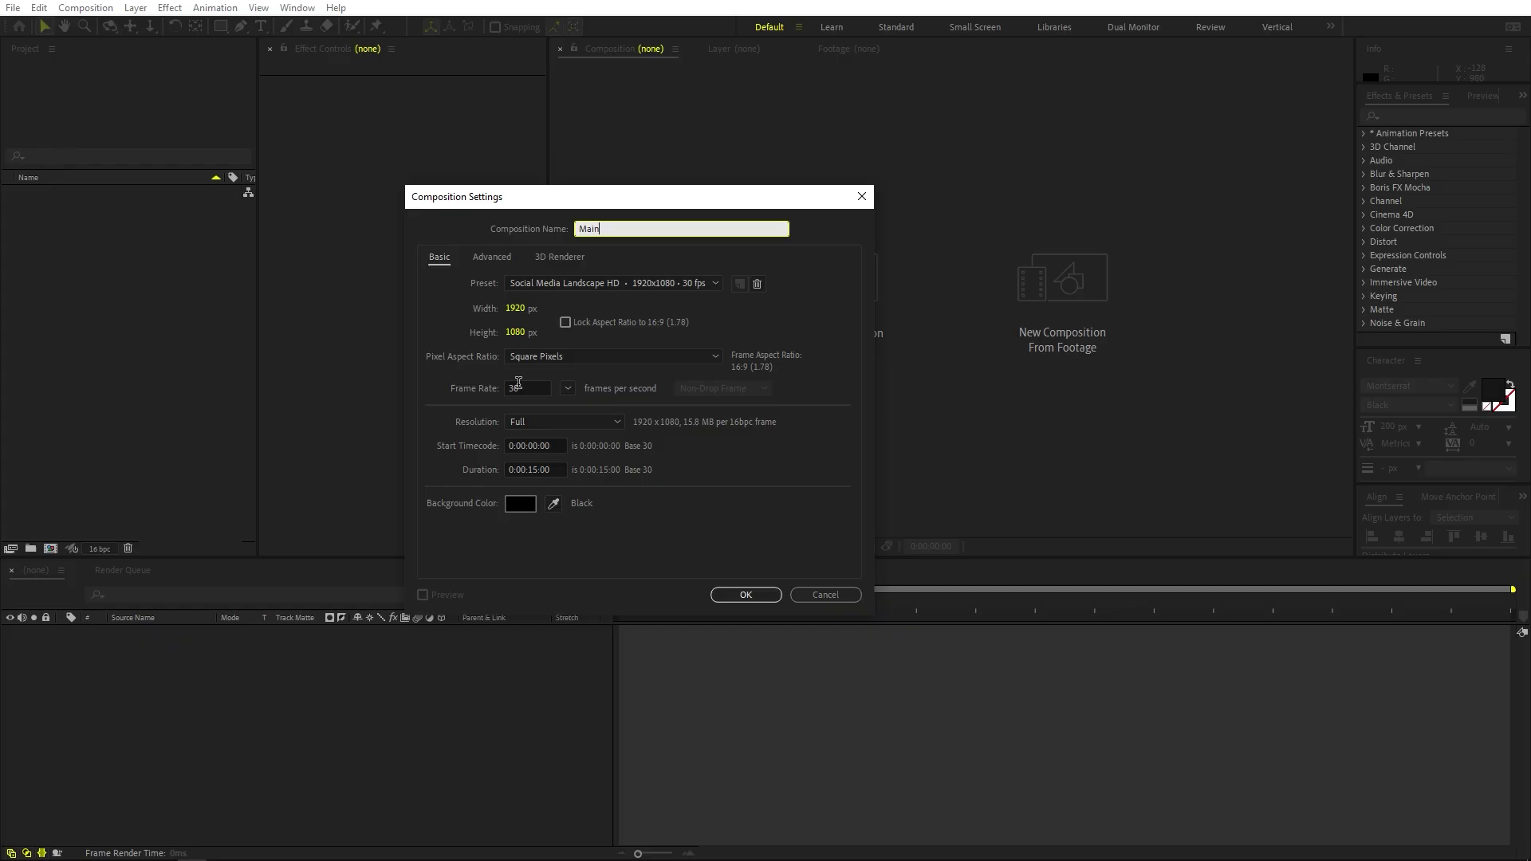
double_click(523, 386)
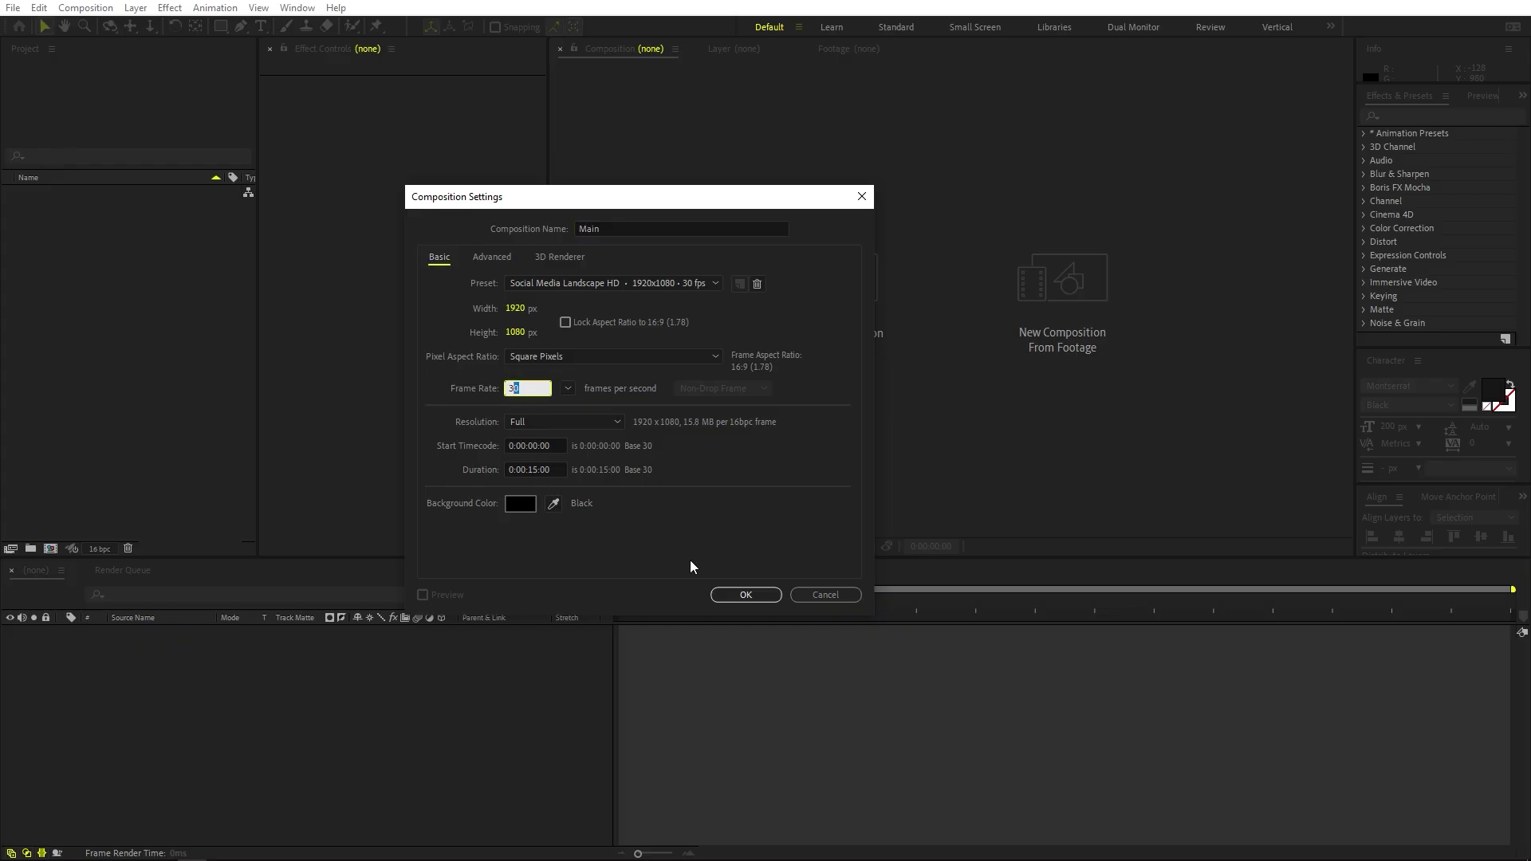
left_click(745, 595)
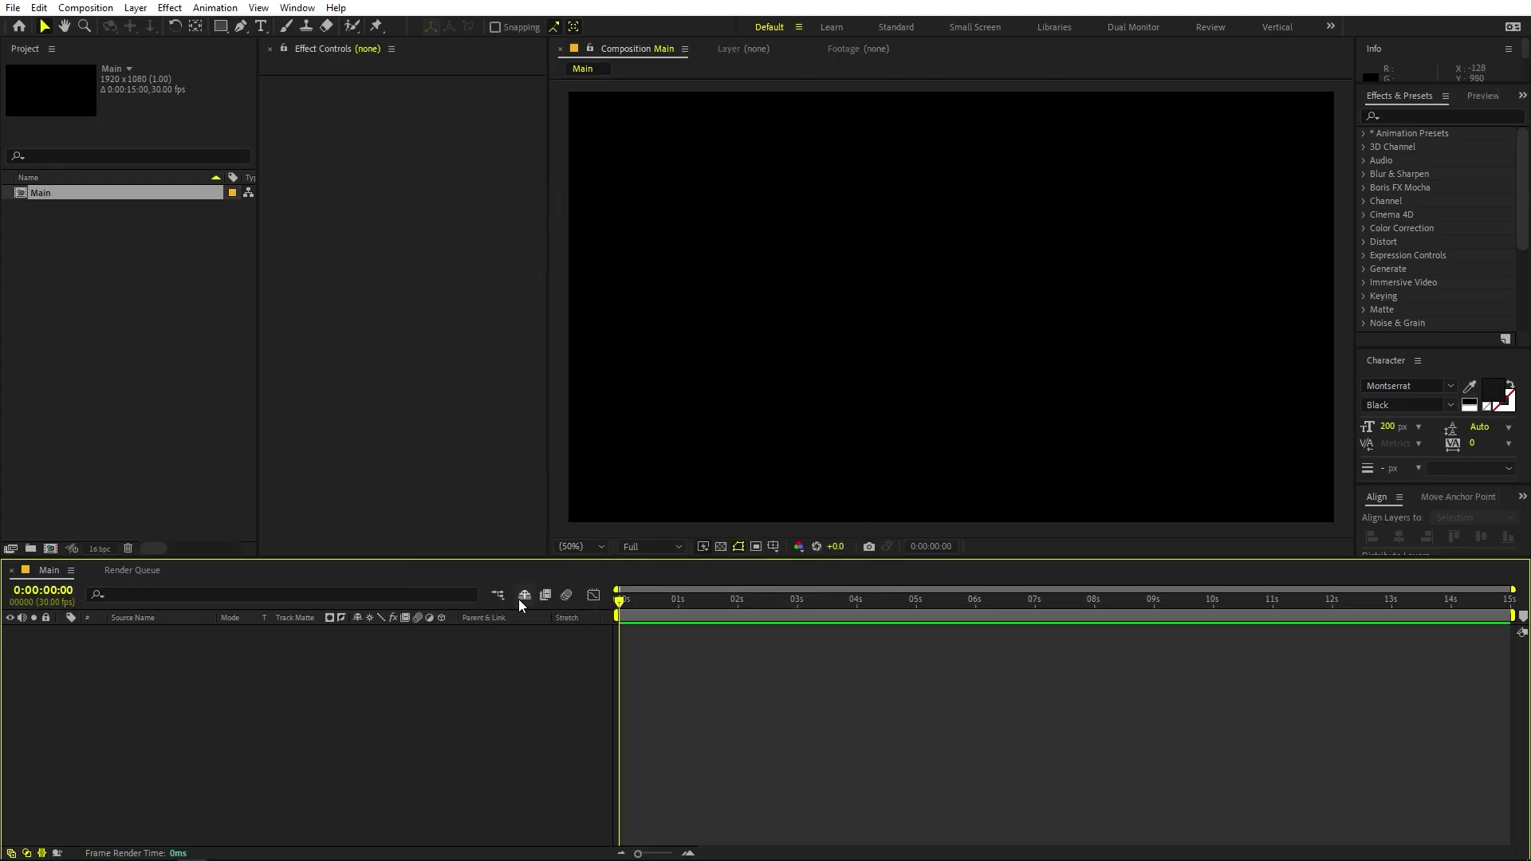
left_click(76, 366)
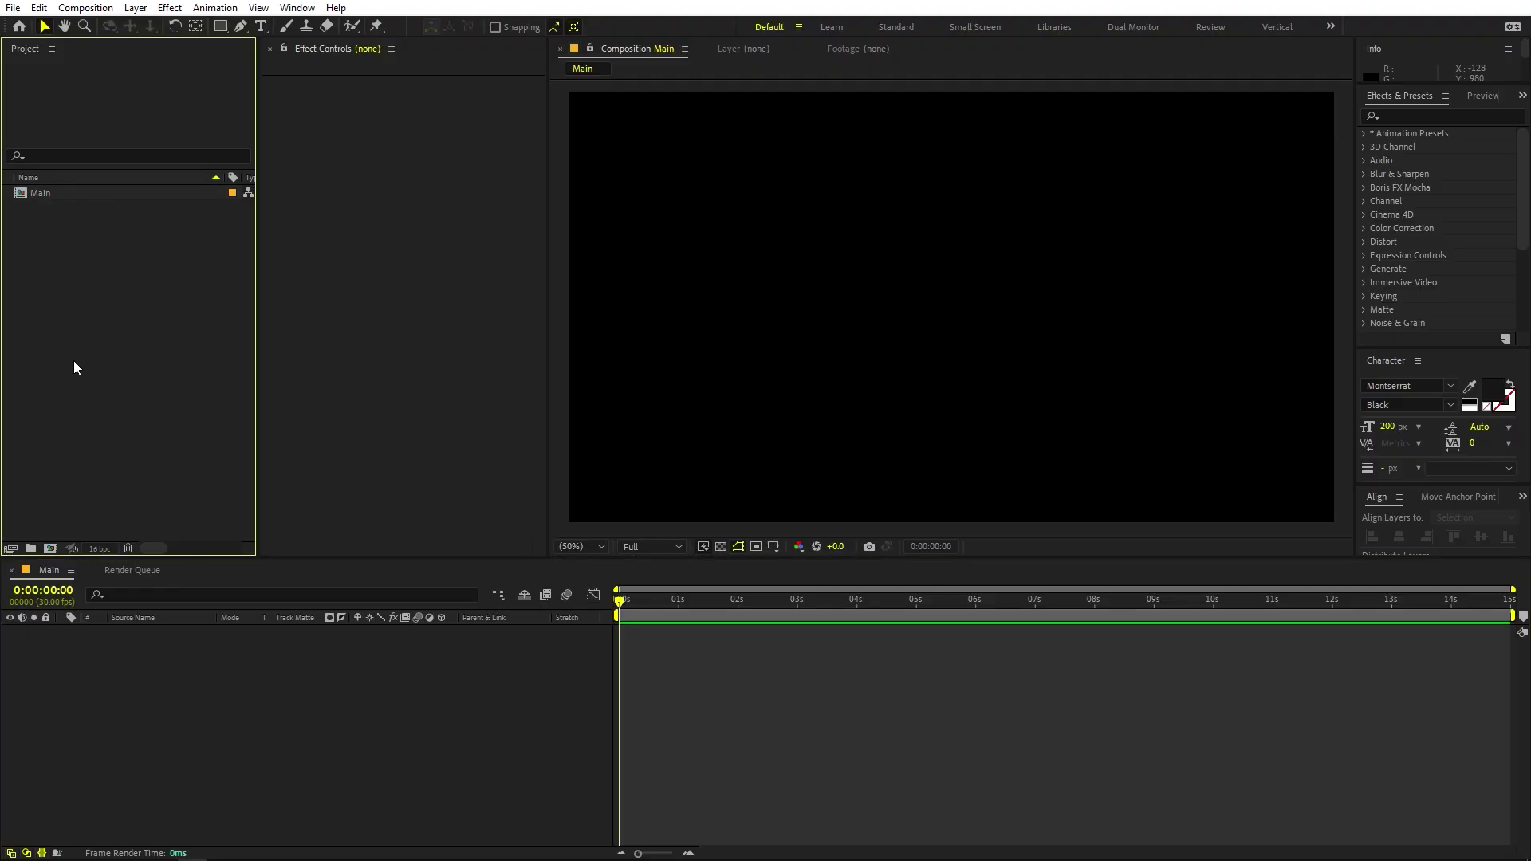
Show the proportional grid over the Main composition.
left_click(434, 747)
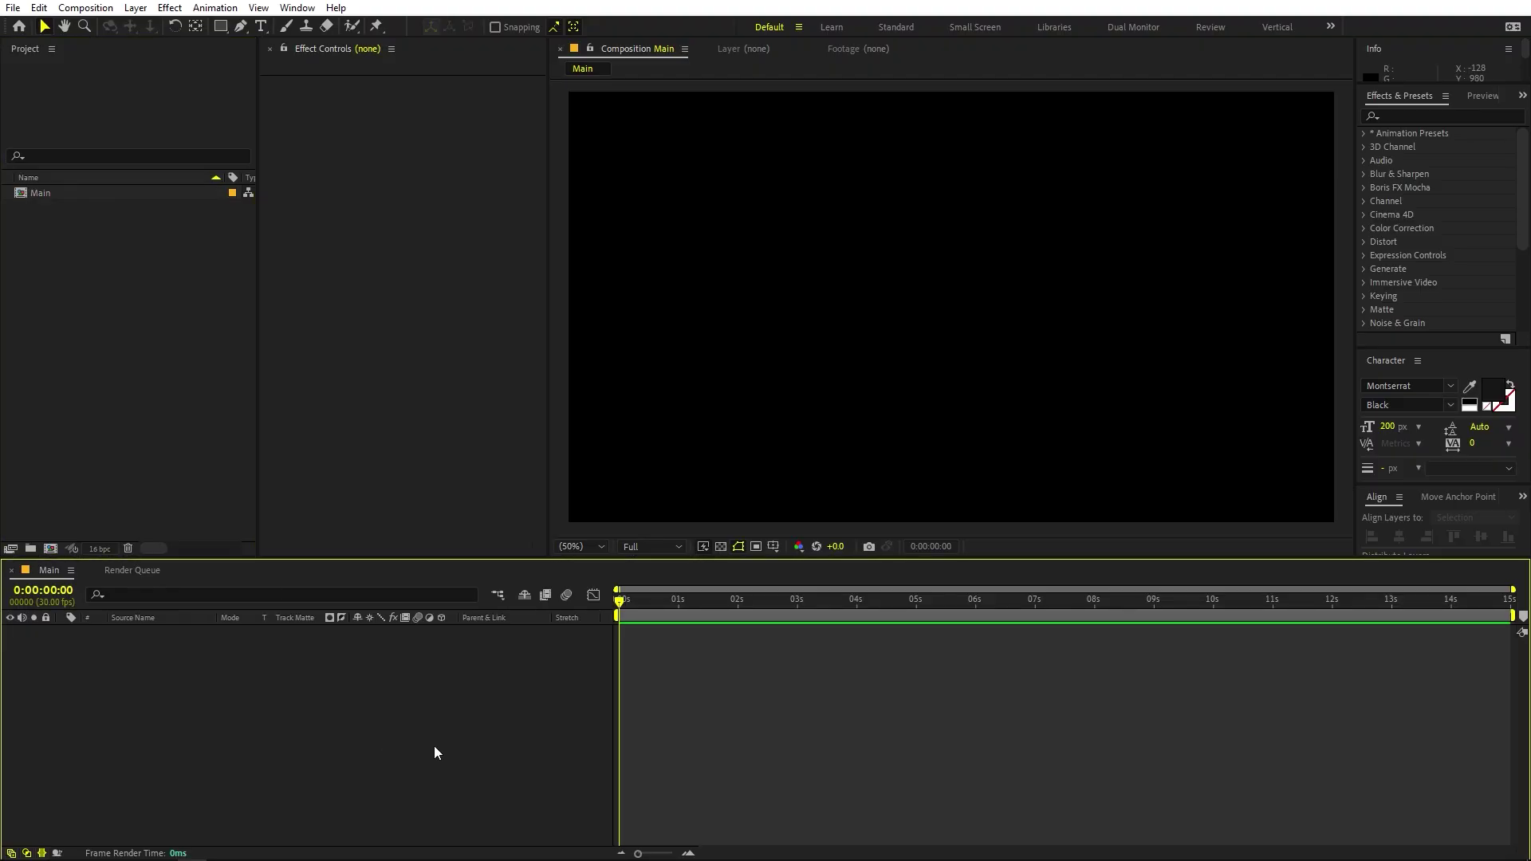
left_click(771, 547)
left_click(757, 548)
left_click(771, 549)
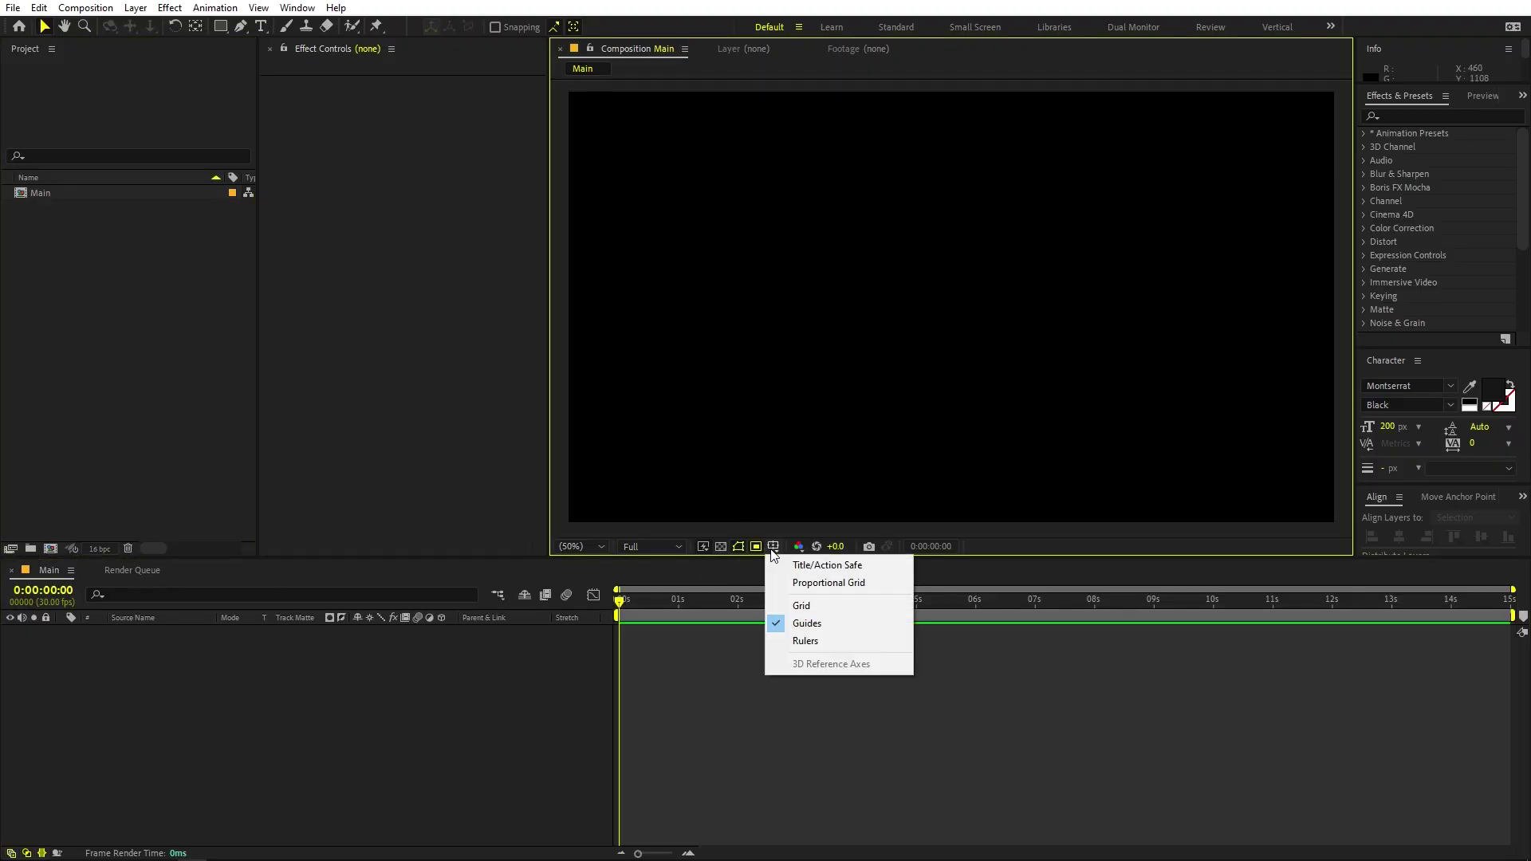
left_click(830, 585)
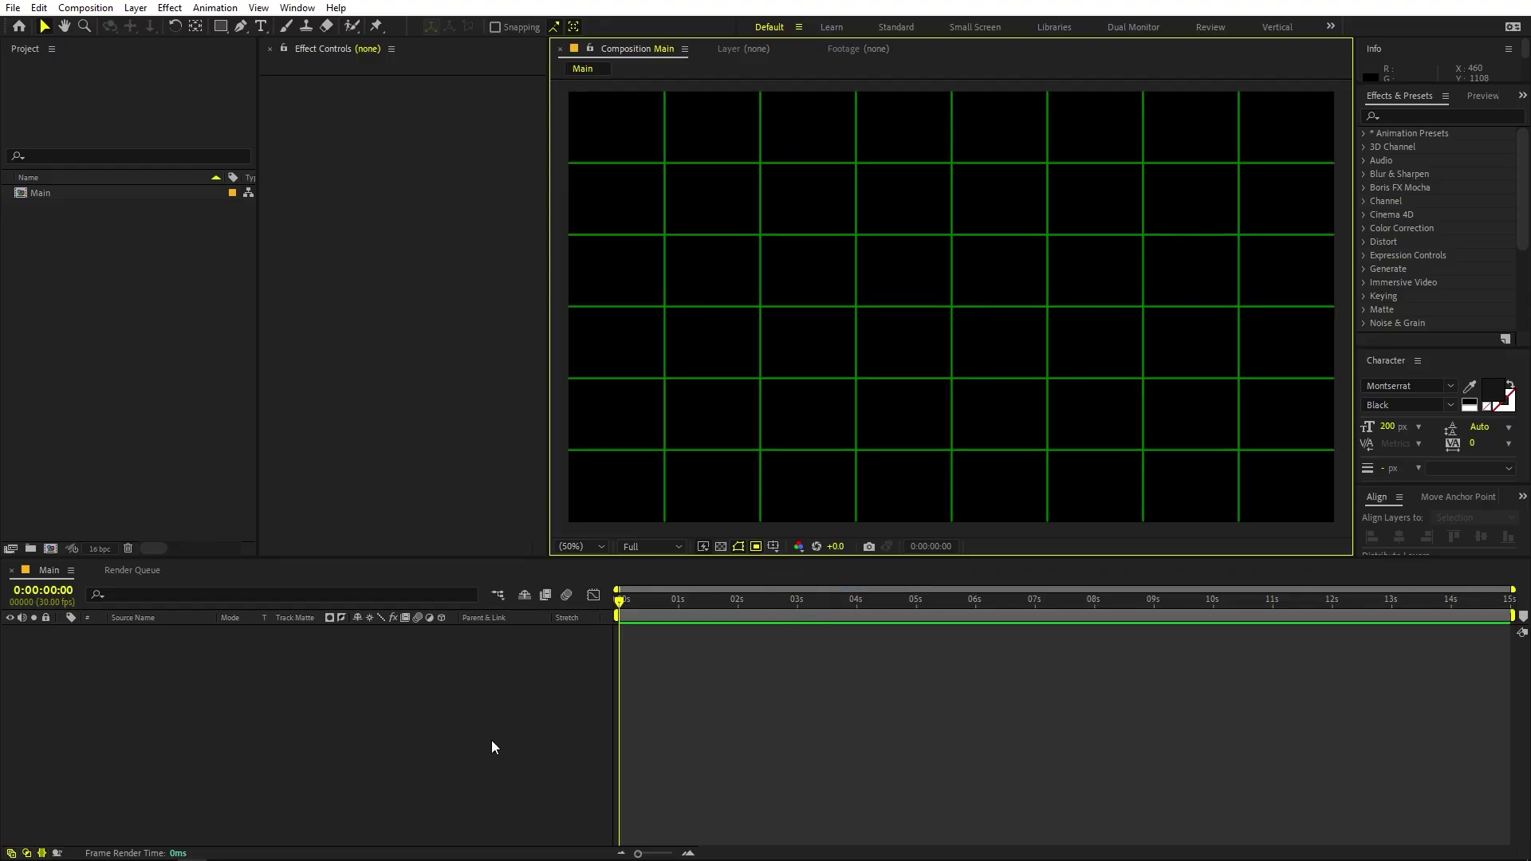
Draw a closed white eye outline with the Pen tool, 0 px stroke, centred on the grid, four cells wide and two cells high.
left_click(241, 26)
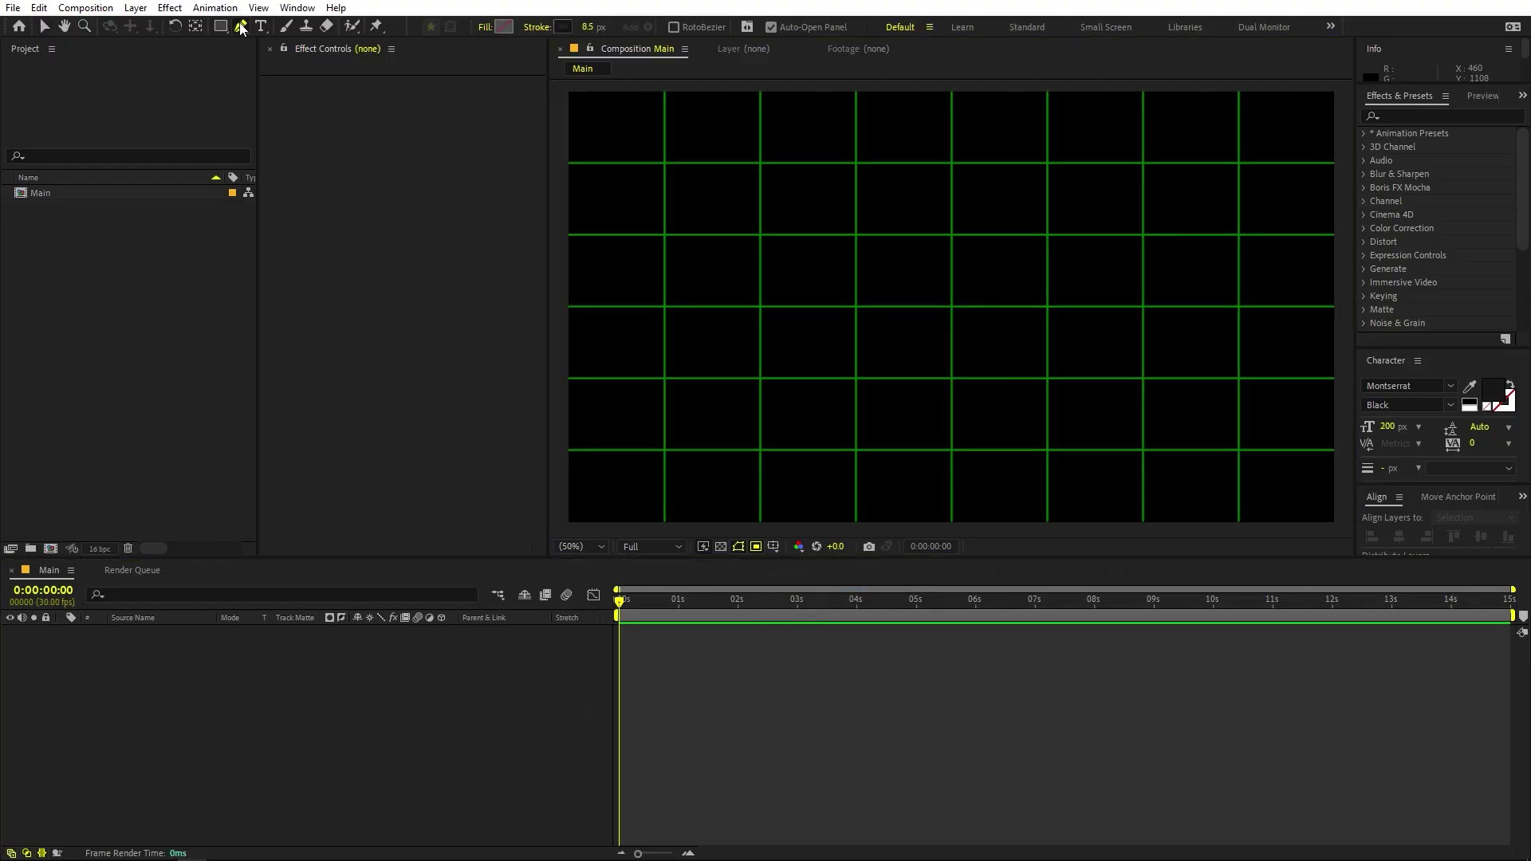
left_click(506, 27)
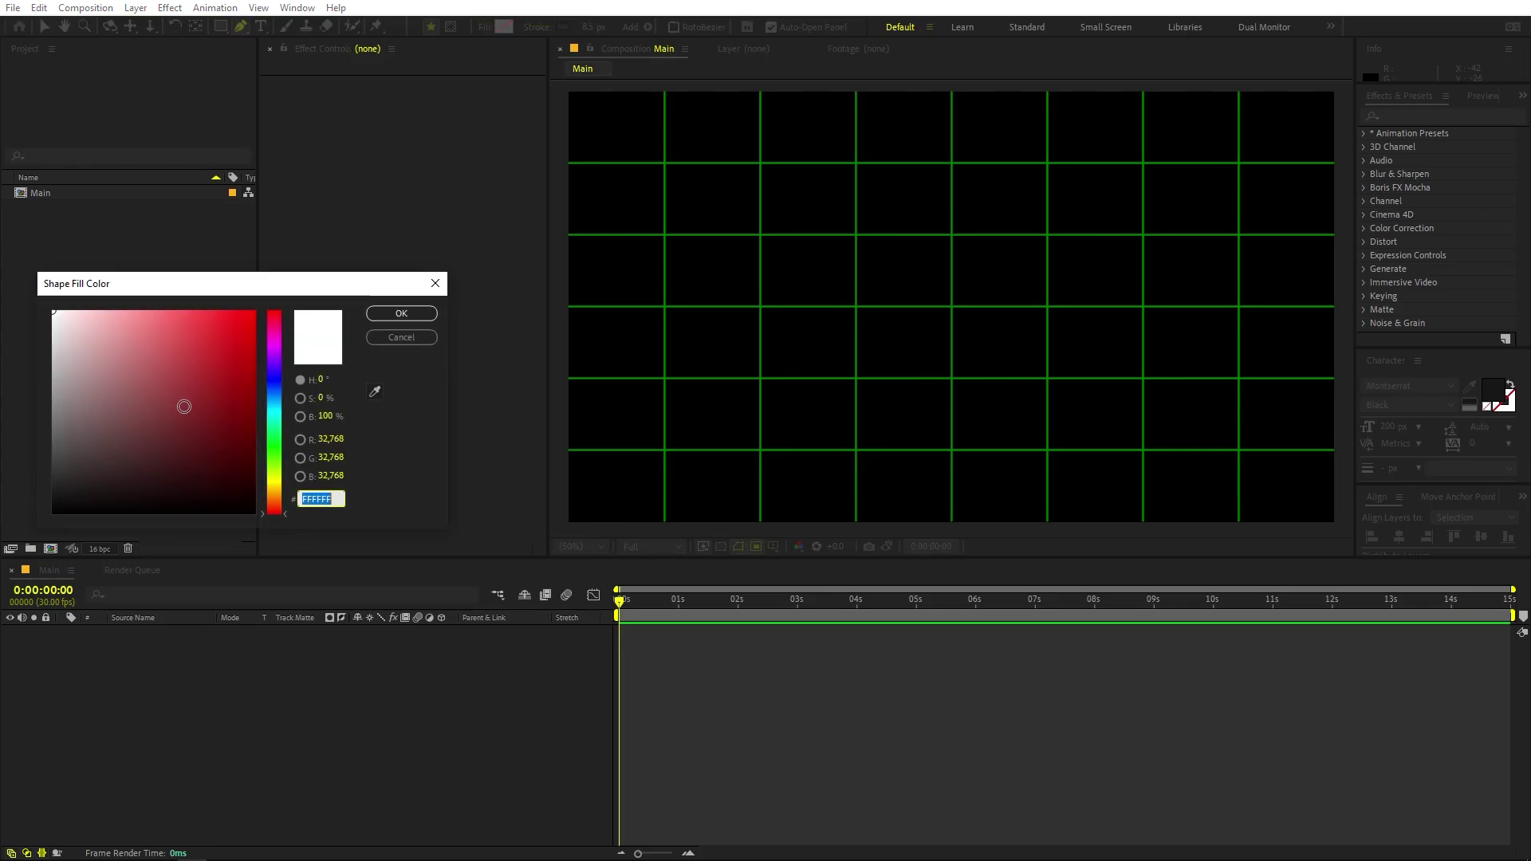
left_click(399, 312)
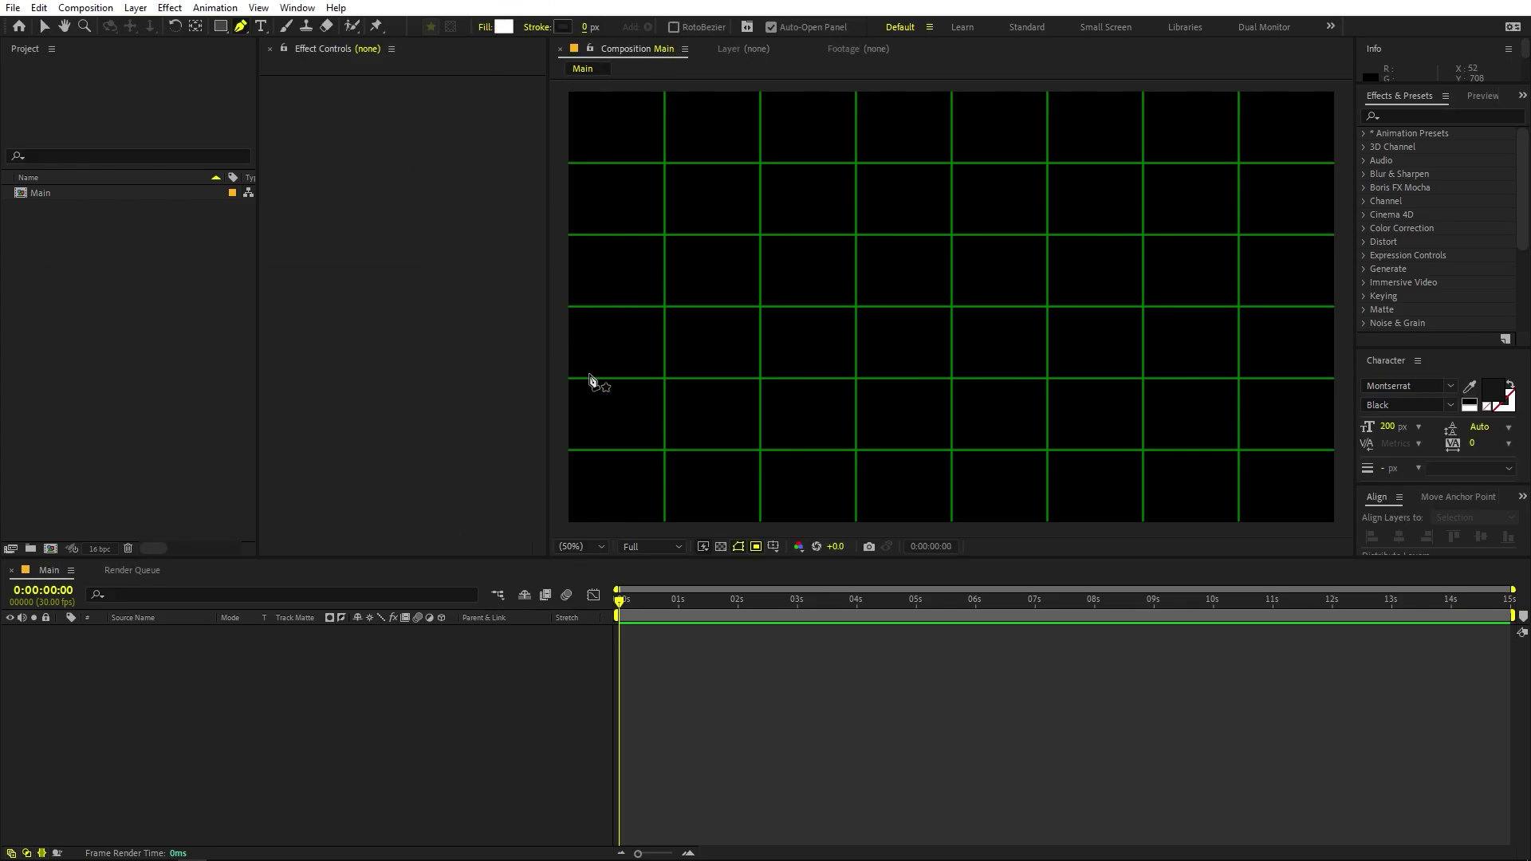
left_click(760, 307)
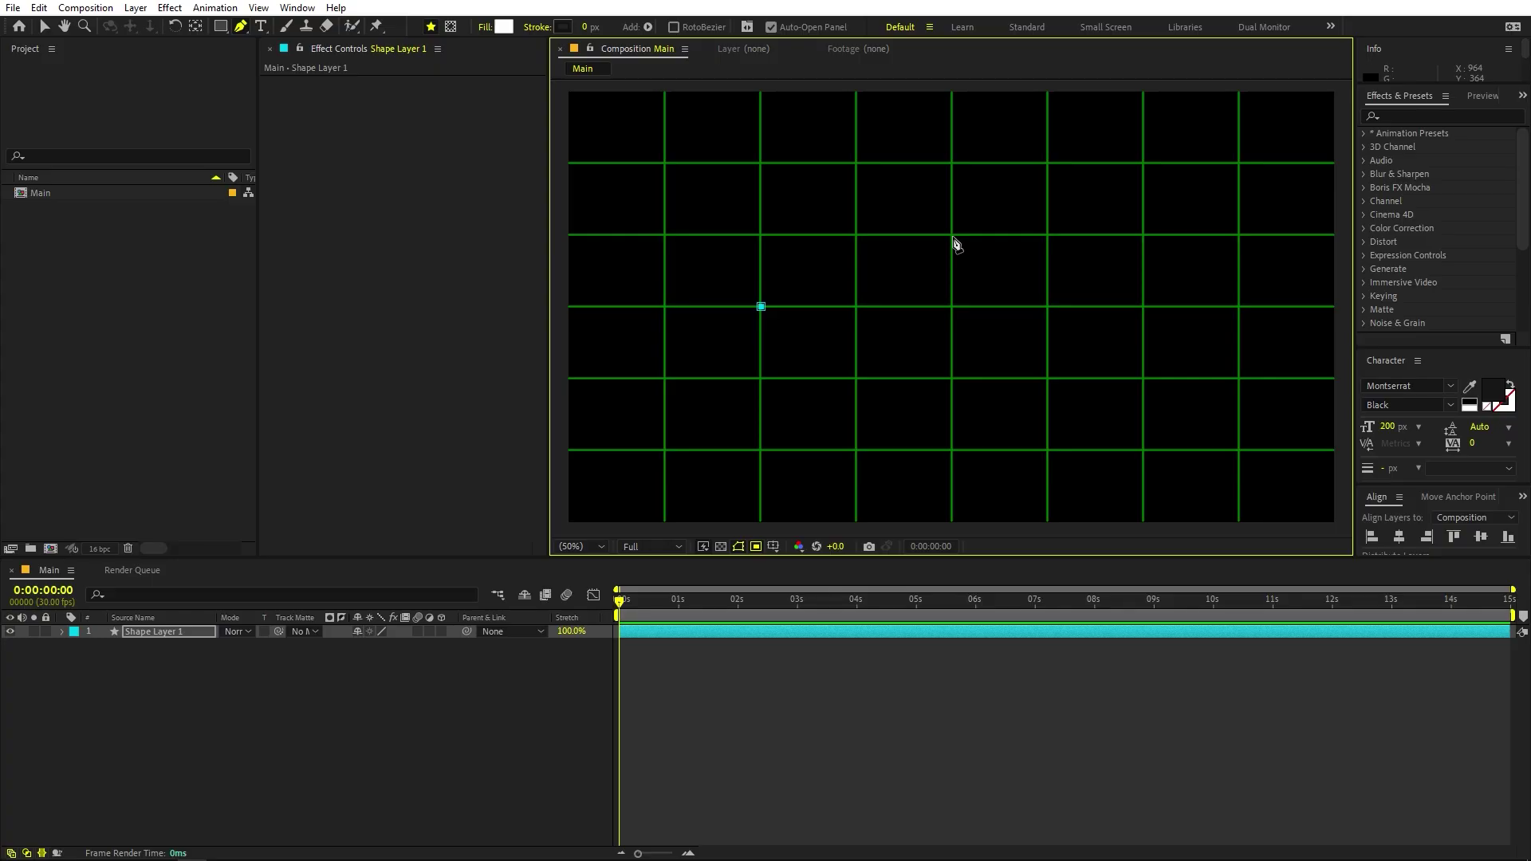
left_click_drag(953, 234, 1046, 247)
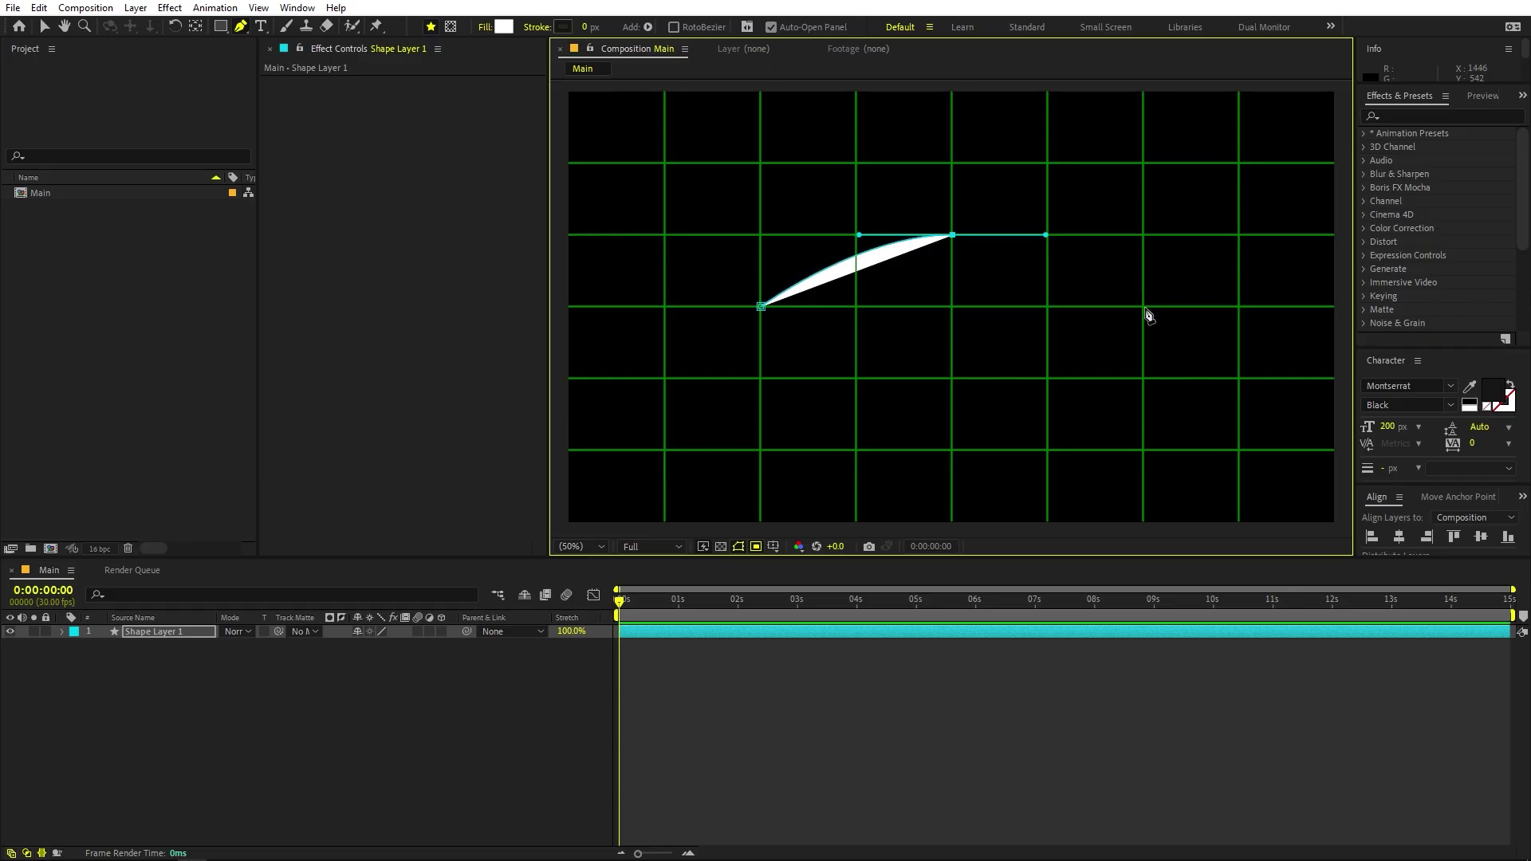
left_click(1144, 308)
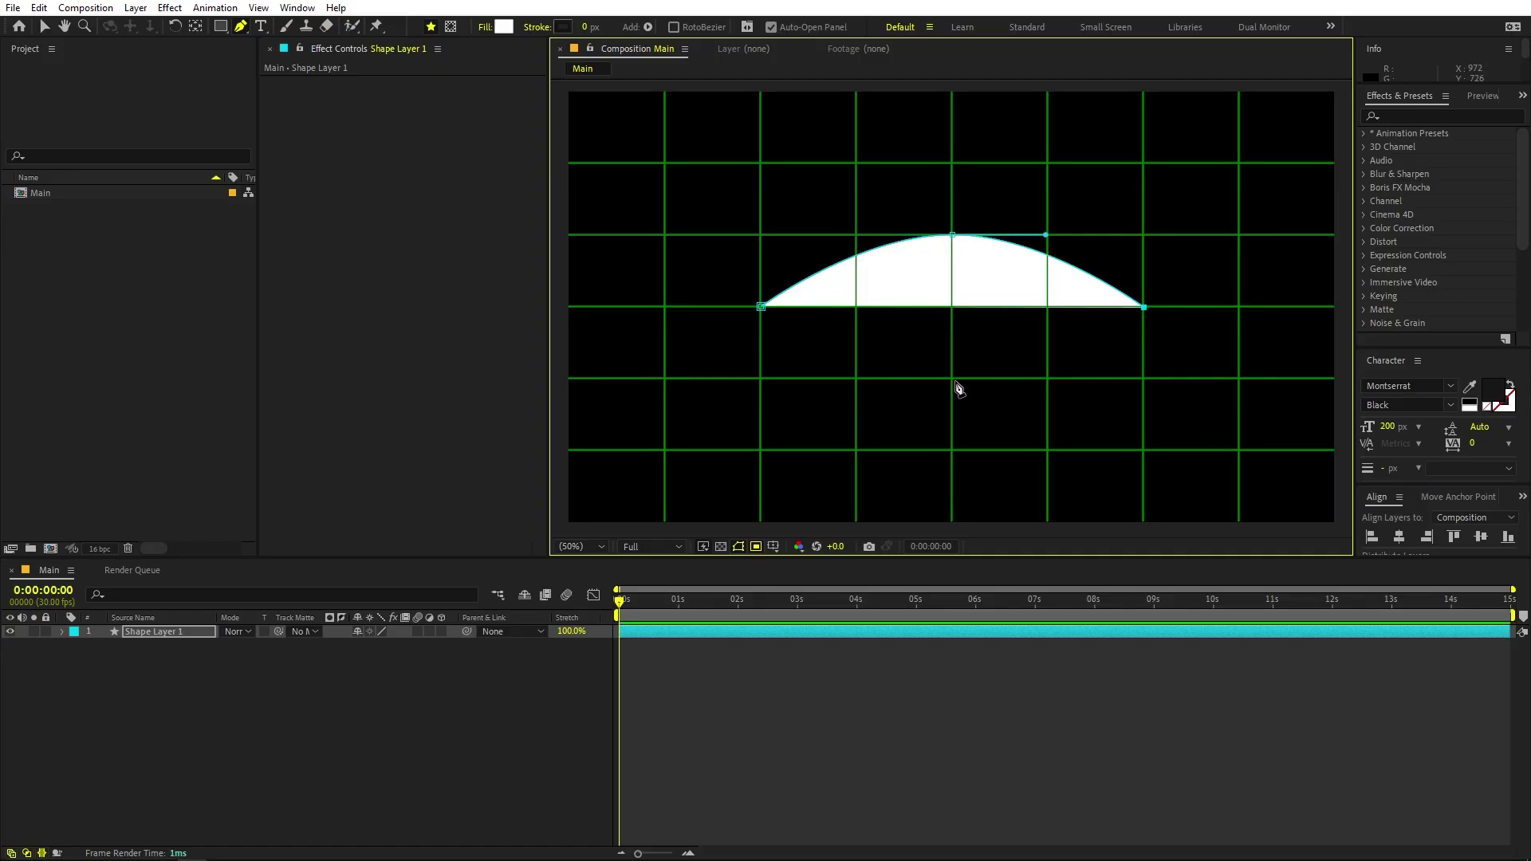
left_click_drag(950, 380, 857, 380)
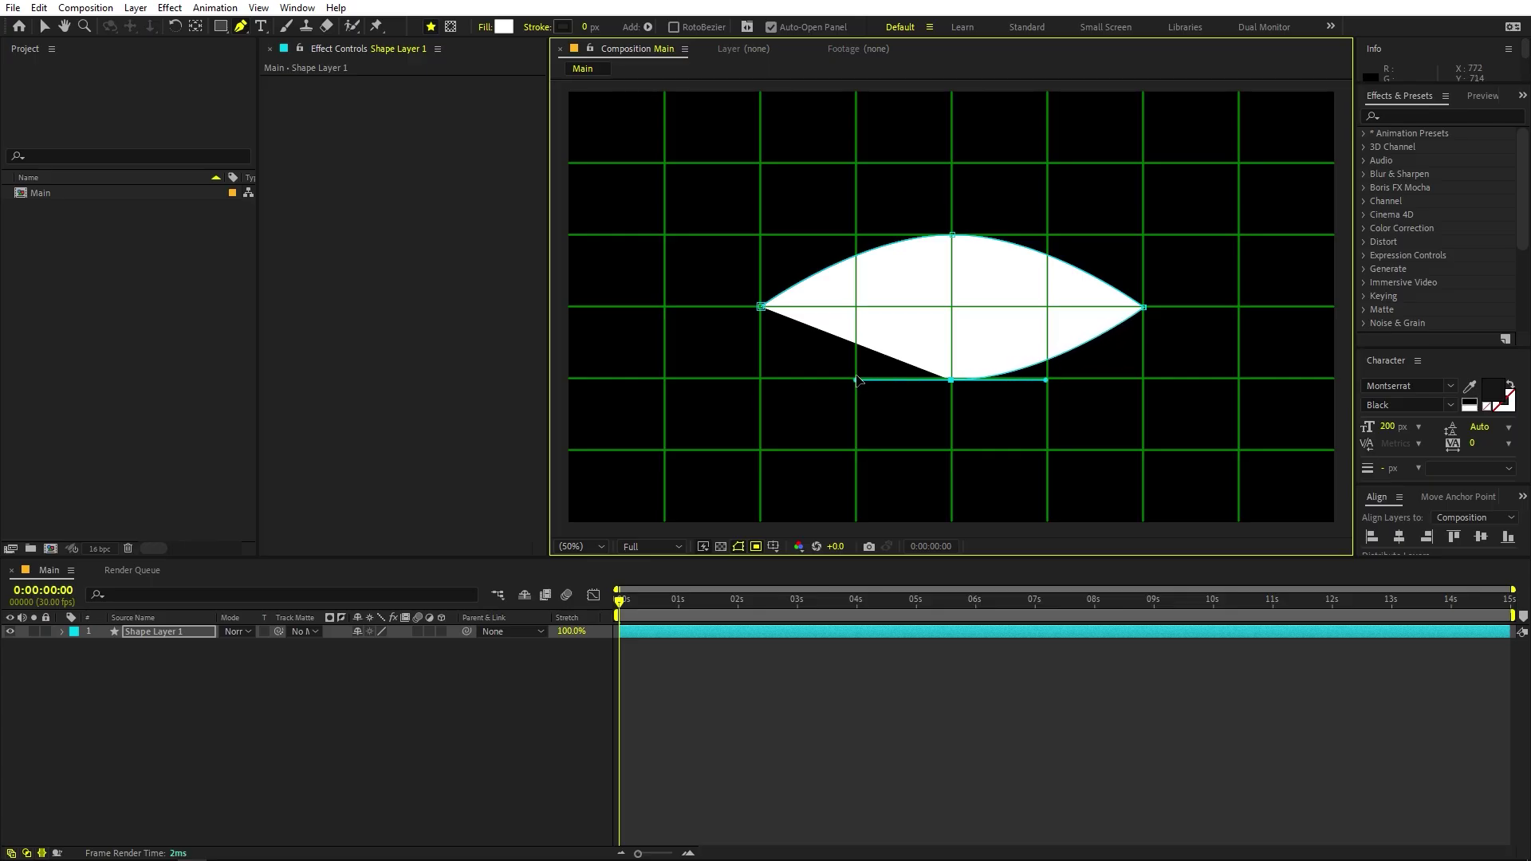
left_click(761, 307)
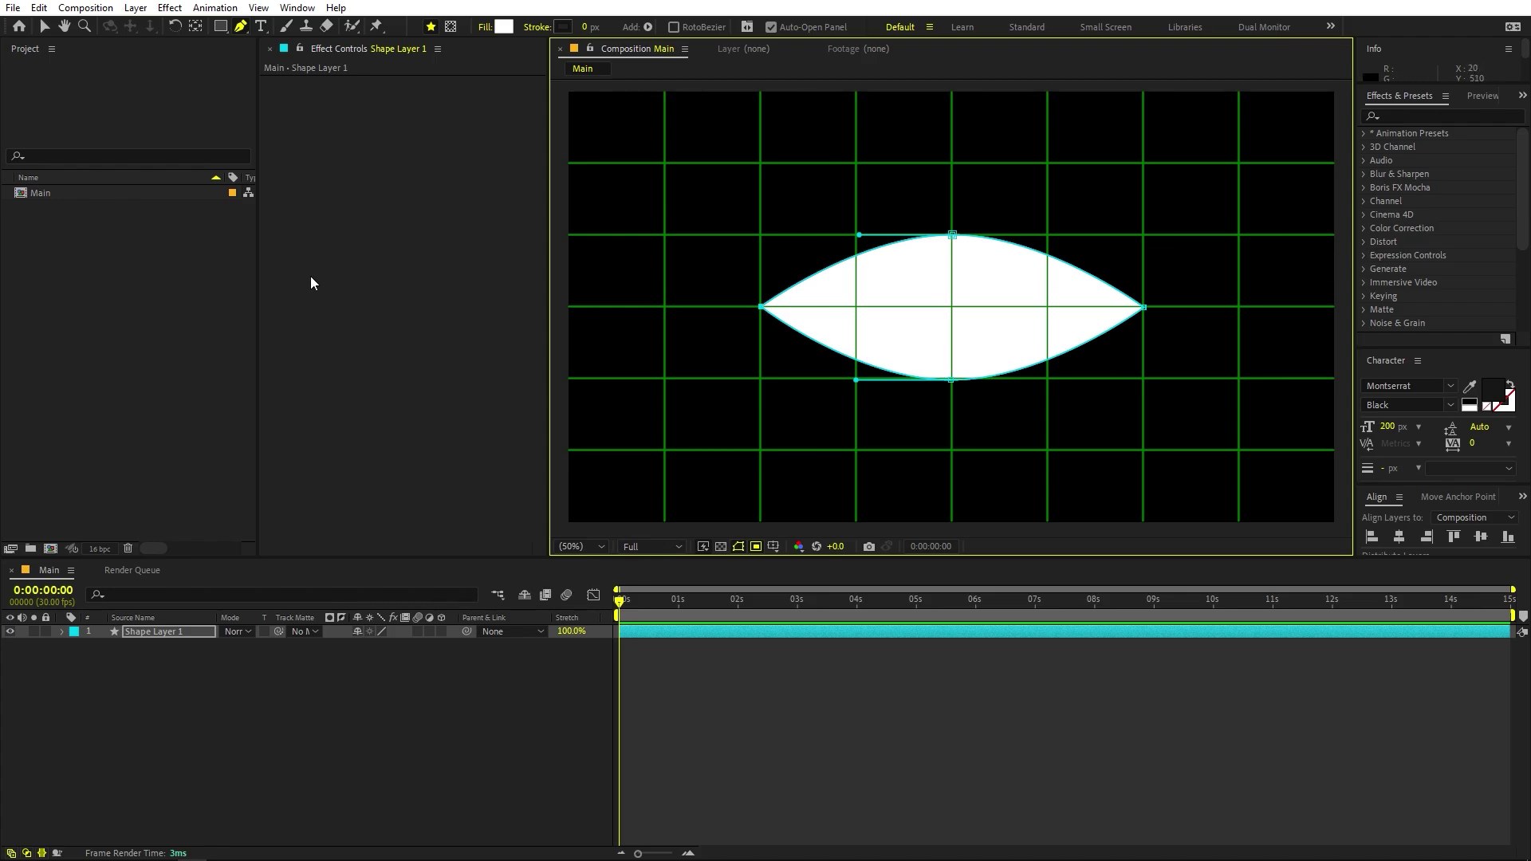
Deselect the eye shape and hide the proportional grid.
left_click(127, 385)
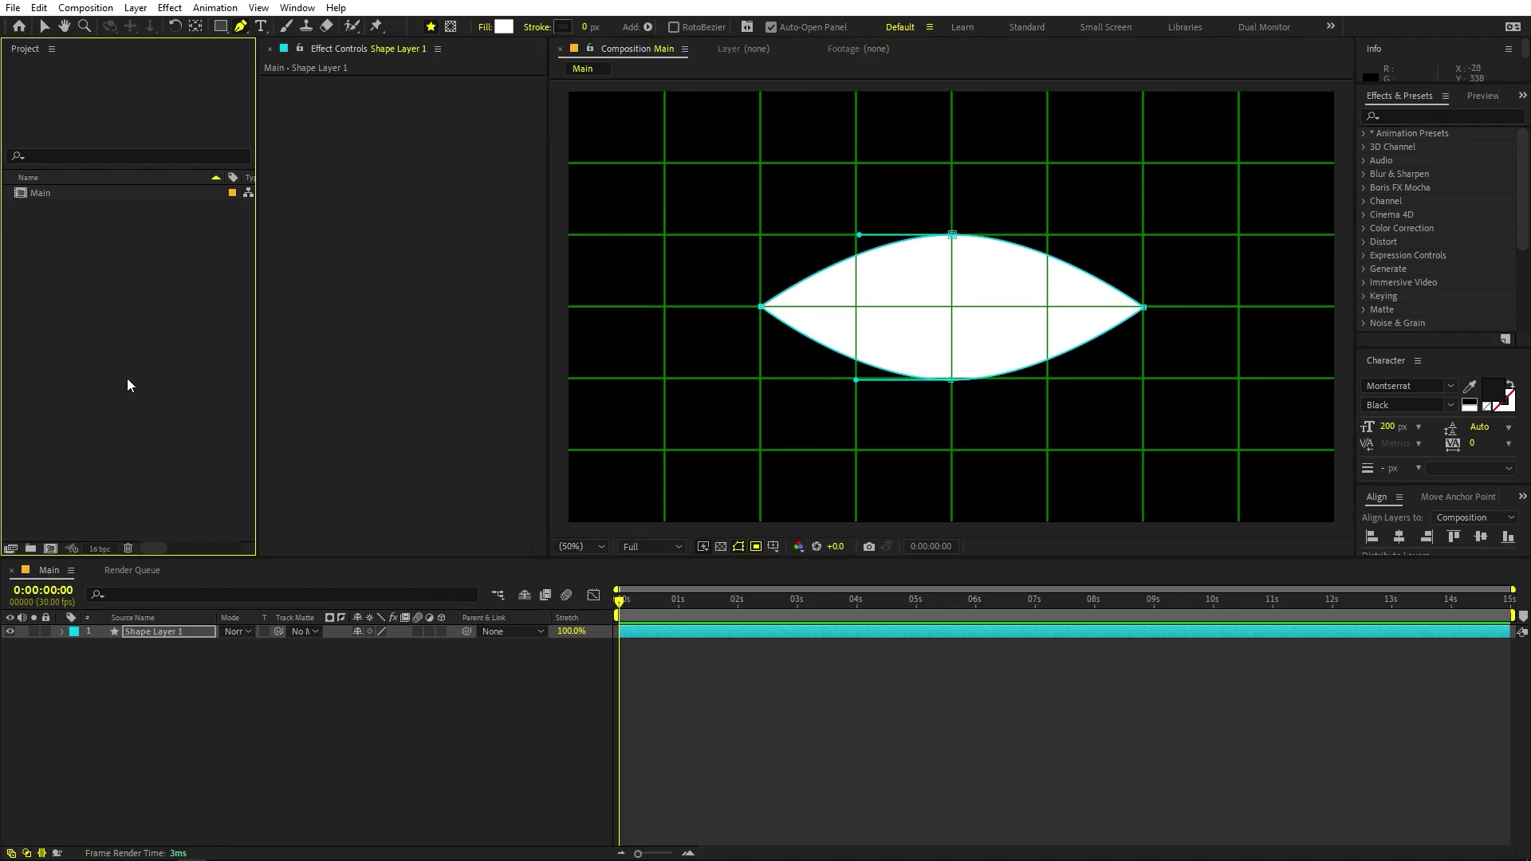
left_click(335, 747)
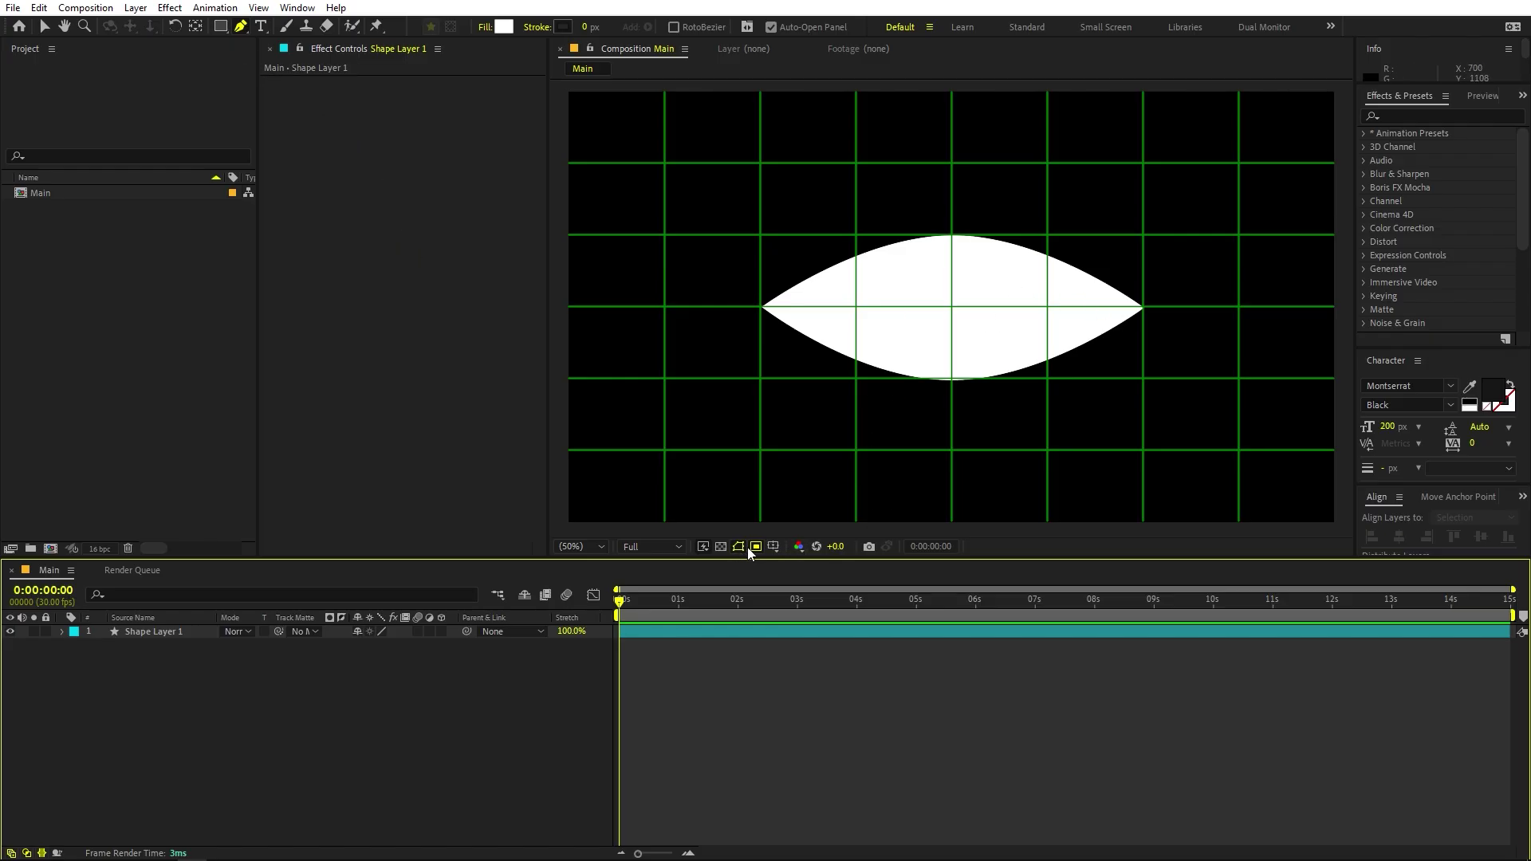
left_click(773, 547)
left_click(817, 589)
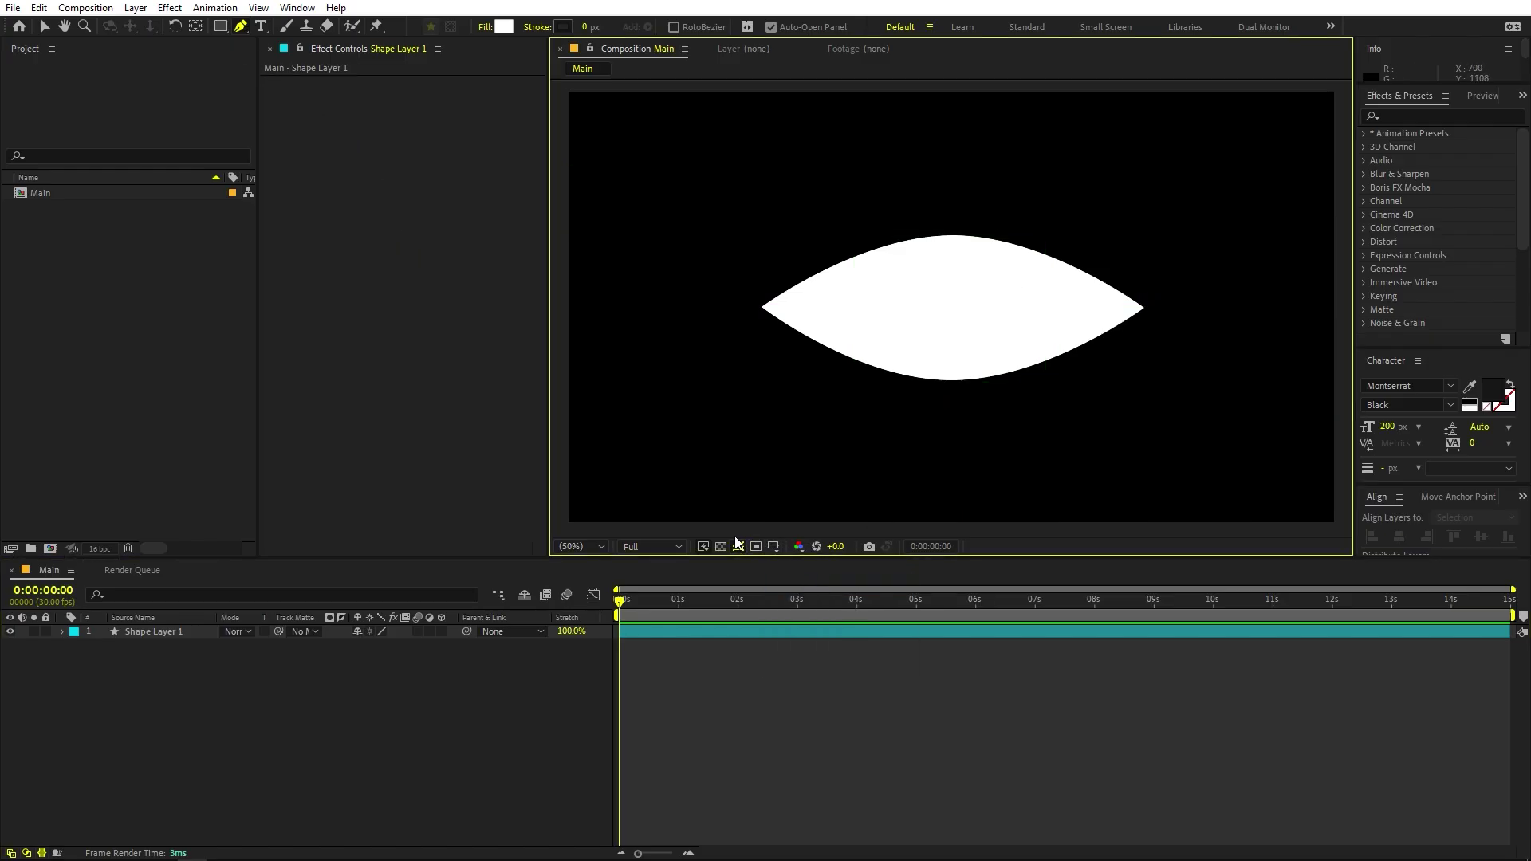
Draw a circle over the middle of the eye with the Ellipse tool and fill it red (FF0000).
left_click(221, 26)
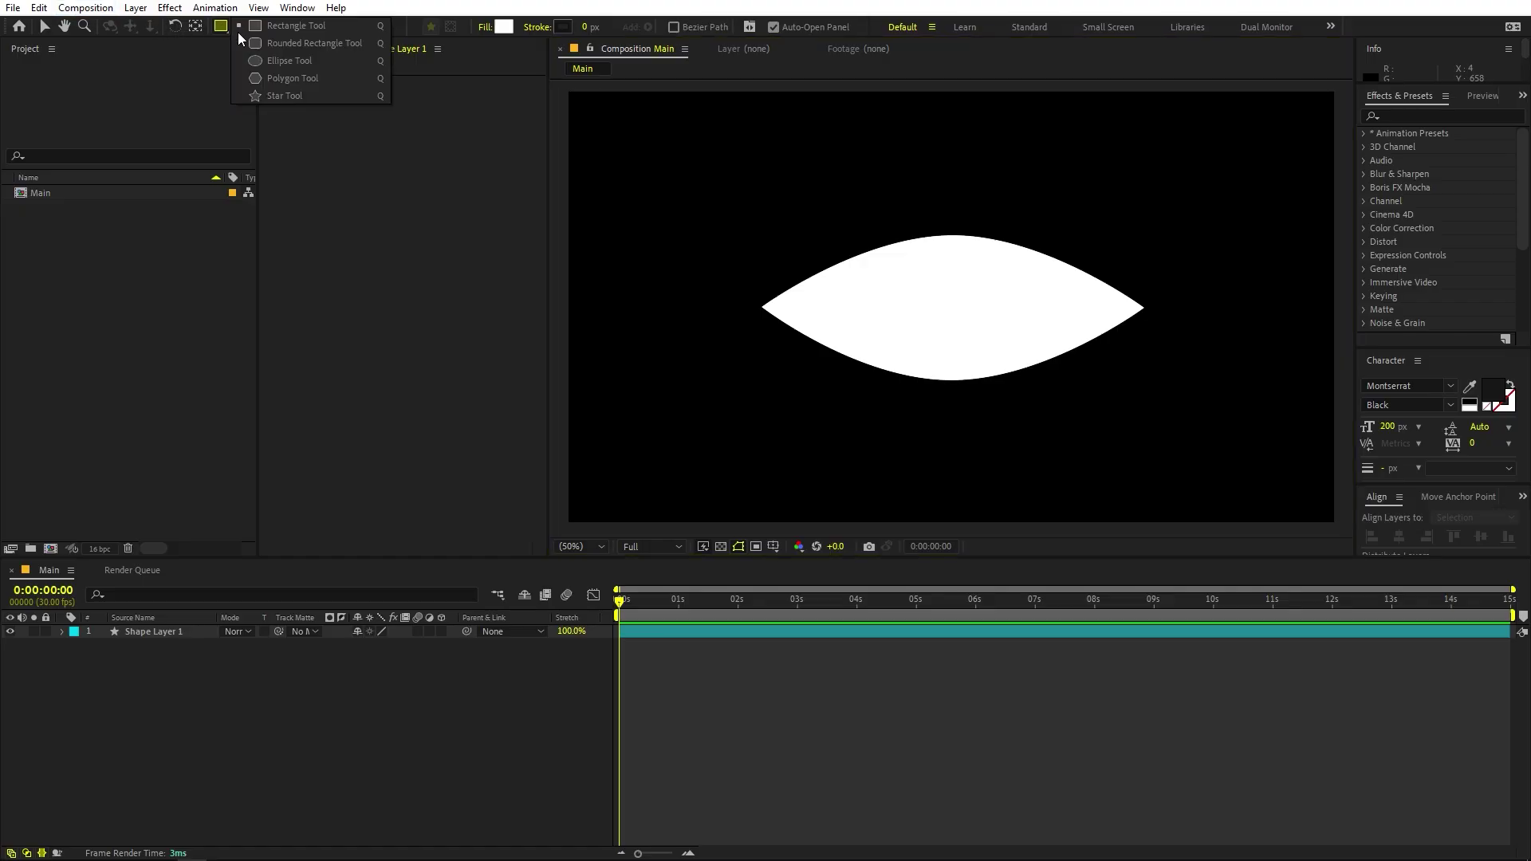
left_click(290, 61)
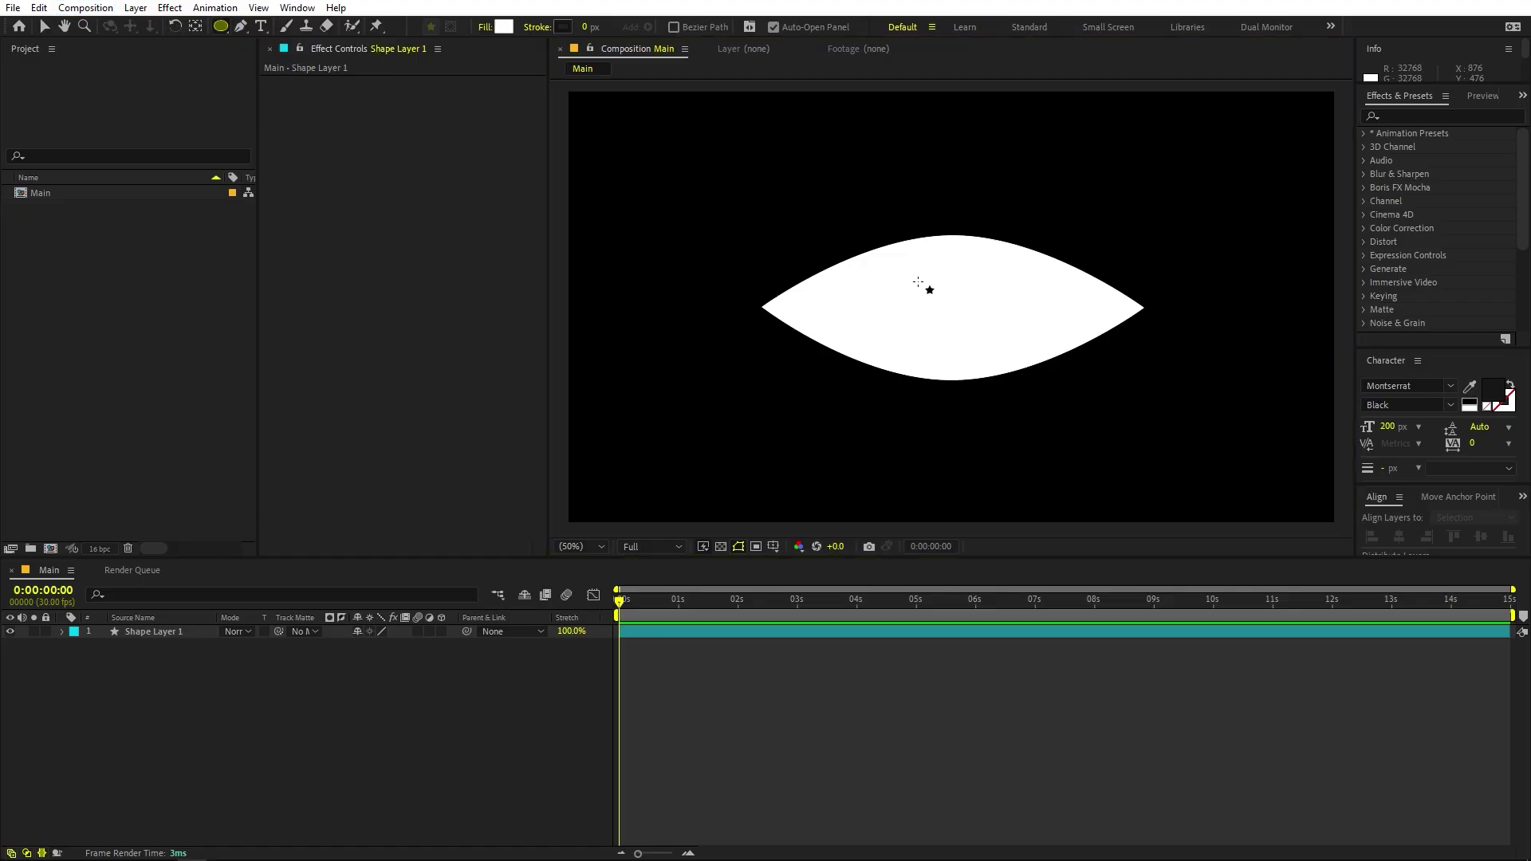
left_click_drag(902, 262, 1035, 392)
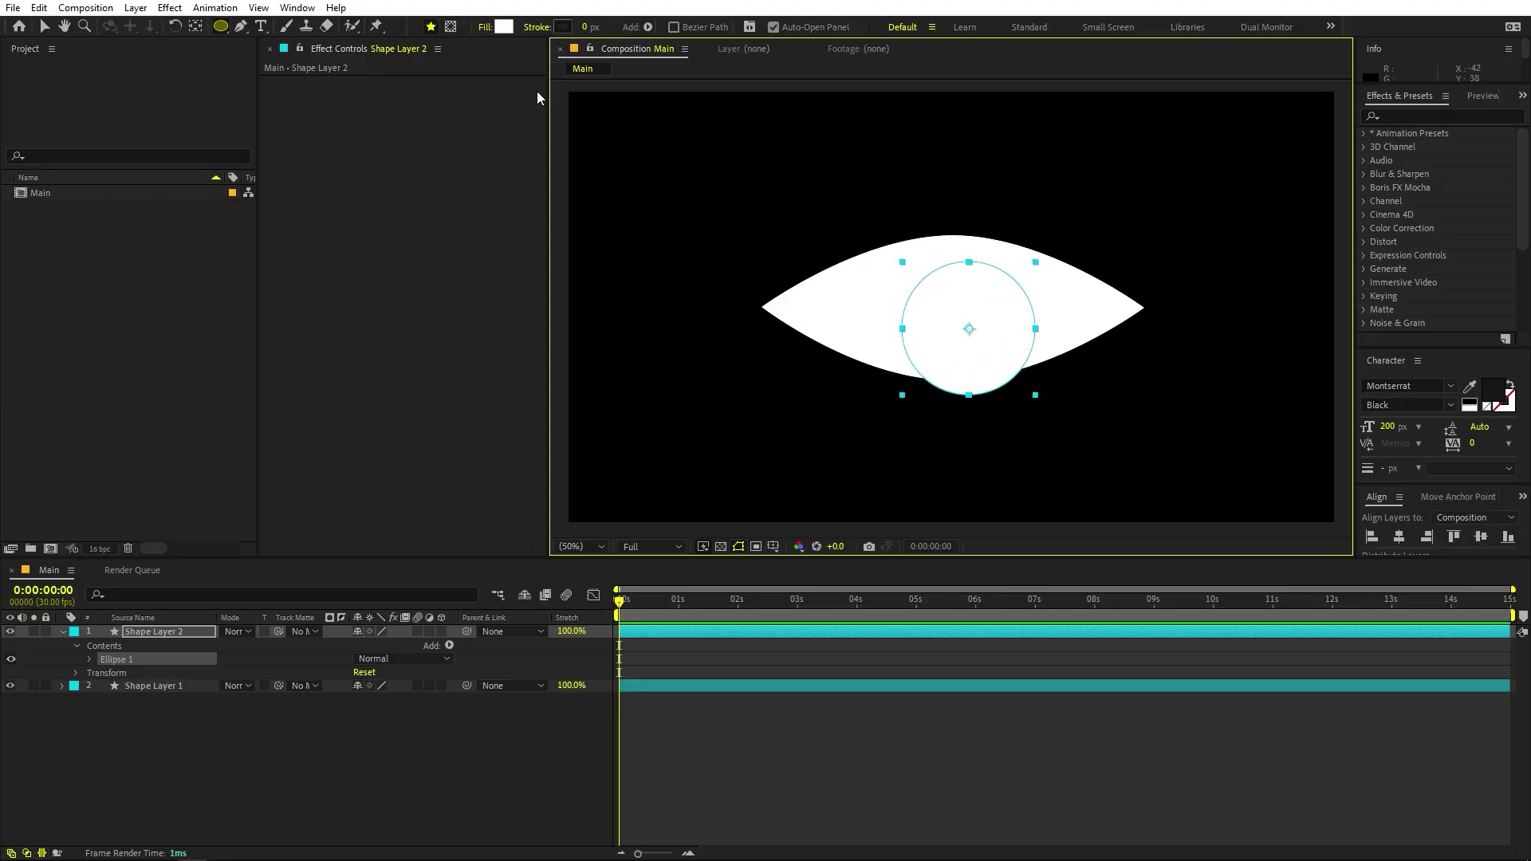
left_click(504, 30)
left_click_drag(239, 331, 456, 44)
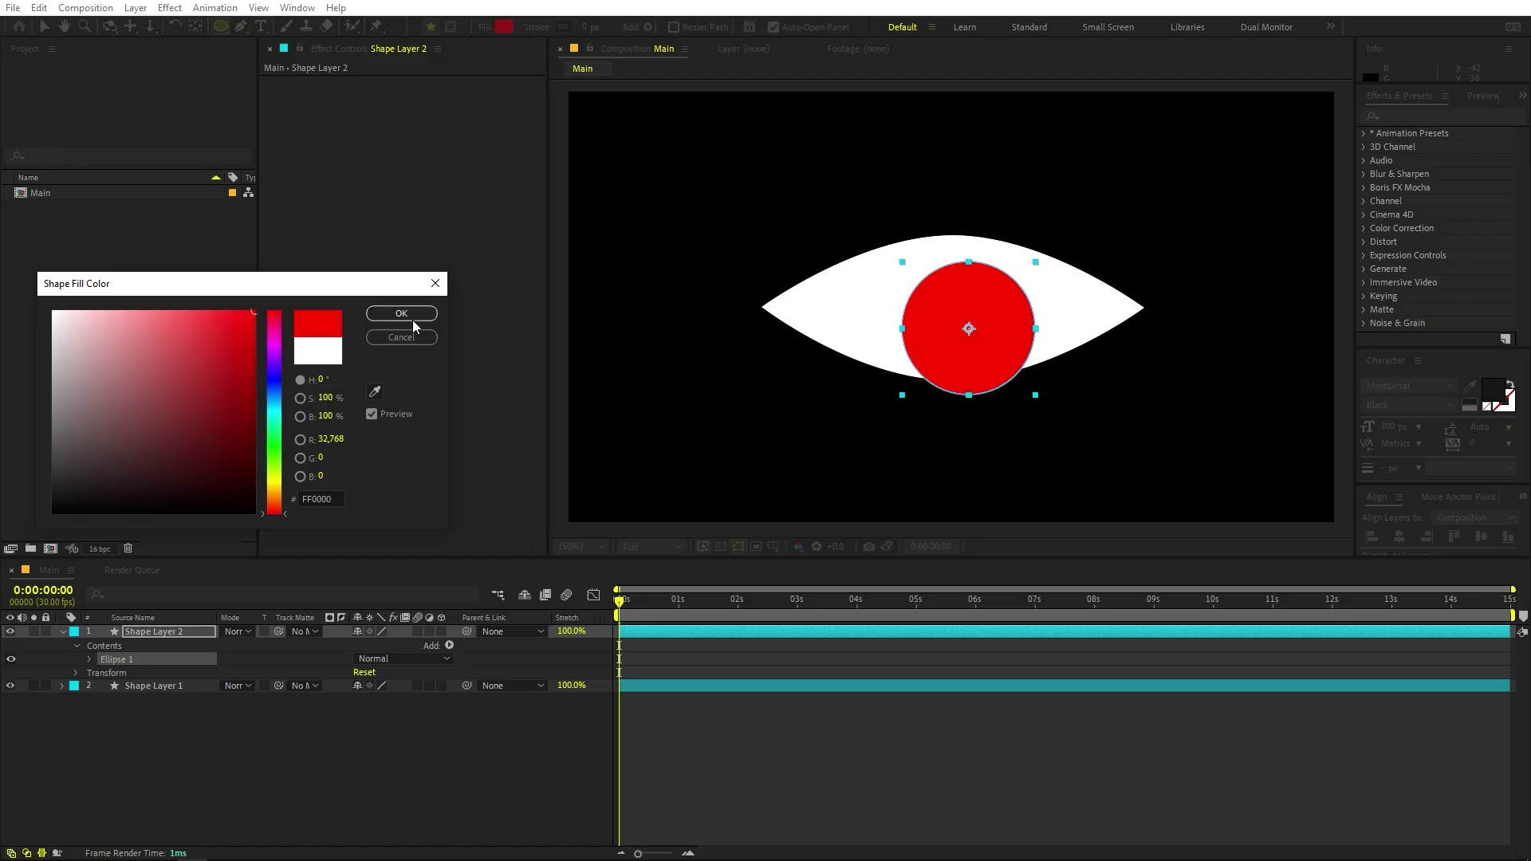
left_click(413, 319)
Align the red circle to the horizontal and vertical centre of the composition.
left_click(43, 26)
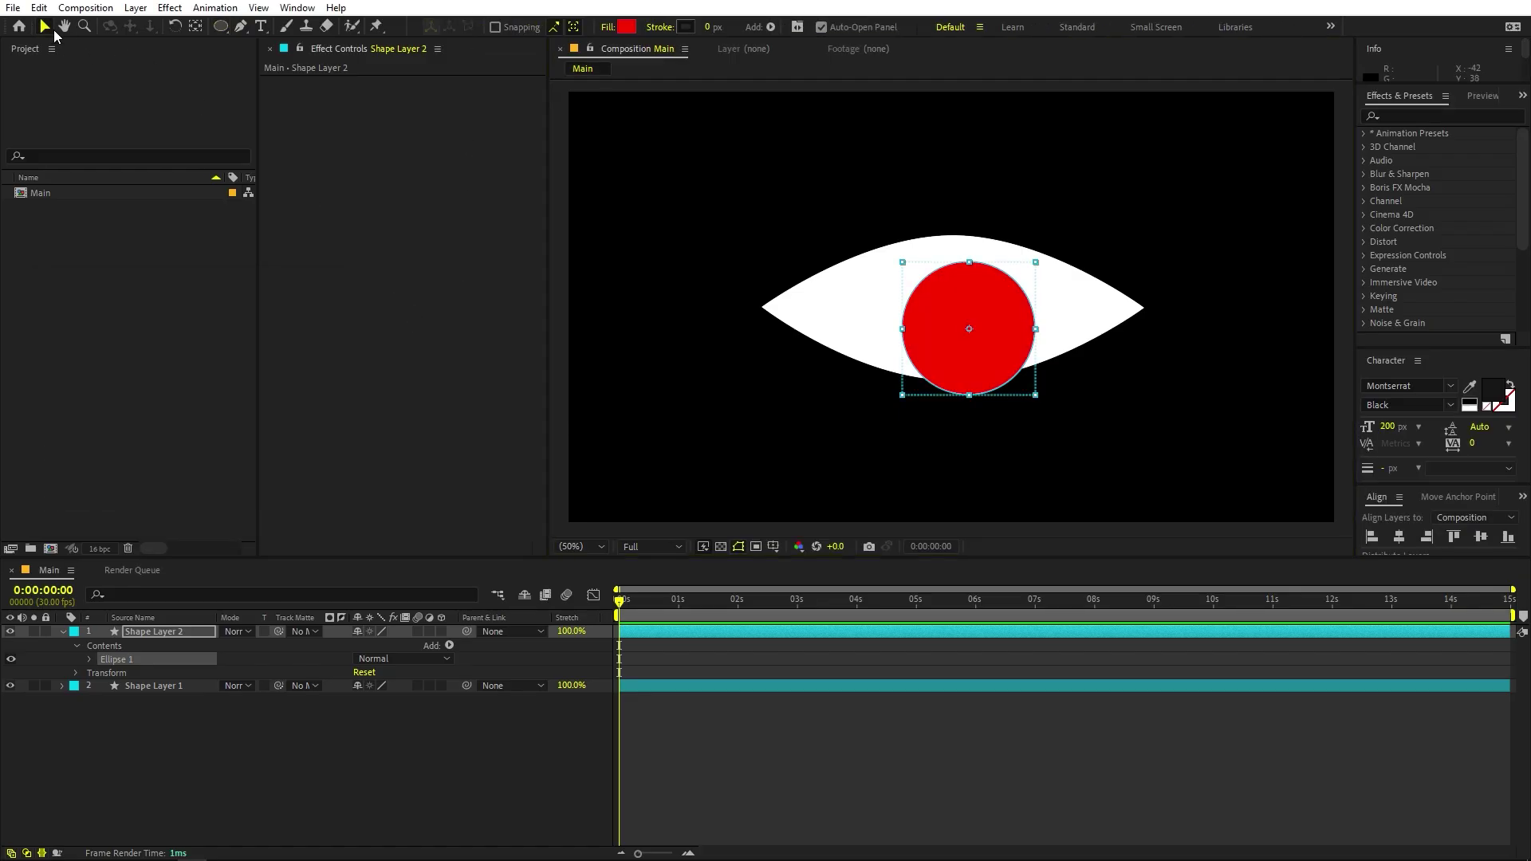
left_click_drag(973, 327, 931, 294)
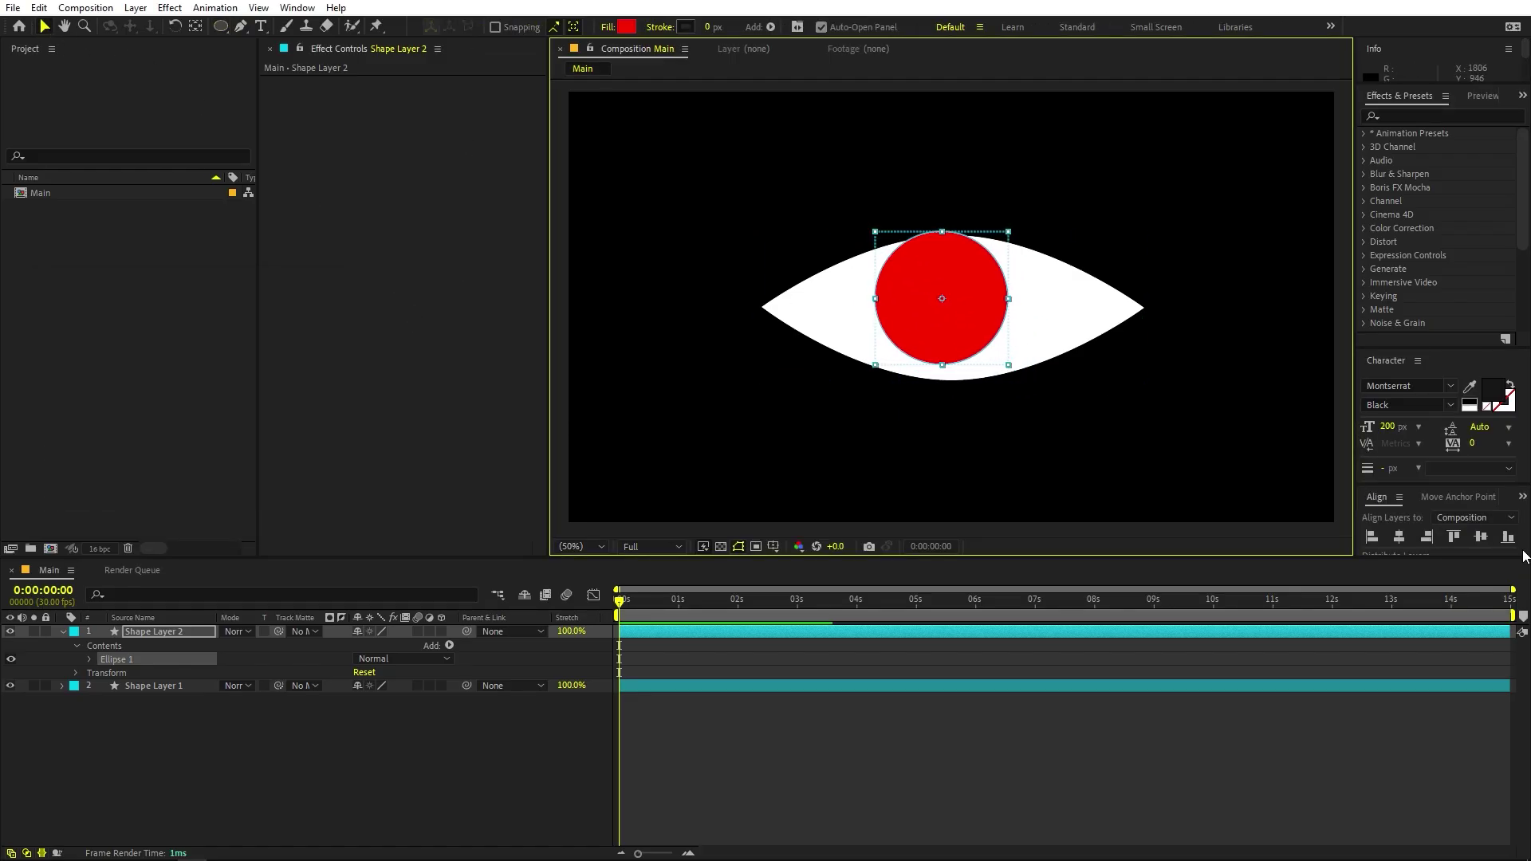
left_click(1399, 536)
left_click(1482, 538)
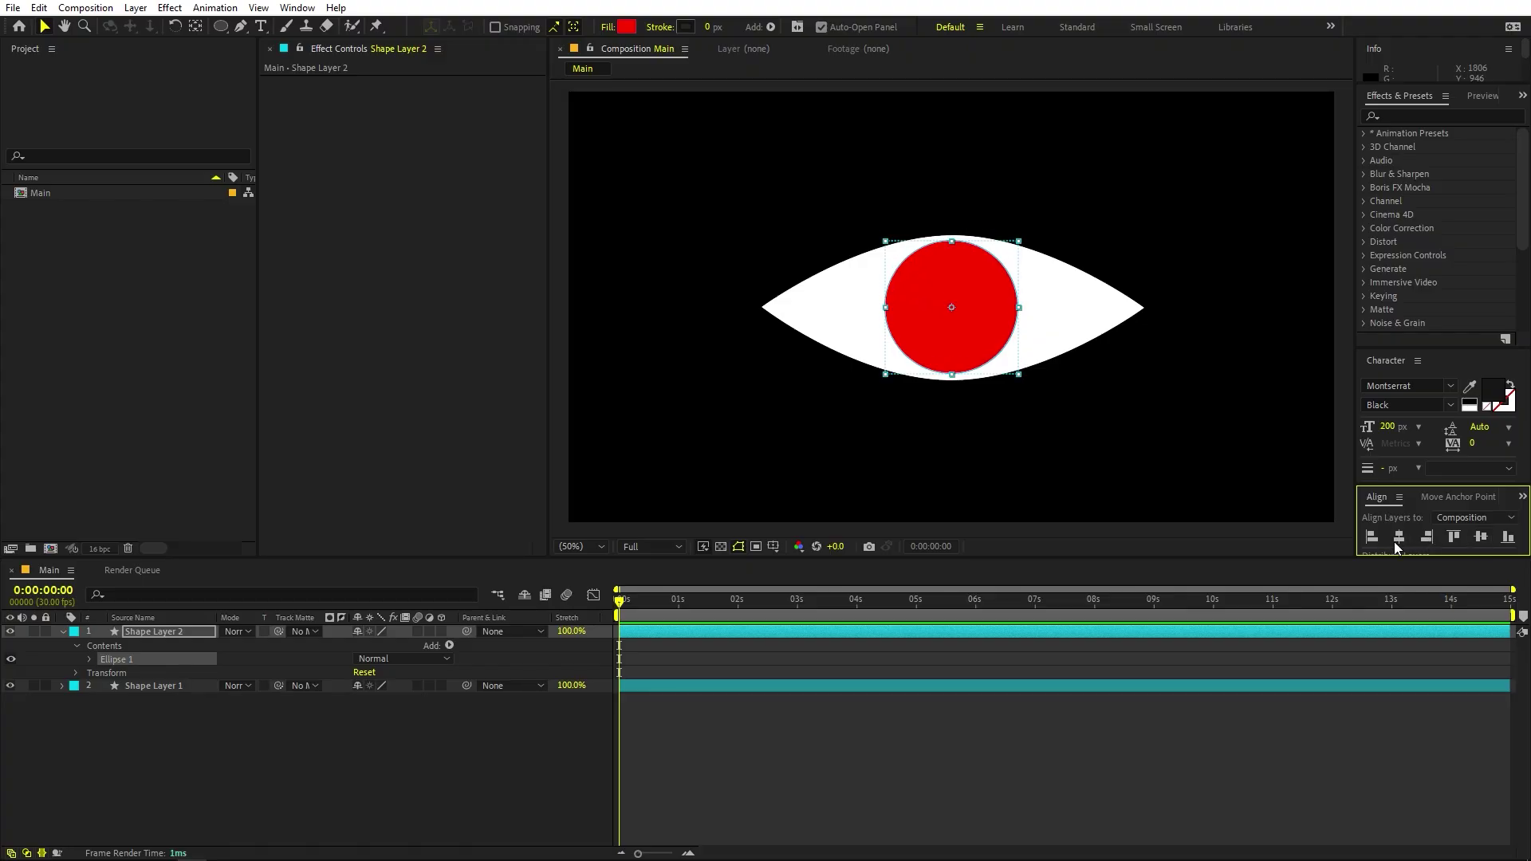
left_click(296, 7)
left_click(394, 200)
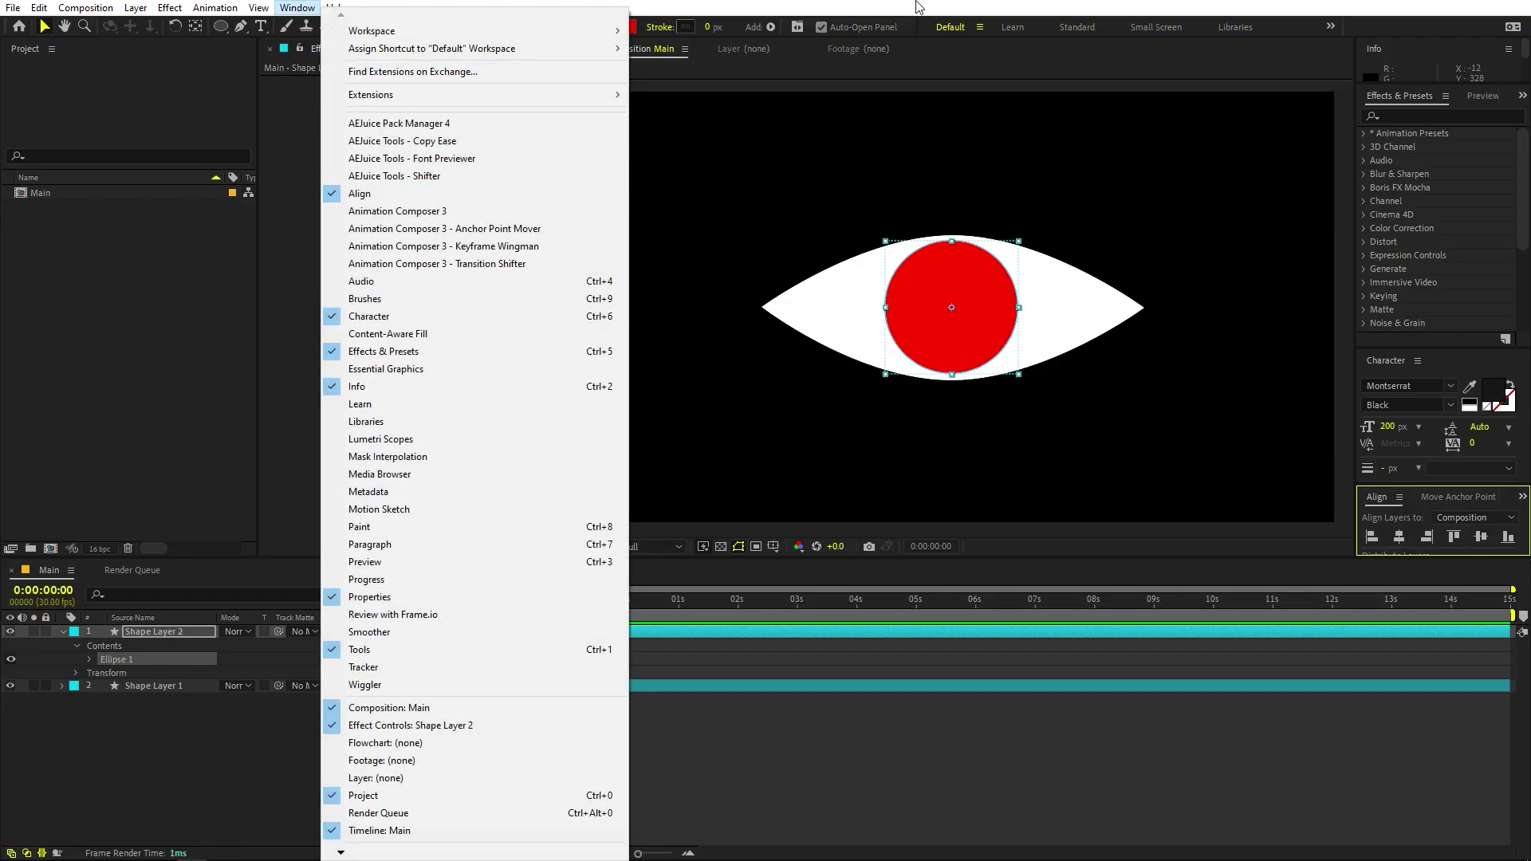
Duplicate the red circle's layer and reveal the duplicate's Scale property.
left_click(171, 633)
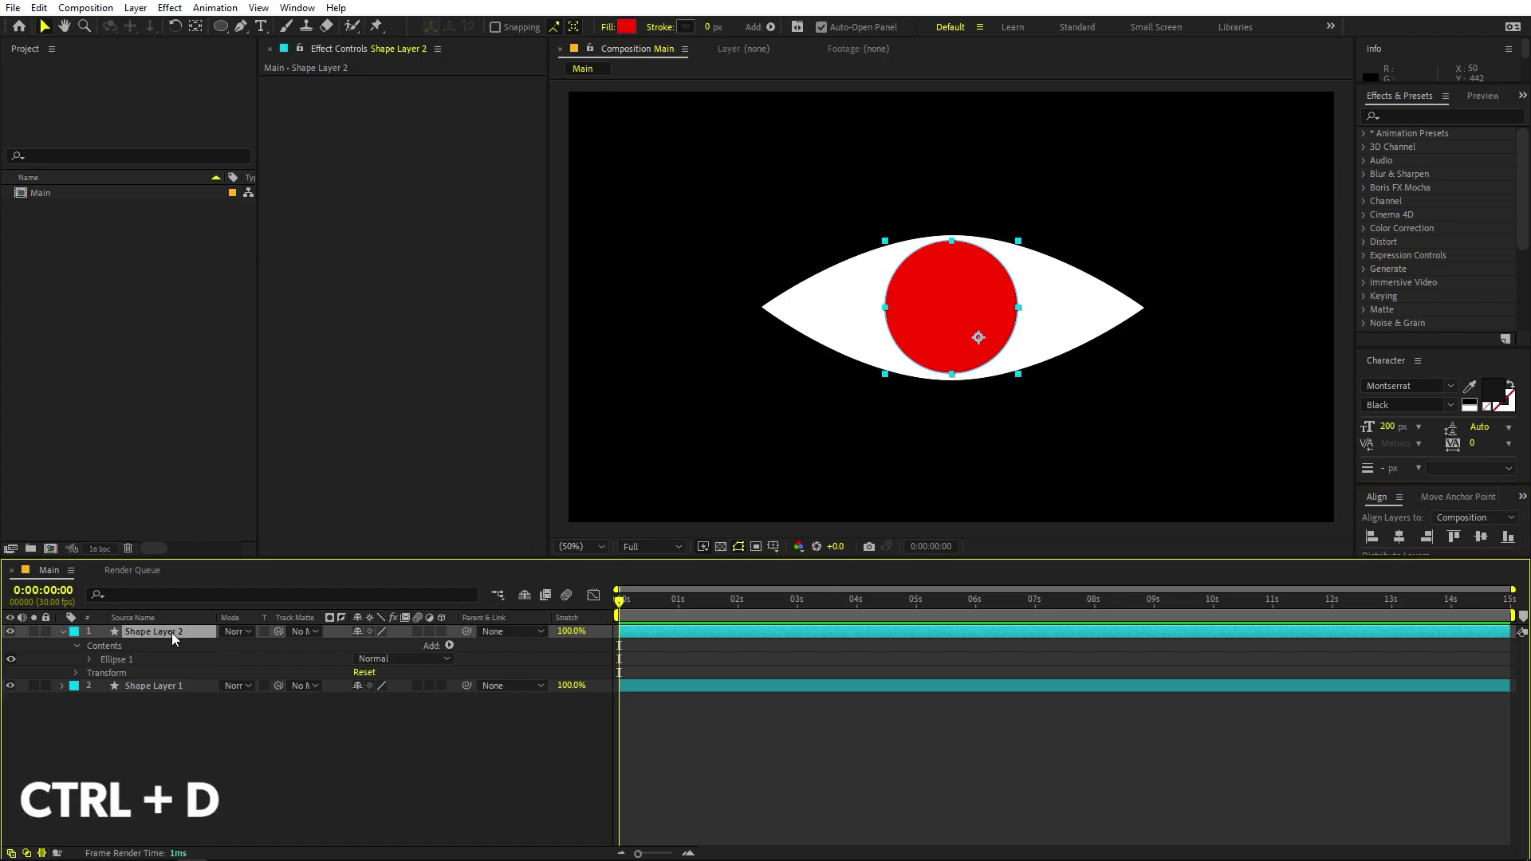
key("ctrl+d")
key("s")
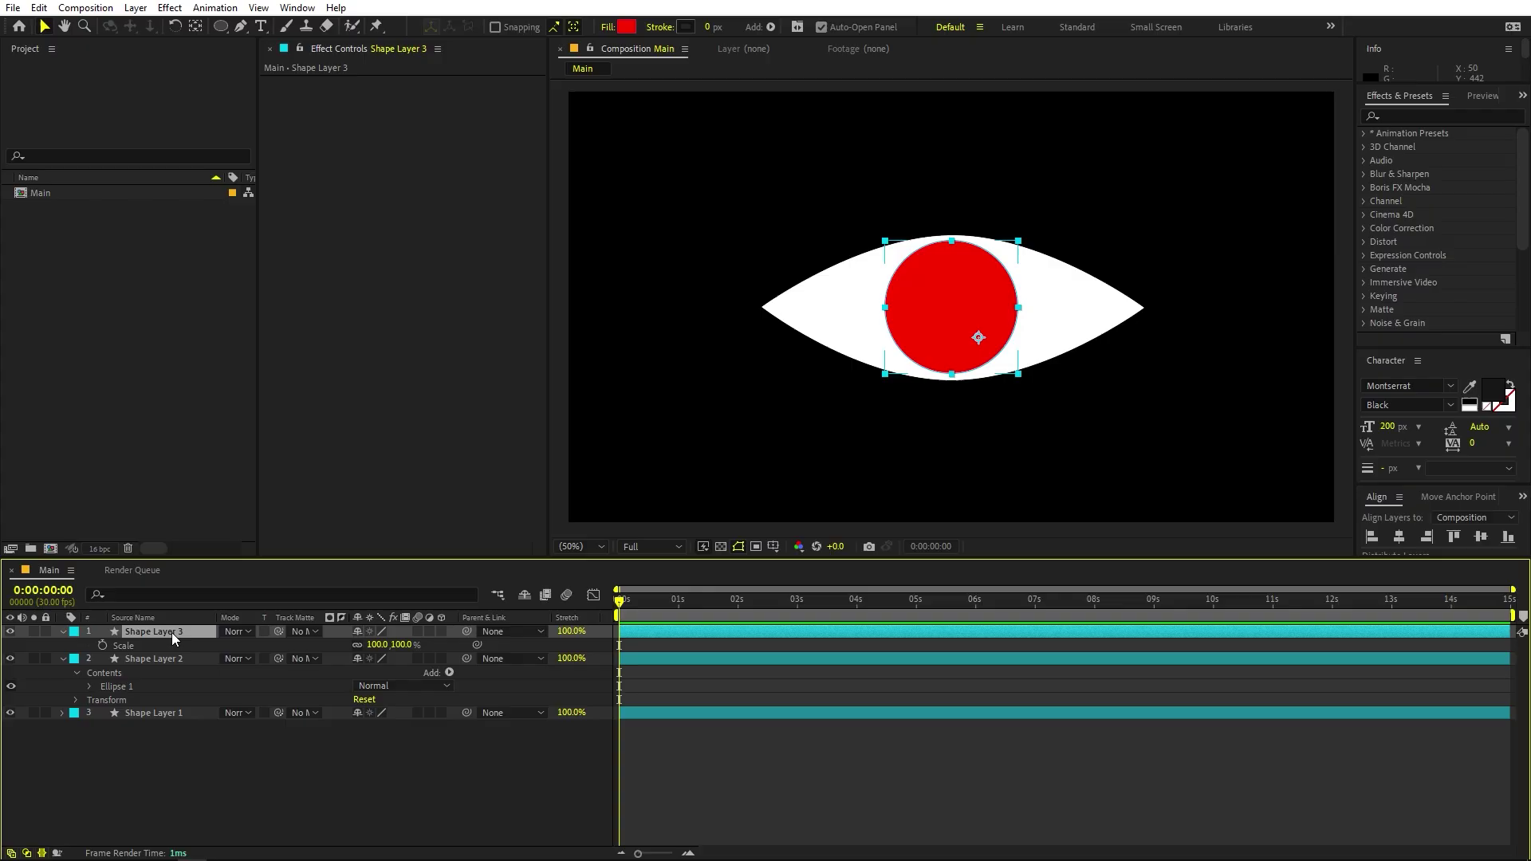
Centre the duplicate layer's anchor point on its circle and scale it to 33%.
left_click_drag(378, 647, 77, 686)
key("ctrl+z")
double_click(196, 27)
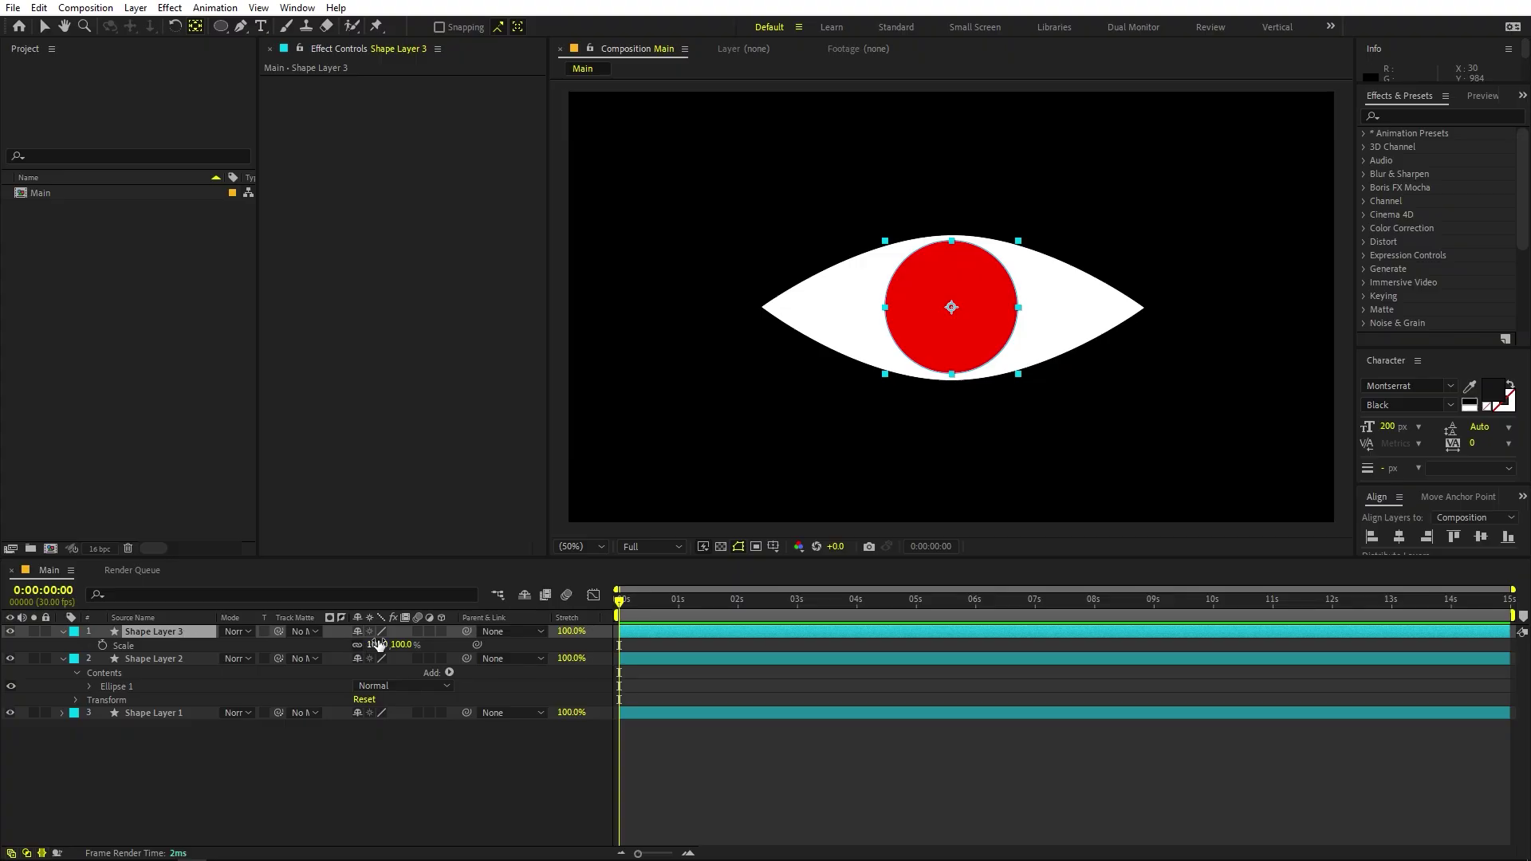
left_click_drag(379, 645, 329, 644)
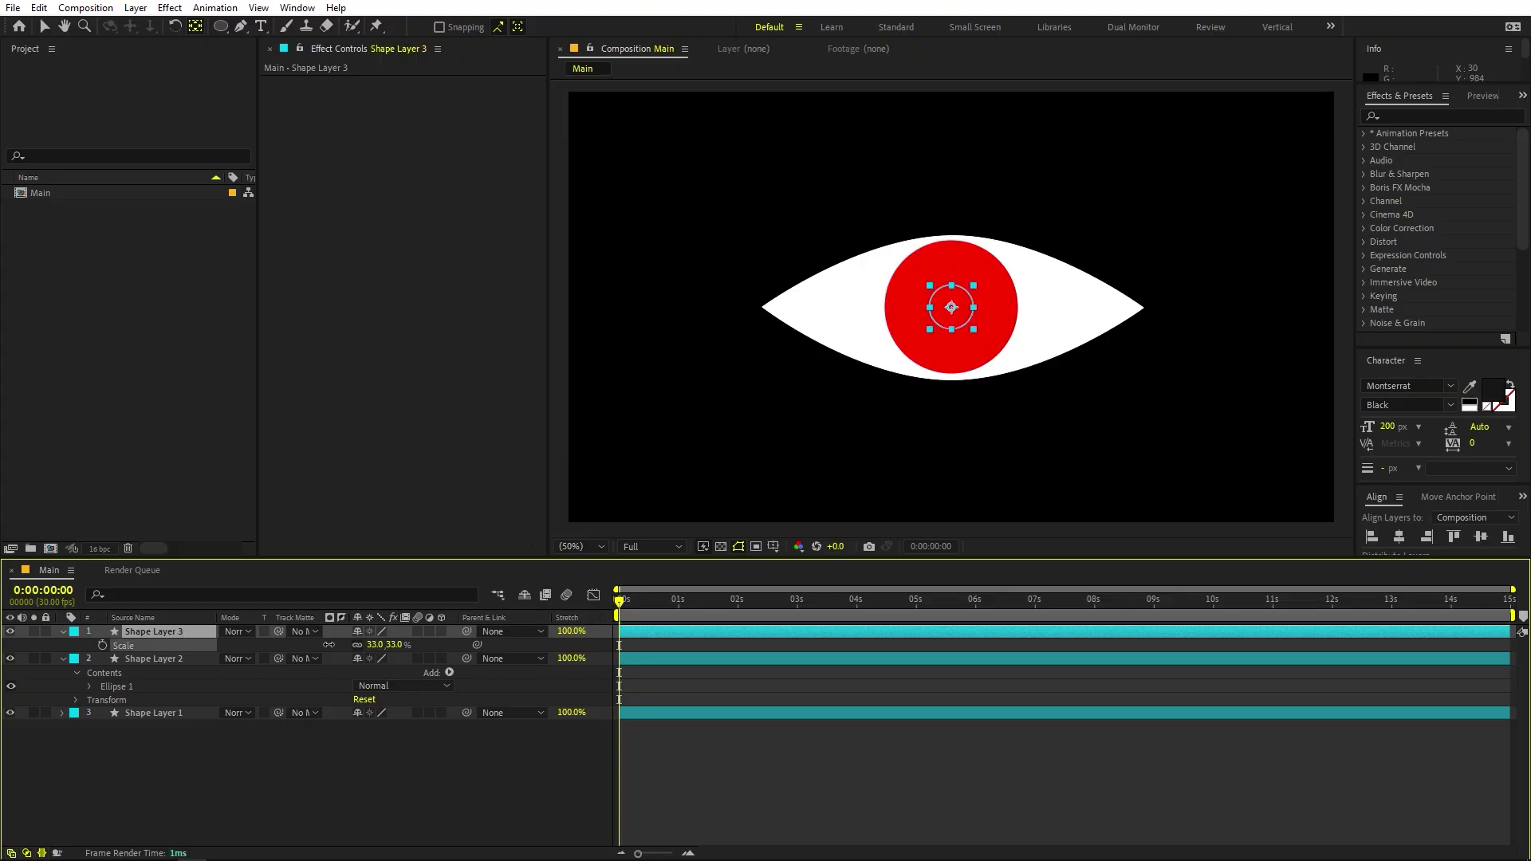
Apply the Fill effect to the small circle's layer and set its colour to black for the pupil.
left_click(141, 630)
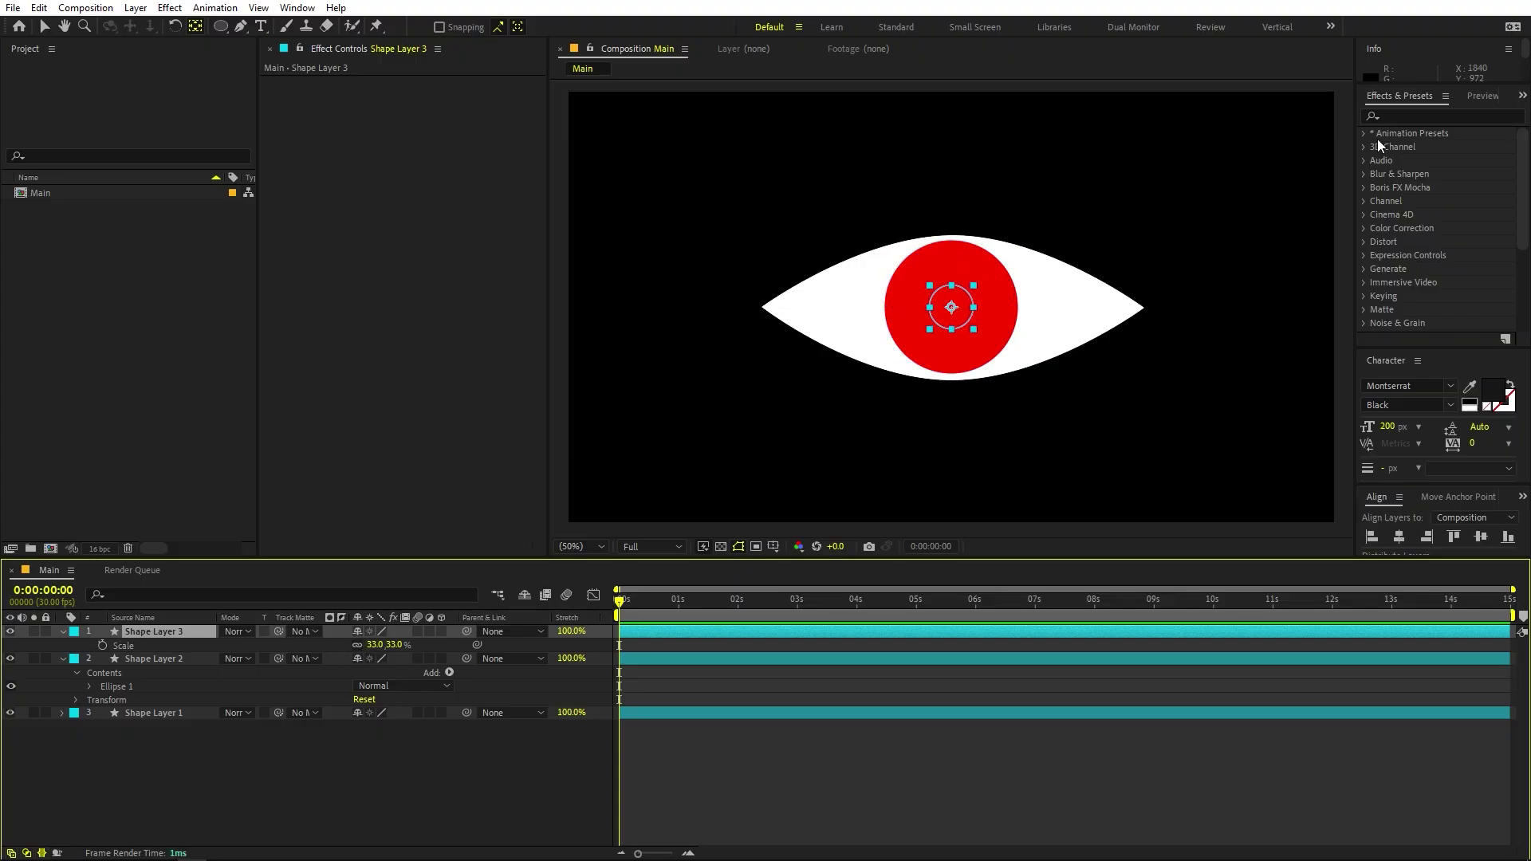
left_click(1403, 115)
type("fill")
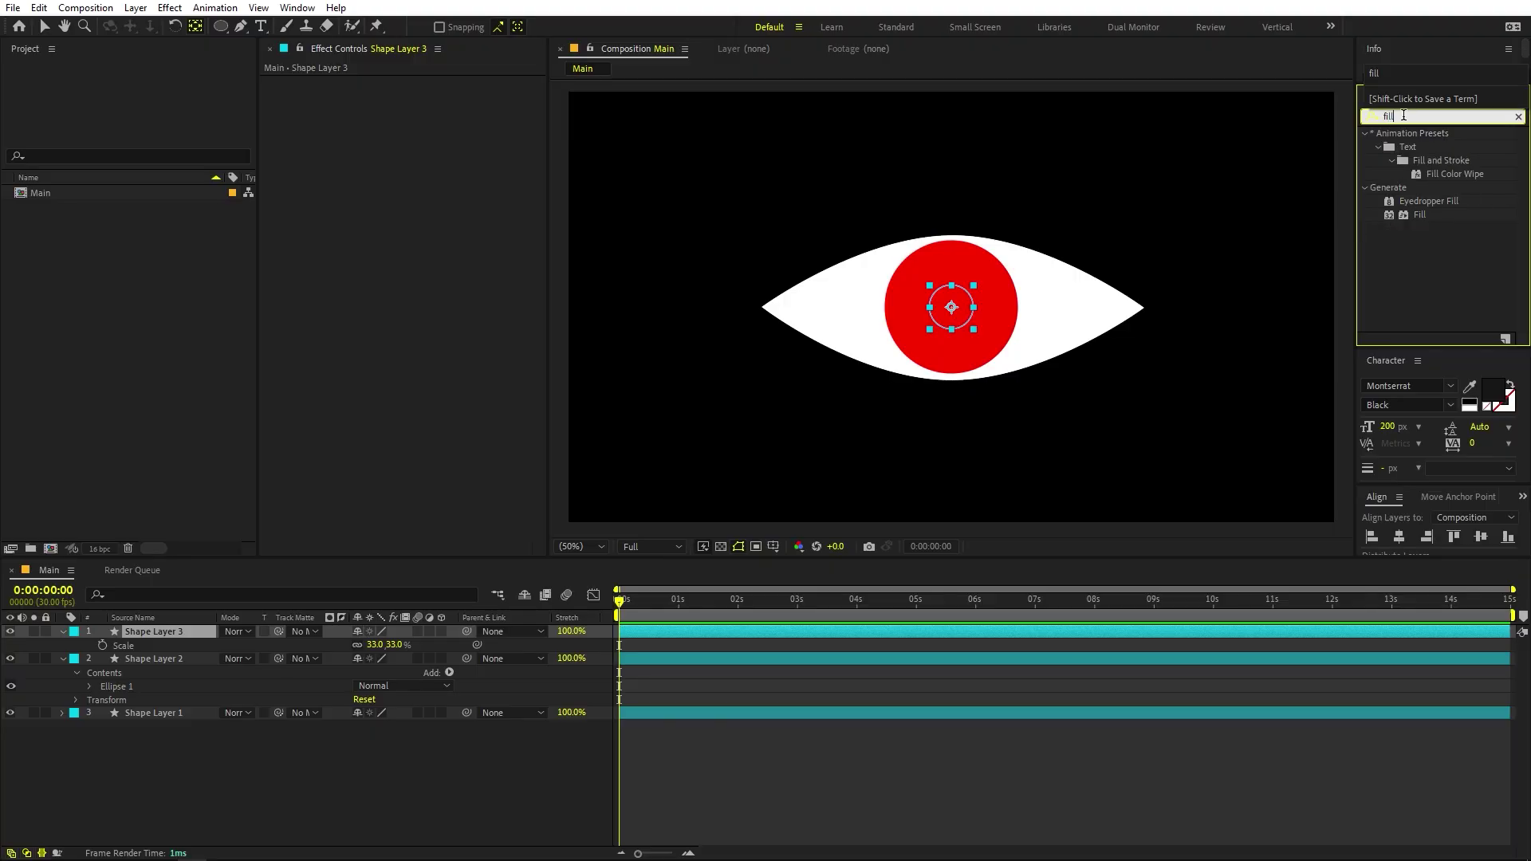
left_click_drag(1421, 215, 962, 306)
left_click(423, 123)
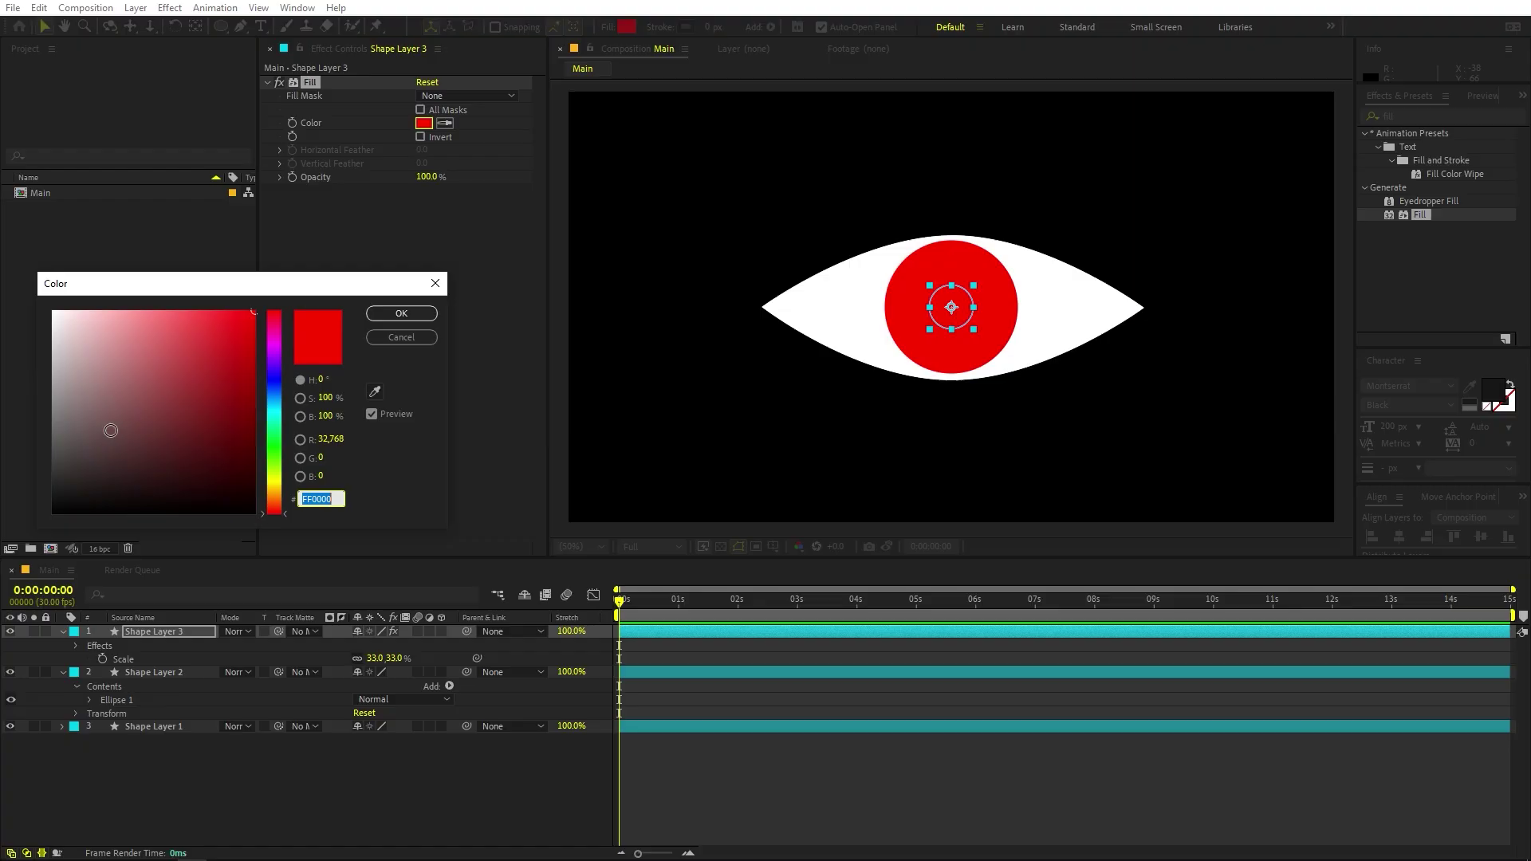
left_click(401, 315)
left_click(964, 807)
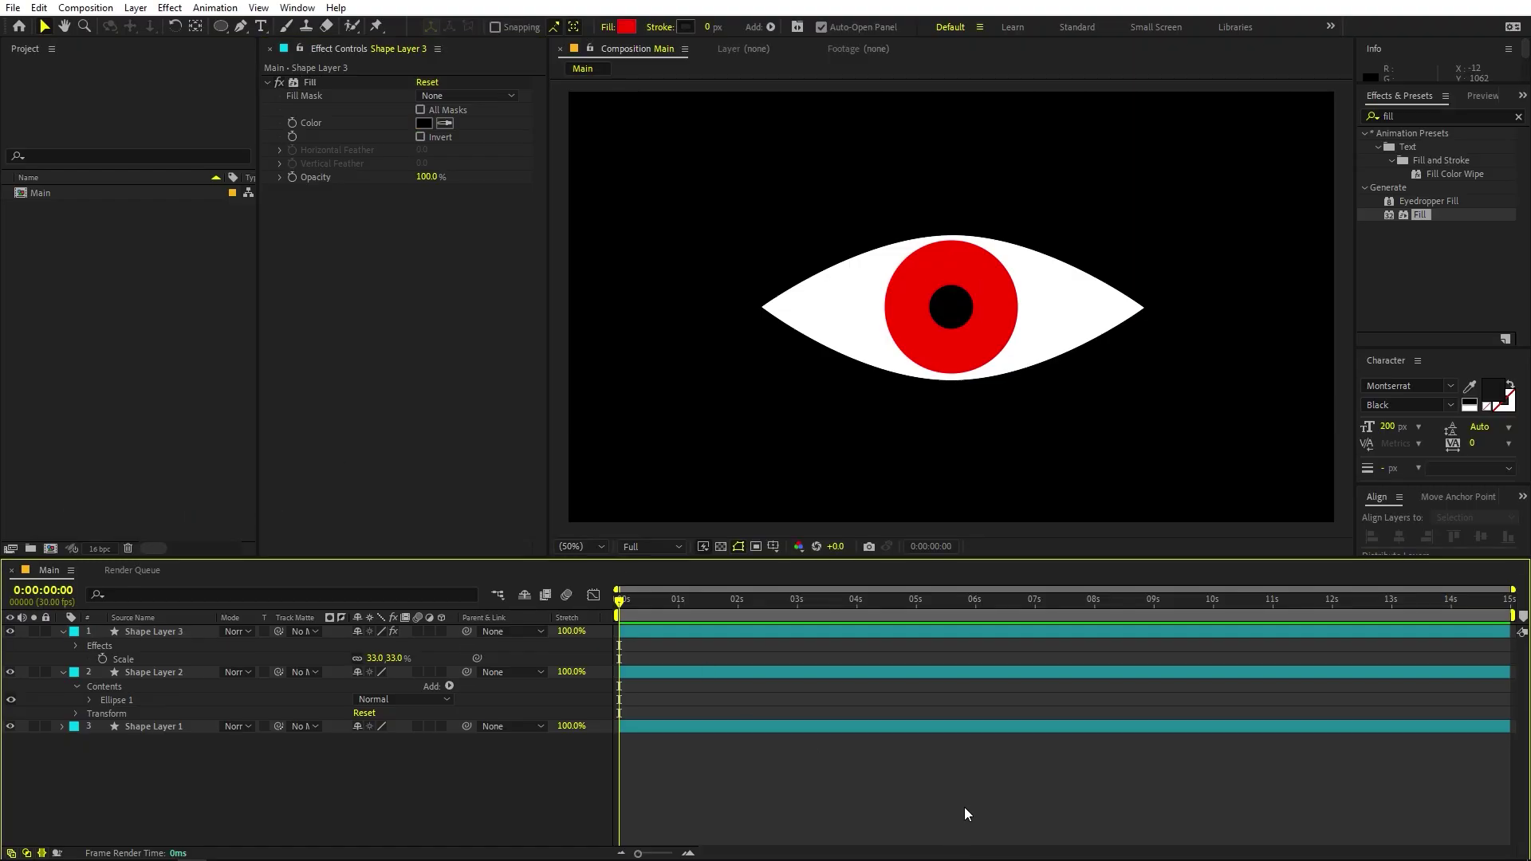
Collapse the expanded shape layers' properties and add a null object to the composition.
left_click(63, 632)
left_click(60, 645)
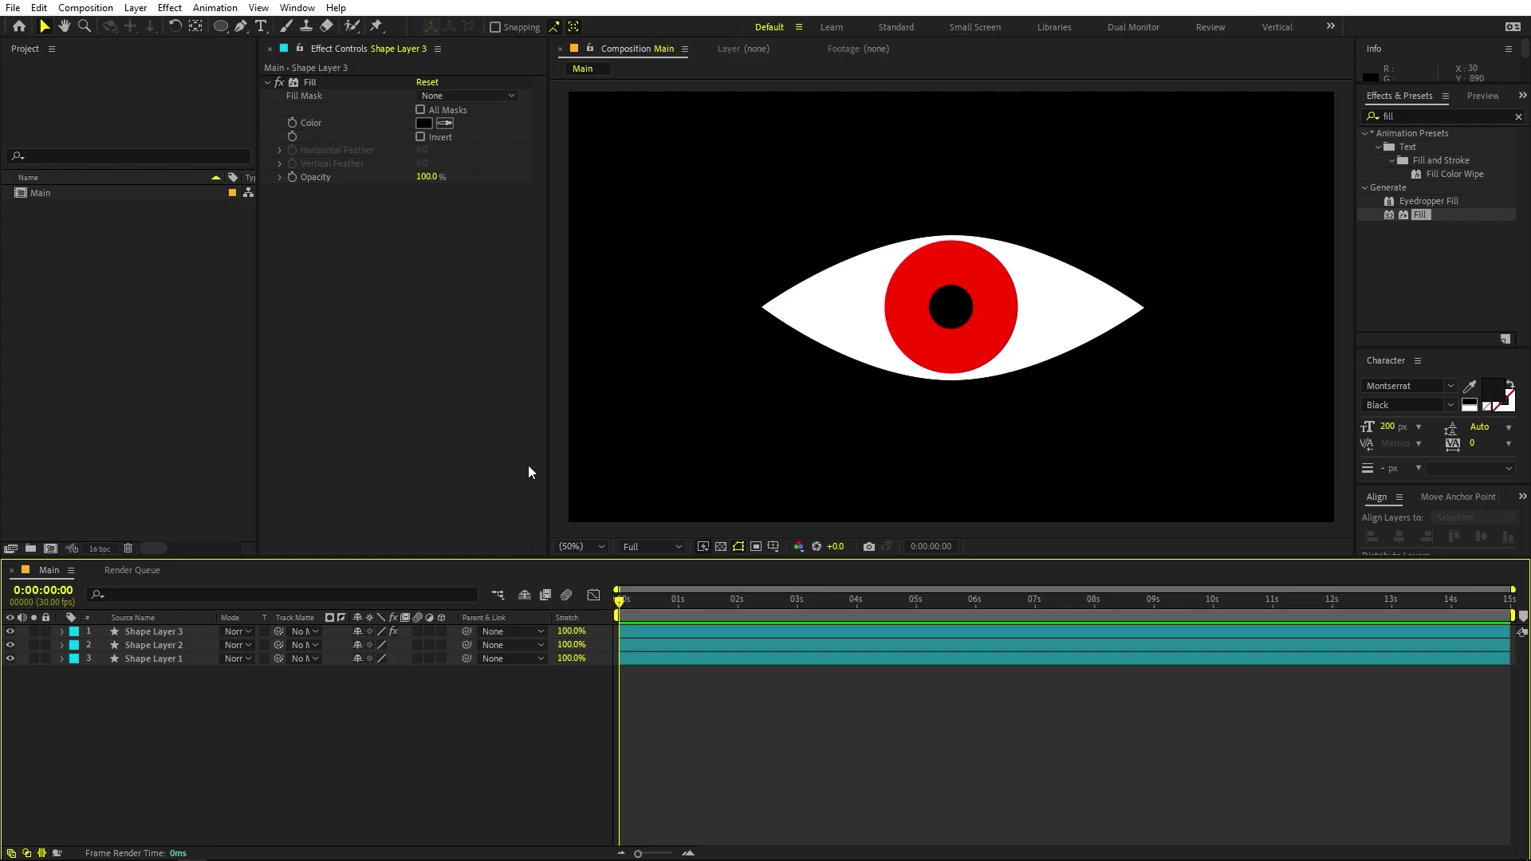
right_click(299, 721)
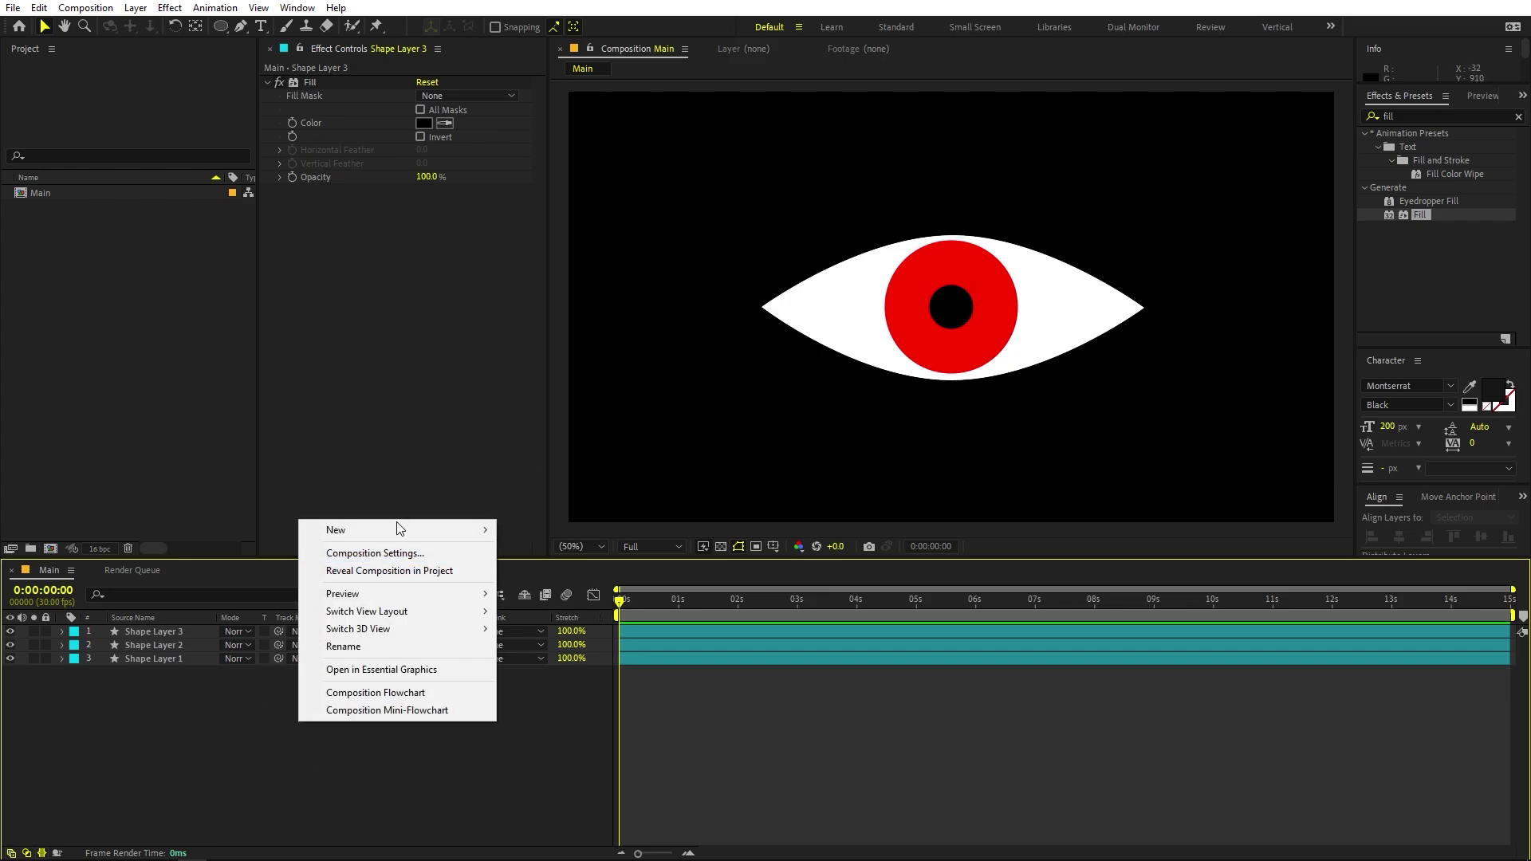
mouse_move(400, 529)
left_click(594, 622)
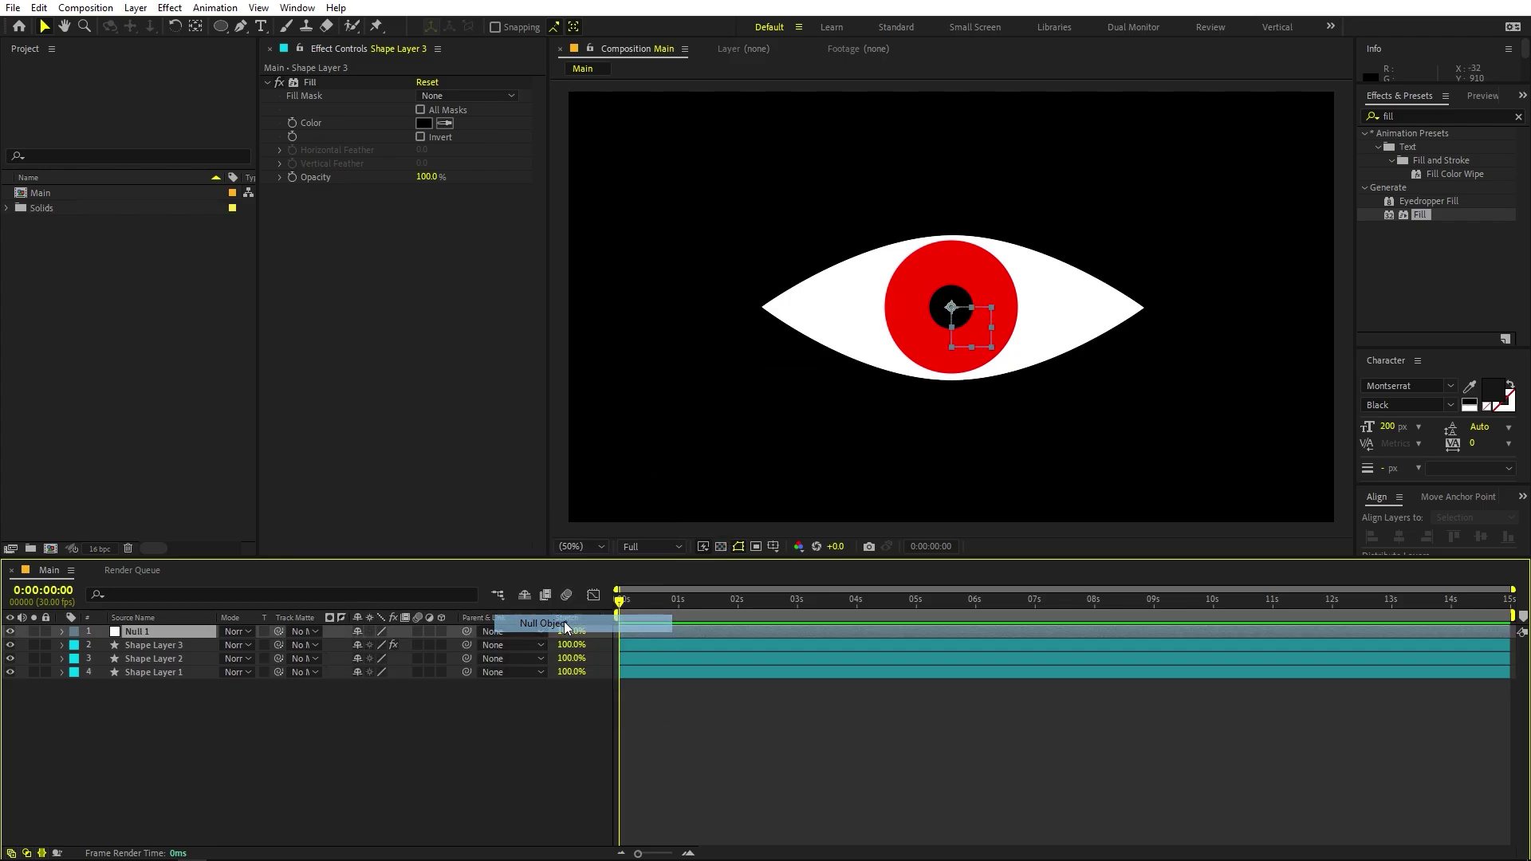
Parent the red circle's layer and the black circle's layer to the null object.
left_click(138, 646)
left_click(141, 655, "shift")
left_click_drag(468, 645, 139, 632)
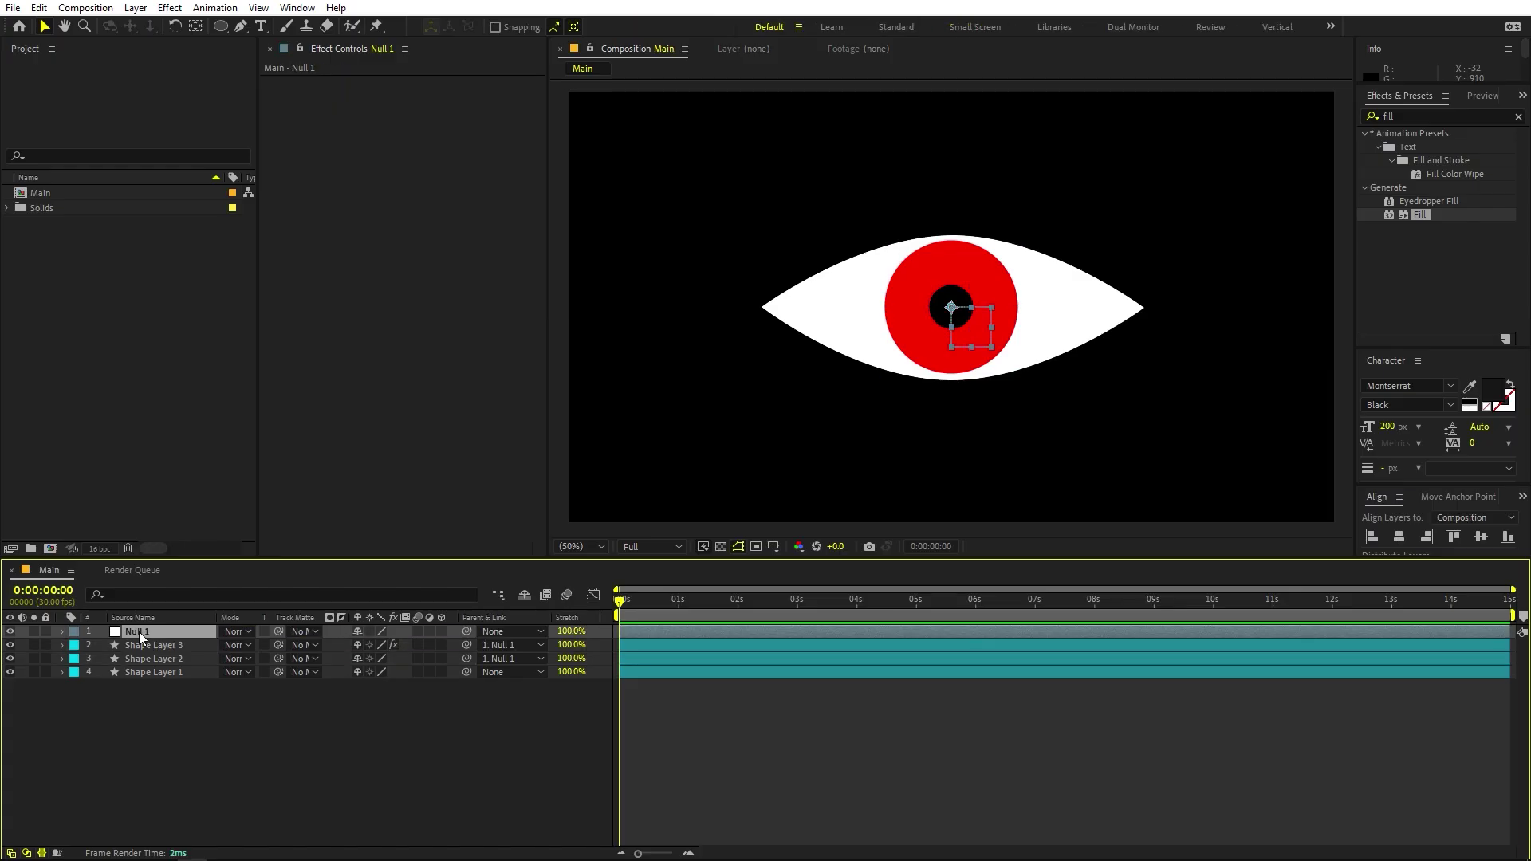
left_click(145, 739)
Test the parenting by moving the null object up and back towards the centre, and undo the moves.
left_click(152, 633)
left_click_drag(953, 308, 936, 283)
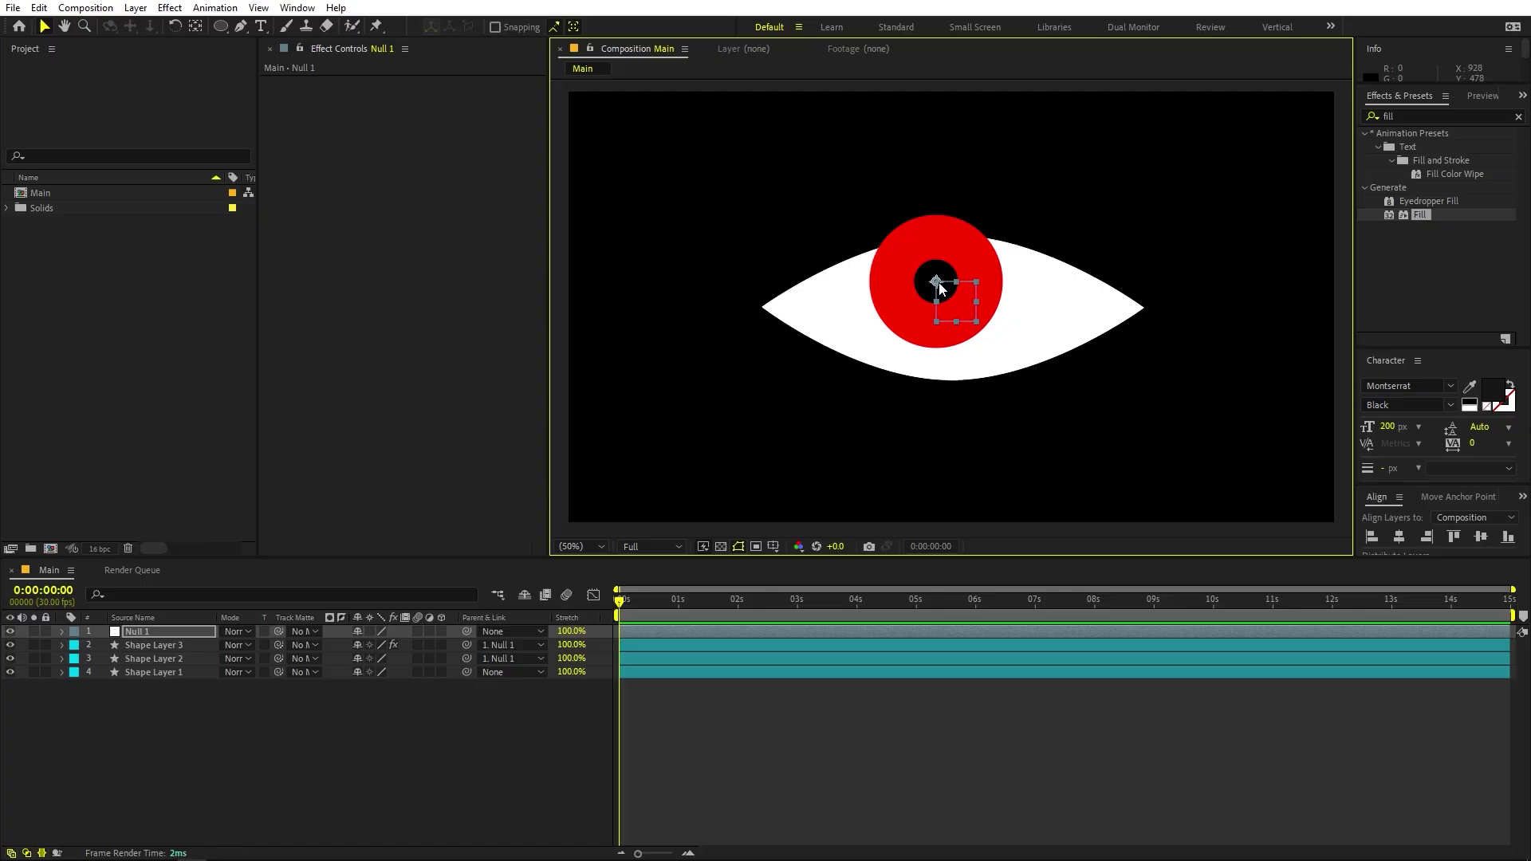
mouse_move(939, 285)
left_mouse_down()
mouse_move(987, 335)
mouse_move(875, 263)
mouse_move(973, 328)
mouse_move(947, 309)
left_mouse_up()
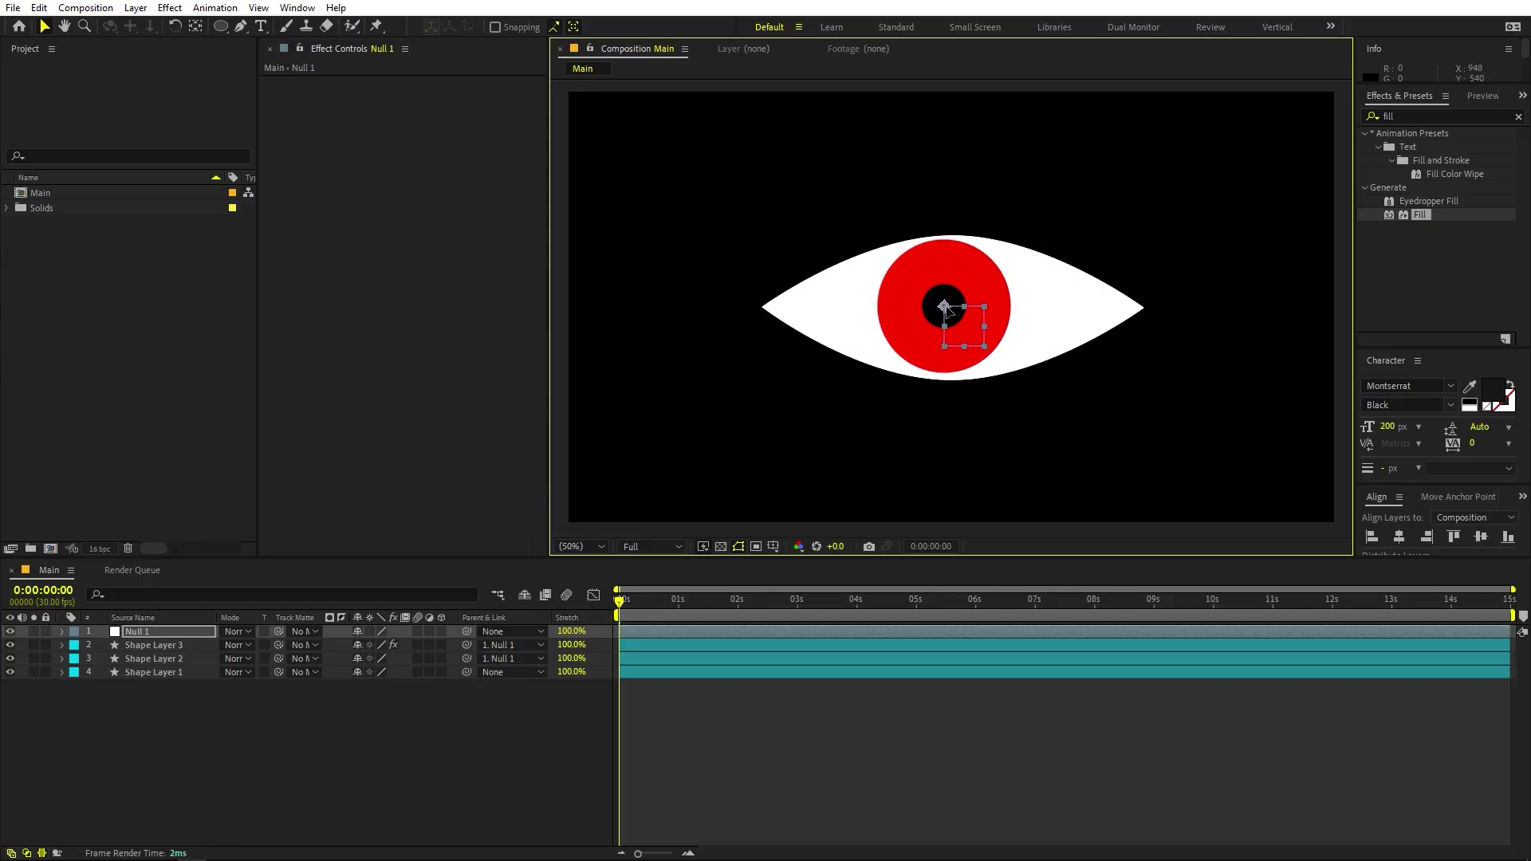
key("ctrl+z")
key("ctrl+z")
key("ctrl+z")
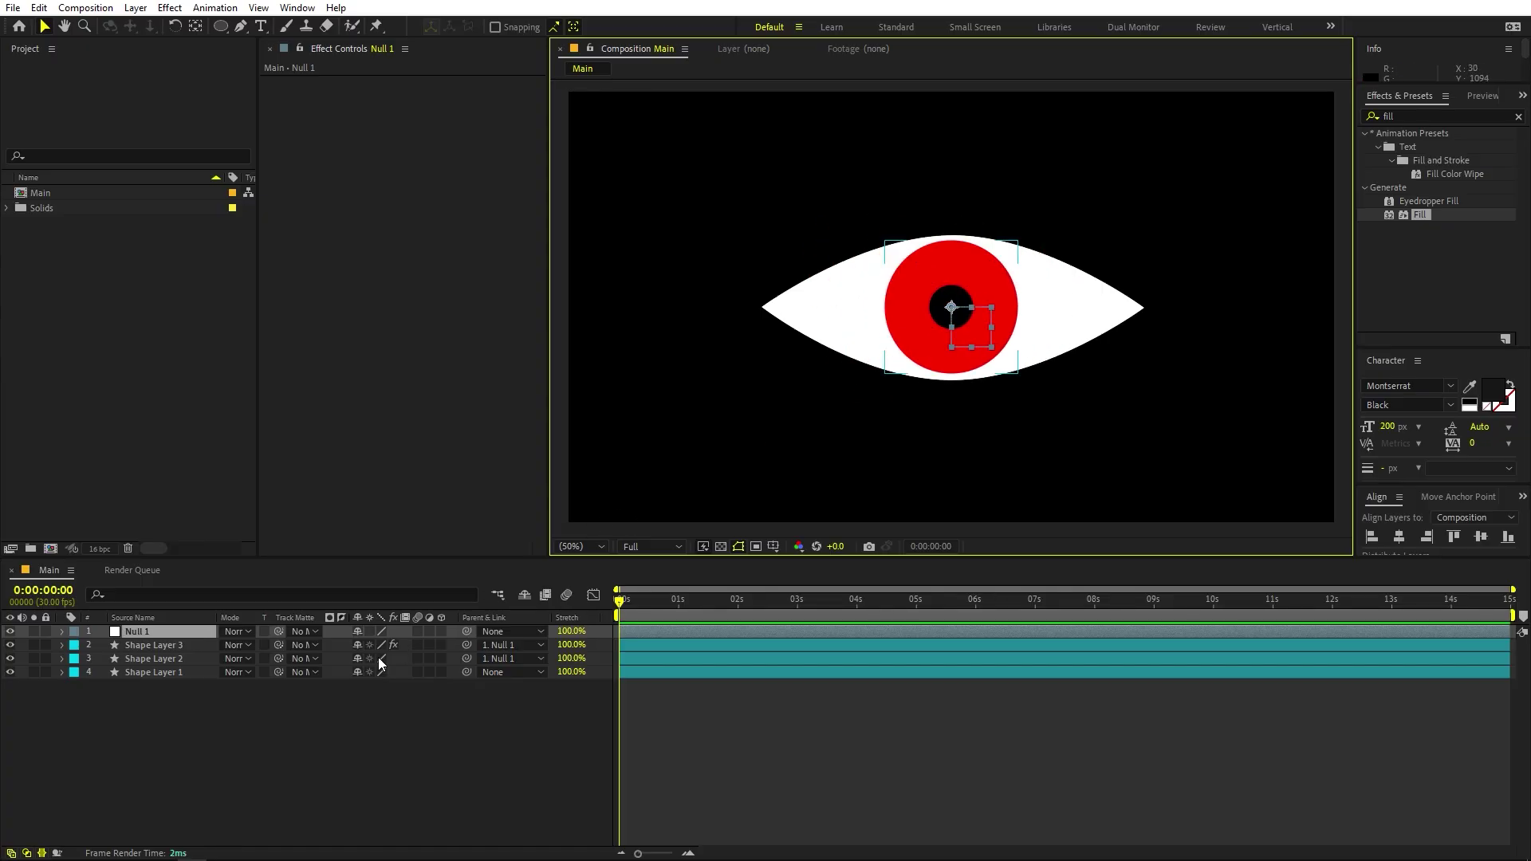
Find the Set Matte effect and apply it to the red circle's layer.
left_click(1407, 117)
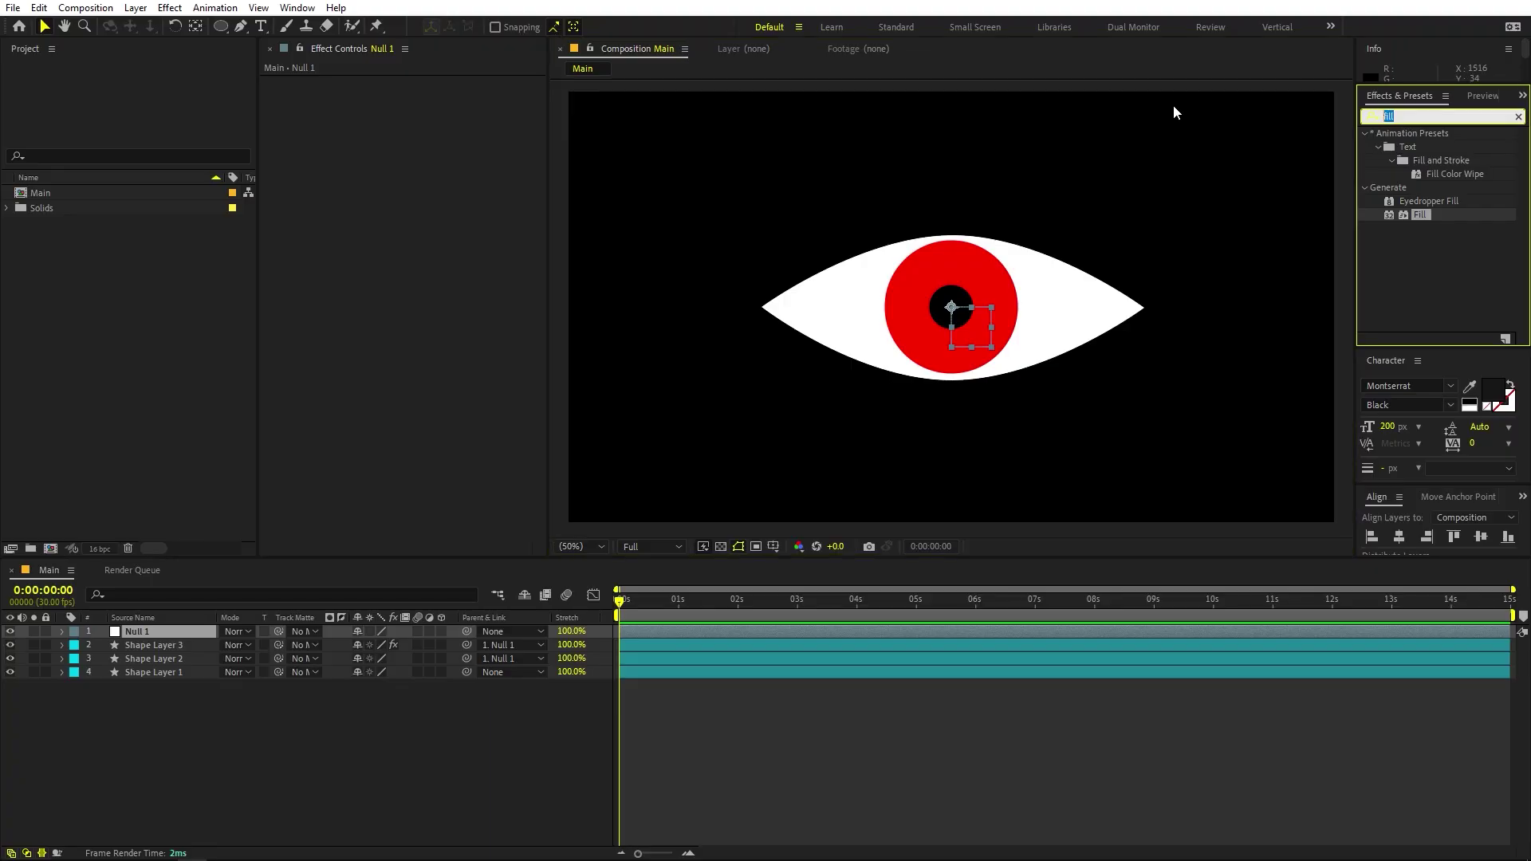
type("set ma")
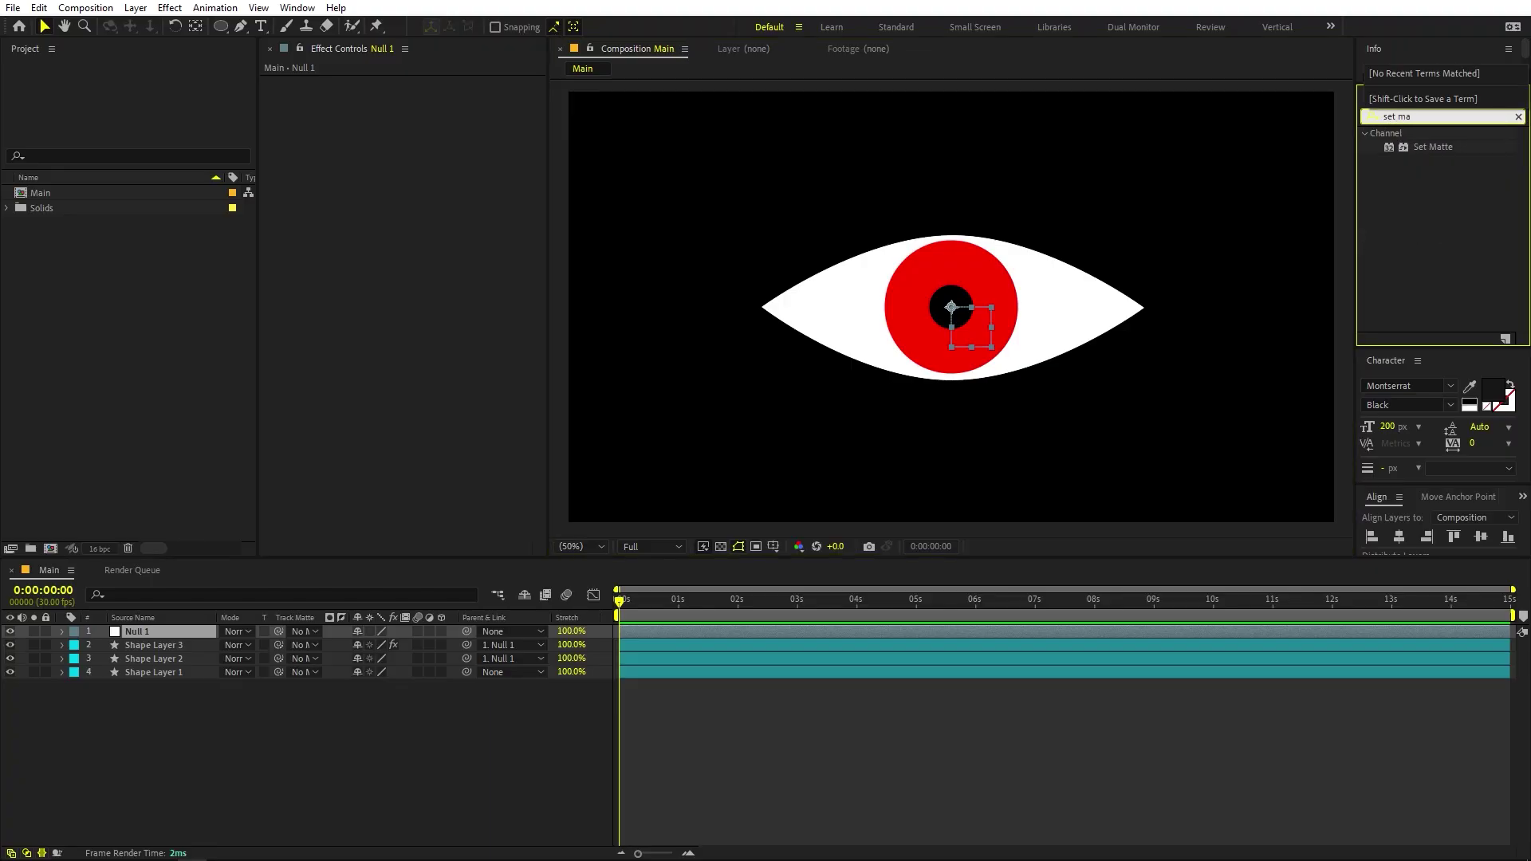
left_click_drag(1433, 146, 164, 658)
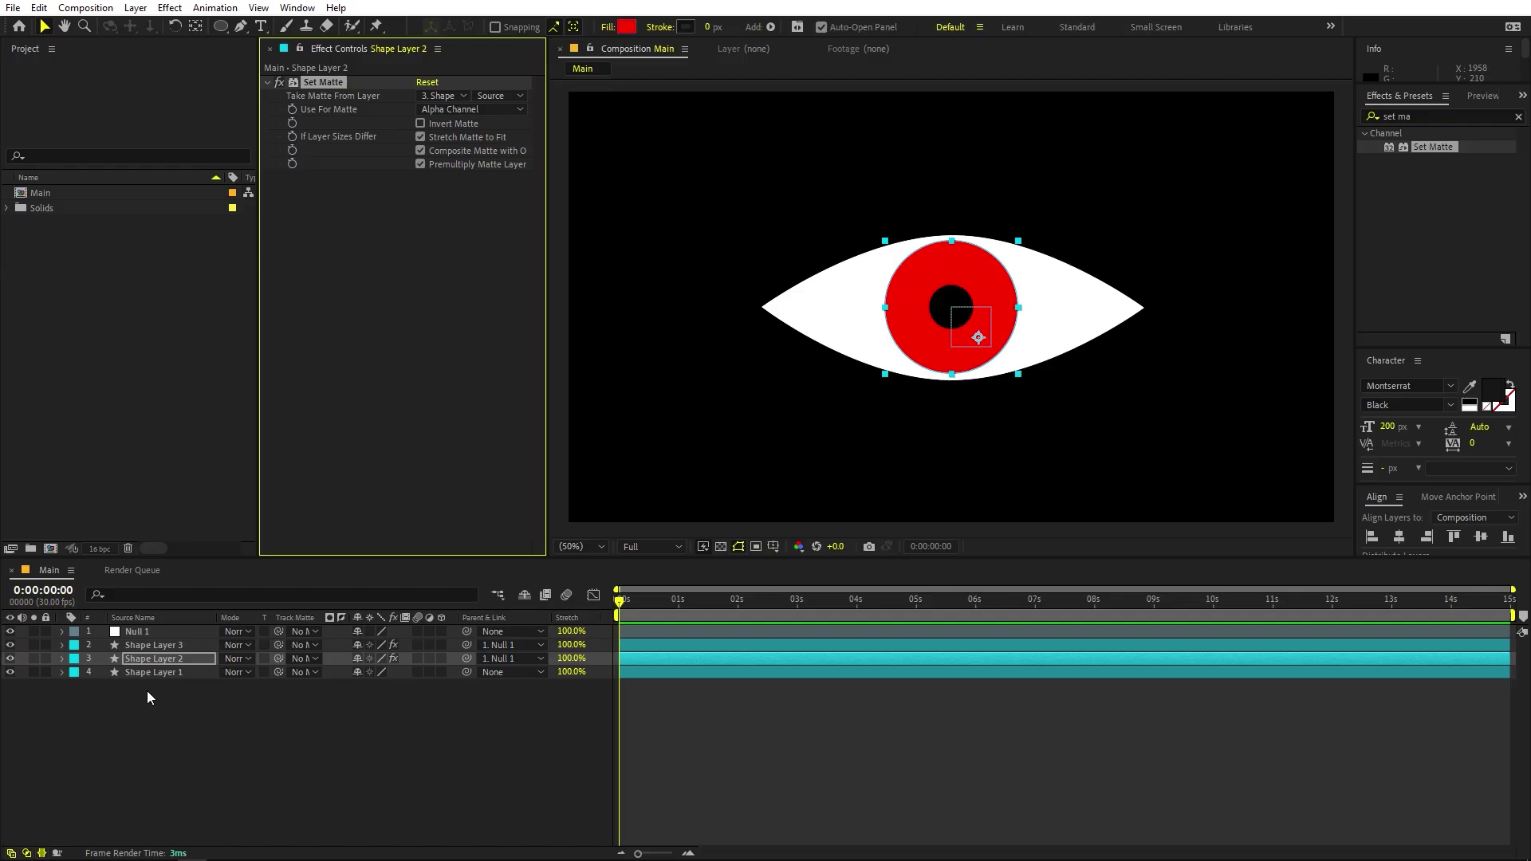
Rename the red circle's layer Pupil, the black circle's layer Pupil Small and the eye outline's layer Eye.
left_click(151, 655)
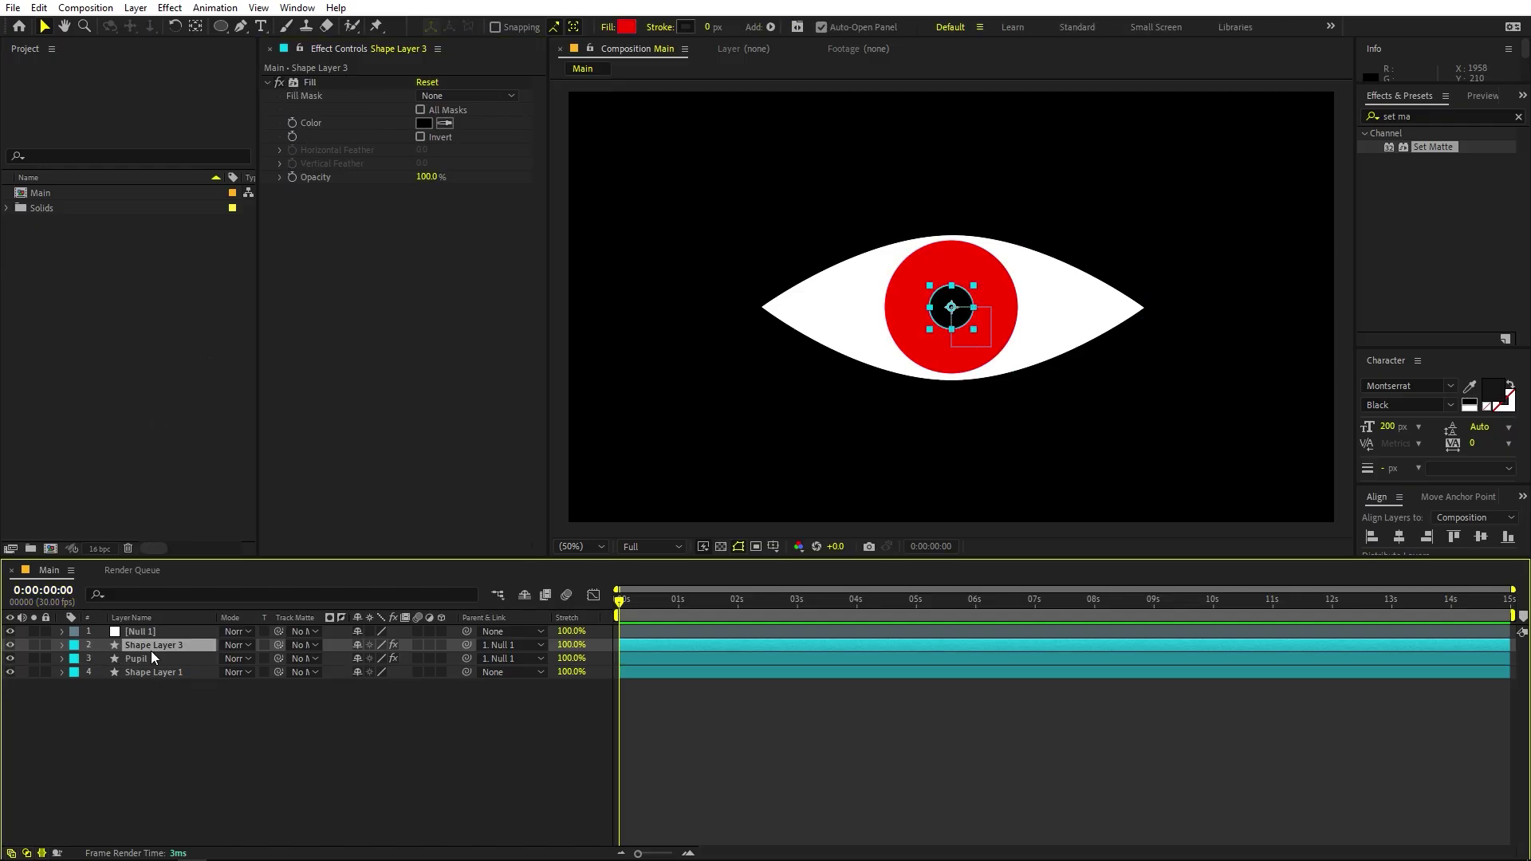
key("Return")
type("Pupil Small")
left_click(155, 668)
key("Return")
type("Eye")
key("Return")
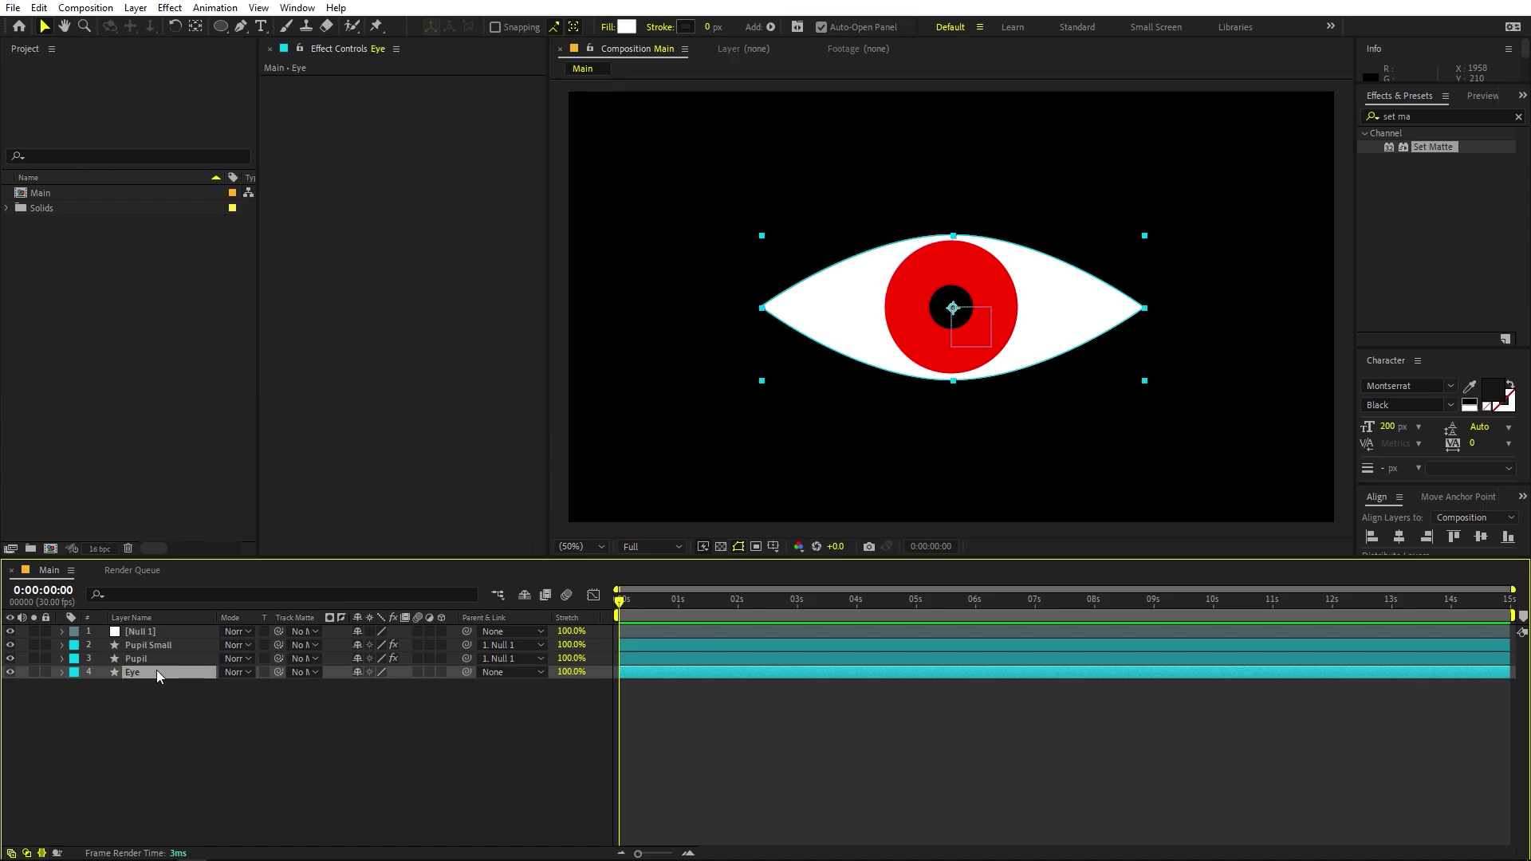
Set the Pupil layer's Set Matte effect to take its matte from the Eye layer and choose its source mode.
left_click(158, 657)
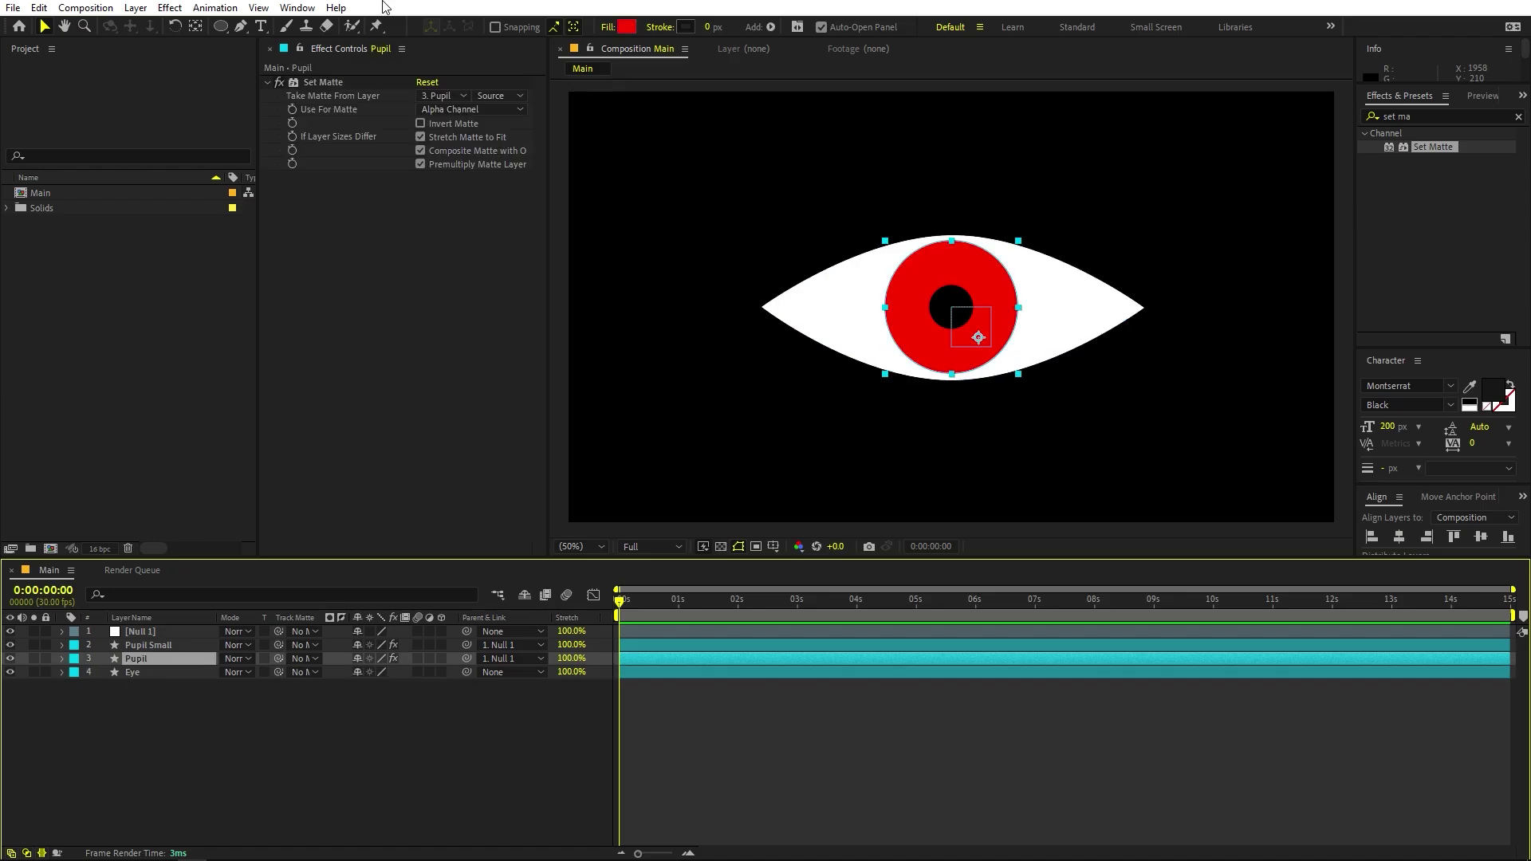
left_click(325, 81)
left_click(447, 96)
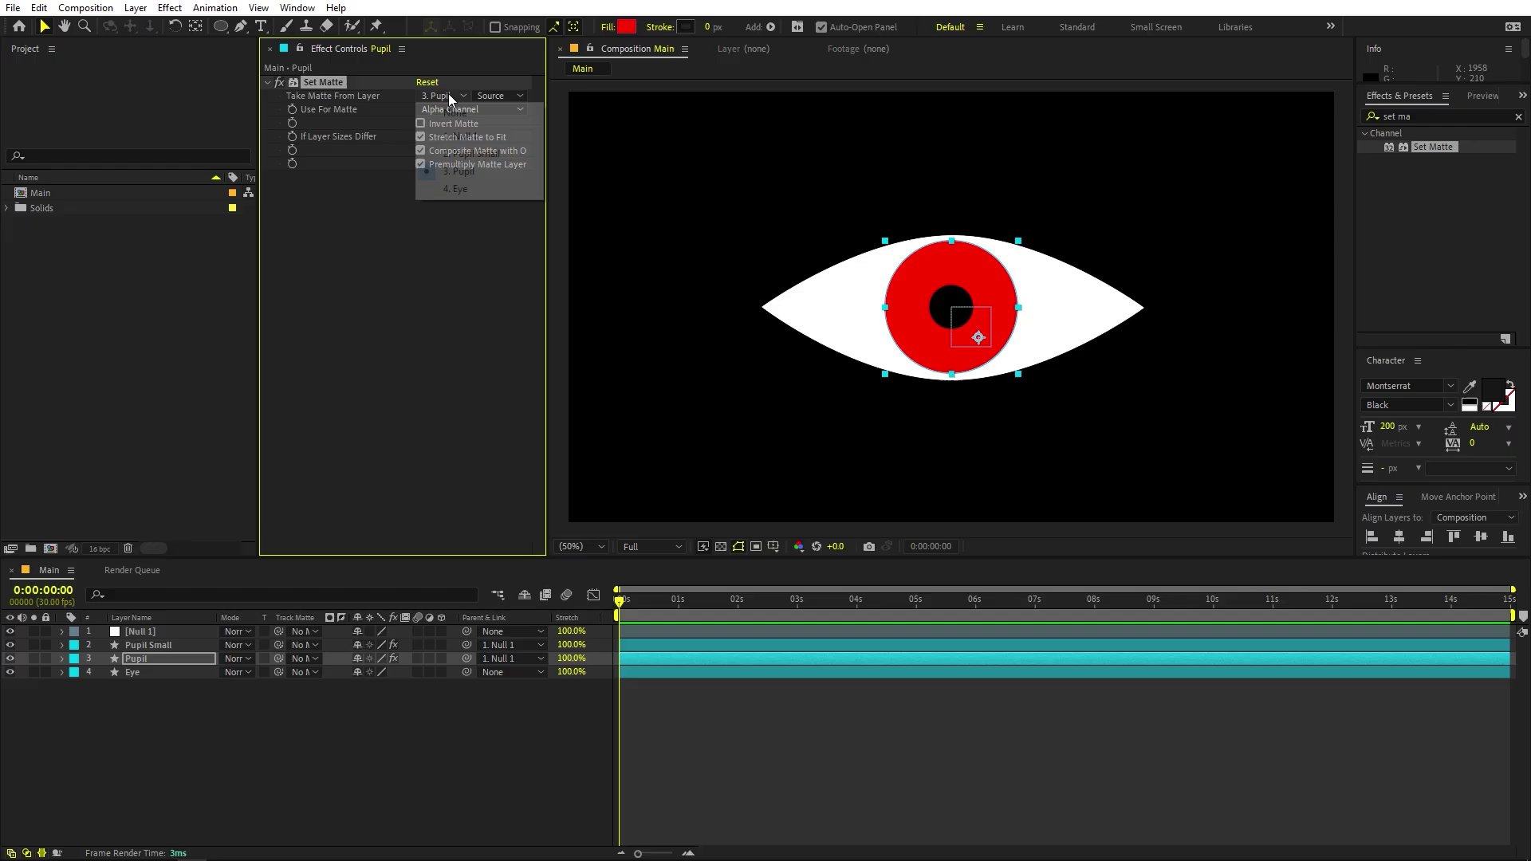
left_click(464, 189)
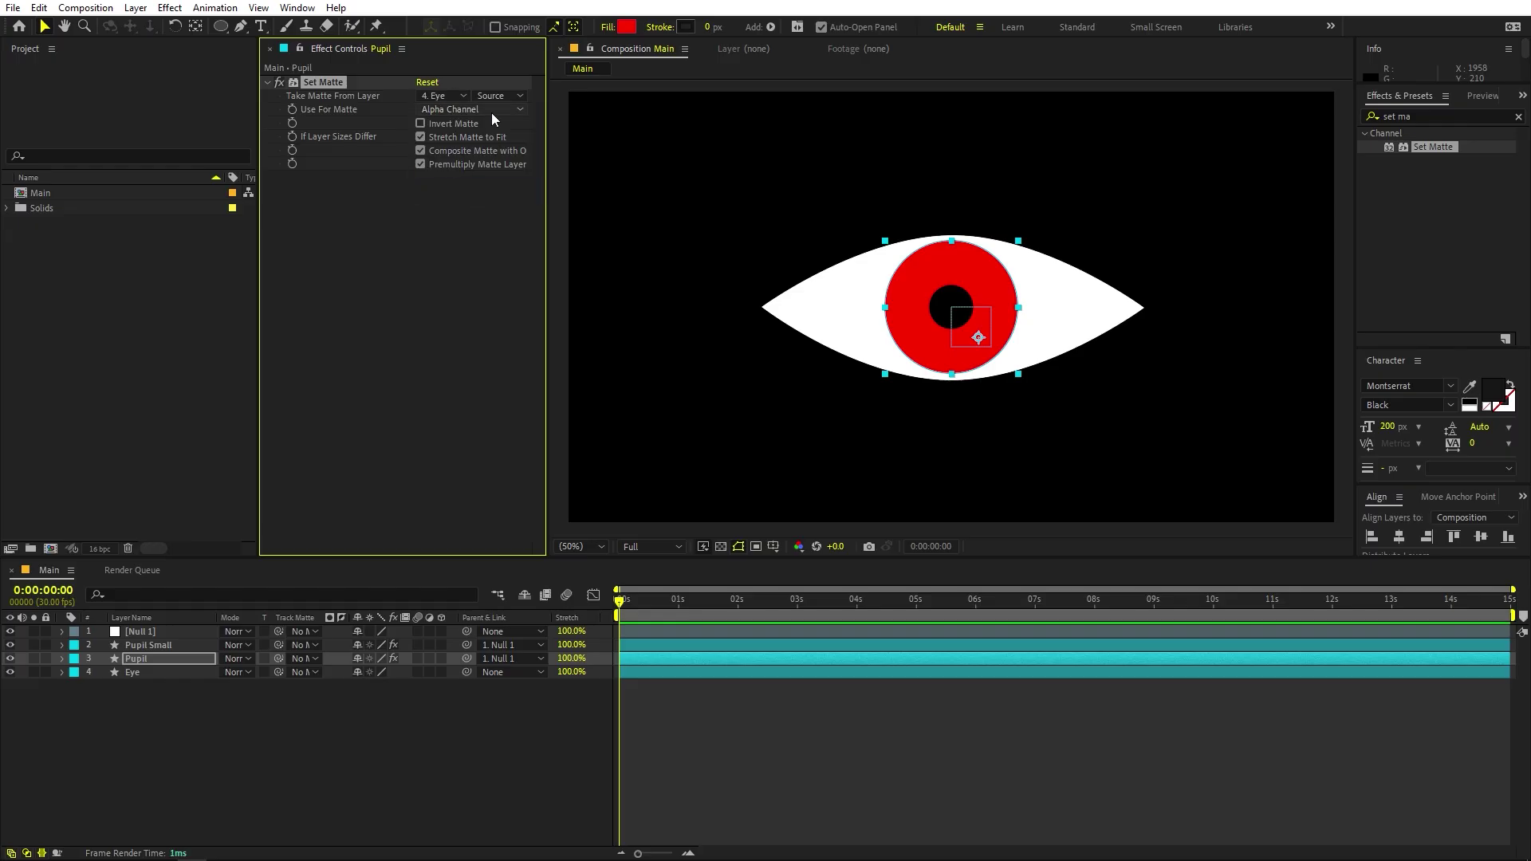
left_click(496, 96)
left_click(505, 150)
Paste the Set Matte effect from the Pupil layer onto the Pupil Small layer.
left_click(160, 641)
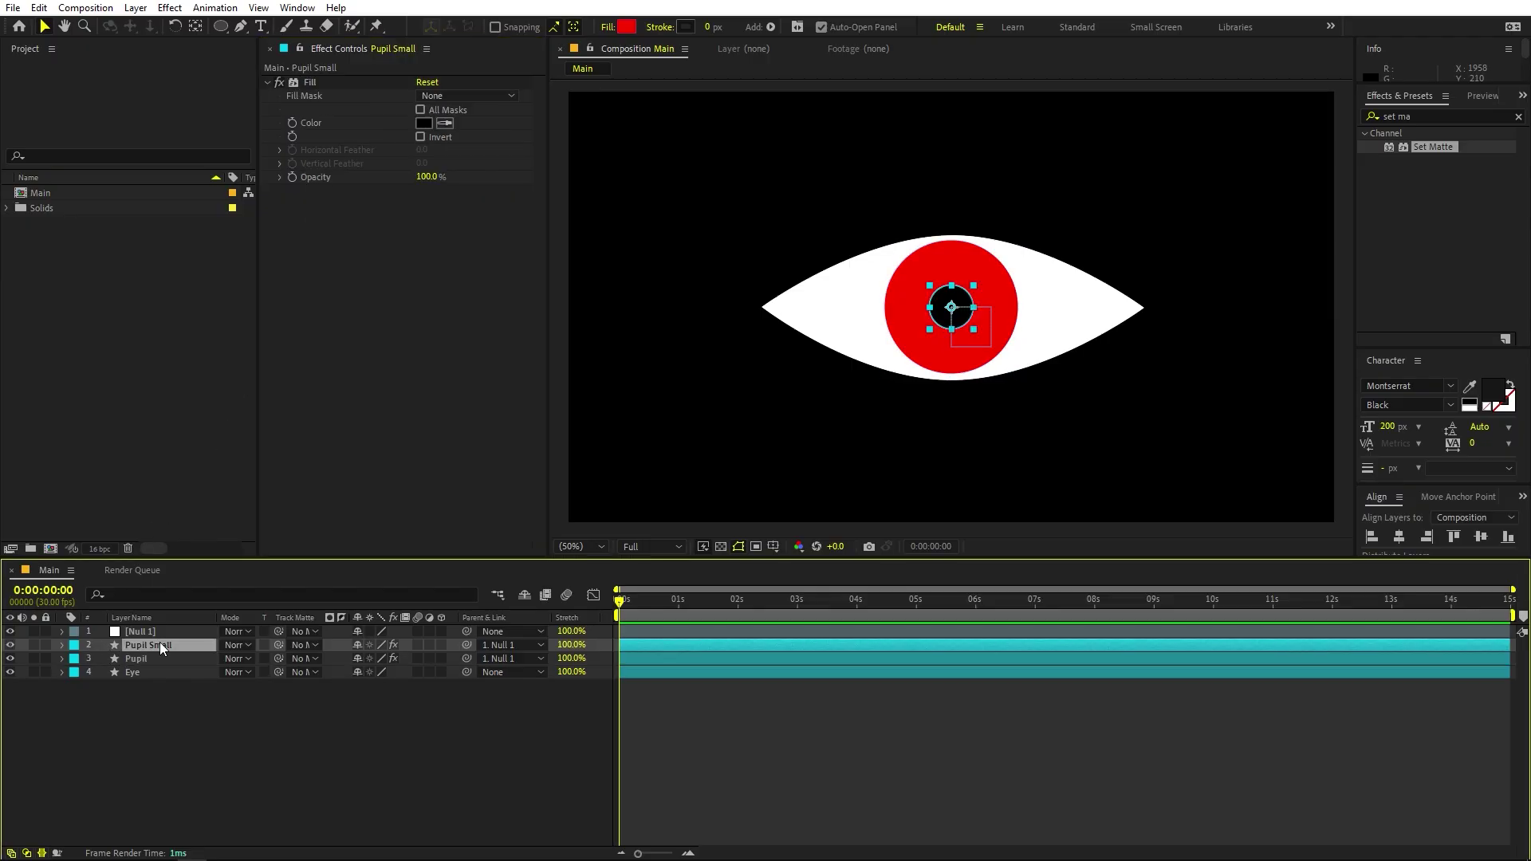
key("ctrl+v")
left_click(231, 743)
Check the matte by shifting the null object away from the eye's centre, and undo the move.
left_click(139, 631)
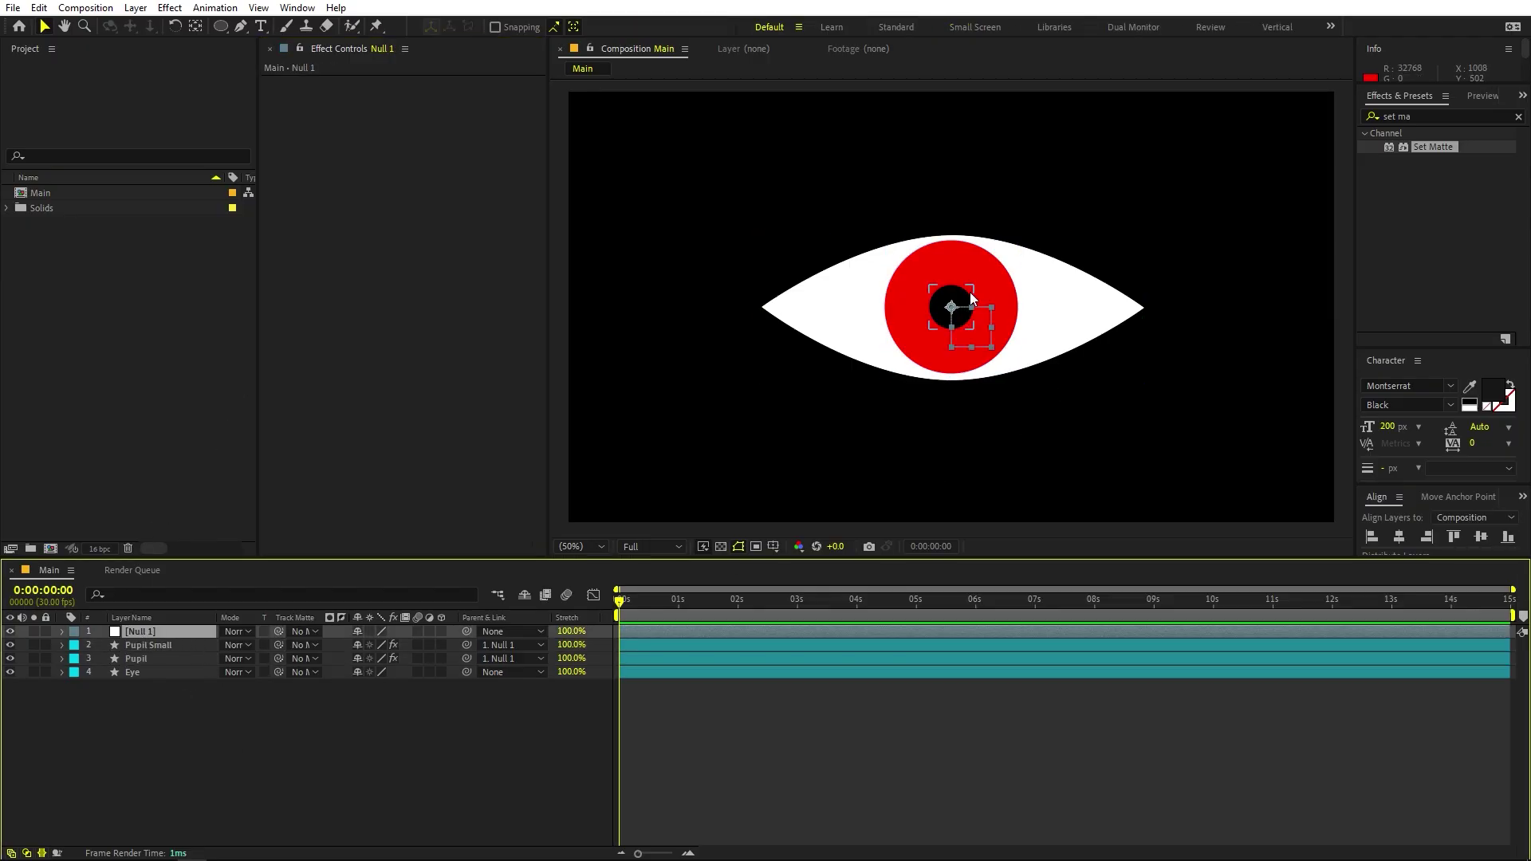
mouse_move(954, 310)
left_mouse_down()
mouse_move(976, 279)
mouse_move(853, 278)
mouse_move(837, 304)
mouse_move(944, 357)
mouse_move(1137, 345)
mouse_move(1097, 301)
mouse_move(898, 321)
mouse_move(889, 292)
mouse_move(1056, 343)
mouse_move(944, 321)
left_mouse_up()
key("ctrl+z")
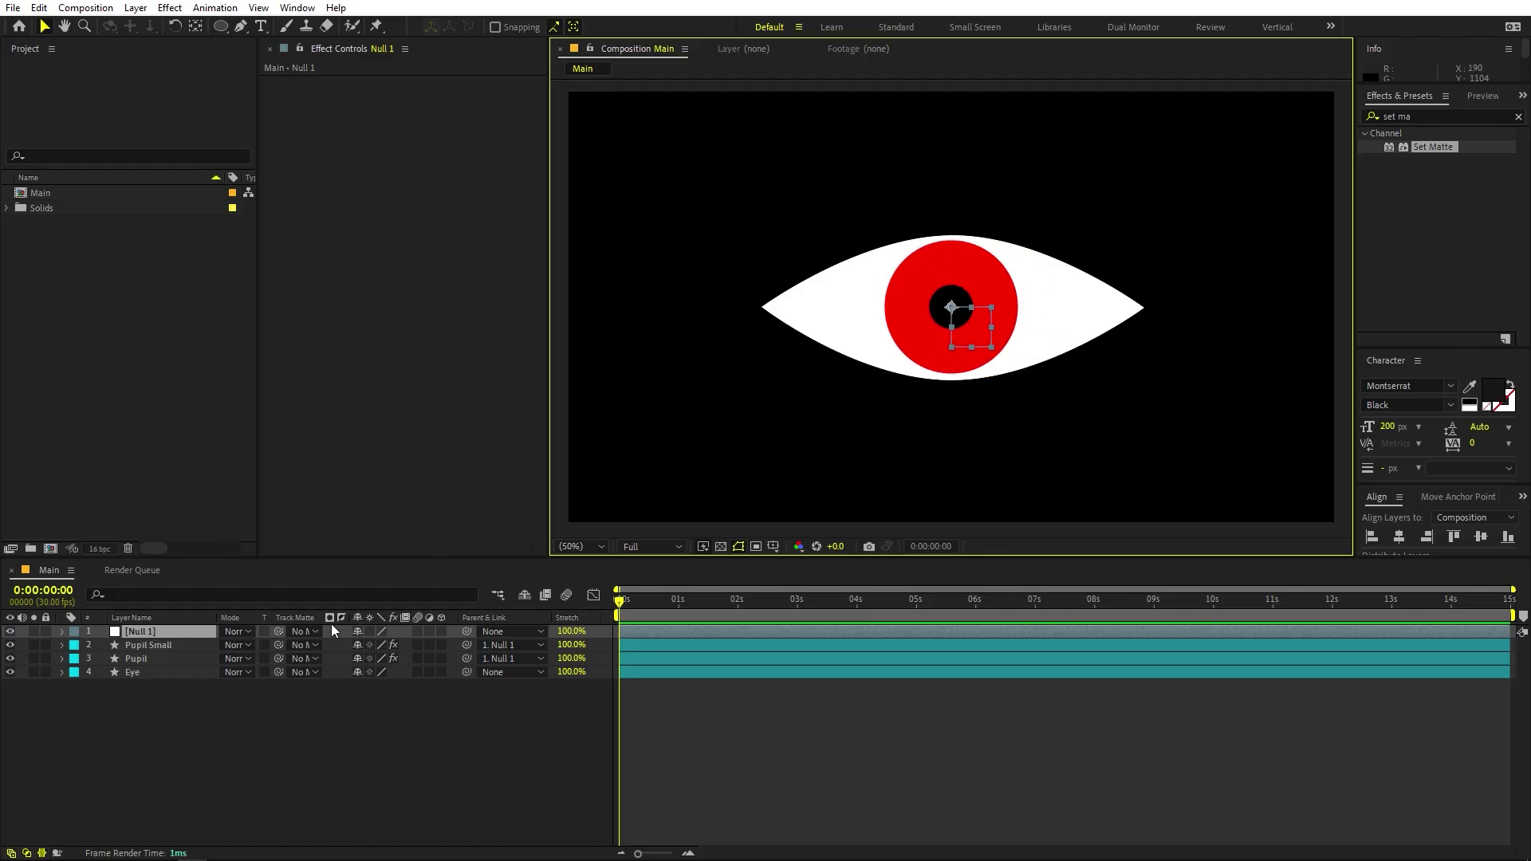
Reveal the null's Position and set its first keyframe at 0:00:00:00, with the timeline showing individual frames.
left_click(138, 635)
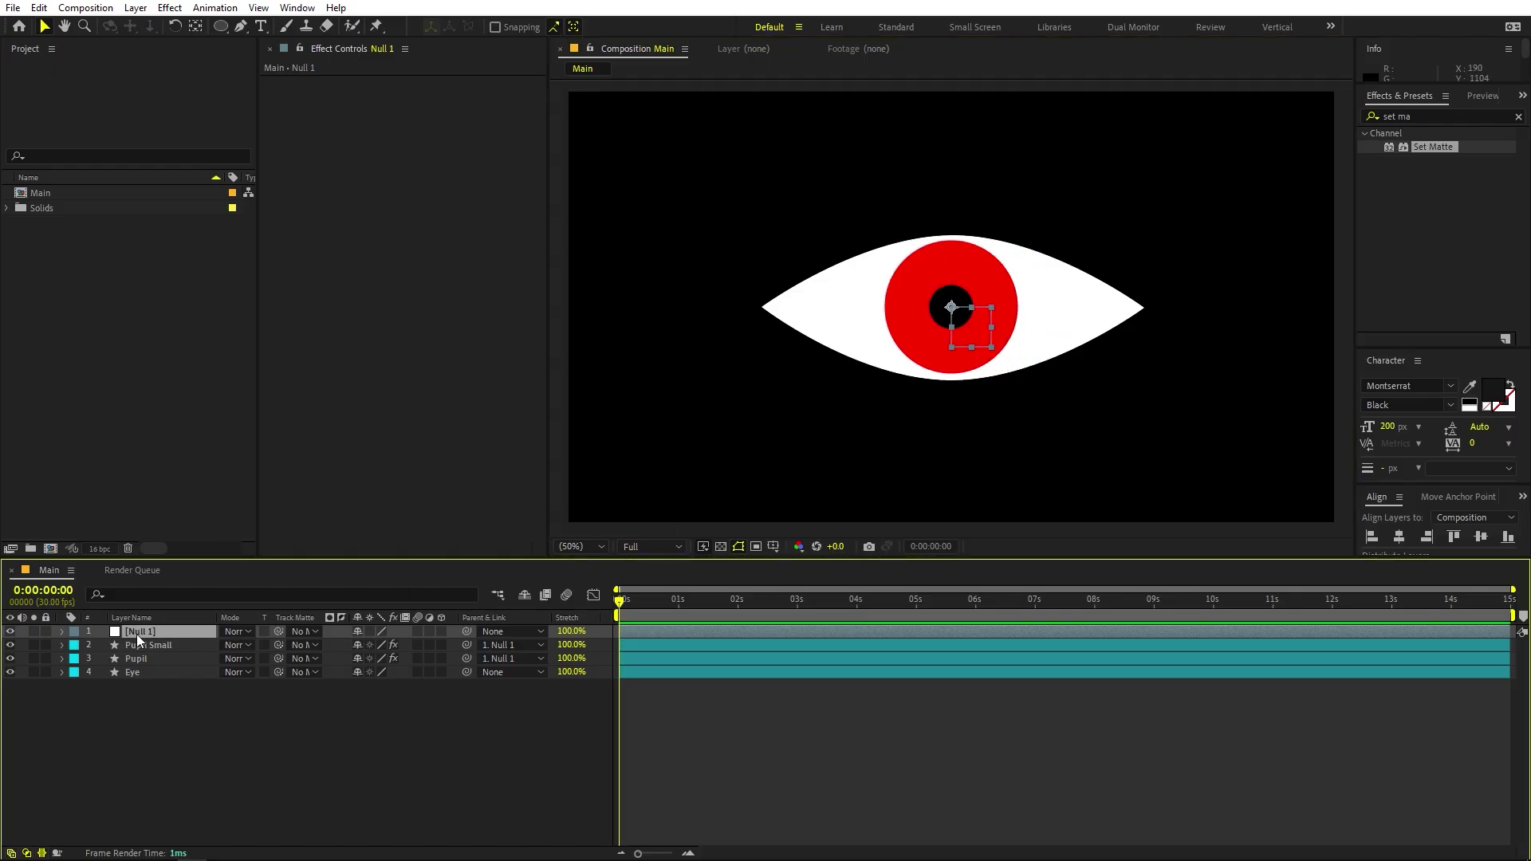
key("p")
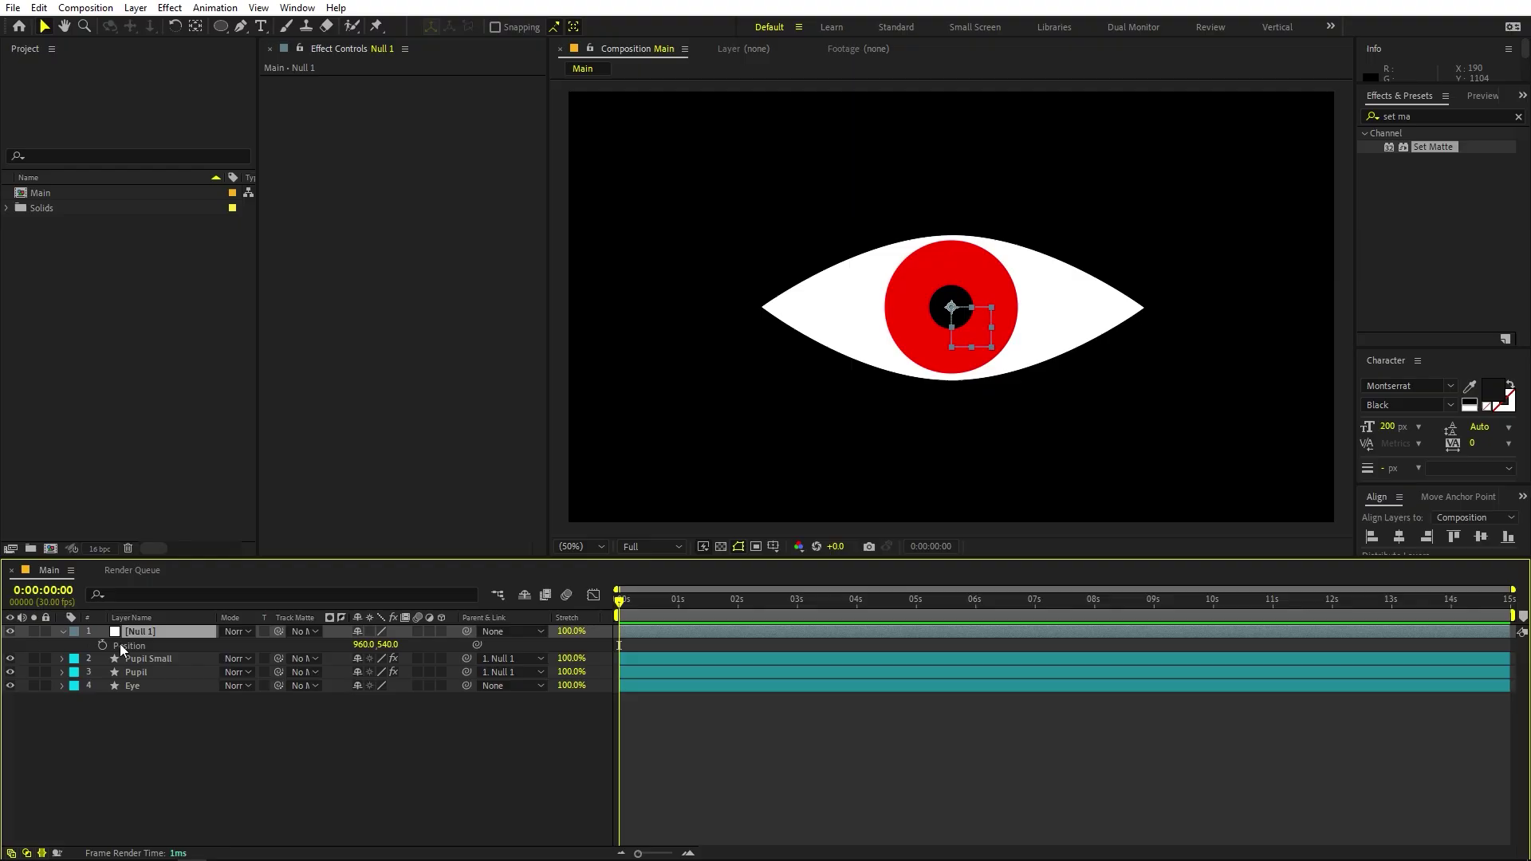
left_click(102, 645)
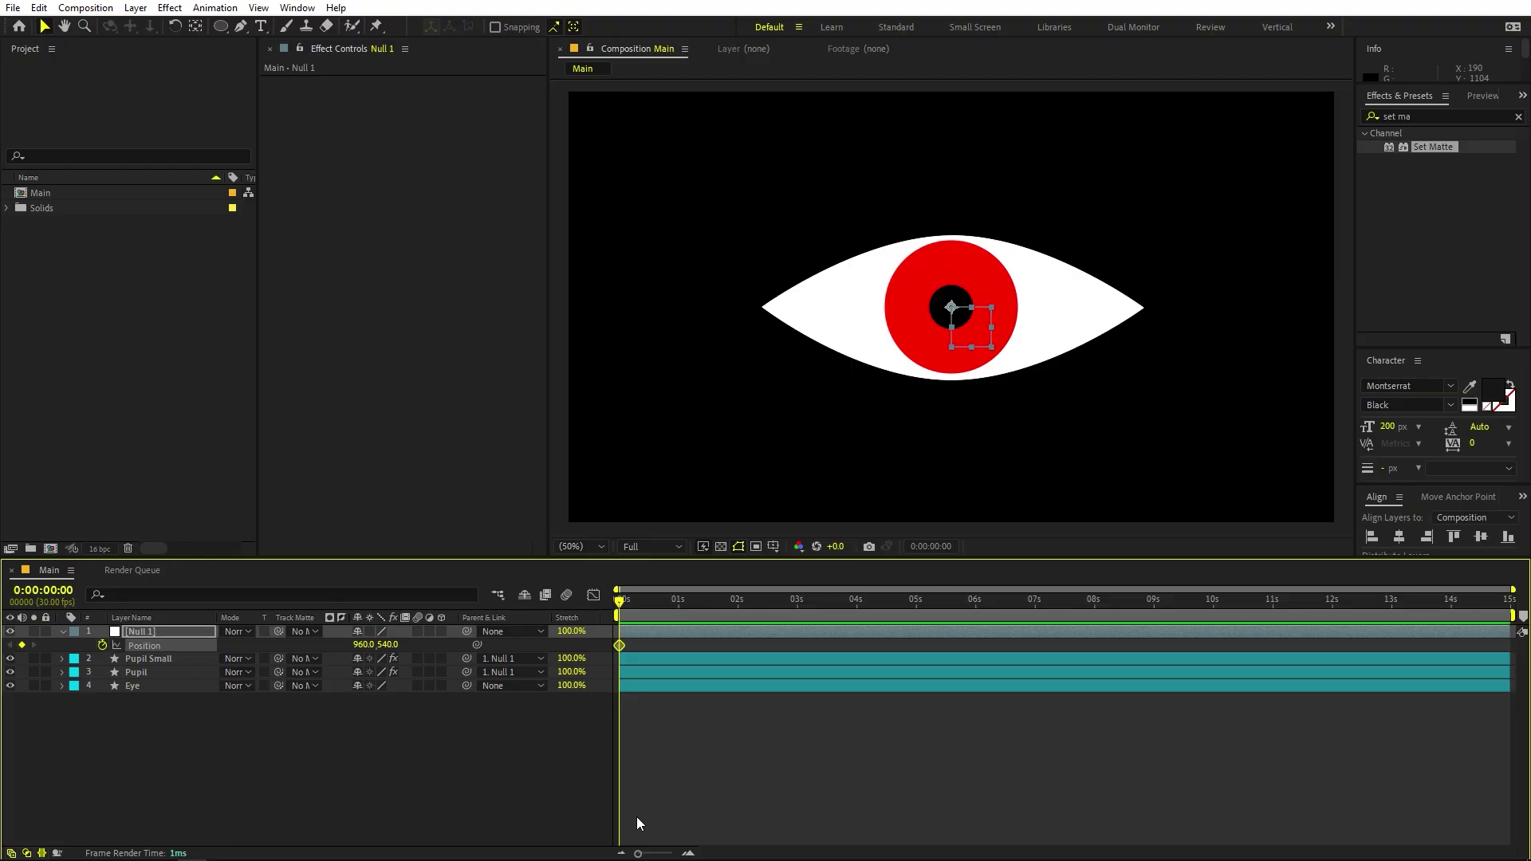
left_click_drag(644, 854, 676, 854)
left_click_drag(655, 616, 818, 631)
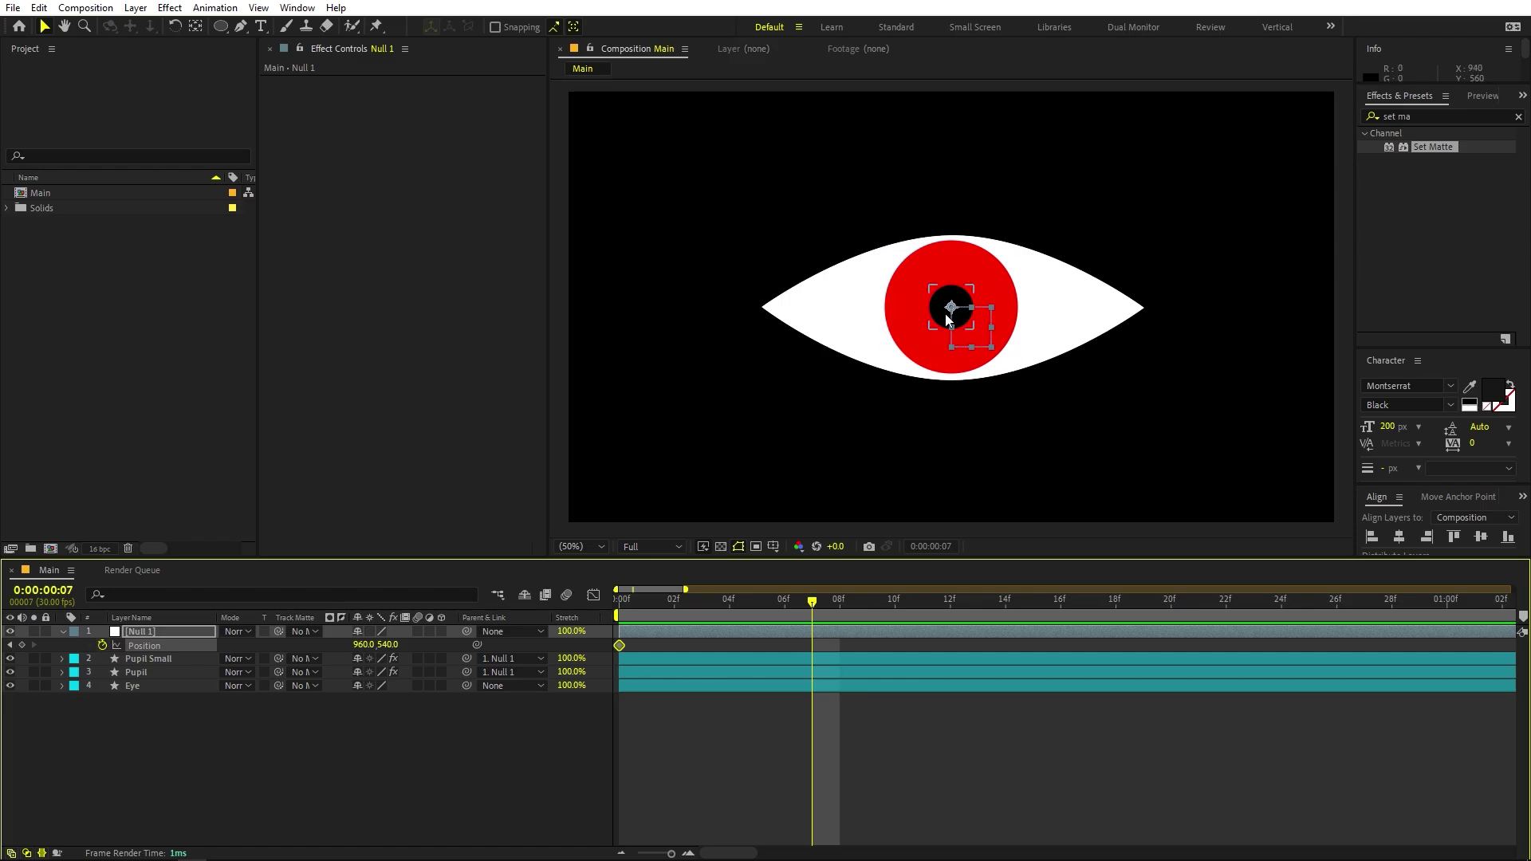
left_click_drag(954, 309, 956, 312)
key("Home")
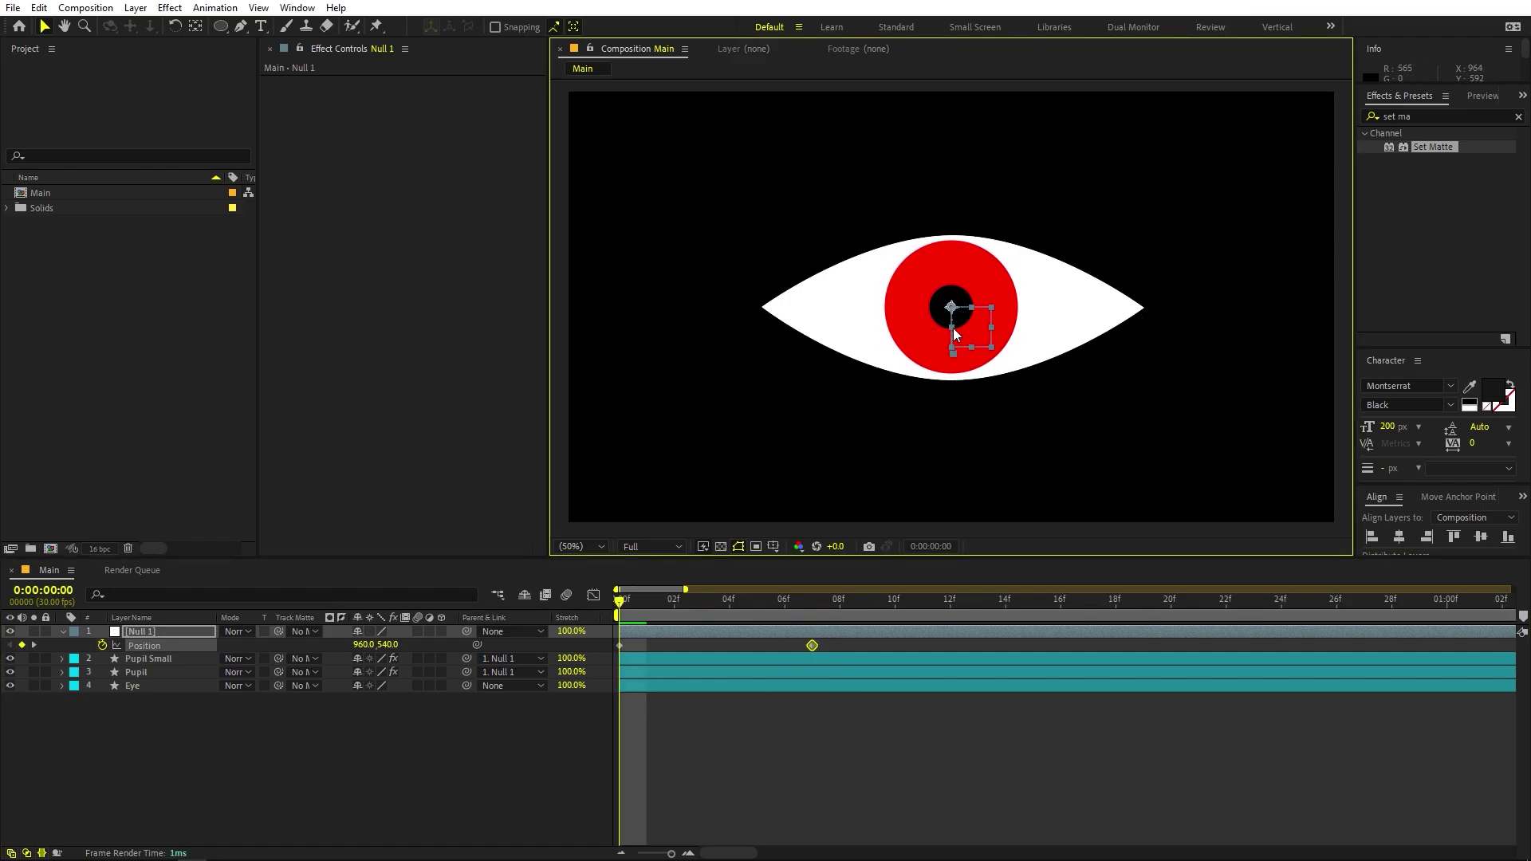
left_click_drag(844, 638, 783, 647)
key("Delete")
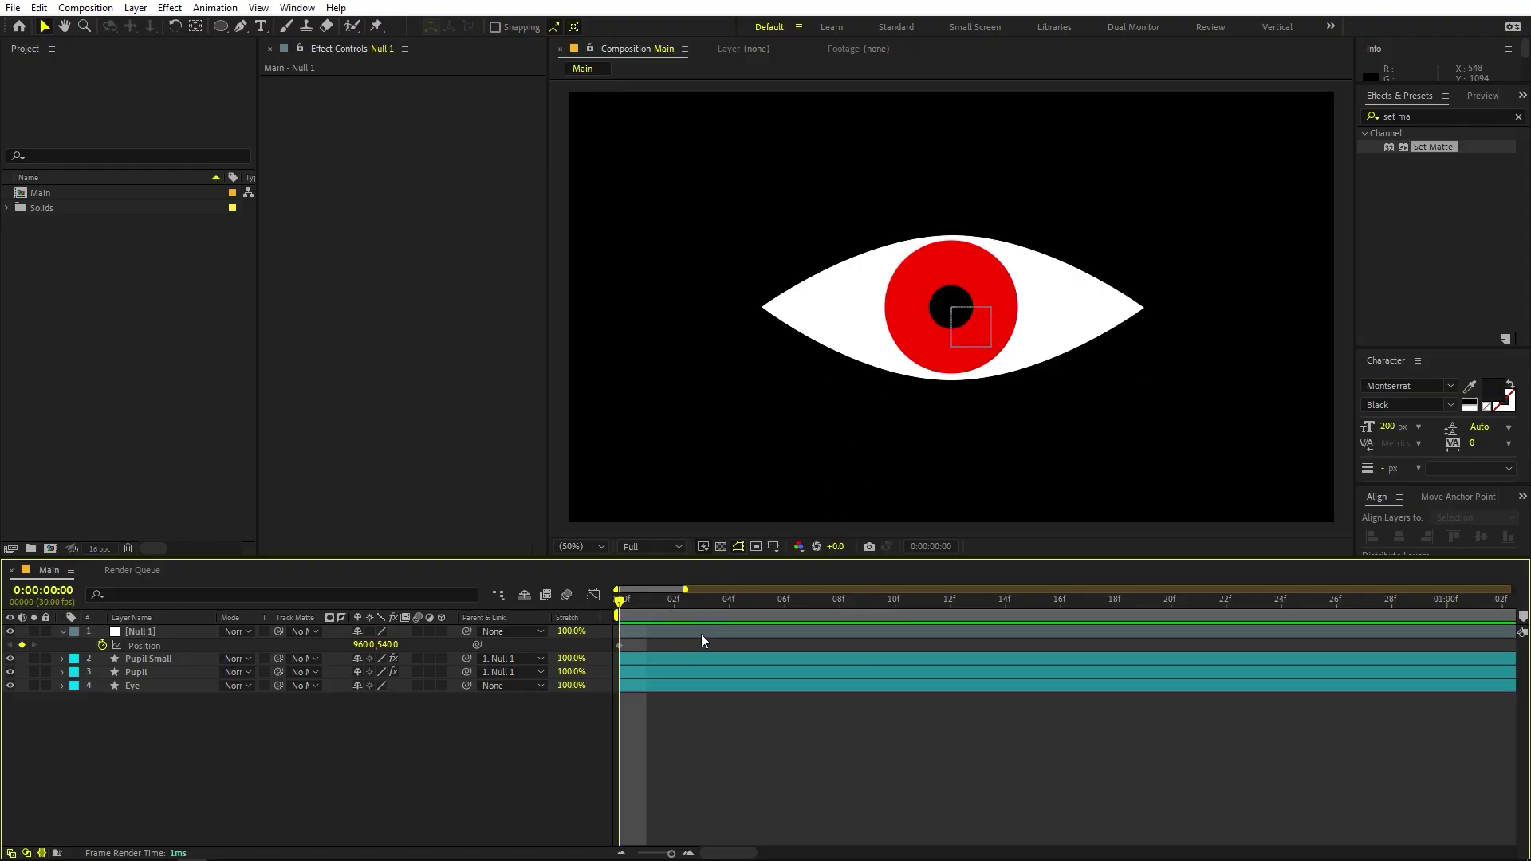
Move the null to about 960, 646 at 0:00:00:00 and to about 960, 550 at 0:00:00:10.
left_click_drag(951, 307, 951, 349)
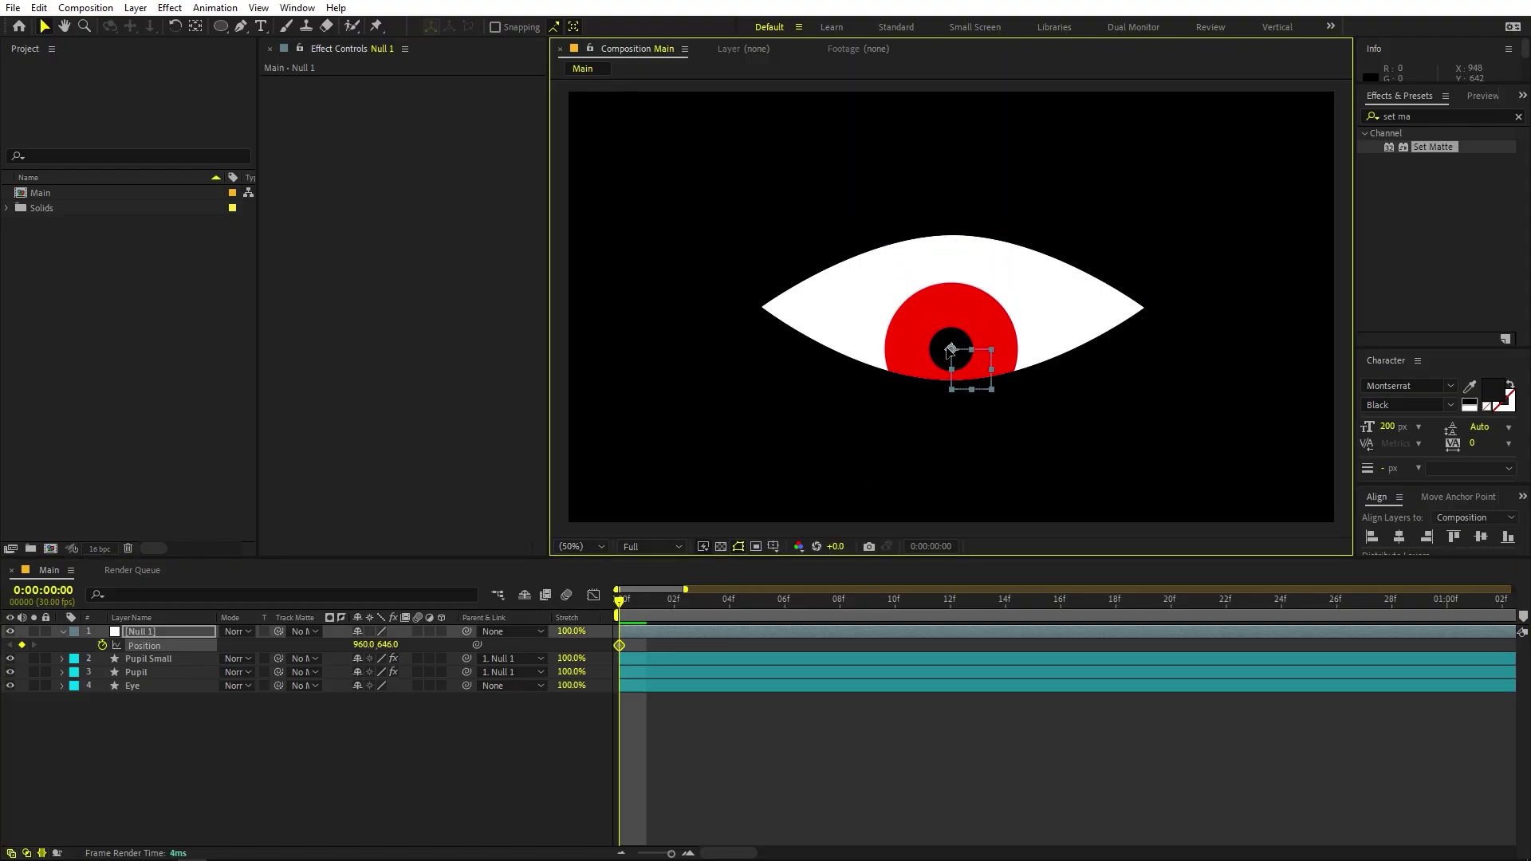
left_click_drag(649, 605, 896, 611)
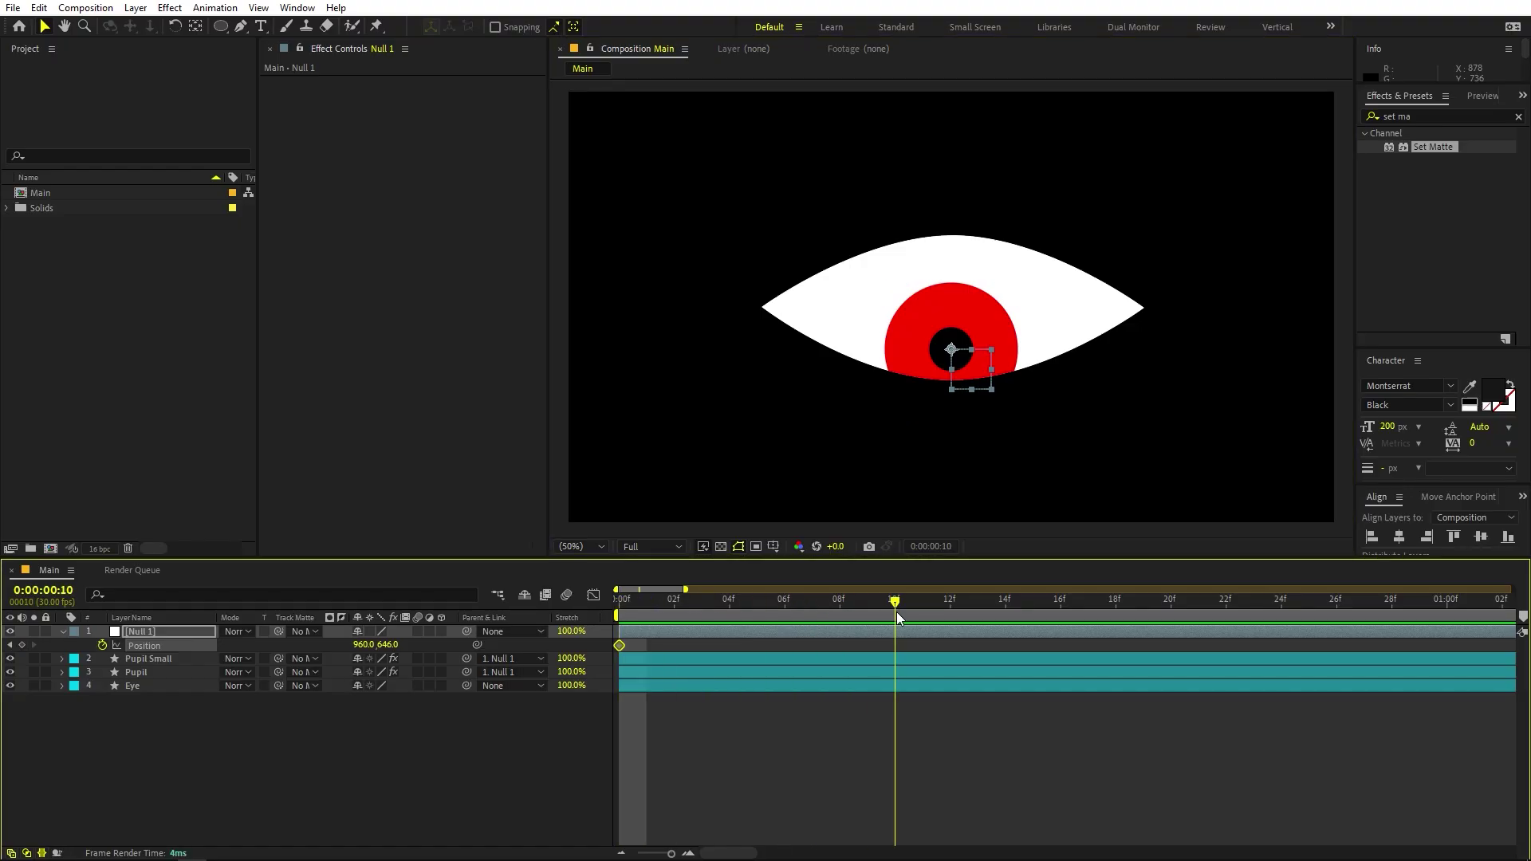
left_click_drag(959, 361, 959, 323)
Keyframe the null's Position at about 772, 608 at 0:00:00:26 and about 1178, 610 at 0:00:01:12.
scroll(893, 721, "down", 2)
left_click_drag(785, 610, 1042, 612)
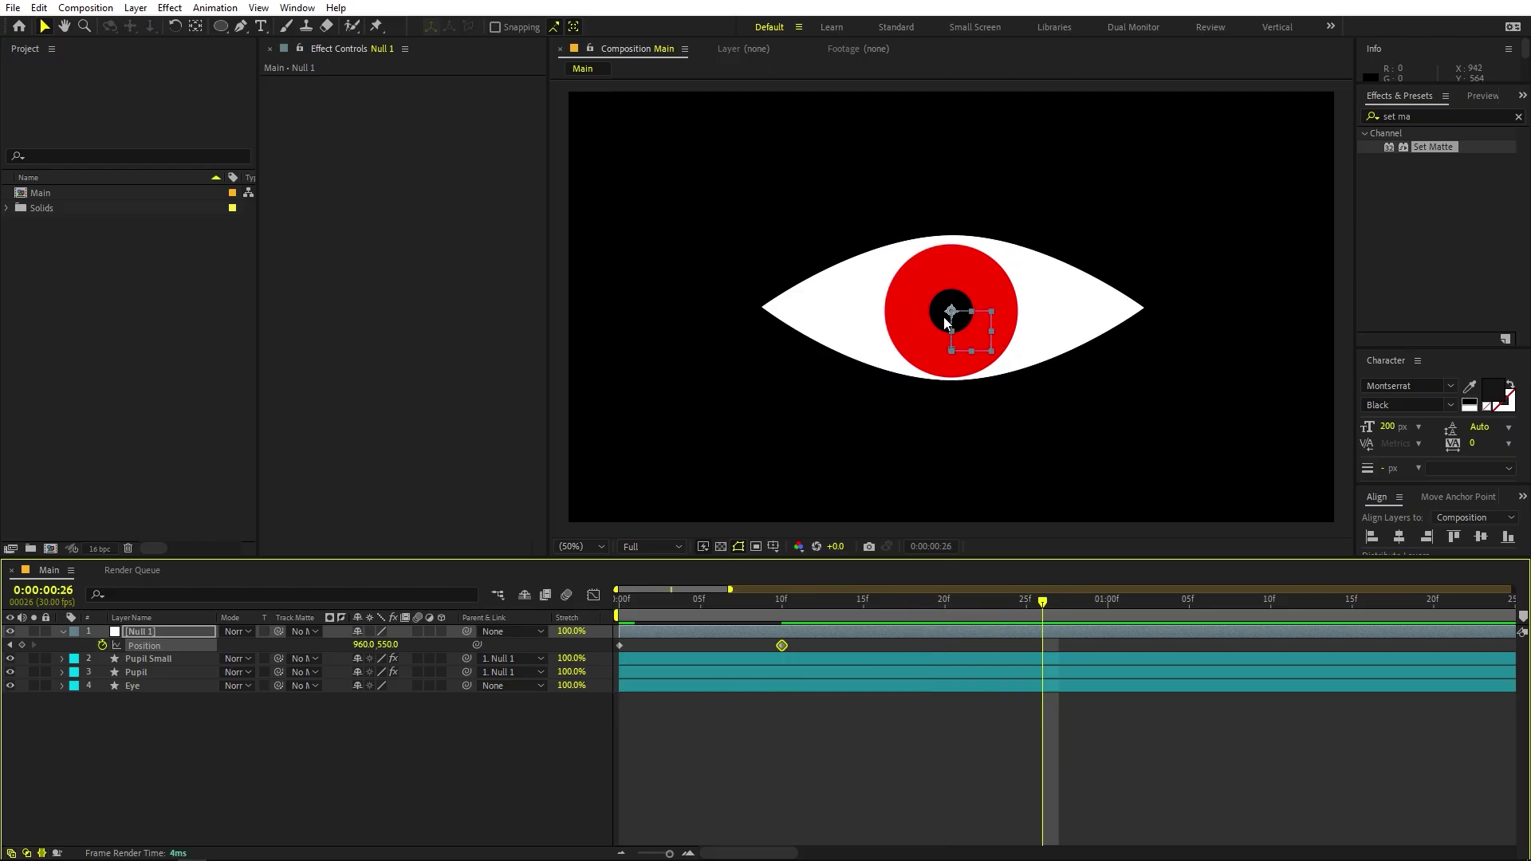
left_click_drag(951, 313, 878, 343)
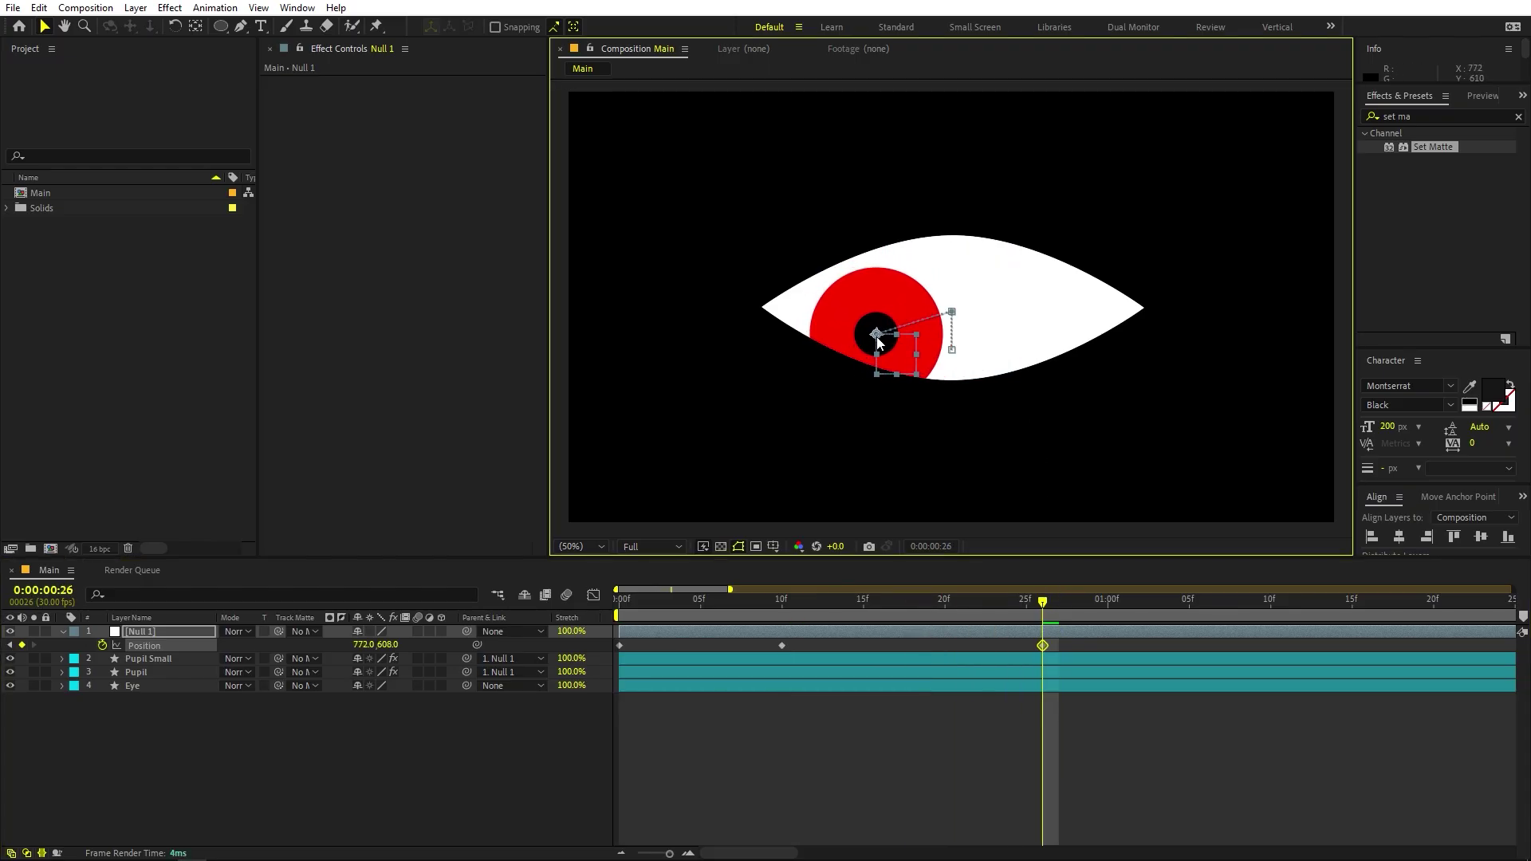
key("space")
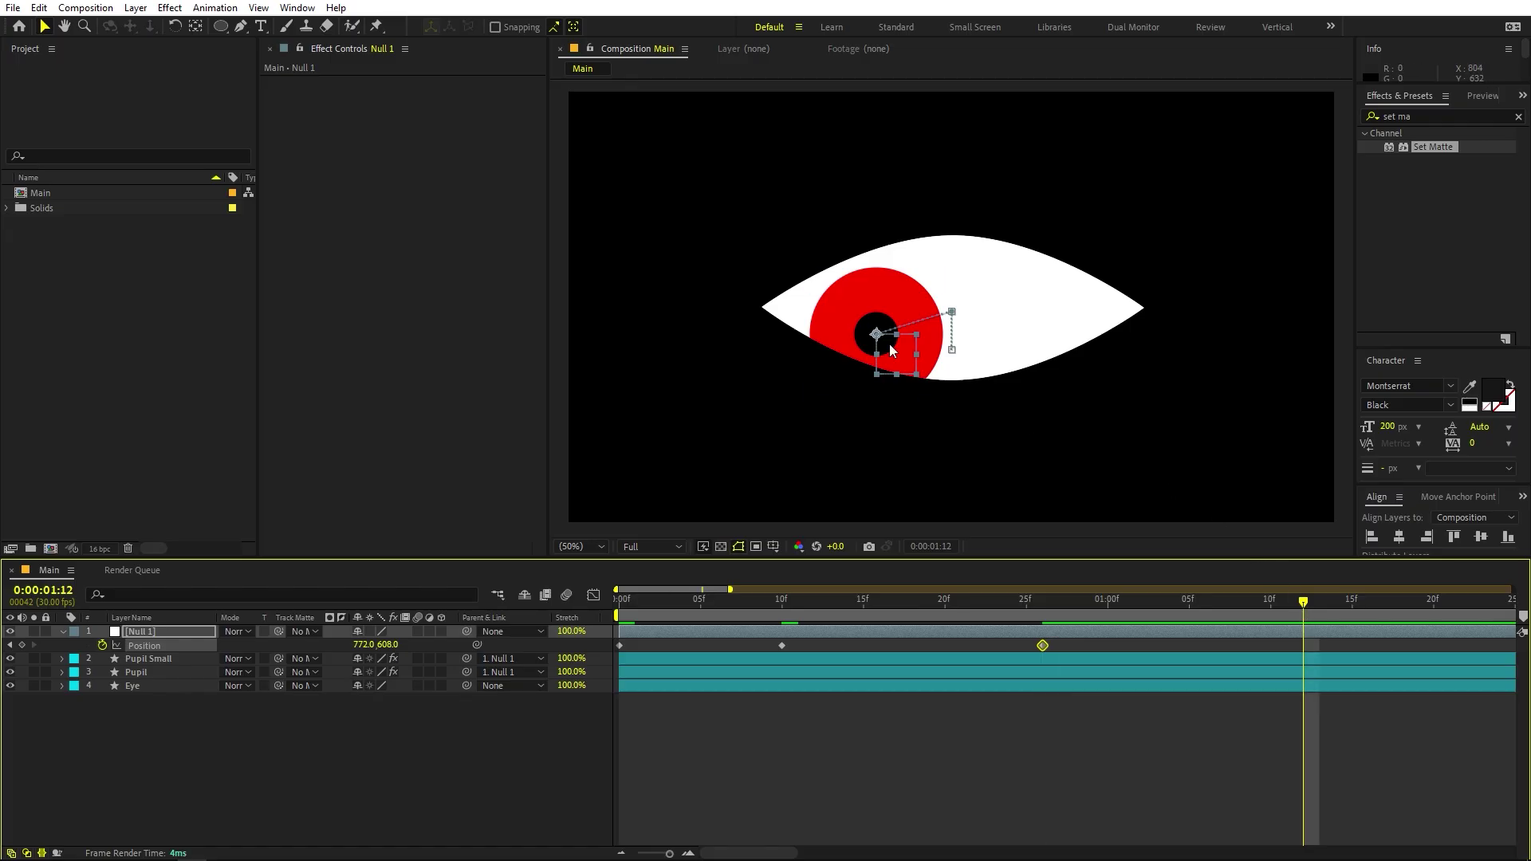
left_click_drag(882, 336, 1041, 337)
Keyframe the null in the eye's upper middle at about 0:00:02:12 and at about 1138, 446 at 0:00:03:19.
scroll(1220, 753, "down", 2)
left_click_drag(931, 611, 1149, 618)
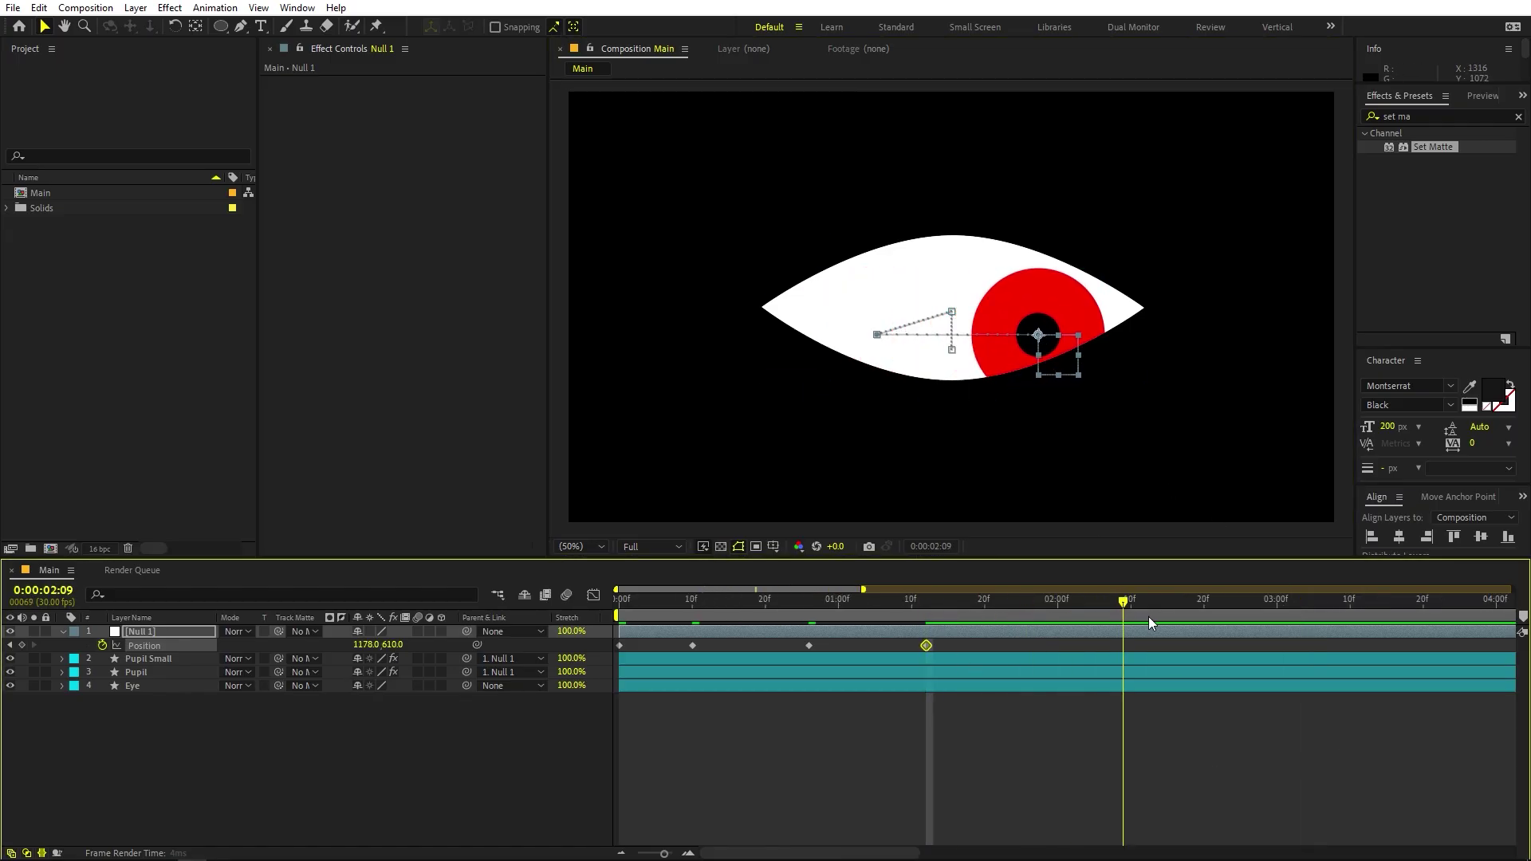
left_click_drag(1038, 336, 958, 278)
left_click(1417, 605)
scroll(931, 281, "down", 3)
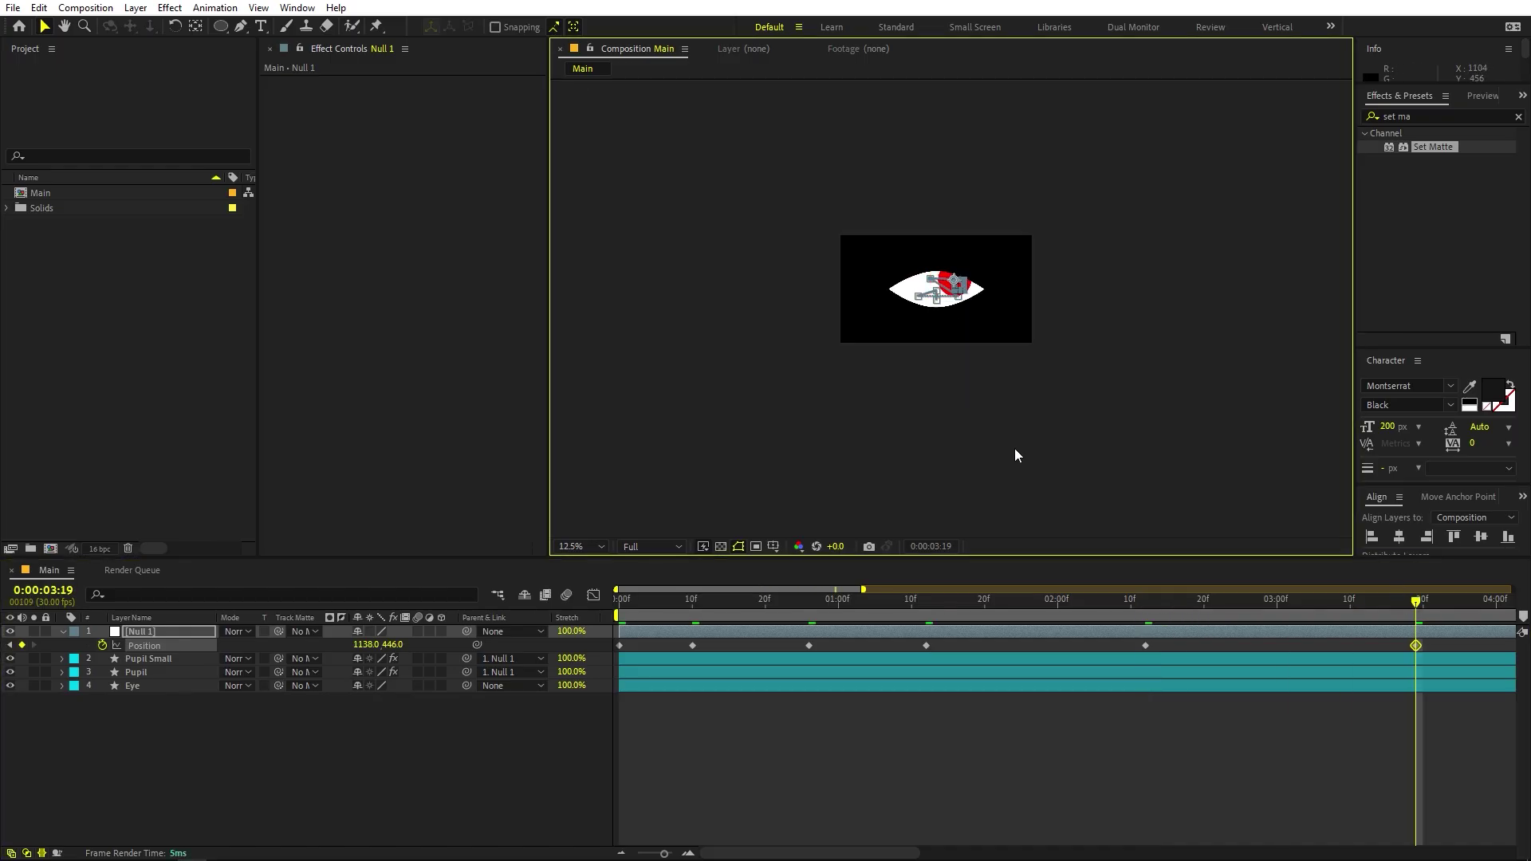
Move the null back near the eye's centre at about 938, 542 at 0:00:04:16.
scroll(990, 710, "down", 4)
left_click_drag(835, 599, 890, 598)
left_click_drag(956, 285, 936, 295)
scroll(949, 304, "up", 3)
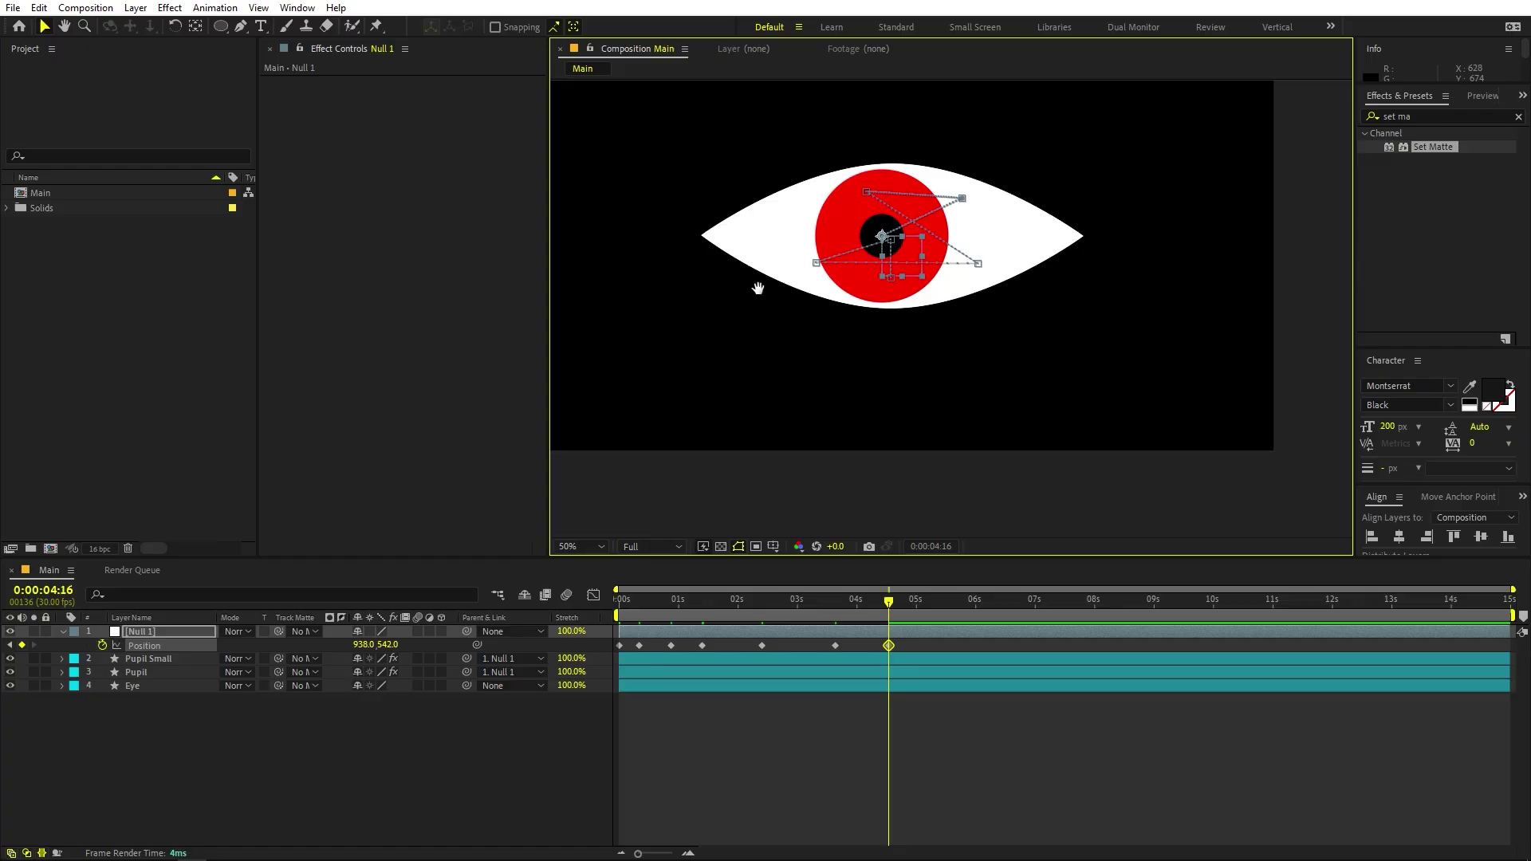
left_click_drag(758, 287, 826, 369)
Preview the eye movement from the start and go to the null's last Position keyframe.
key("Home")
key("space")
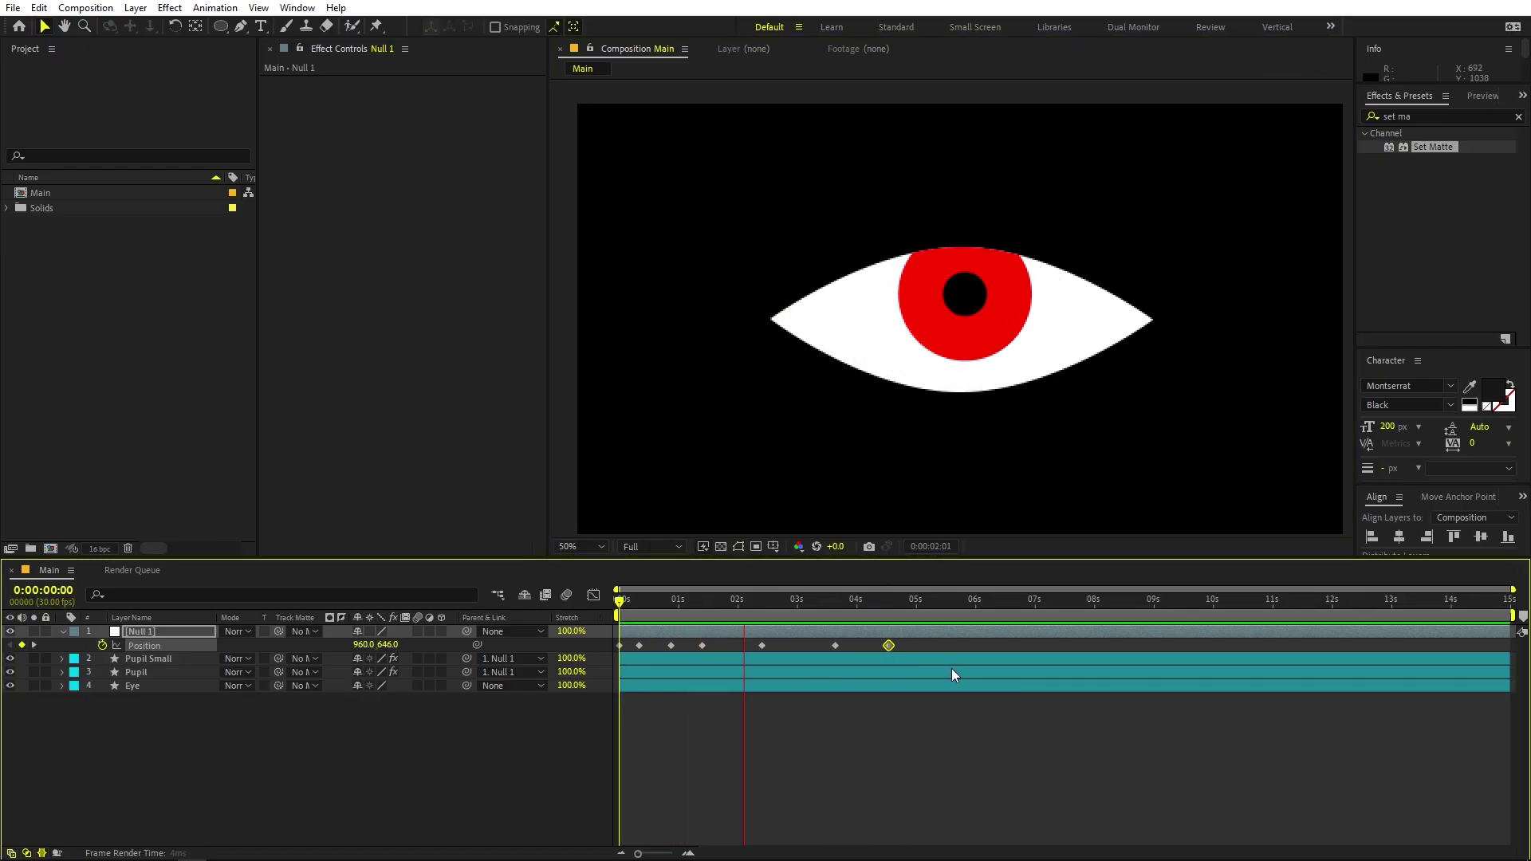
left_click(881, 604)
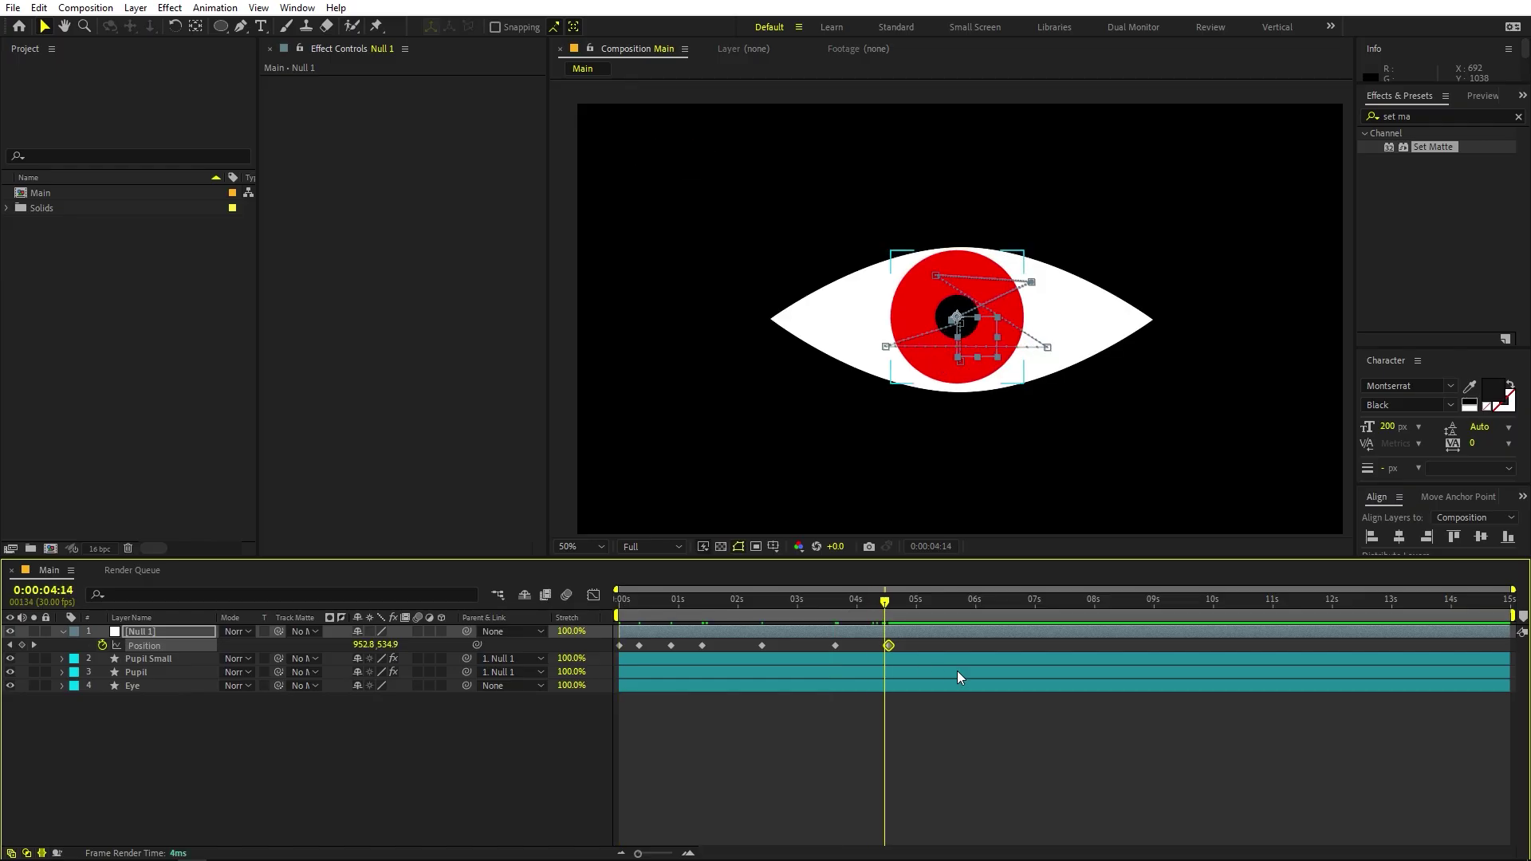
left_click(906, 602)
key("j")
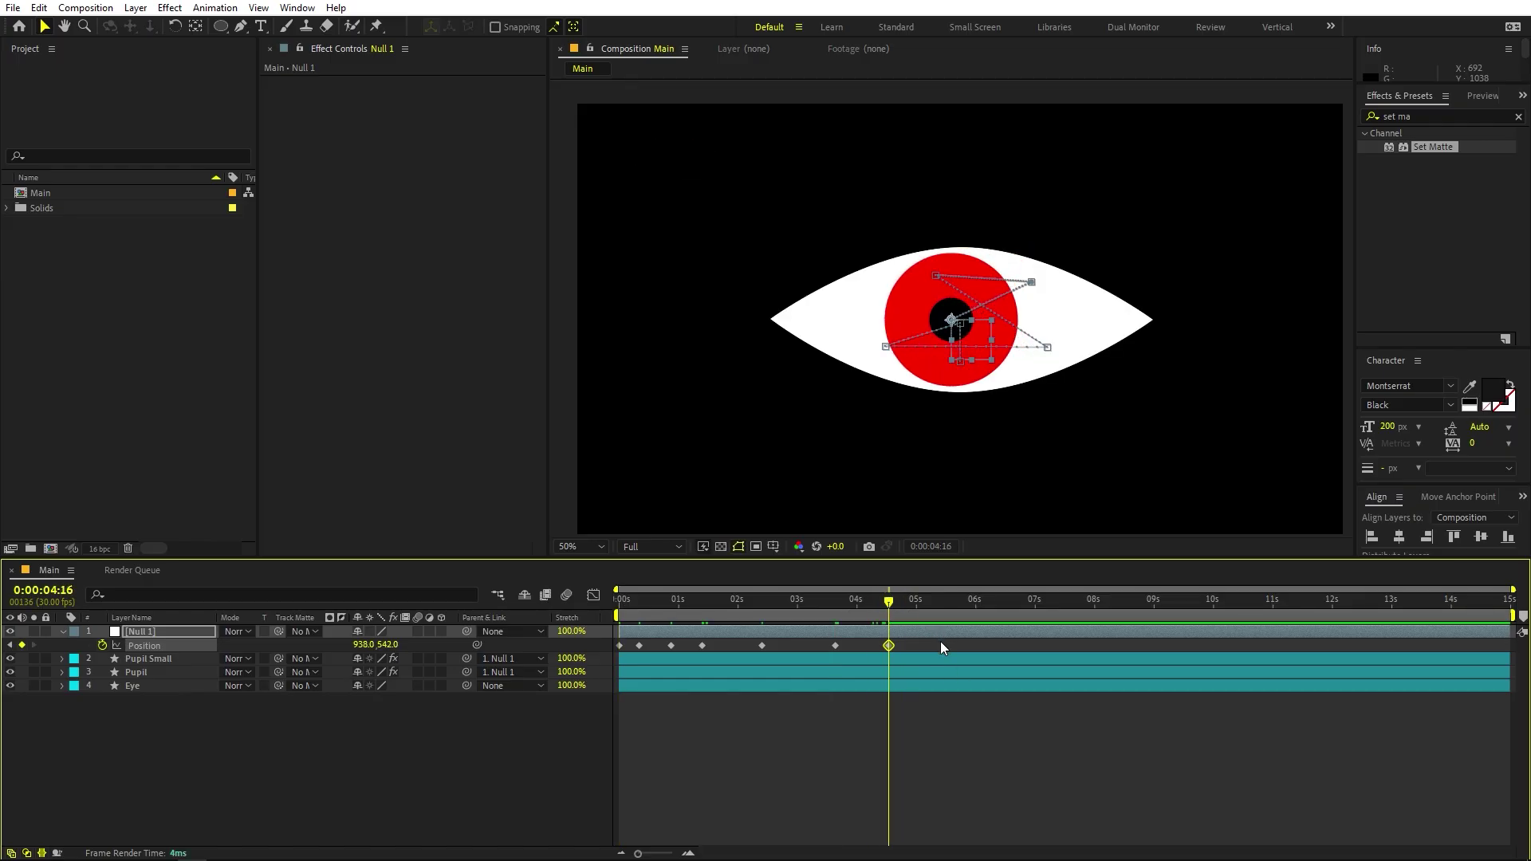
Apply Easy Ease to all of the null's Position keyframes.
left_click_drag(941, 646, 509, 634)
key("F9")
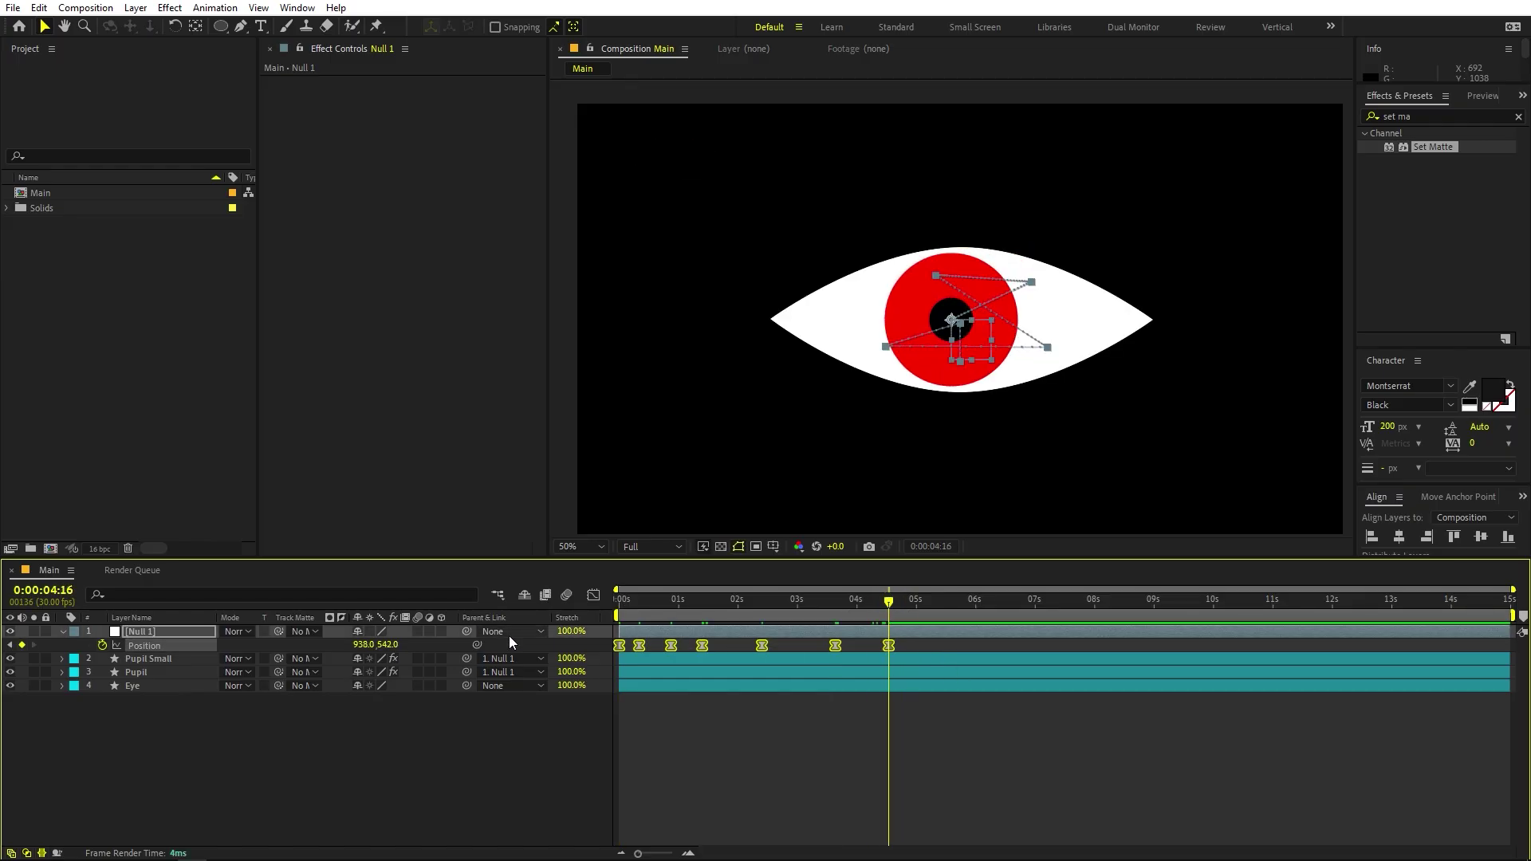
Steepen the speed curves of all the null's Position keyframes in the Graph Editor, preview the motion and return to the keyframe view.
left_click(594, 598)
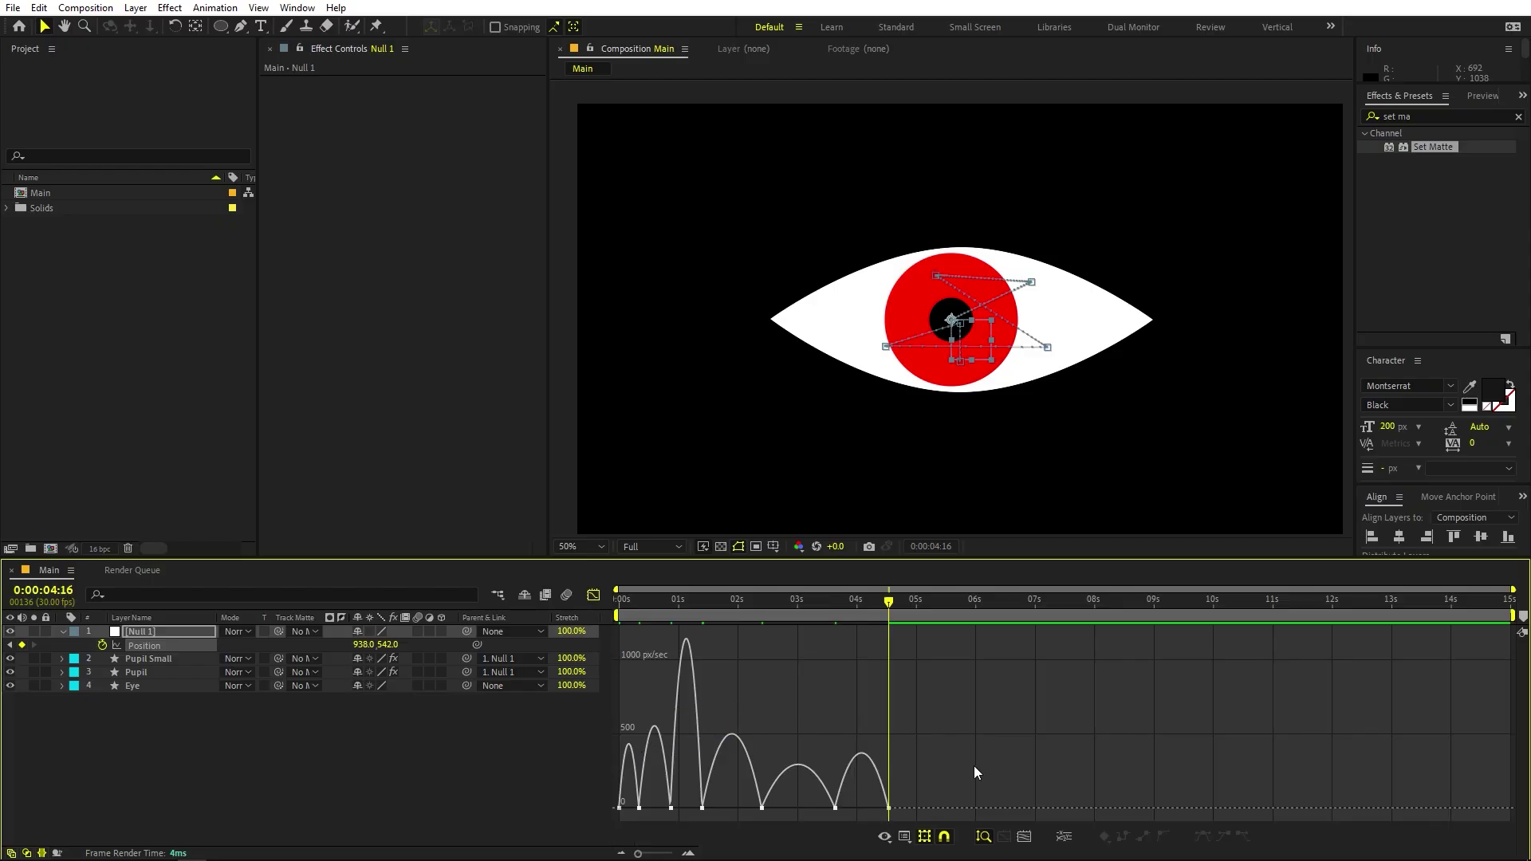
left_click(904, 837)
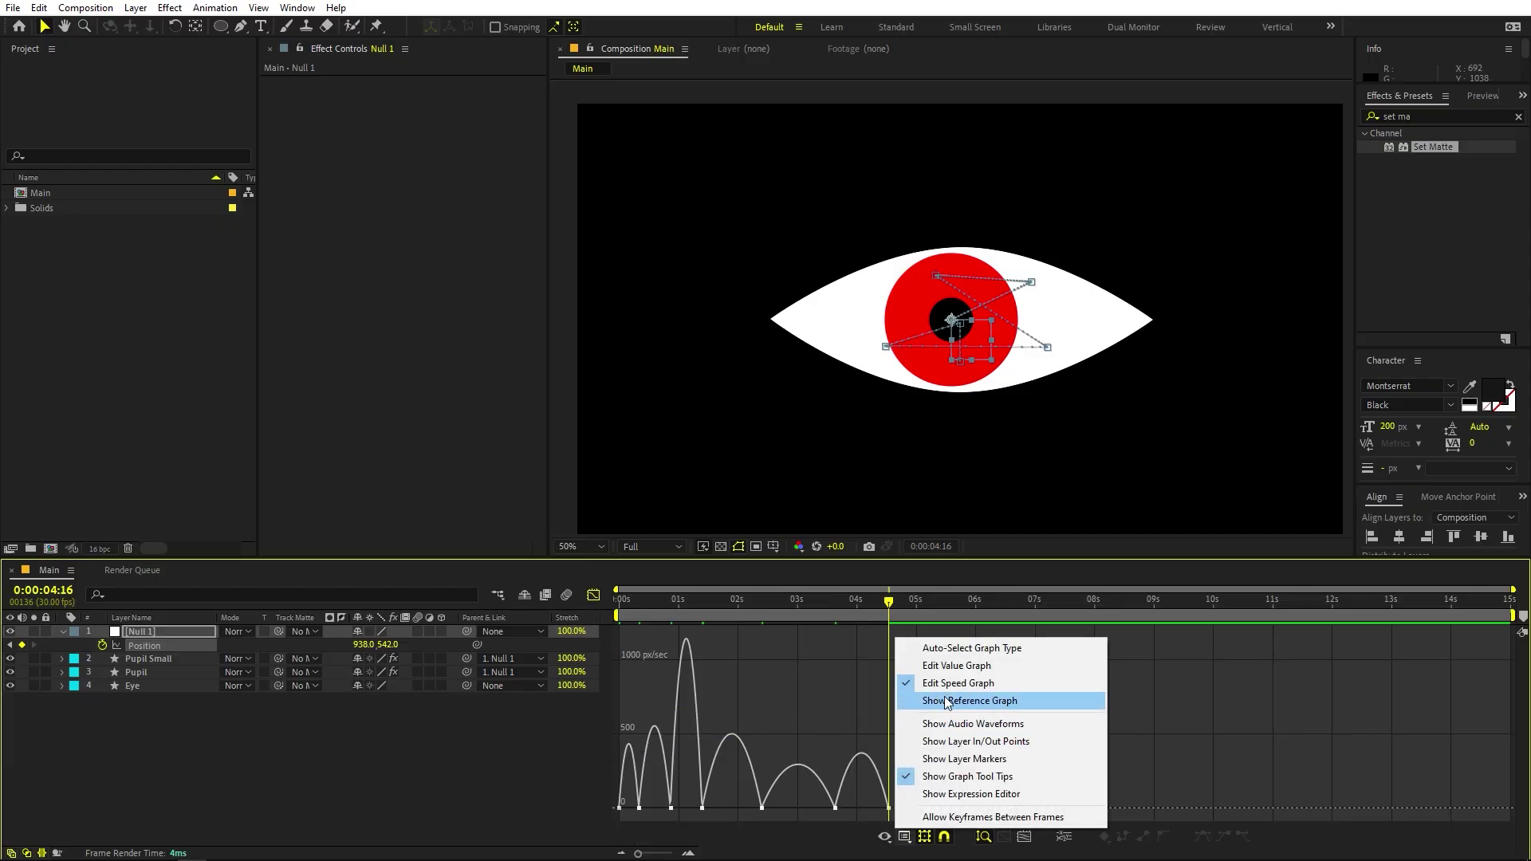
left_click_drag(979, 787, 515, 820)
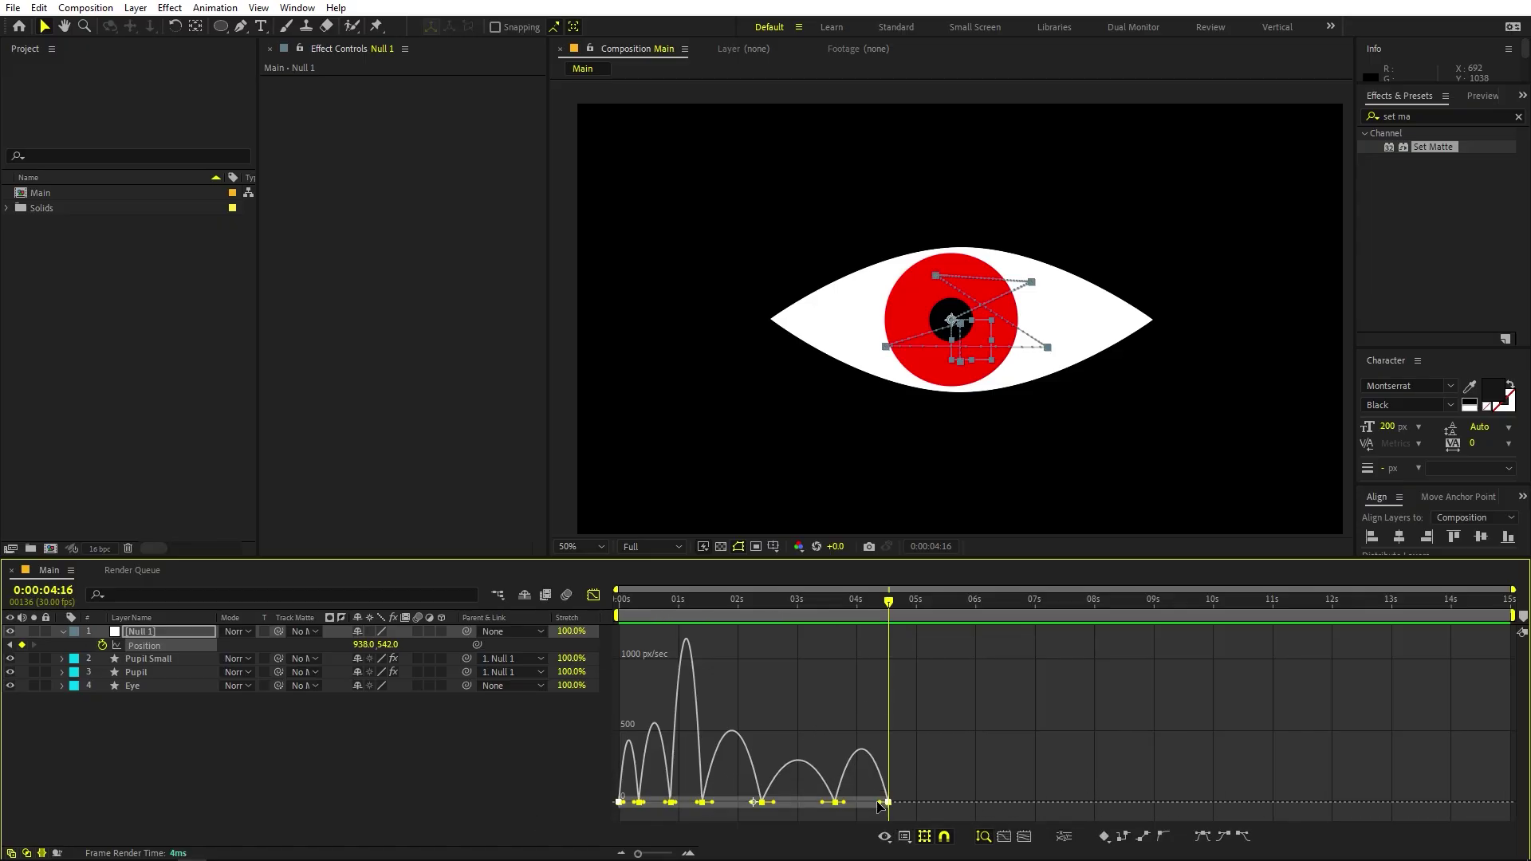
left_click_drag(877, 806, 782, 806)
key("Home")
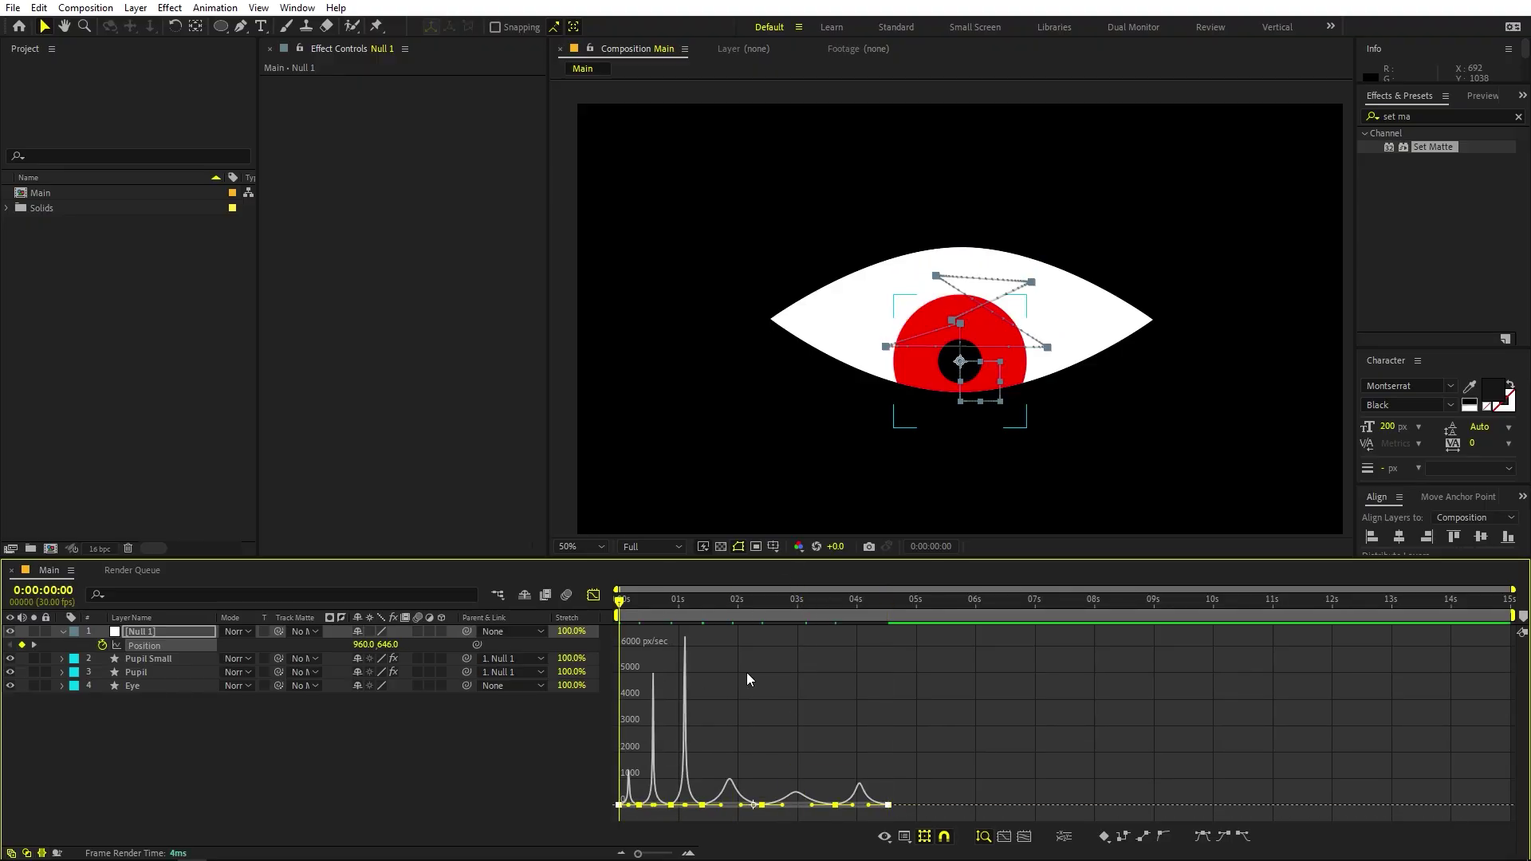
key("space")
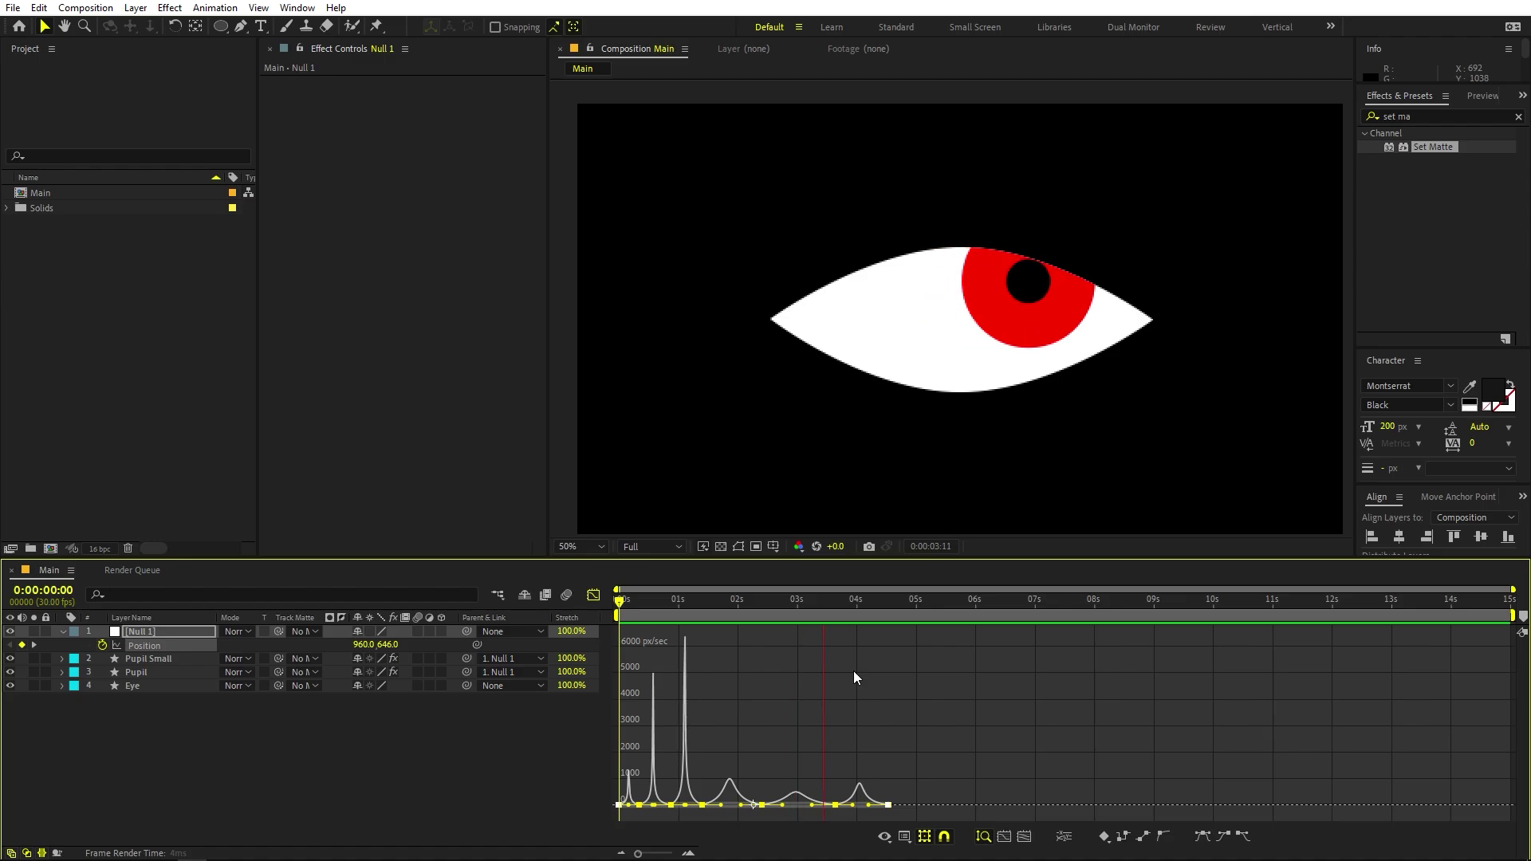
key("space")
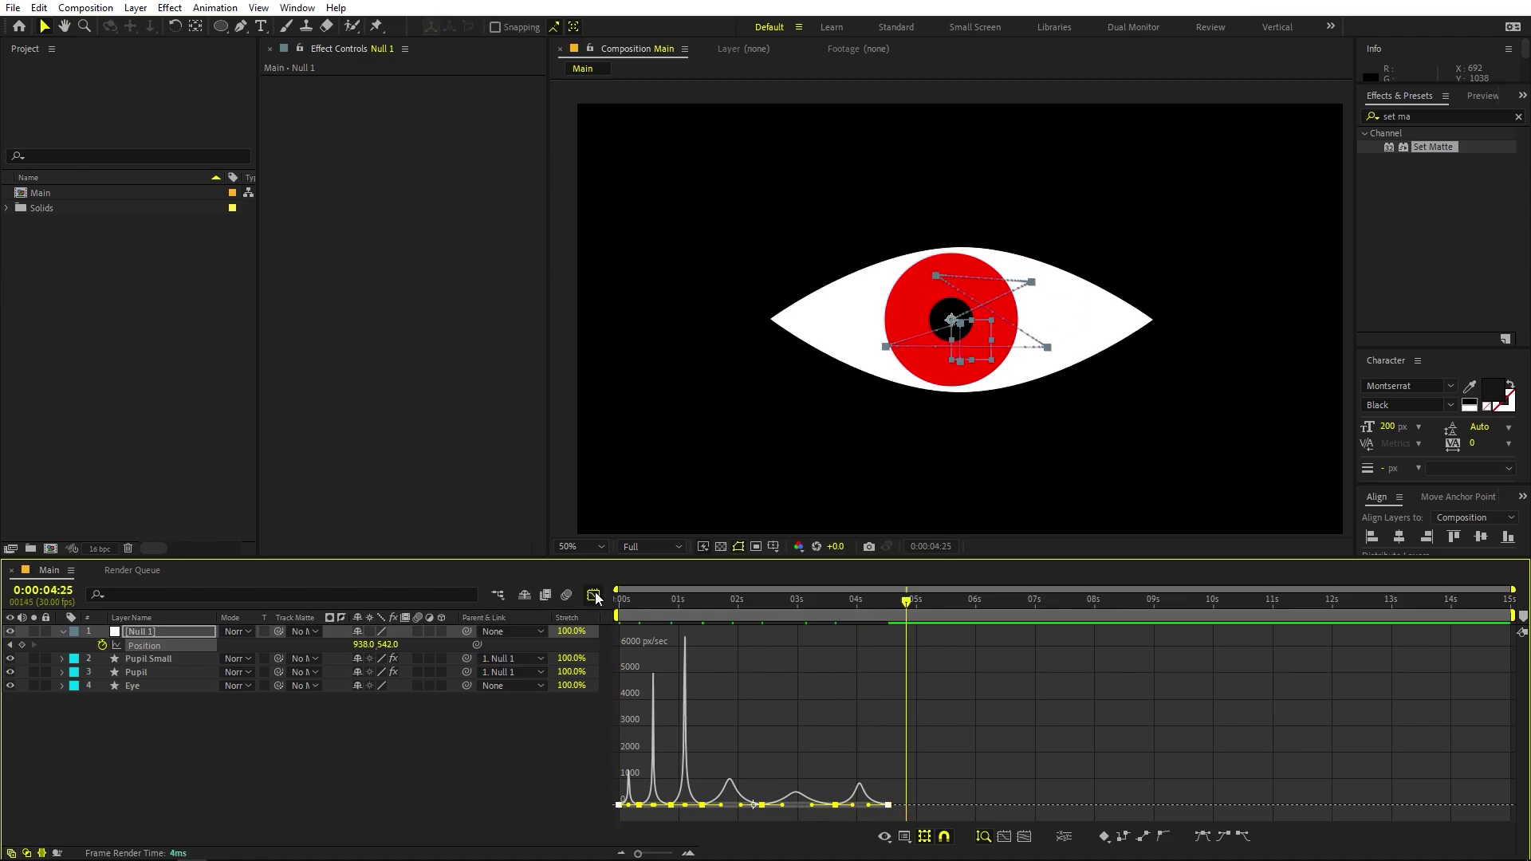
left_click(593, 595)
Preview the eye movement and stretch all of the null's Position keyframes proportionally so the last falls at about 0:00:05:01.
left_click(885, 754)
key("Home")
key("space")
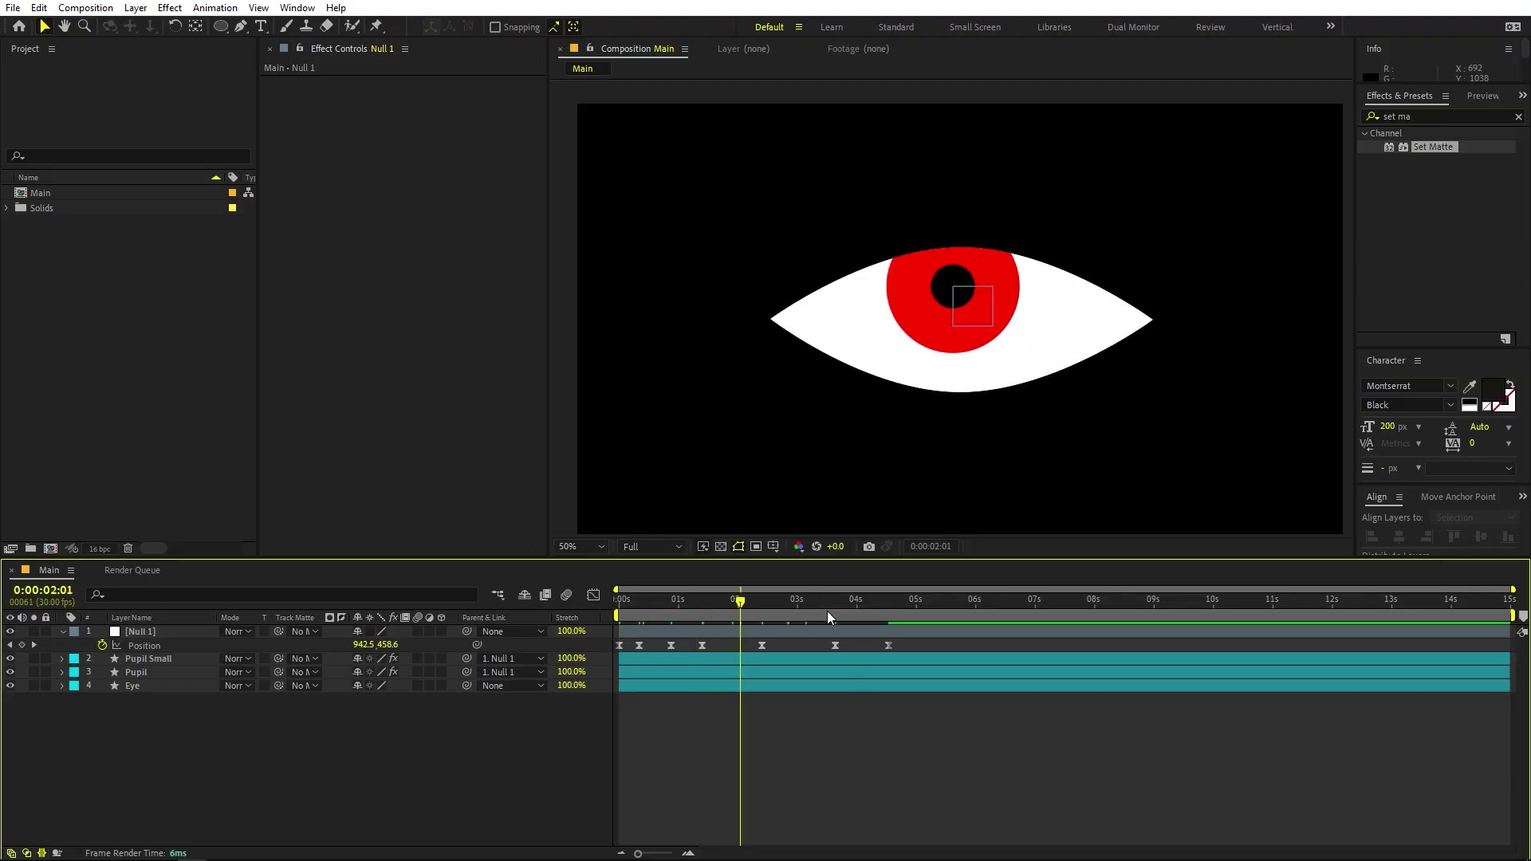
left_click(800, 634)
left_click_drag(959, 649, 443, 638)
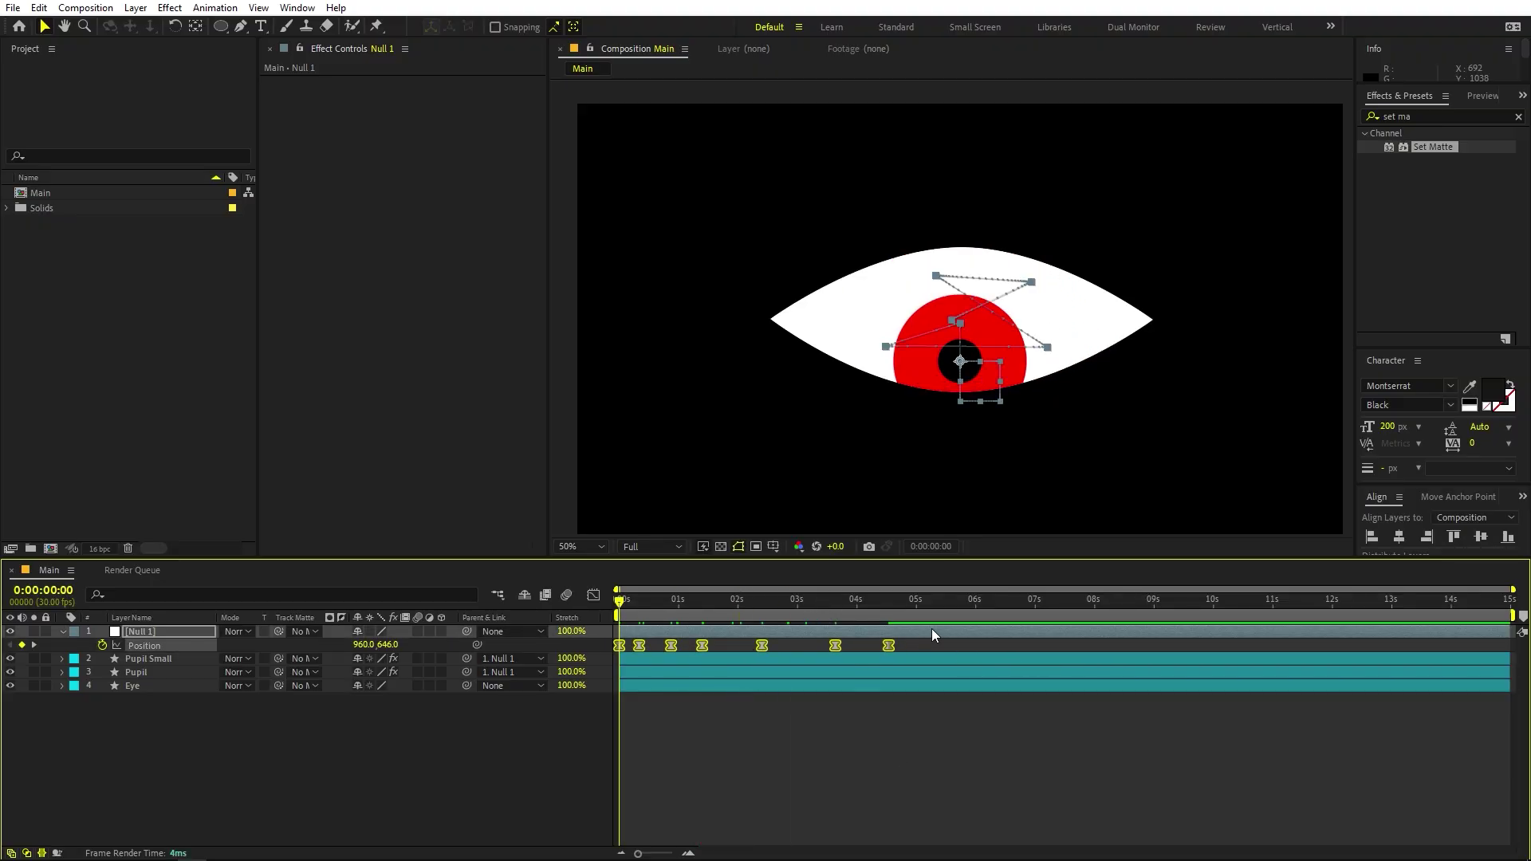
mouse_move(891, 644)
left_mouse_down()
mouse_move(936, 644)
mouse_move(920, 644)
left_mouse_up()
left_click(716, 638)
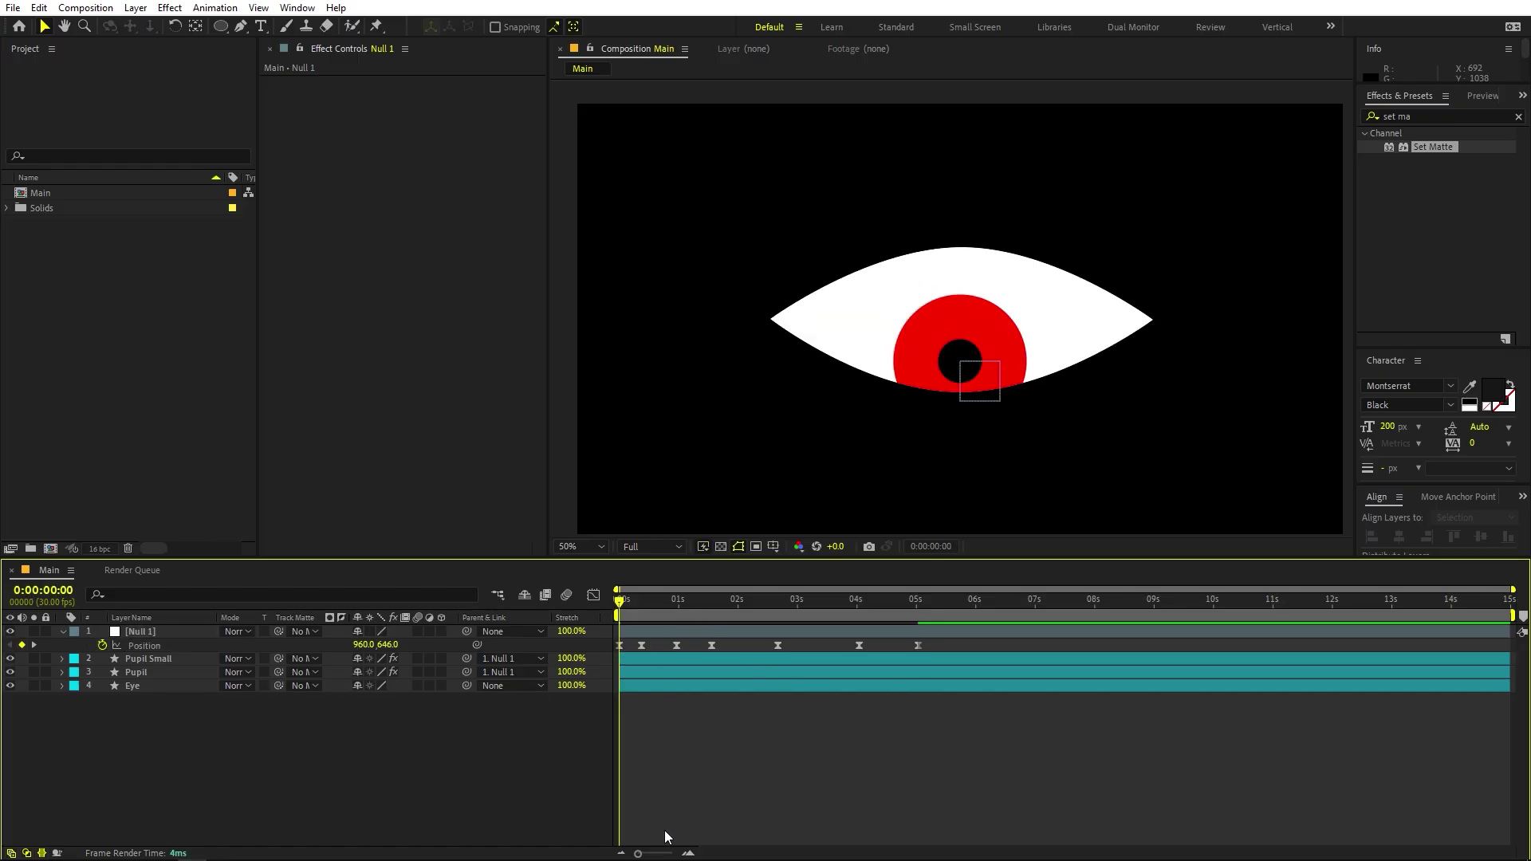
Copy the null's left-looking Position keyframe from about 0:00:00:29, paste it at 0:00:01:11 and preview the hold.
left_click_drag(649, 856, 665, 856)
left_click_drag(805, 607, 1079, 644)
left_click(822, 646)
left_click(829, 645)
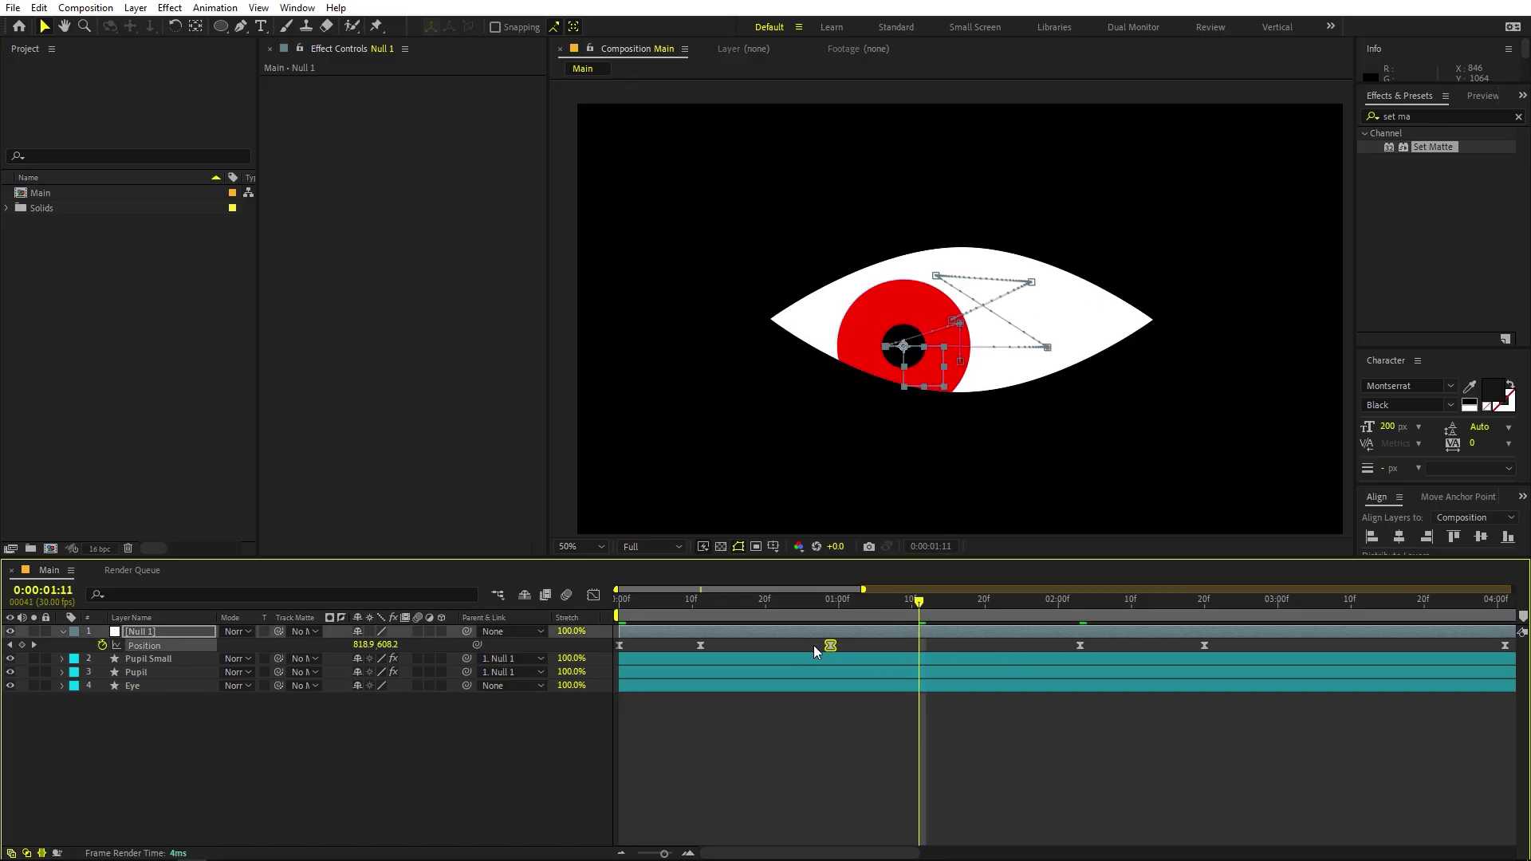
key("ctrl+c")
key("ctrl+v")
left_click_drag(910, 612, 367, 602)
key("space")
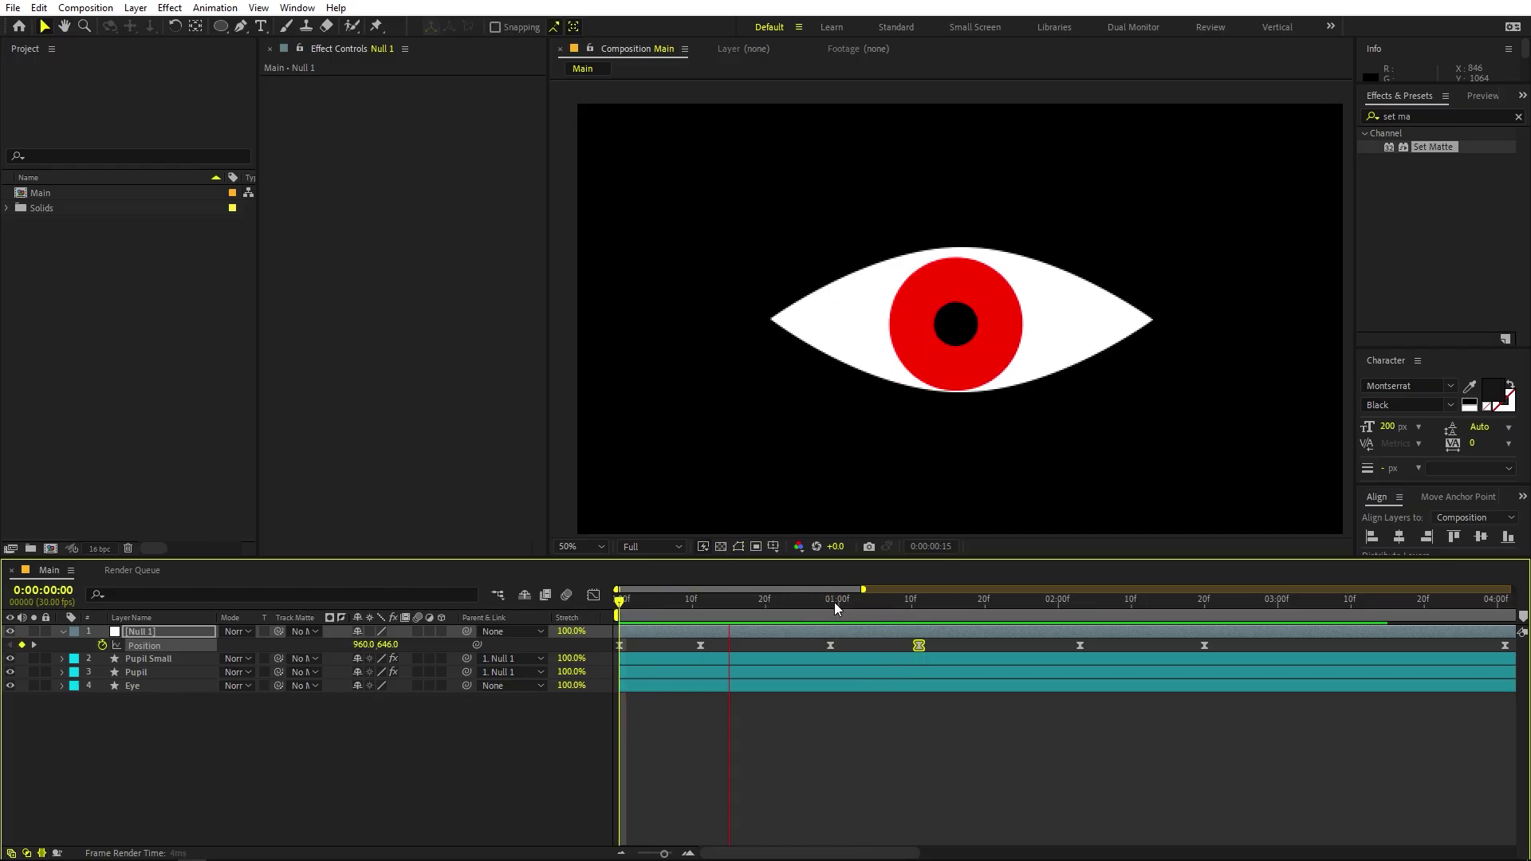
key("space")
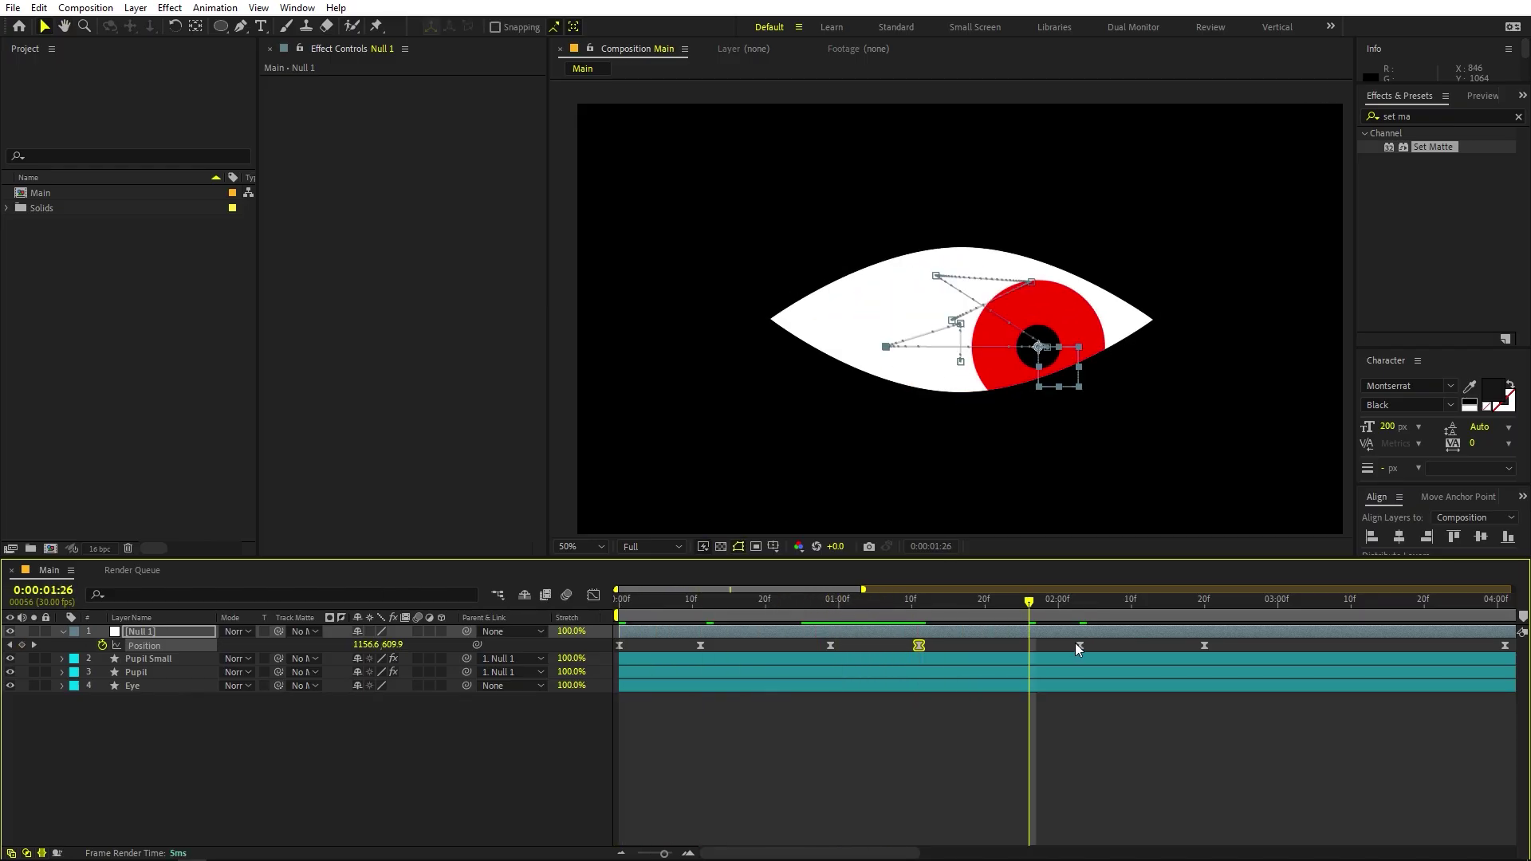
Hold the right-looking Position from about 0:00:01:28 to 0:00:02:05 with a duplicate keyframe, and end the left-looking hold at about 0:00:01:09.
mouse_move(1080, 643)
left_mouse_down()
mouse_move(1041, 644)
mouse_move(1048, 620)
mouse_move(1096, 619)
left_mouse_up()
left_click(1040, 610)
key("ctrl+v")
mouse_move(913, 615)
left_mouse_down()
mouse_move(892, 622)
mouse_move(902, 645)
left_mouse_up()
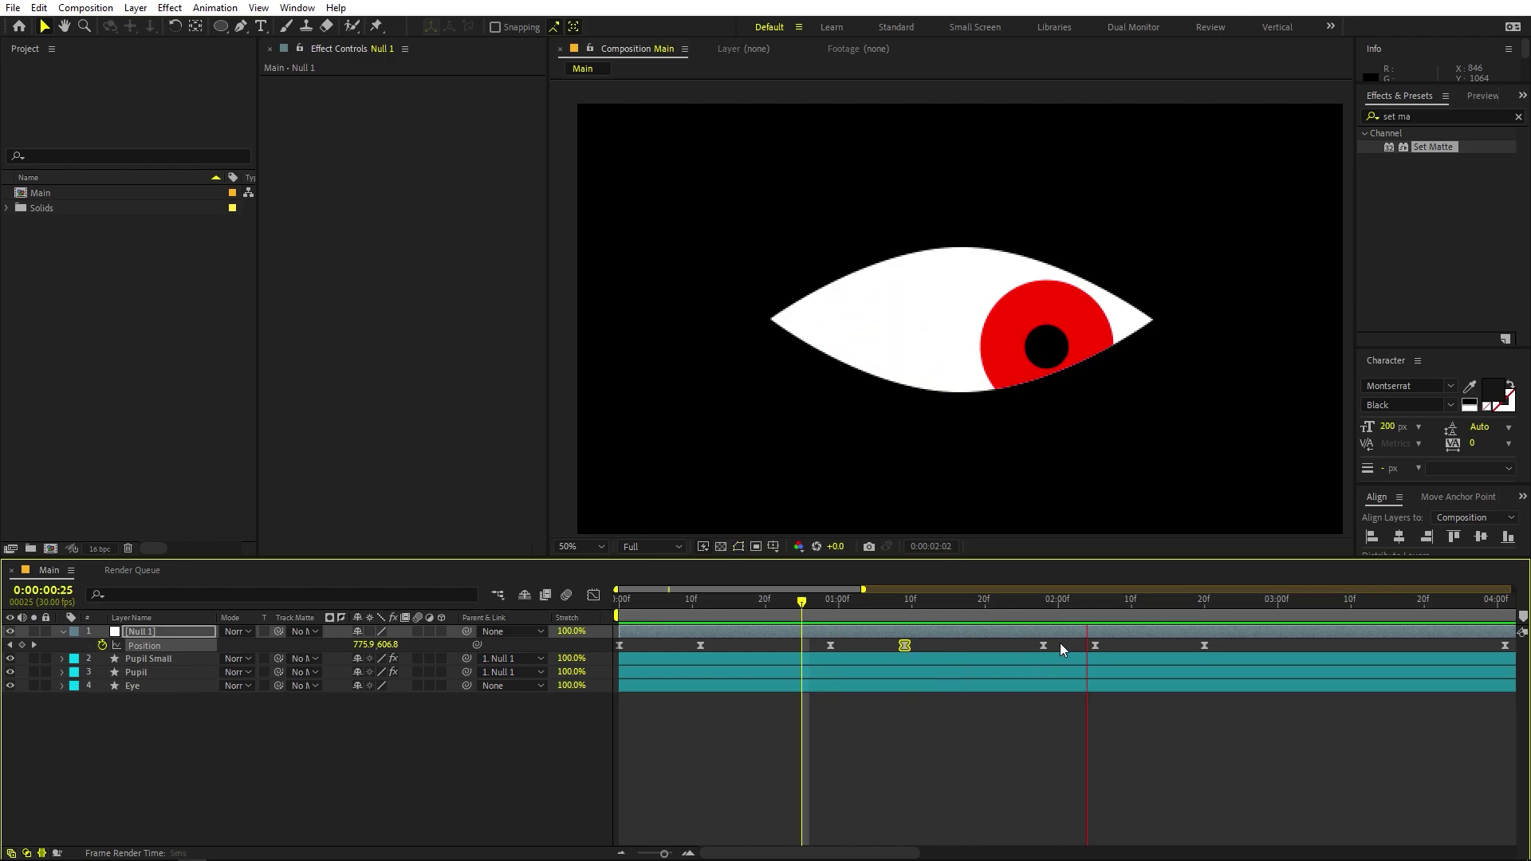
key("space")
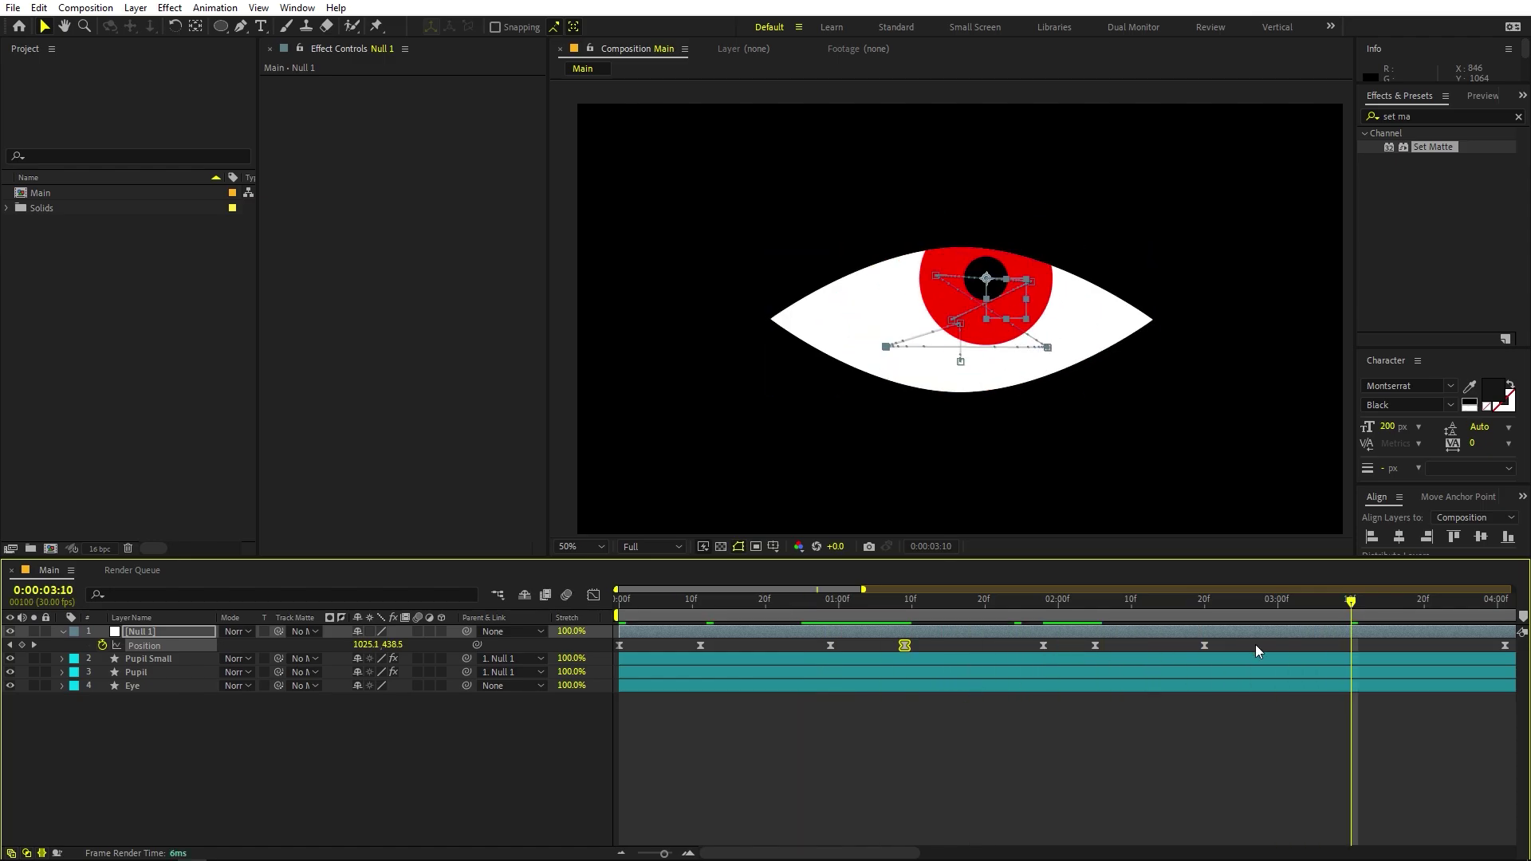
Duplicate the upper-middle Position keyframe from about 0:00:02:20 and place the copy at about 0:00:02:28.
left_click_drag(1255, 645, 1172, 647)
left_click_drag(1325, 606, 1292, 612)
key("ctrl+v")
key("space")
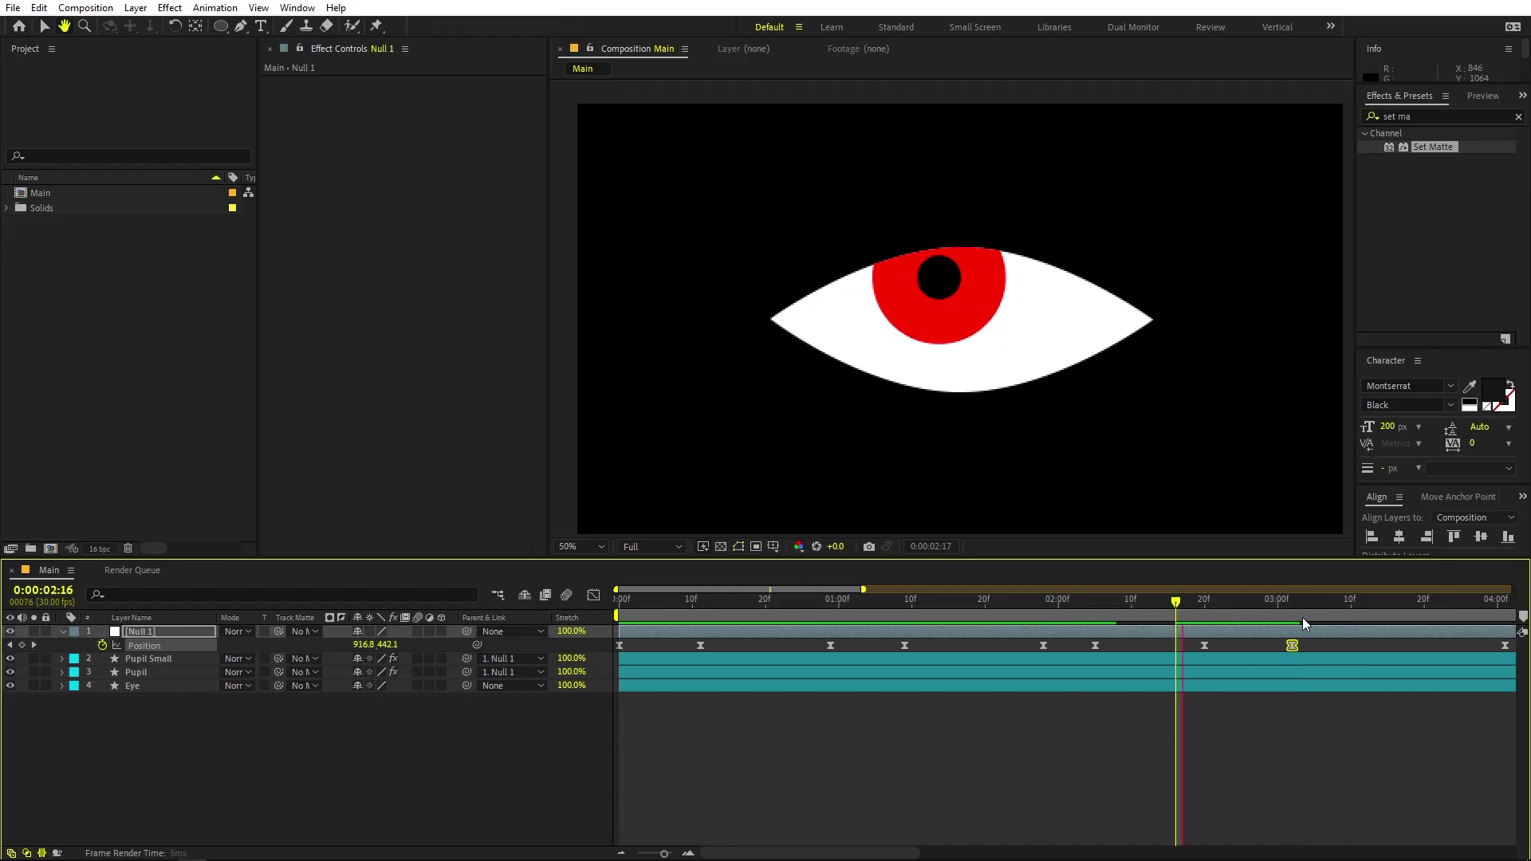
left_click(1284, 604)
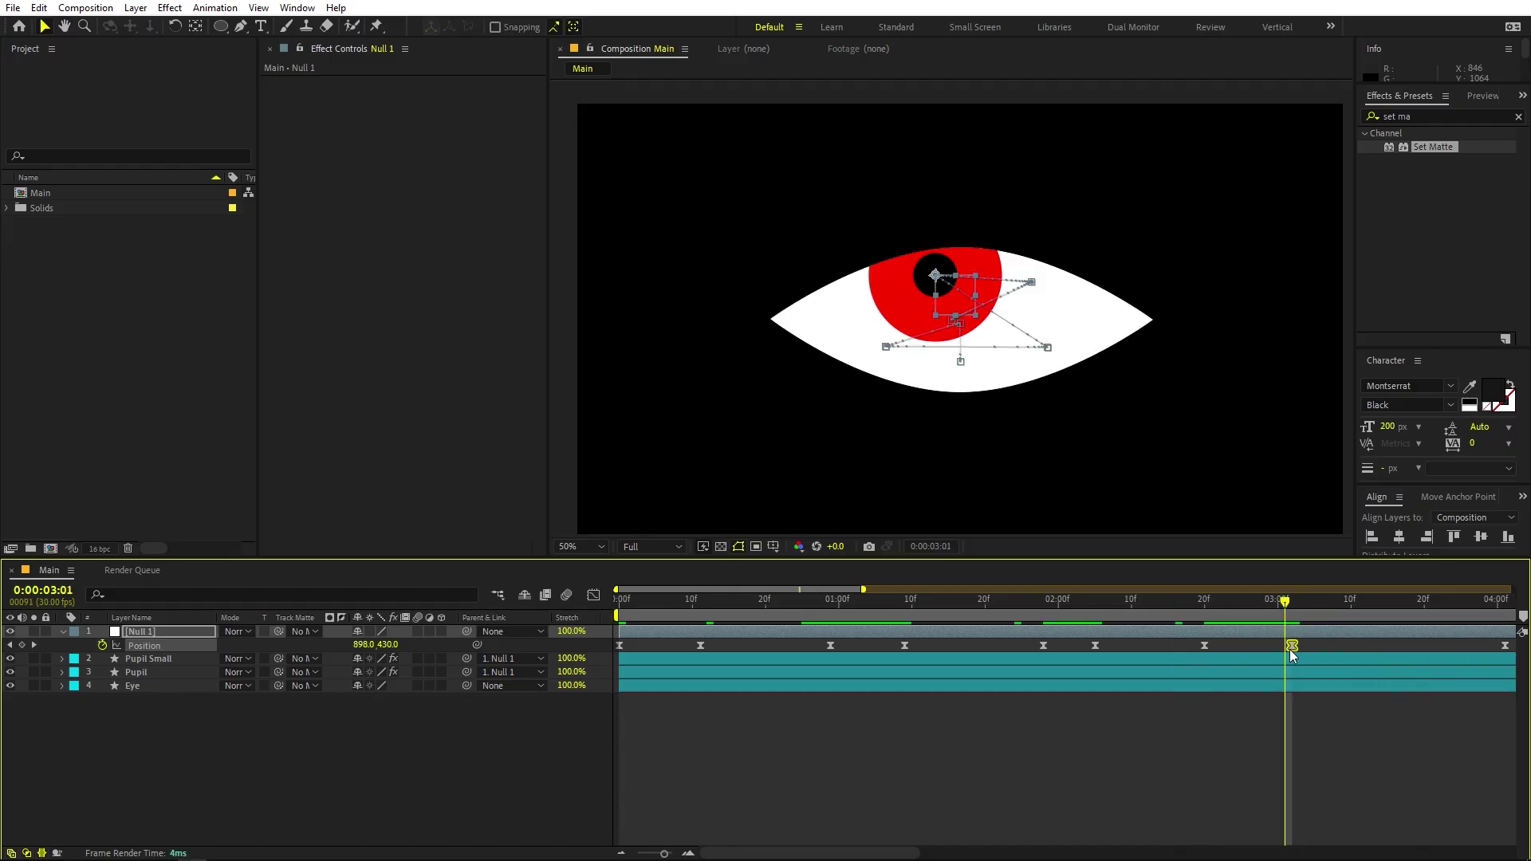
left_click_drag(1291, 645, 1264, 650)
key("space")
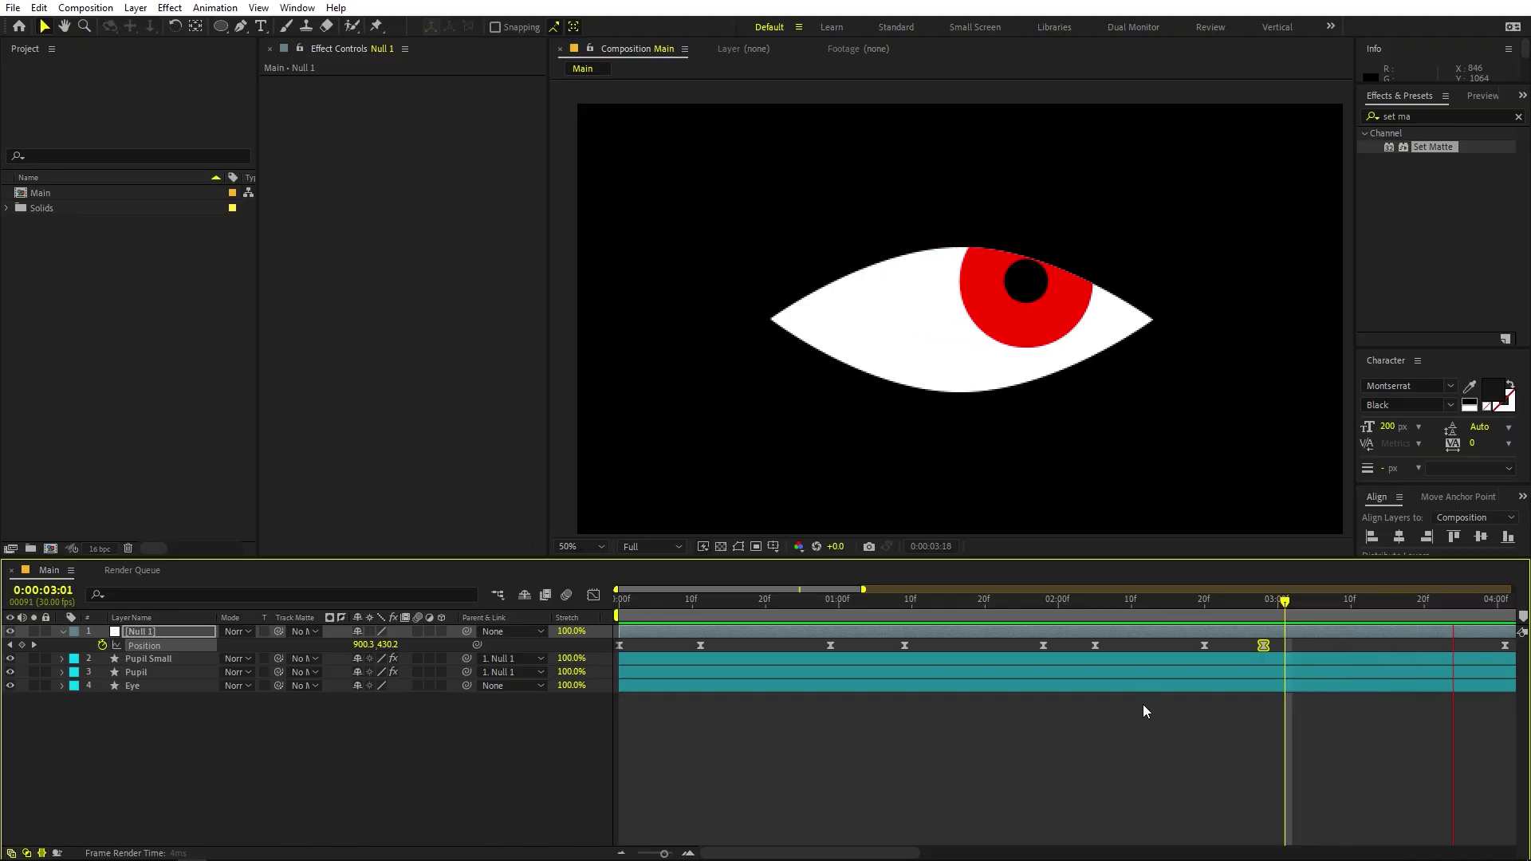
Shift the null's last two Position keyframes earlier, to about 0:00:03:19 and 0:00:04:19, and preview the movement.
key("space")
key("minus")
key("minus")
left_click_drag(927, 639, 798, 606)
key("space")
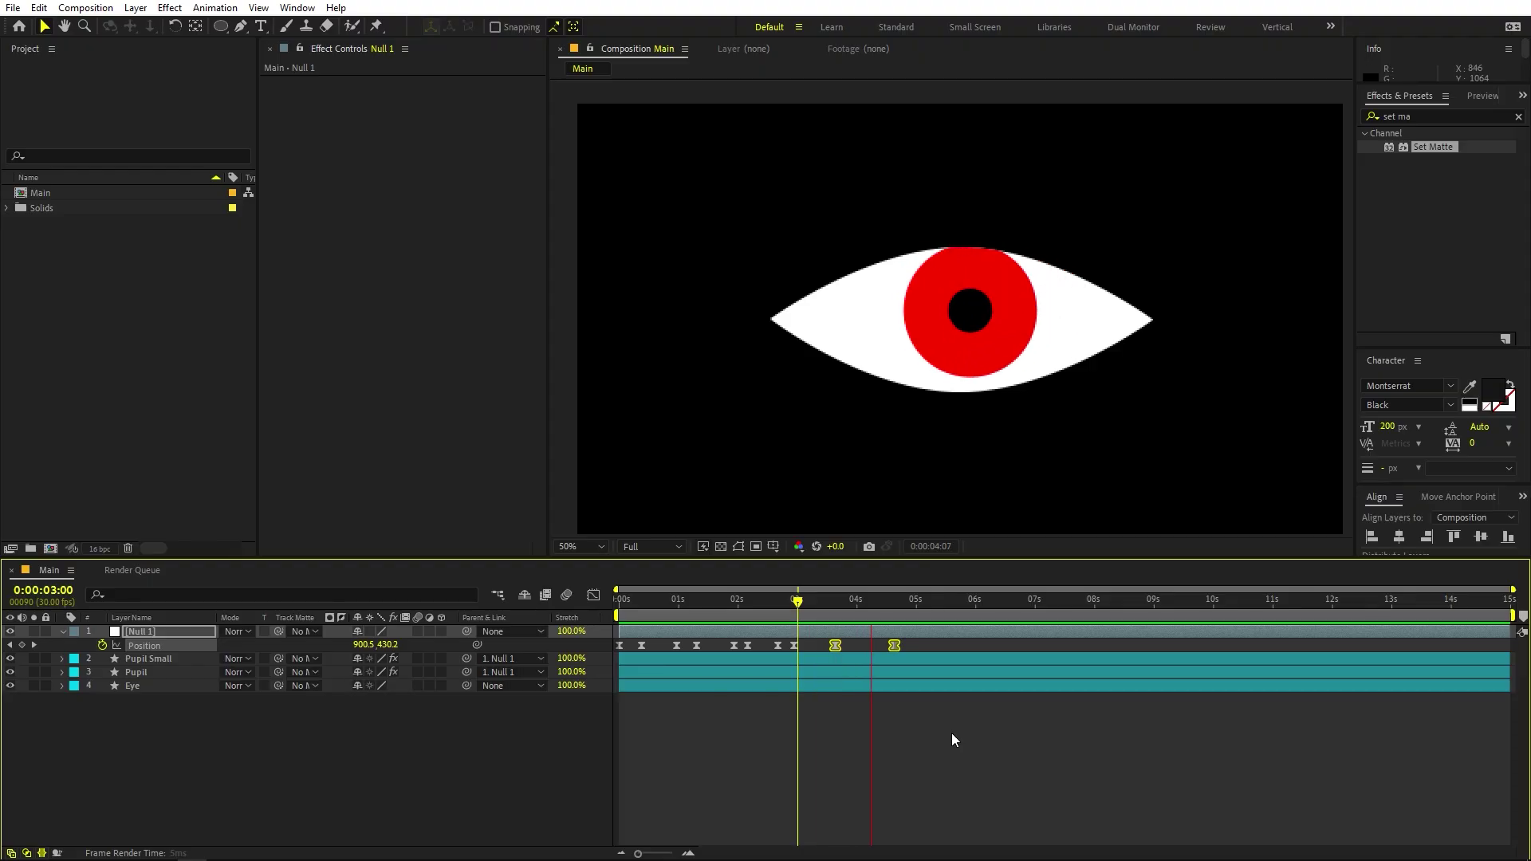
Replace the last Position keyframe at 0:00:04:19 with a copy of the first one and scrub through the loop.
left_click(950, 733)
left_click(894, 604)
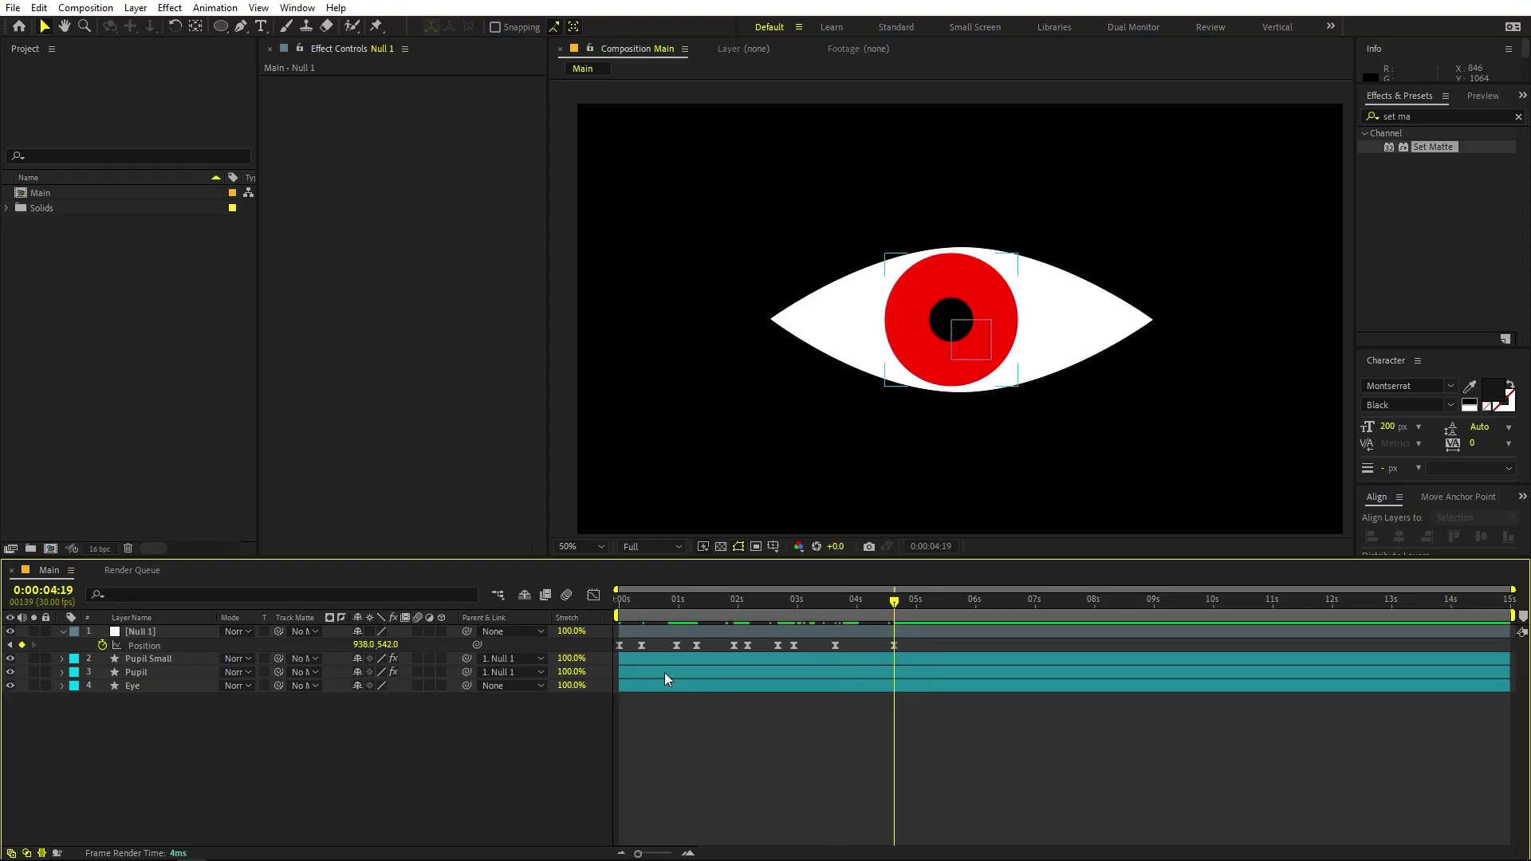
left_click(611, 645)
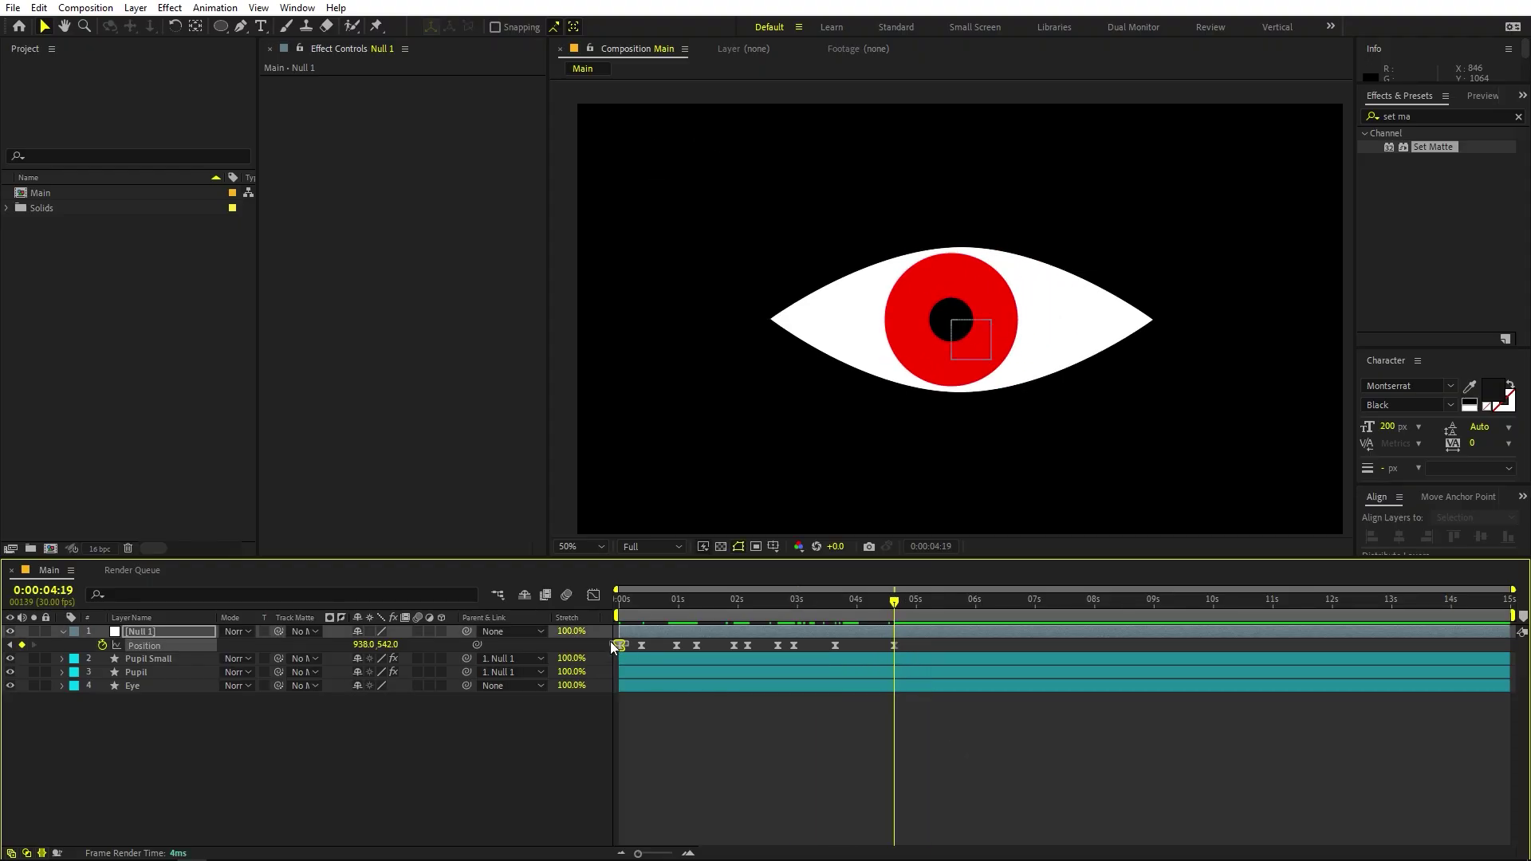
left_click_drag(885, 651, 904, 638)
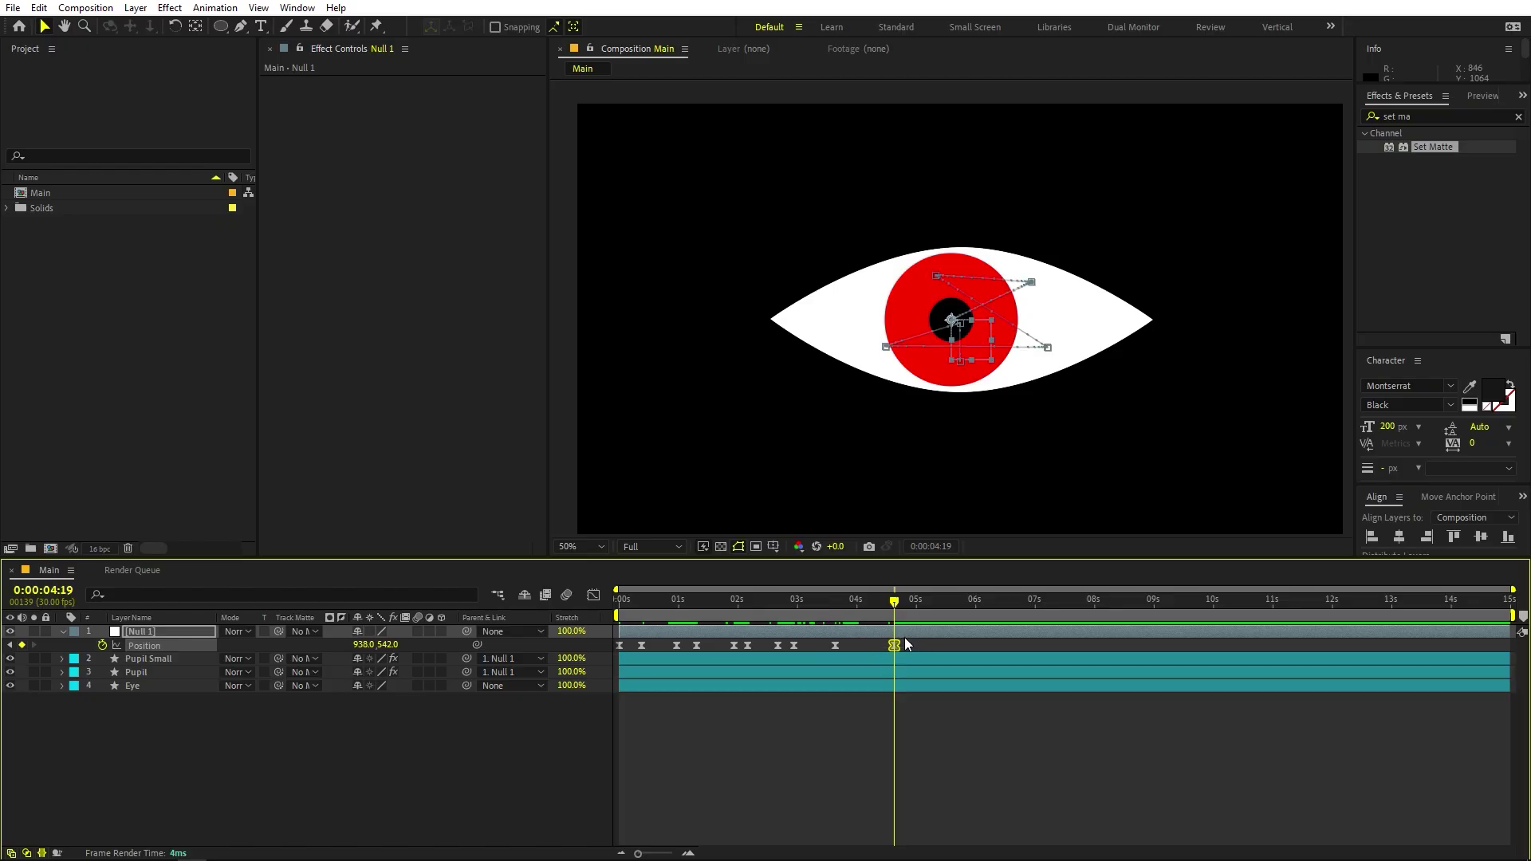
left_click_drag(621, 608, 890, 619)
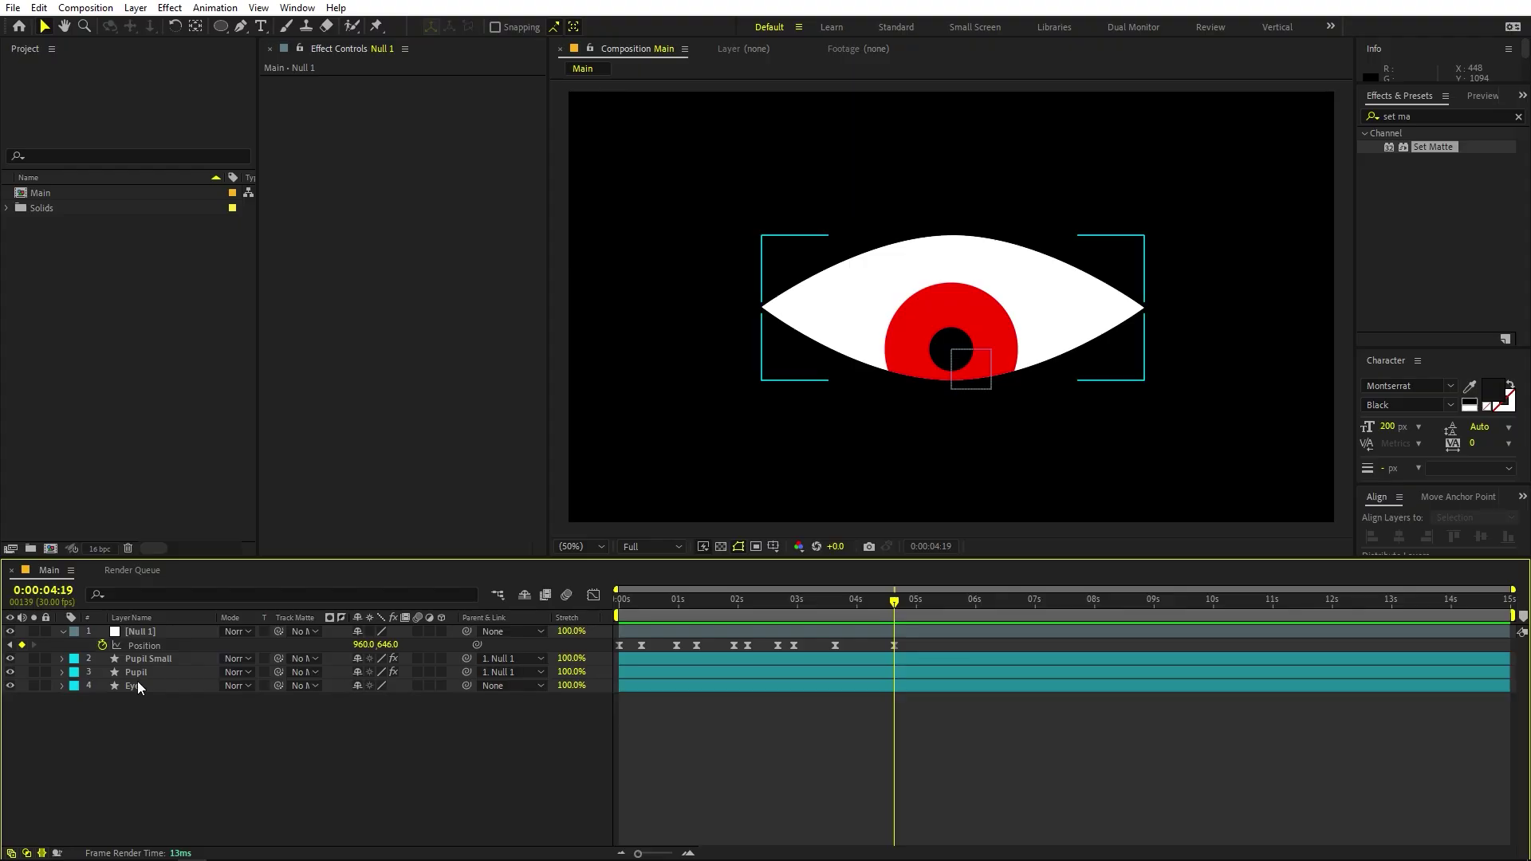
Add an Inner Shadow layer style to the Eye layer with a distance of 0 and a size of 95.
left_click(137, 685)
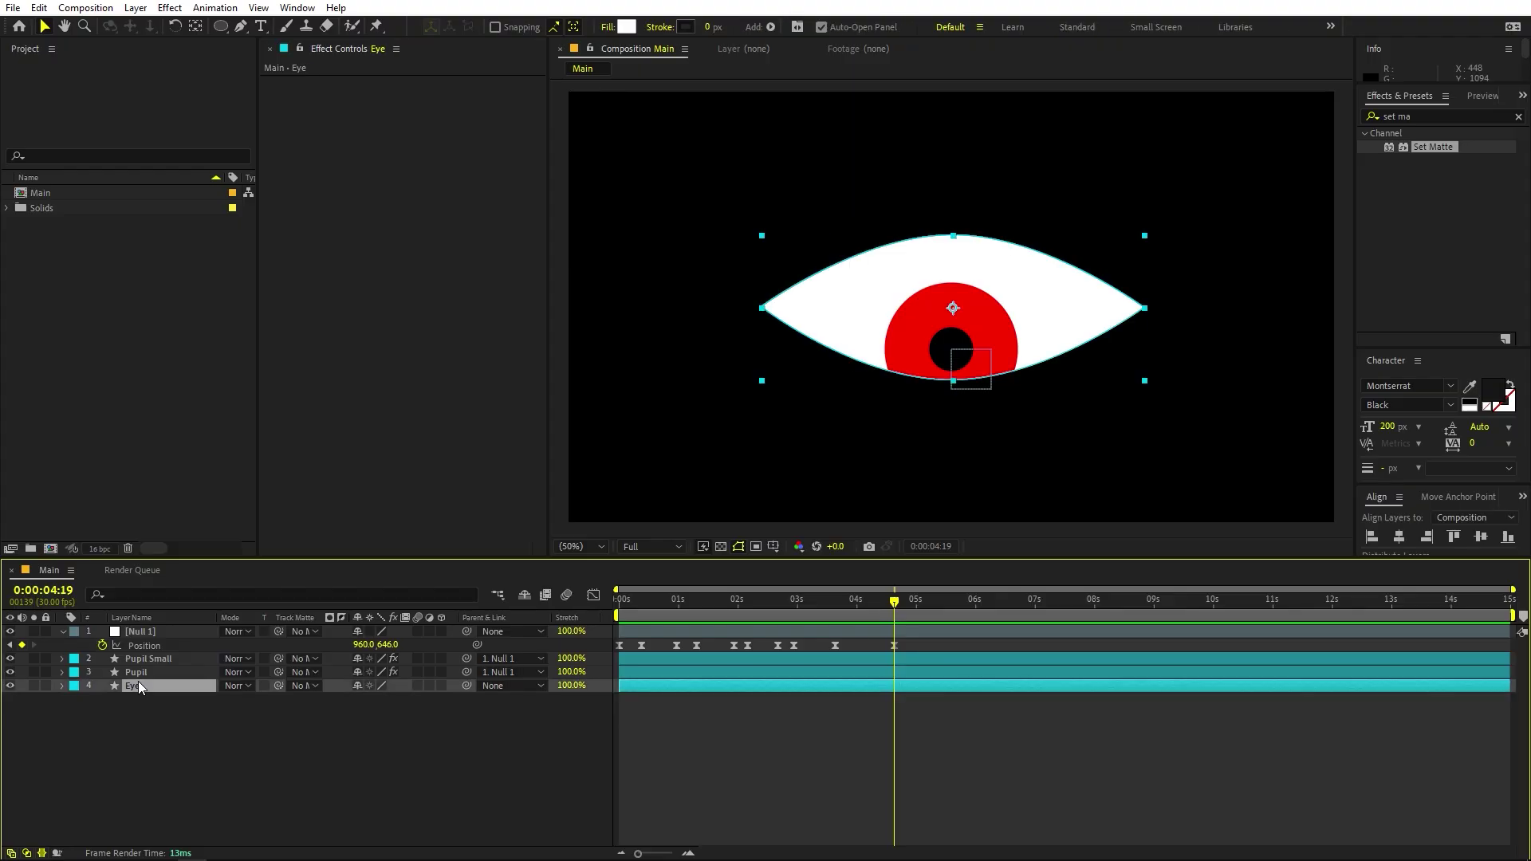
right_click(142, 685)
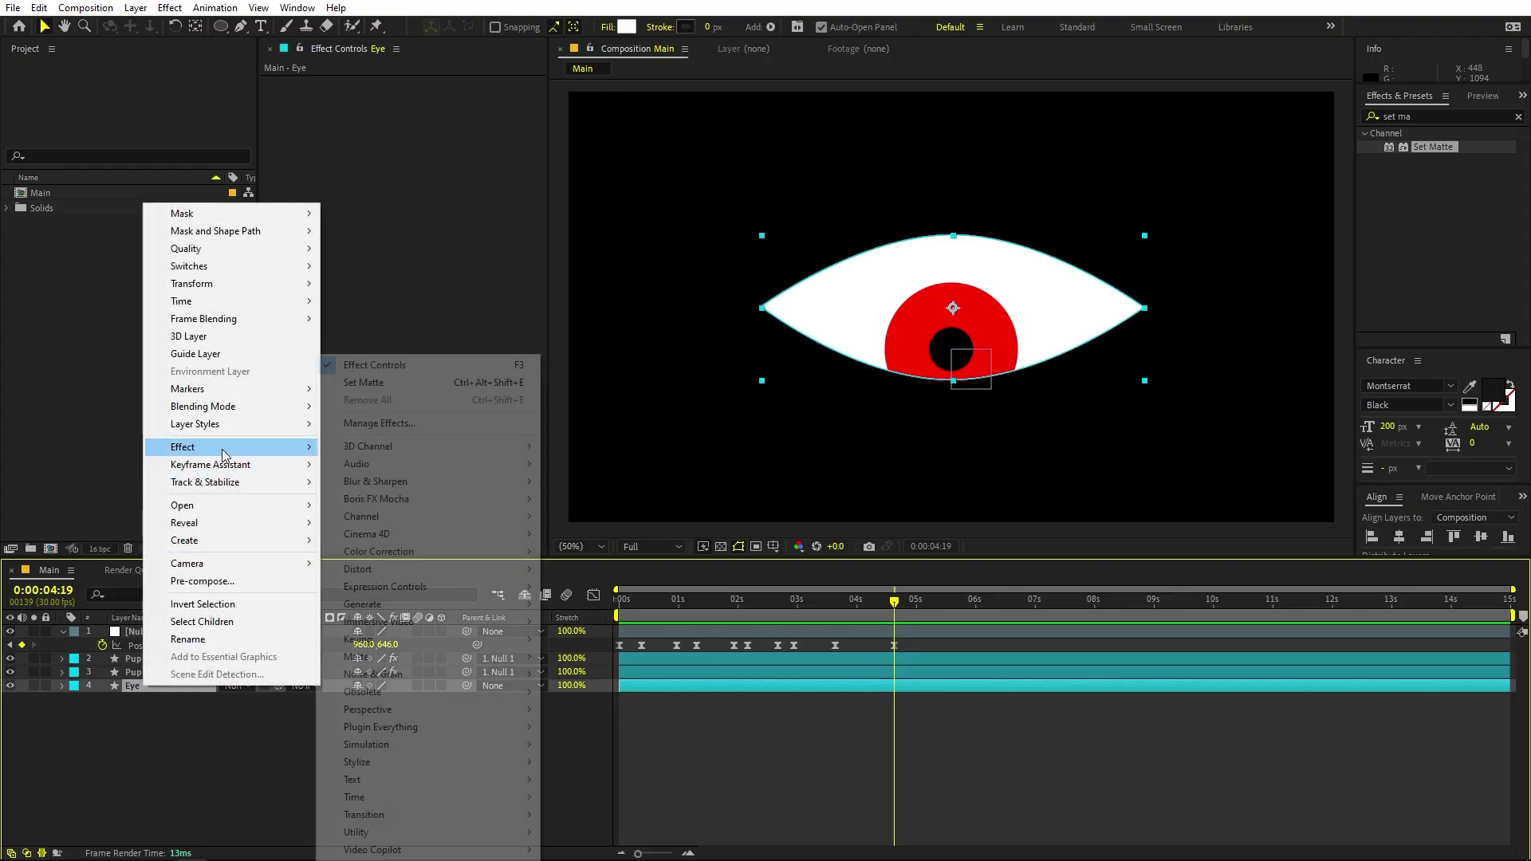
mouse_move(218, 432)
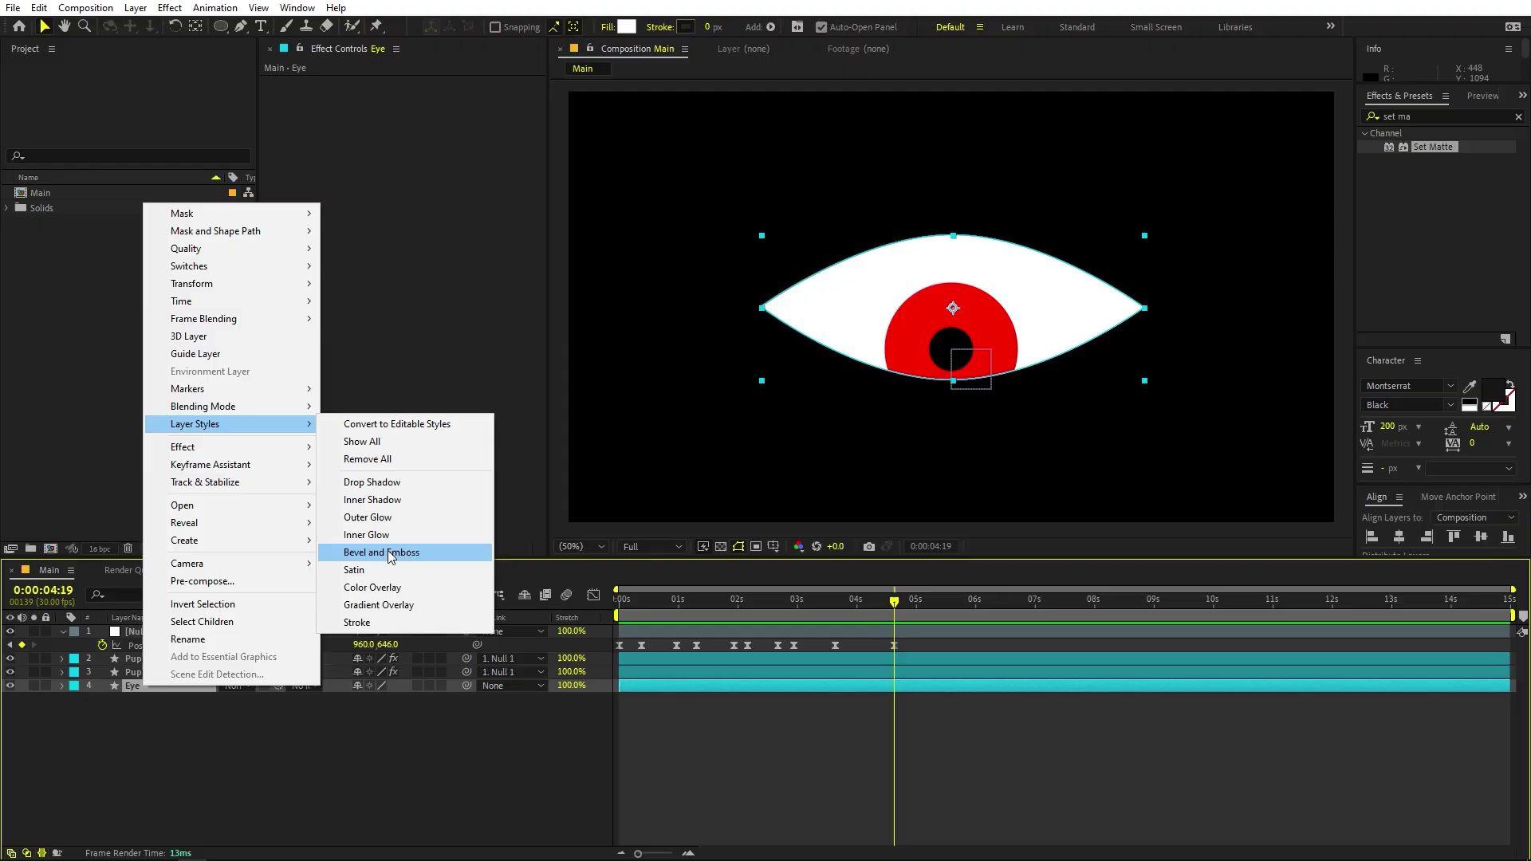
left_click(380, 502)
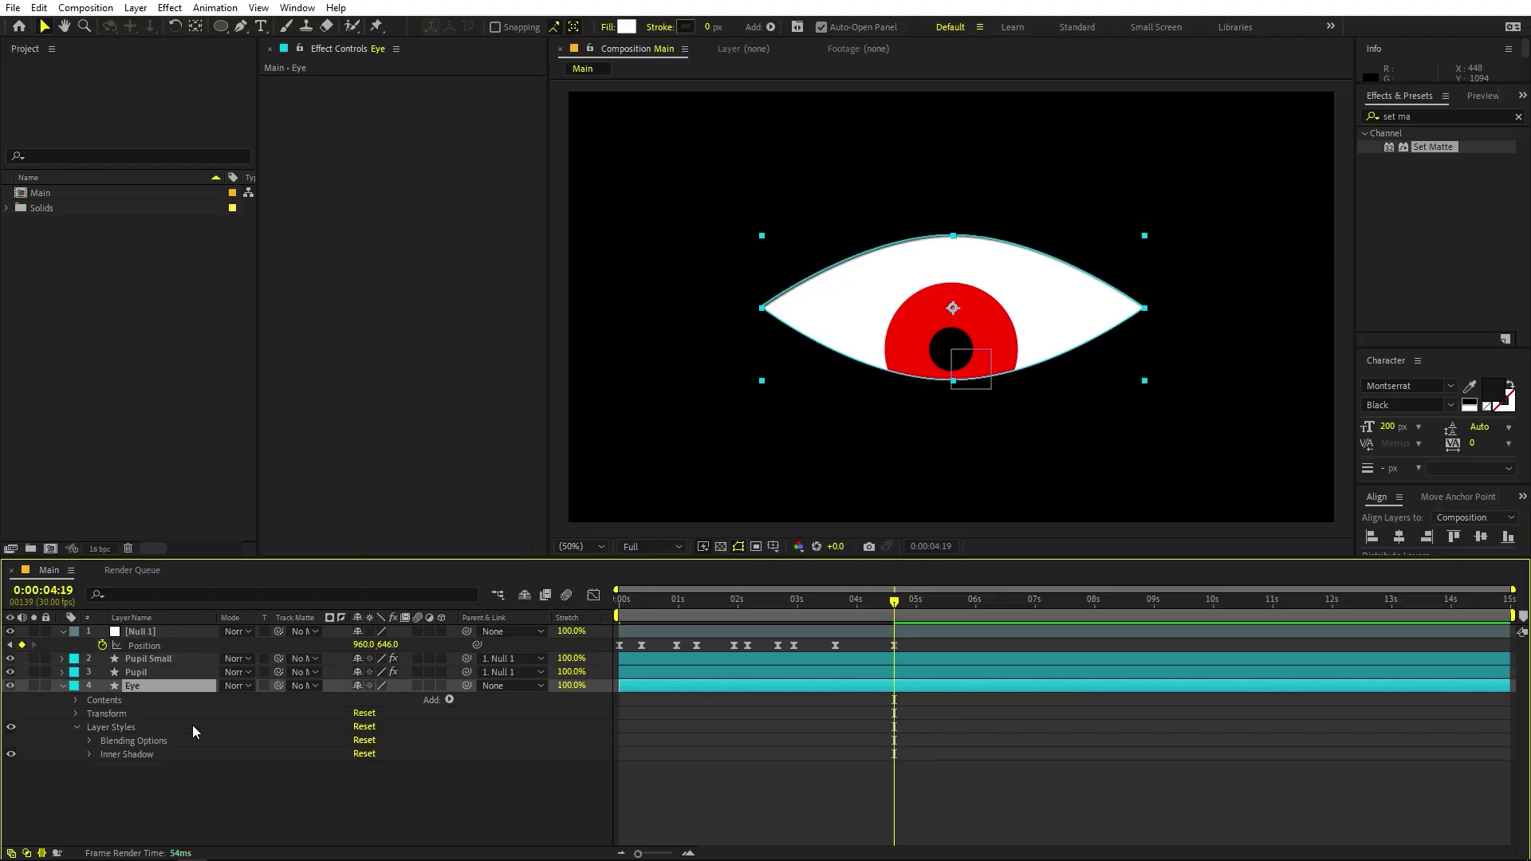
left_click(90, 754)
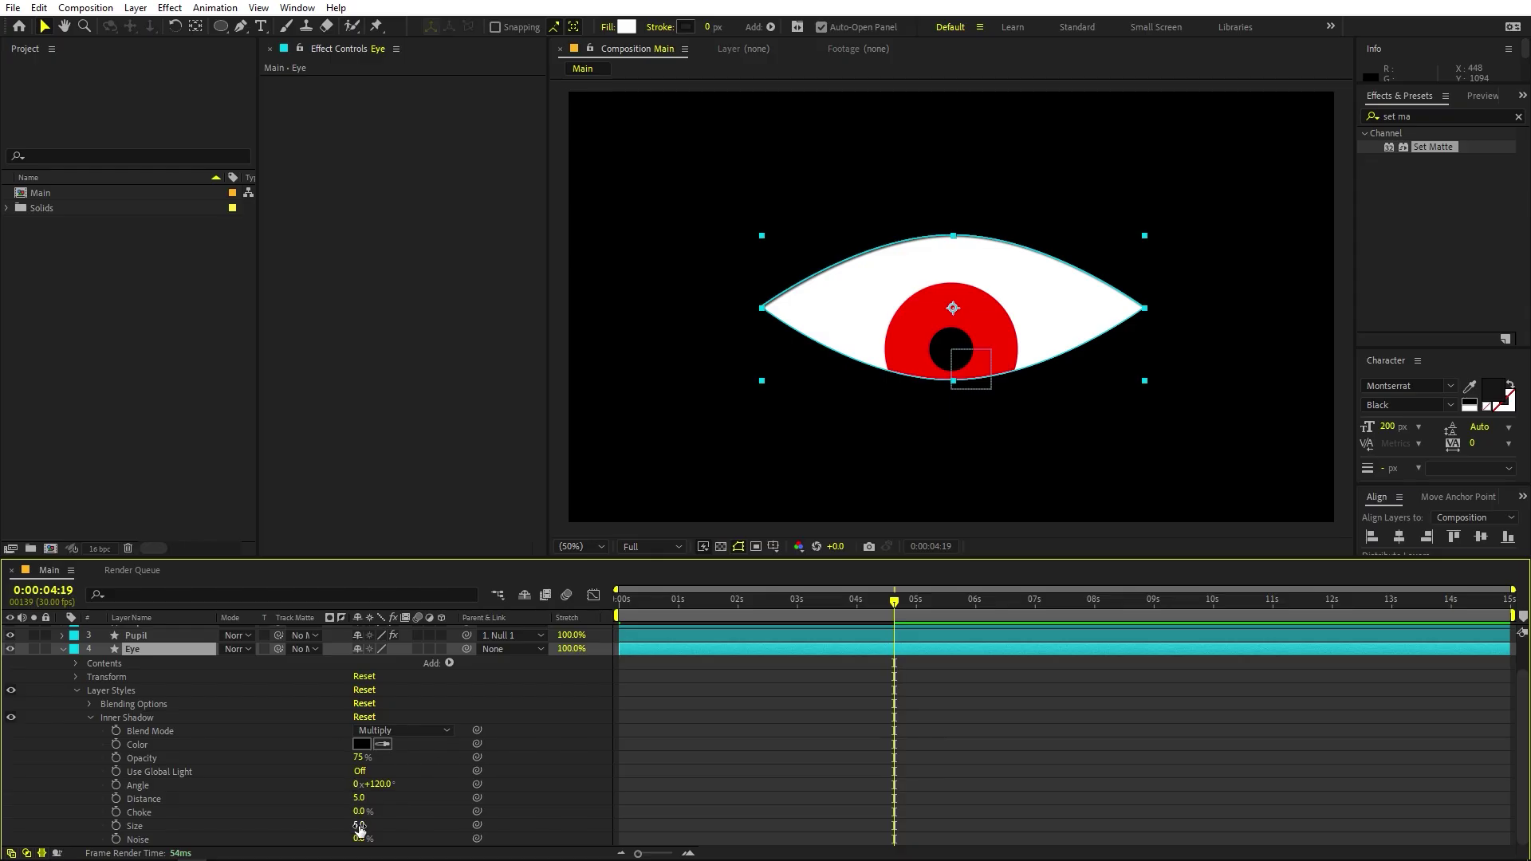
left_click_drag(360, 825, 408, 825)
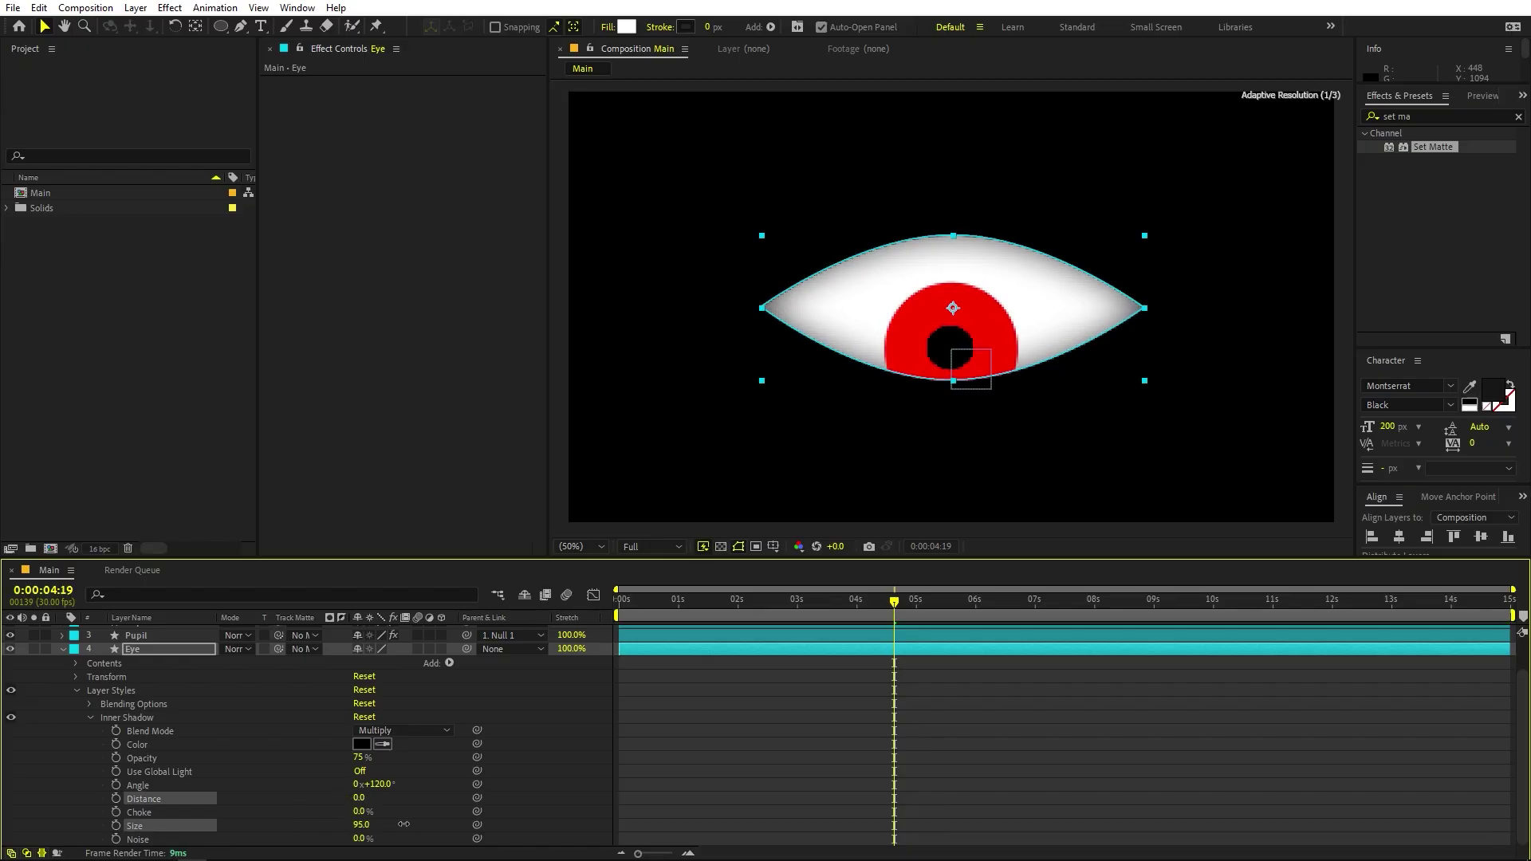
Set the Eye's Inner Shadow color to a saturated blue, about 1302F8.
left_click(361, 744)
left_click_drag(274, 413, 277, 371)
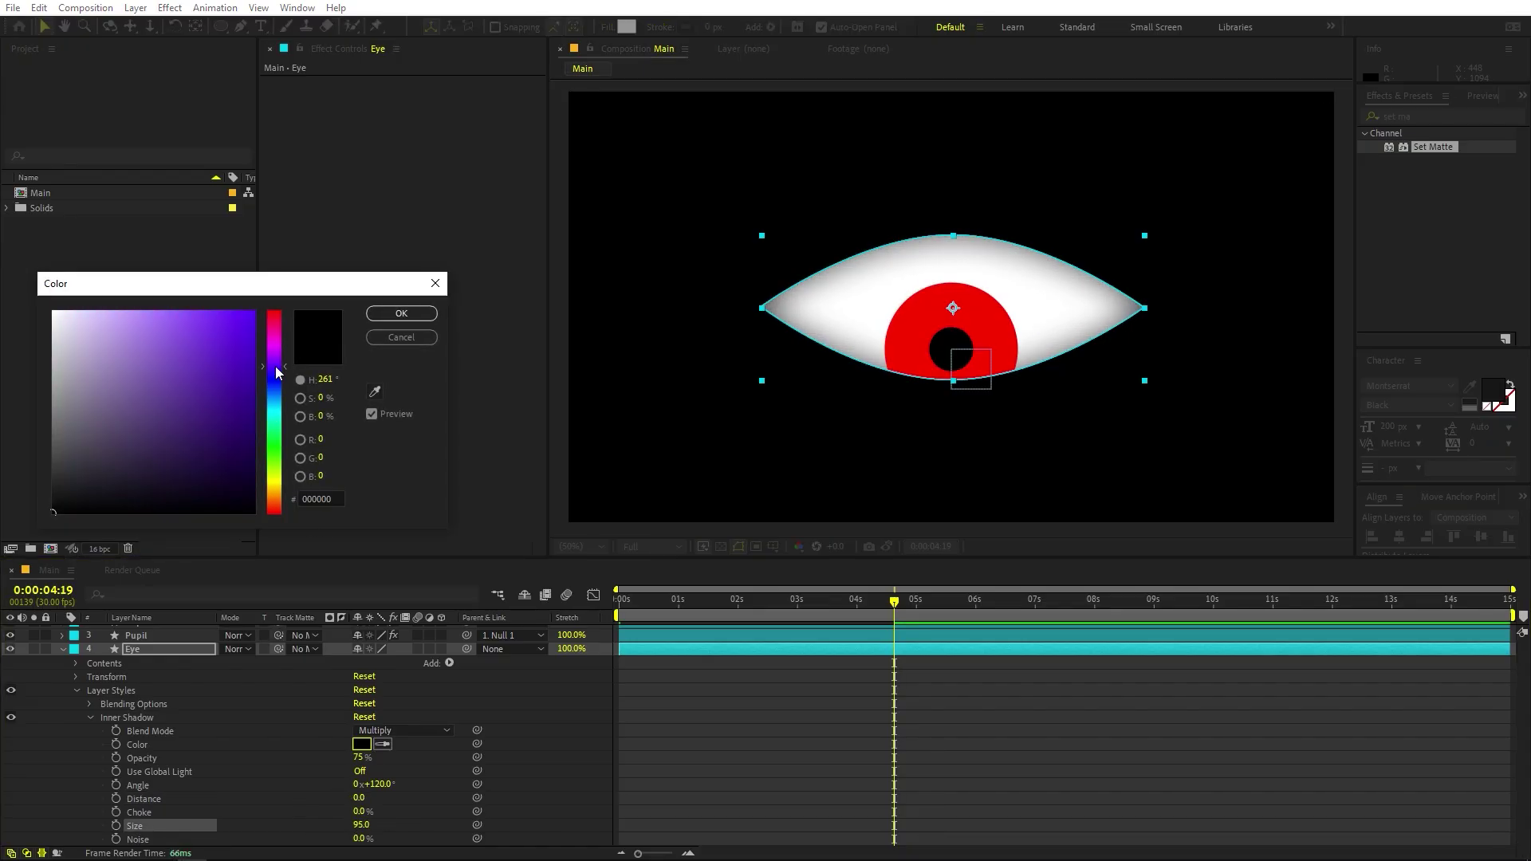
left_click(223, 311)
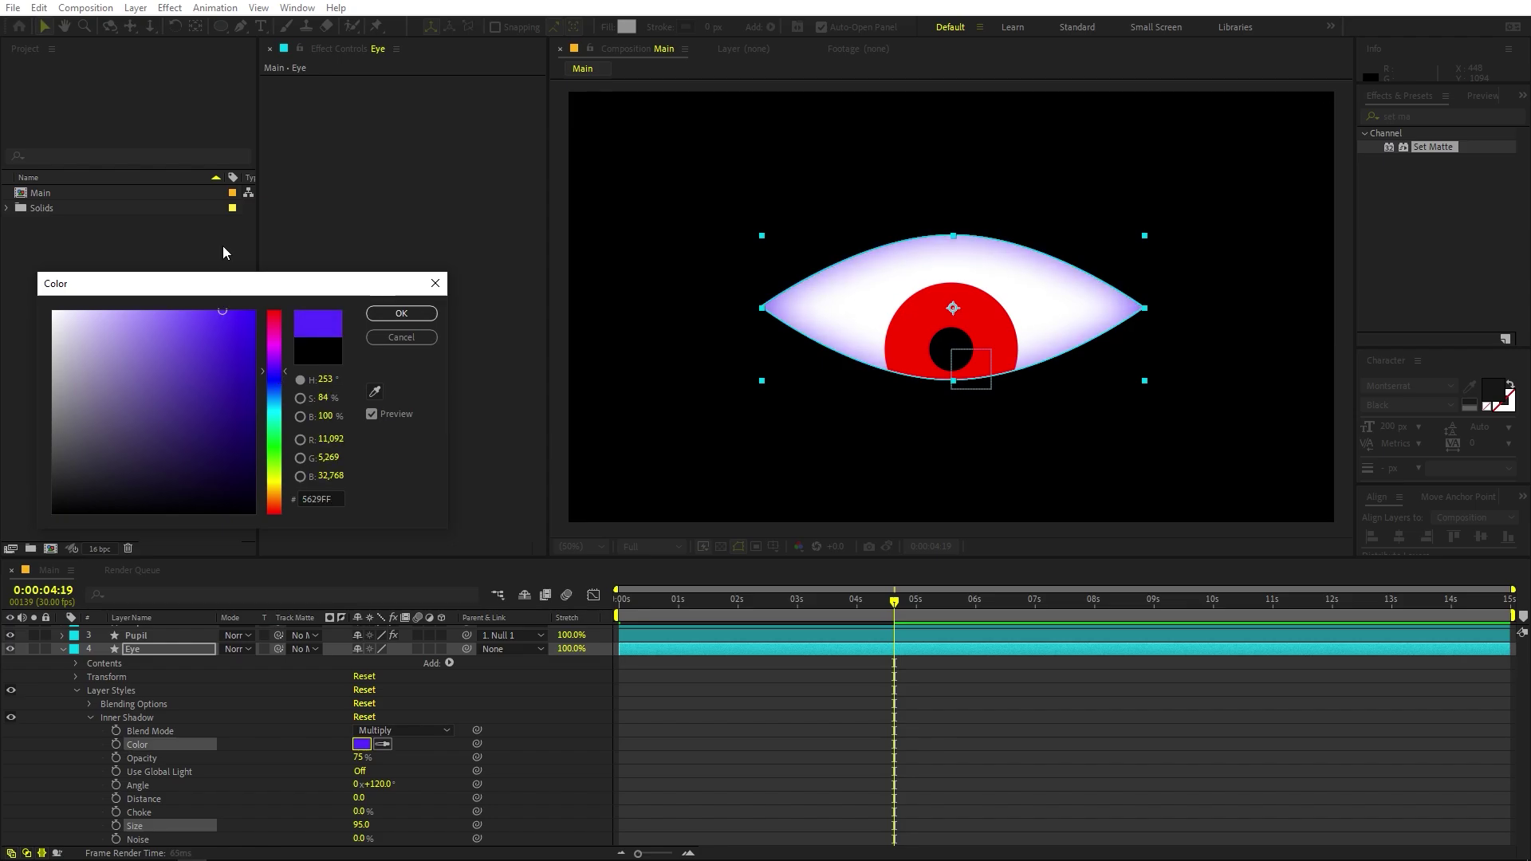
left_click_drag(281, 371, 254, 316)
left_click(284, 376)
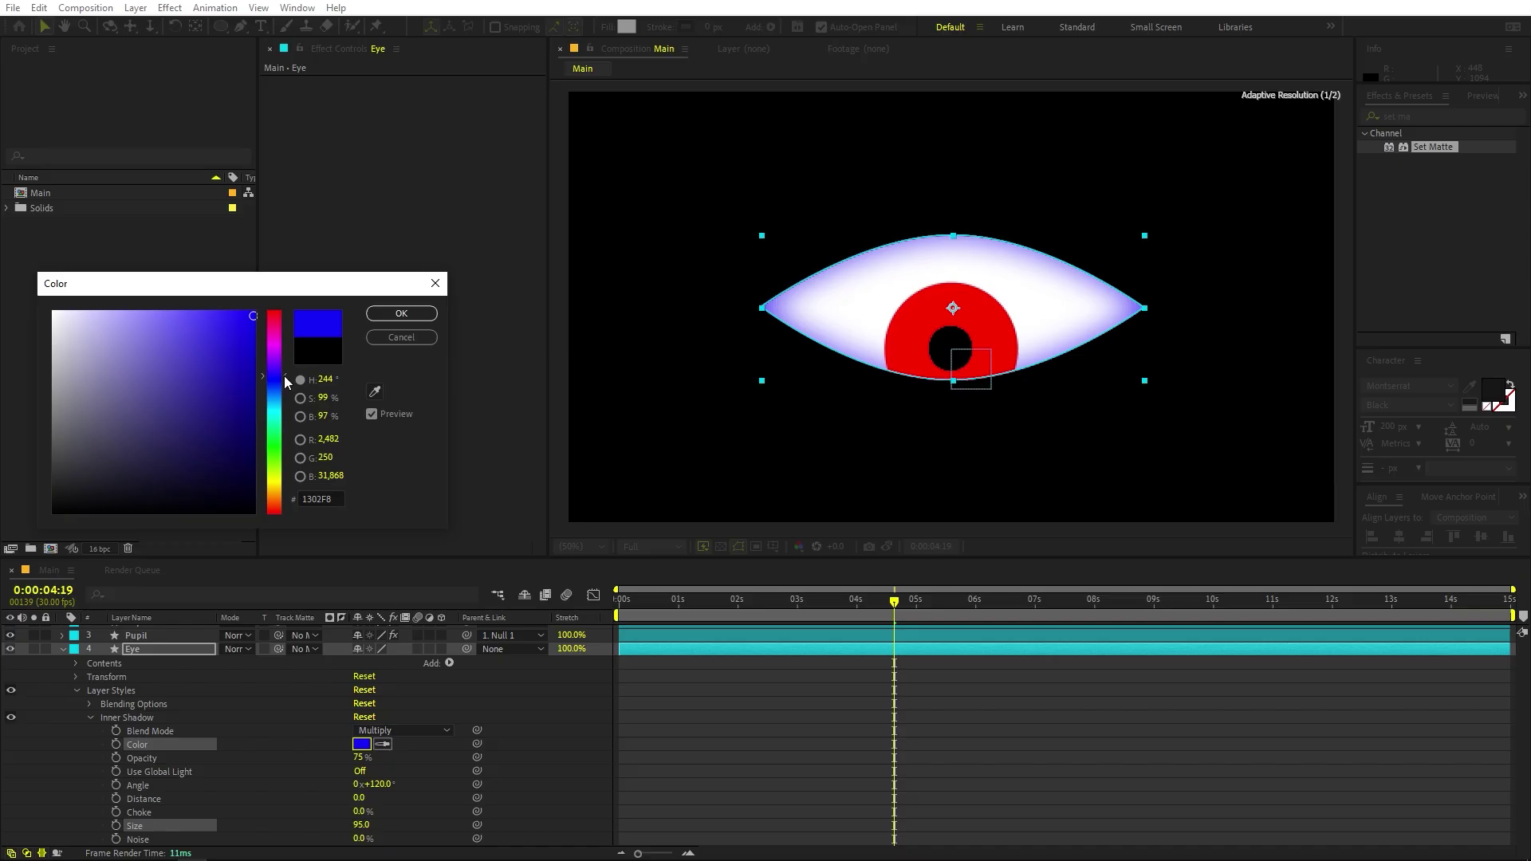
left_click(401, 312)
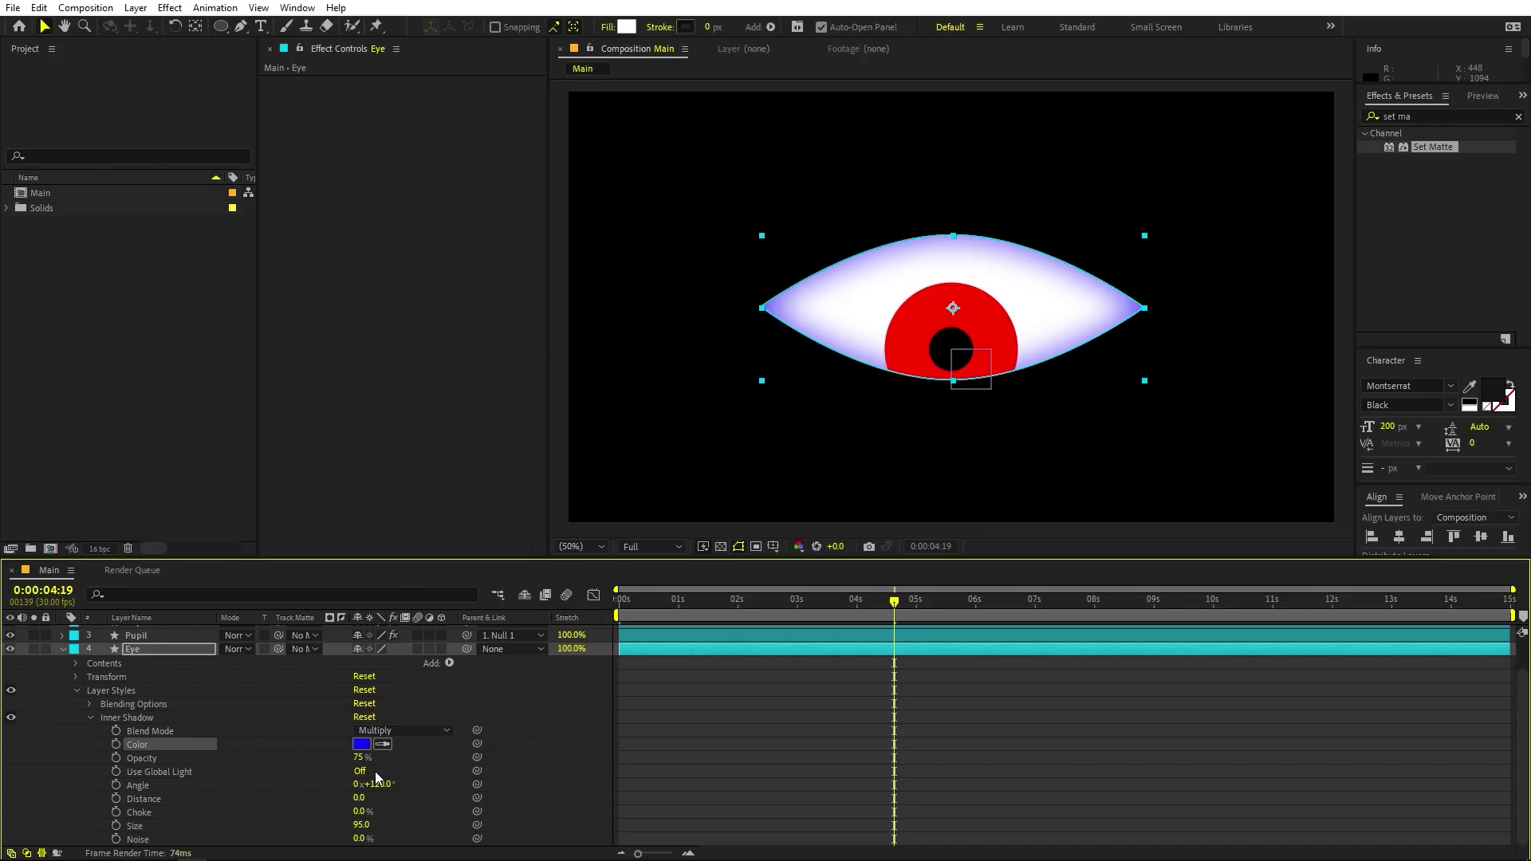
Increase the Eye's Inner Shadow size to 98, check the shading up close and collapse the layer's properties.
left_click_drag(360, 826, 368, 826)
left_click(928, 677)
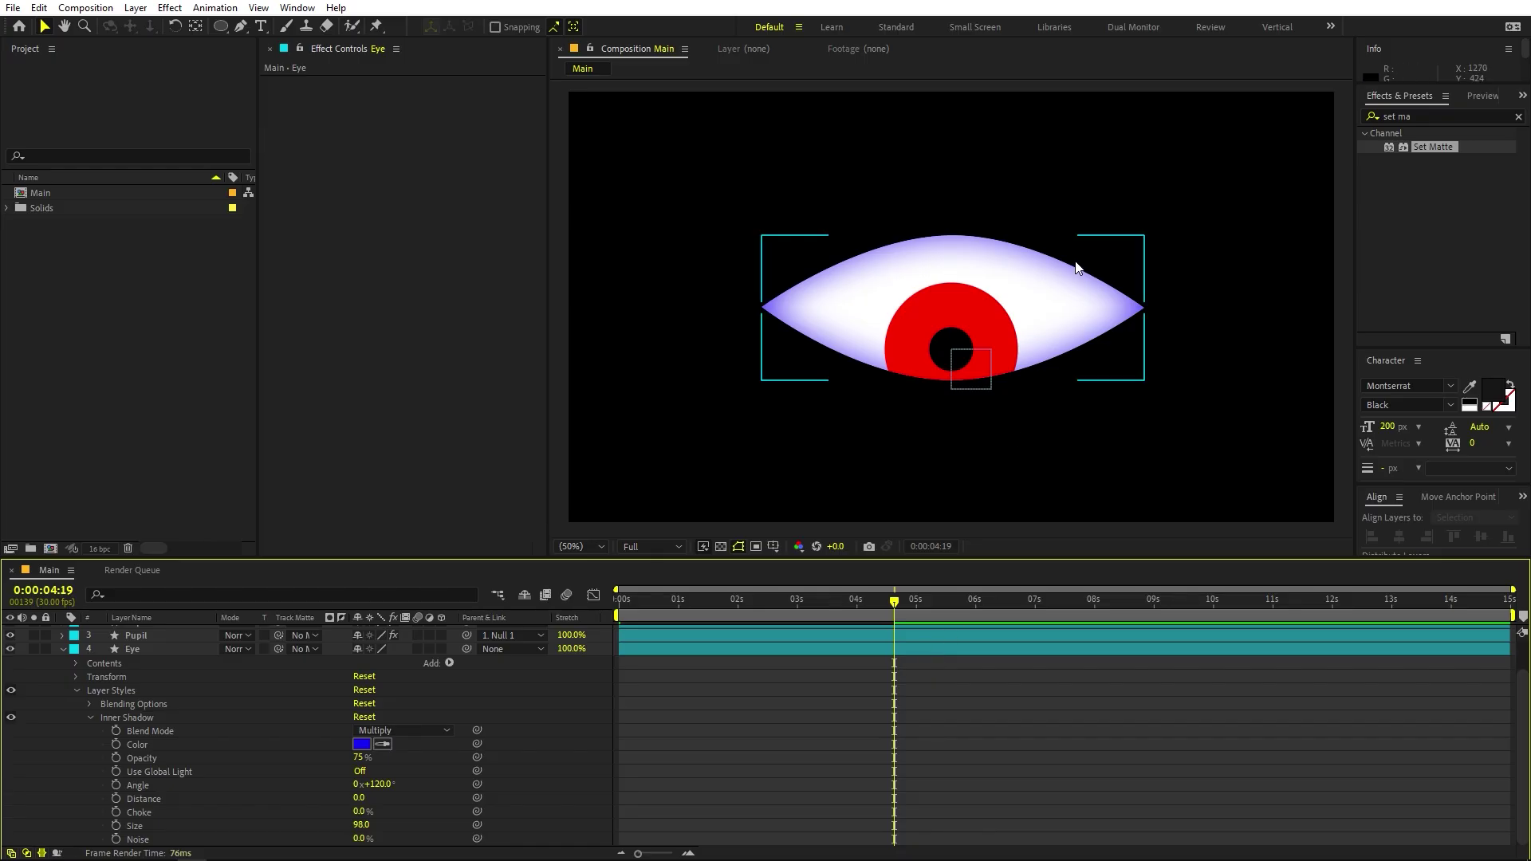
scroll(1036, 291, "up", 1)
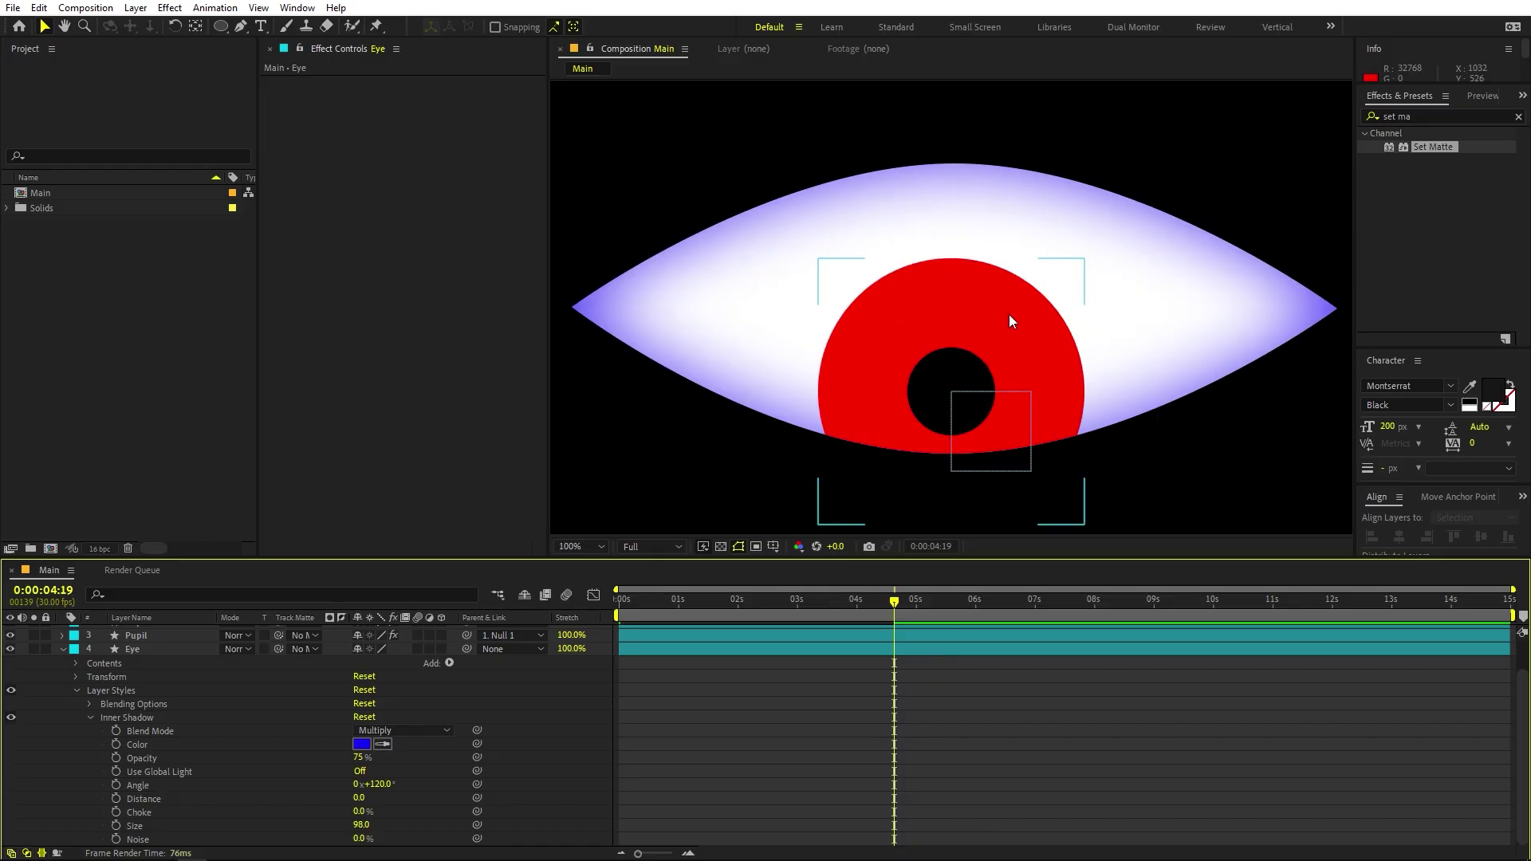
left_click(64, 648)
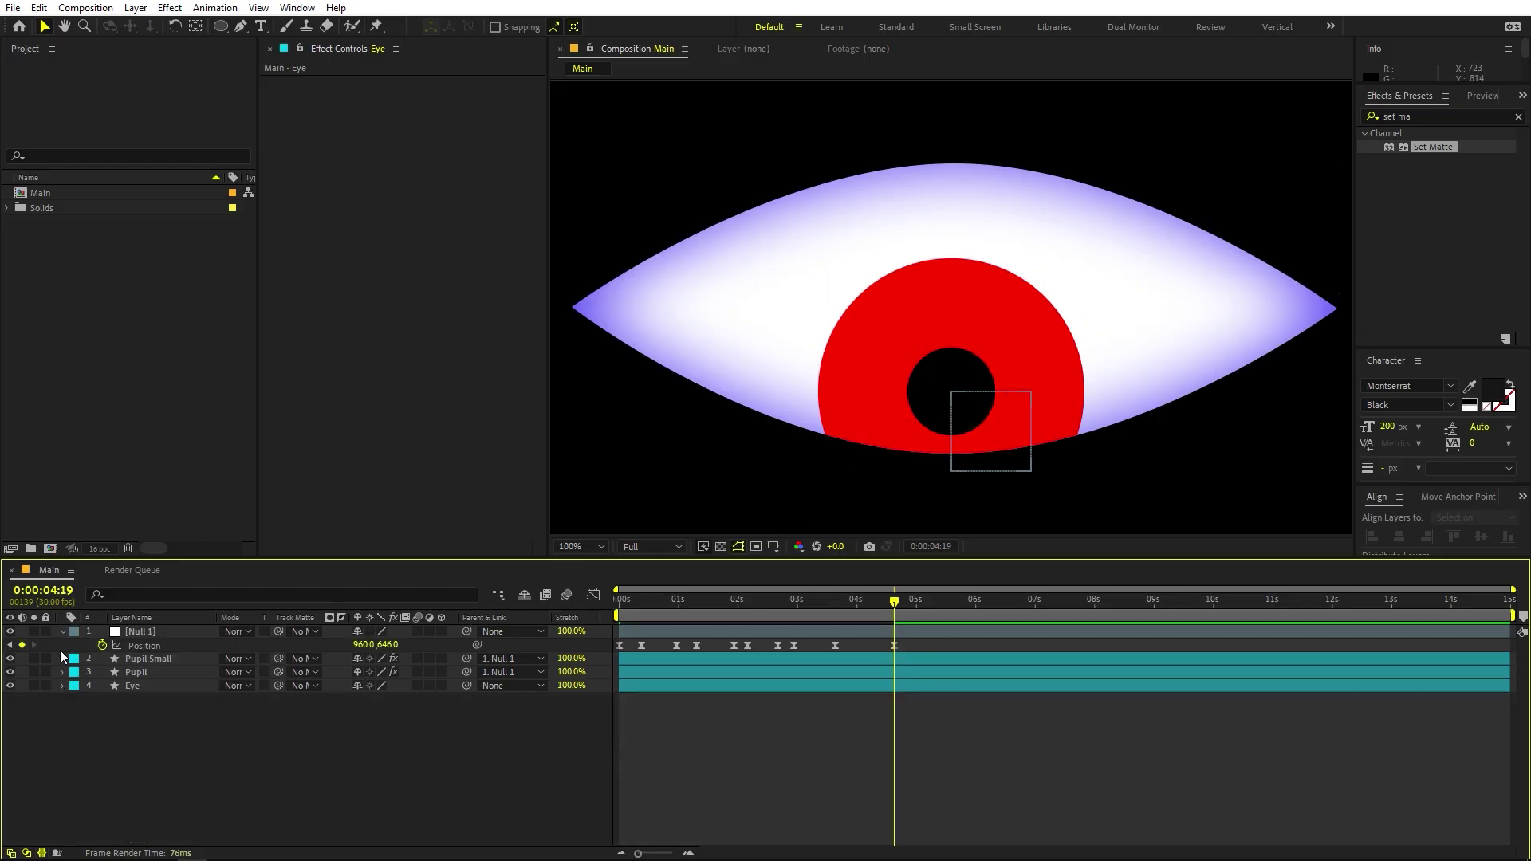
Change the Pupil layer's fill from a solid color to a linear gradient.
left_click(151, 676)
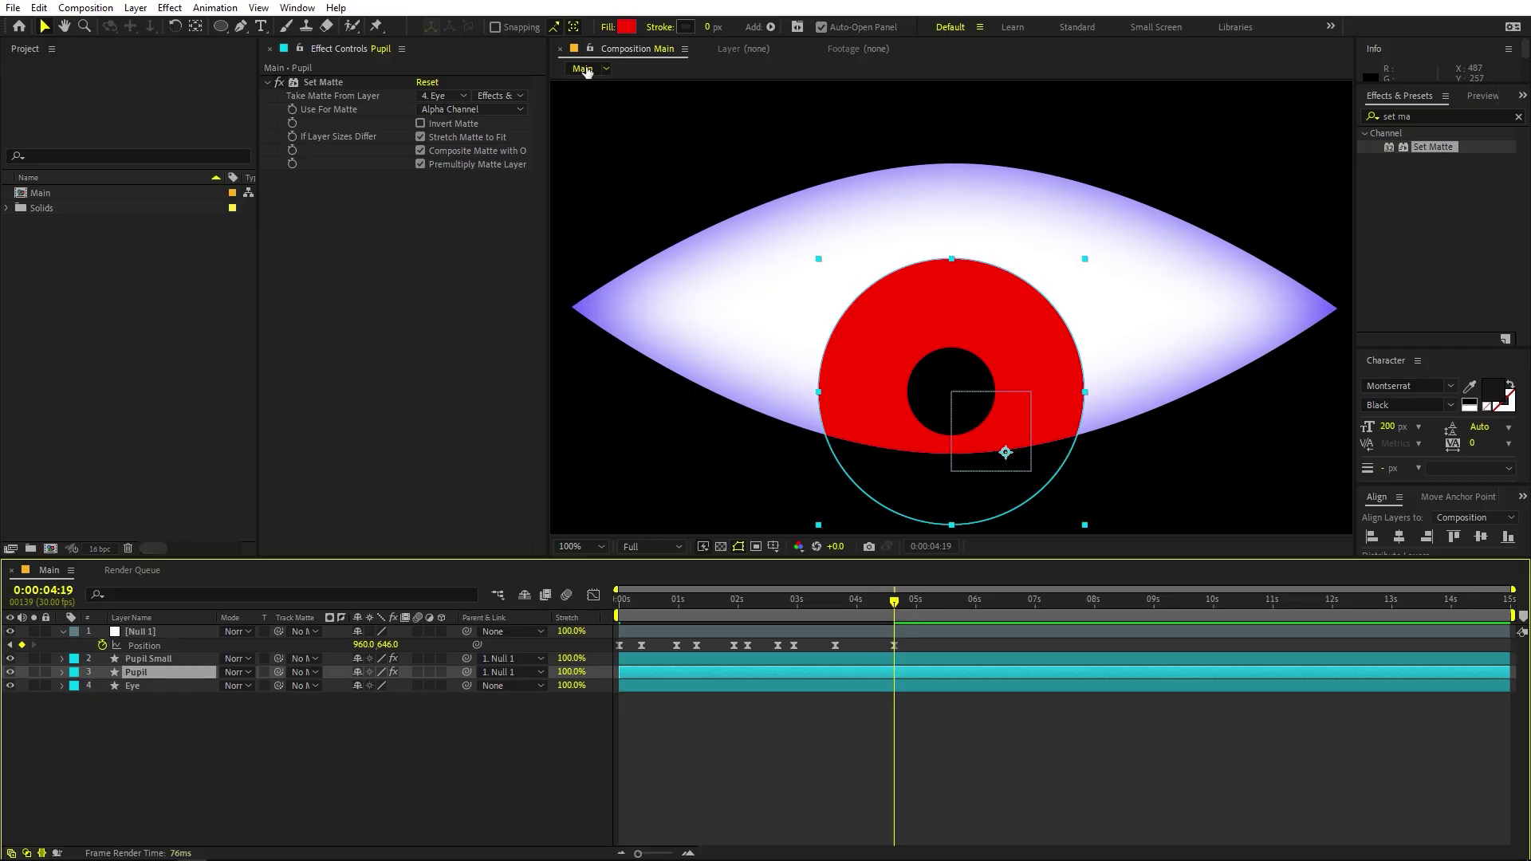
left_click(607, 28)
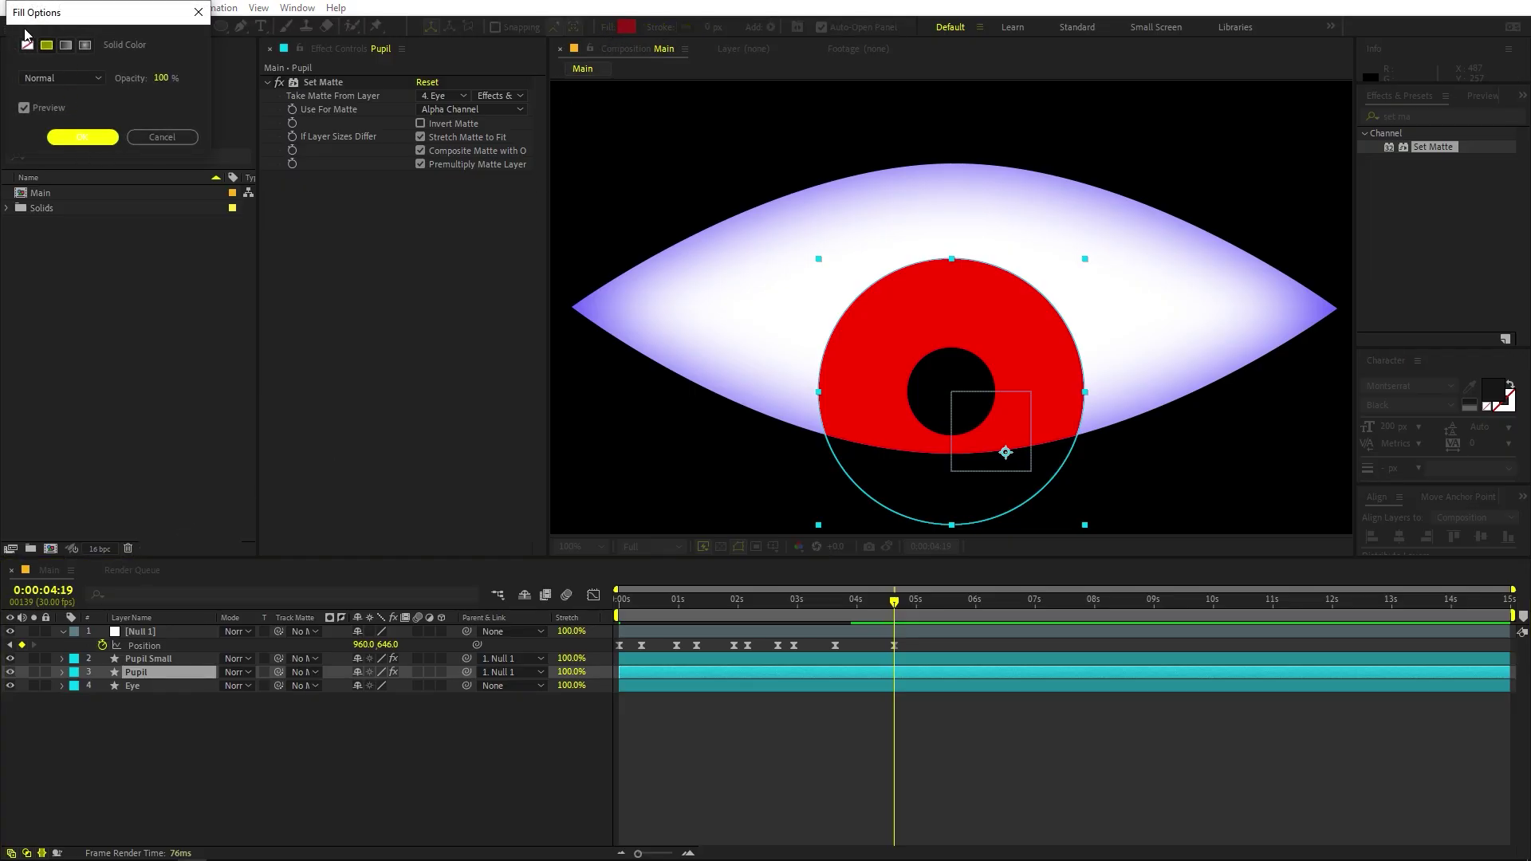
left_click_drag(94, 14, 195, 165)
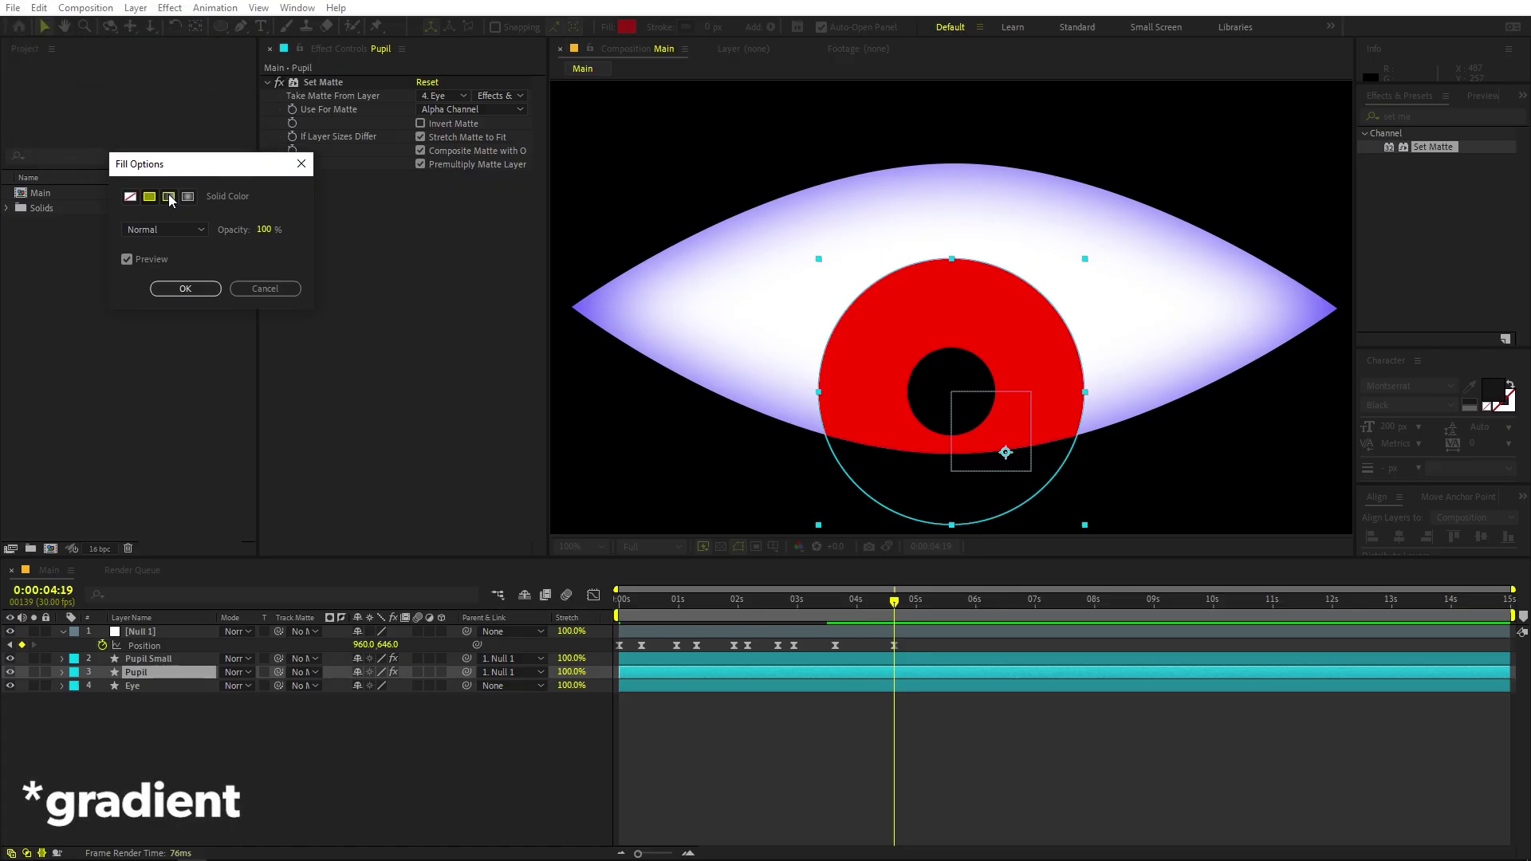
left_click(168, 196)
left_click(189, 288)
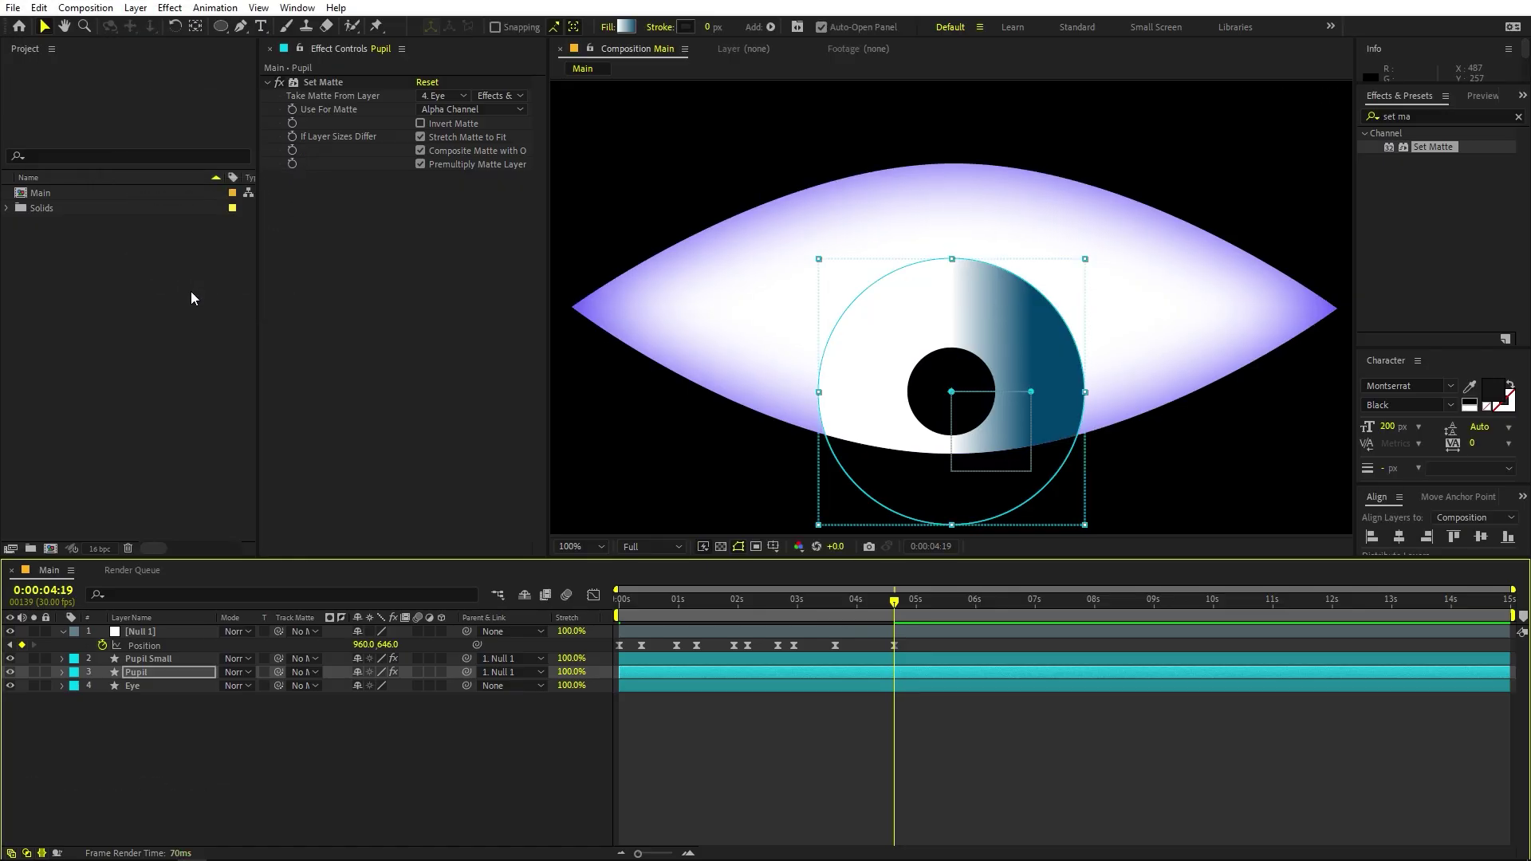
Run the Pupil's gradient vertically from the circle's bottom edge to its top edge and move the playhead to 0:00:00:13.
left_click_drag(1030, 390, 952, 259)
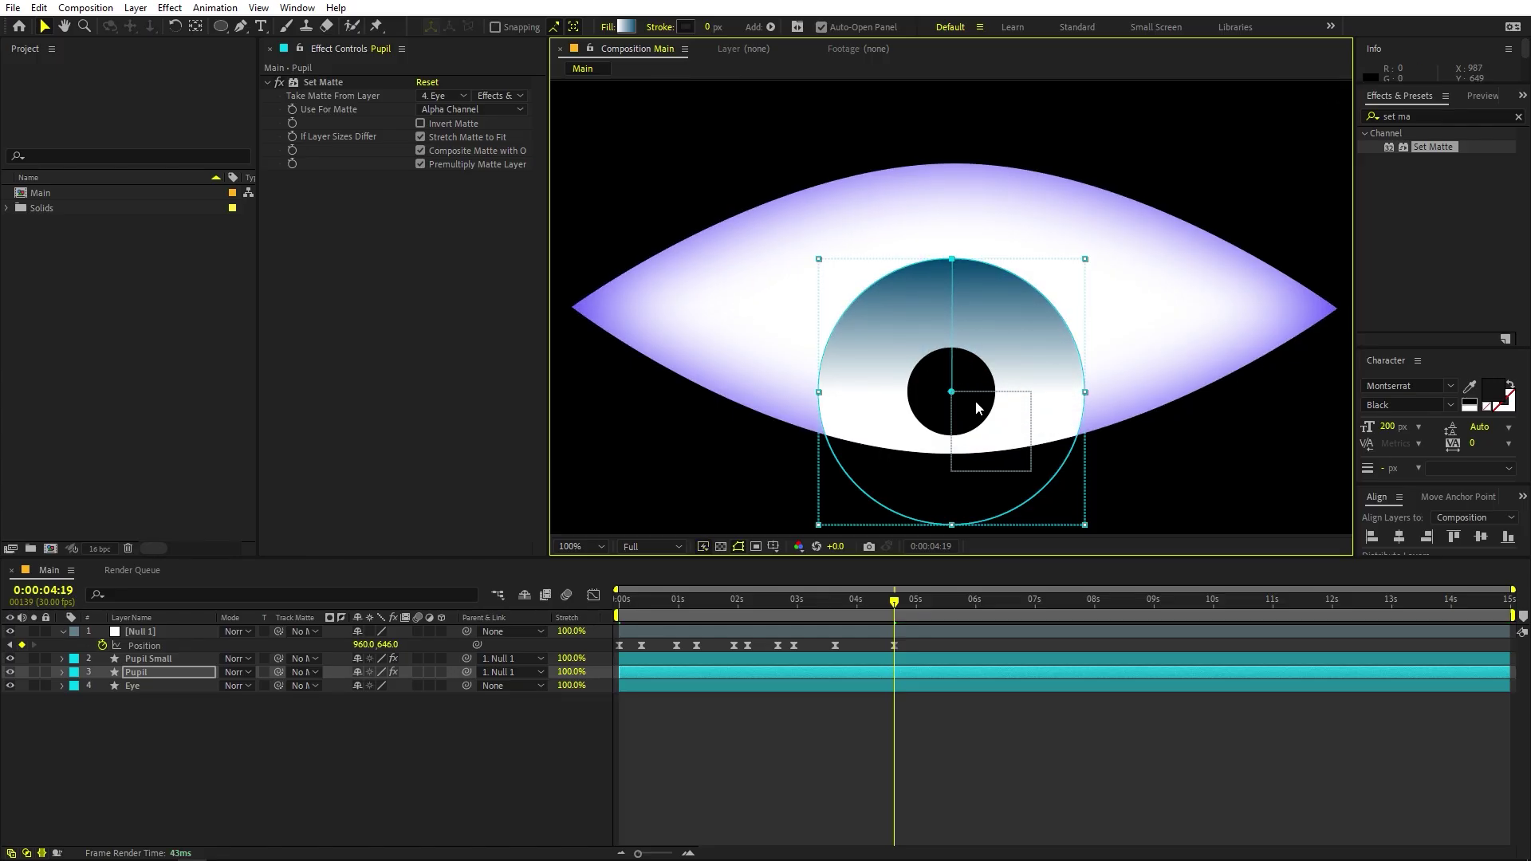
left_click_drag(951, 392, 951, 524)
left_click_drag(799, 609, 647, 642)
left_click_drag(647, 638, 644, 636)
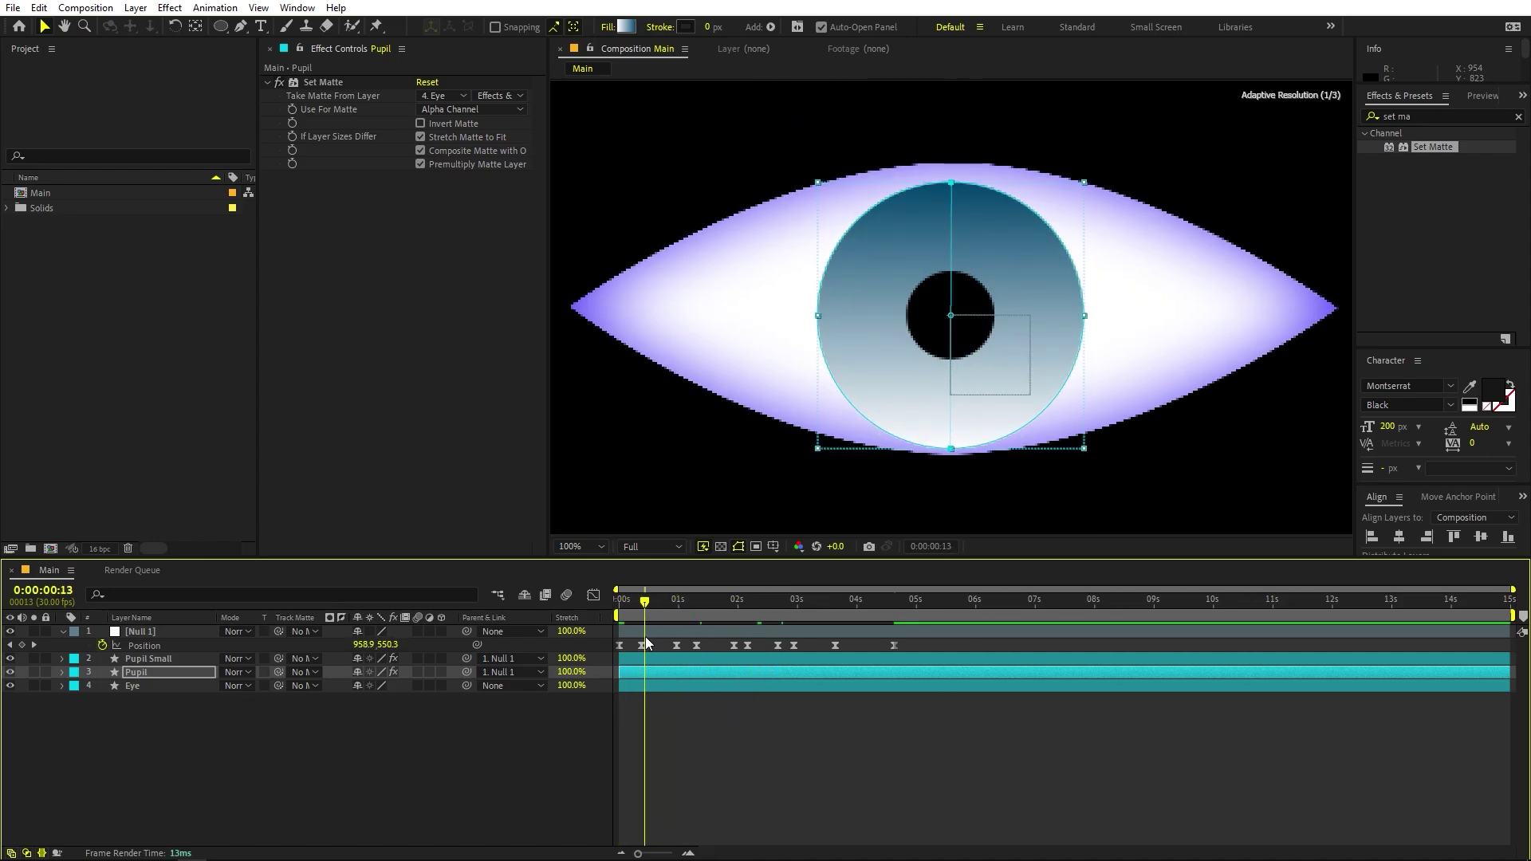
Set the end color stop of the Pupil's gradient to blue-violet 4800FF.
left_click(627, 27)
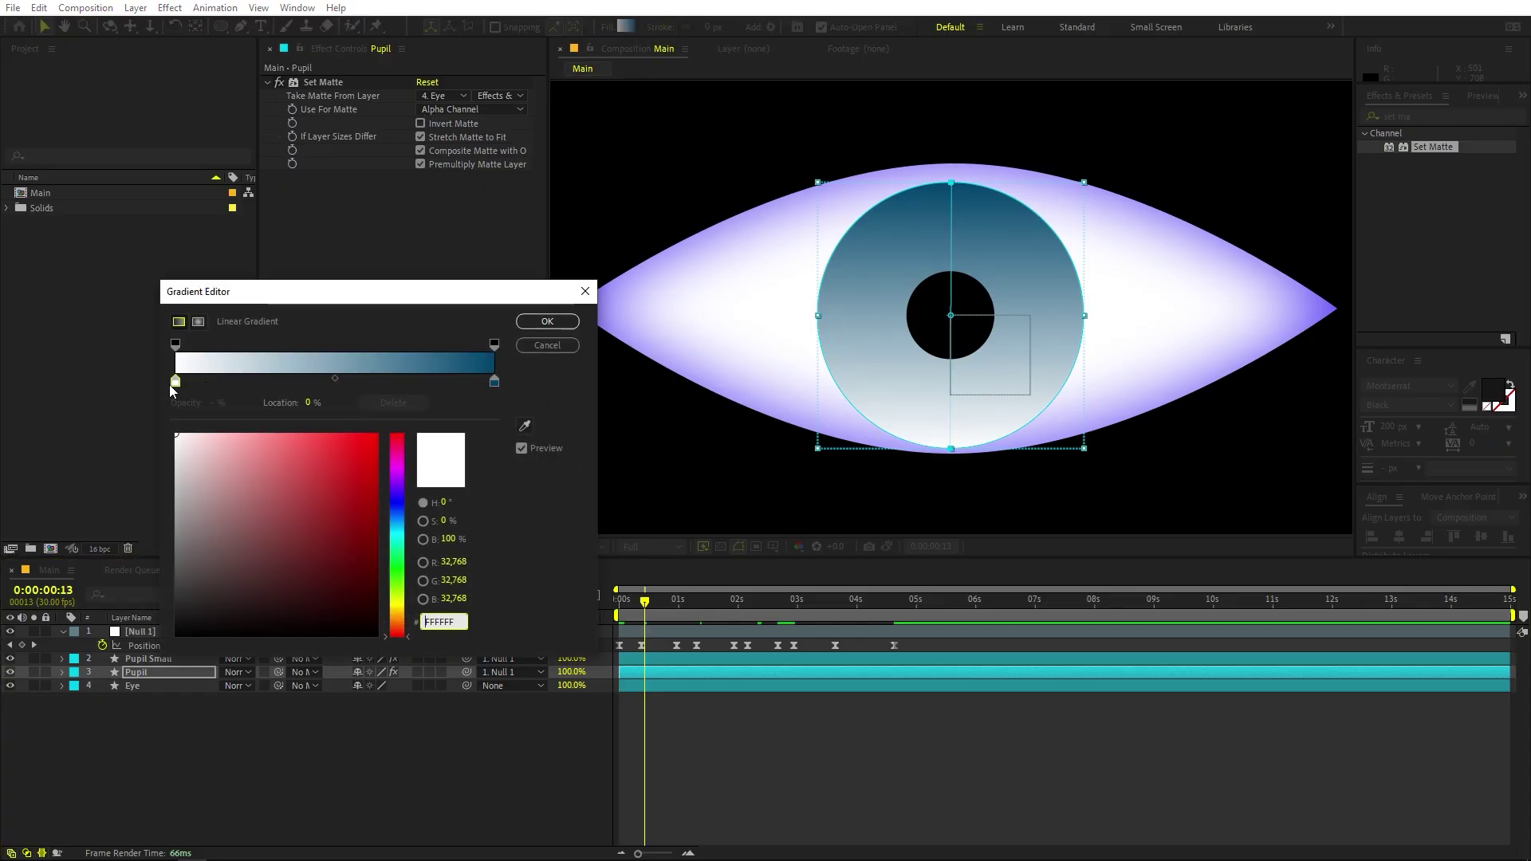
left_click(494, 382)
left_click(400, 484)
left_click_drag(373, 470, 380, 432)
left_click(403, 482)
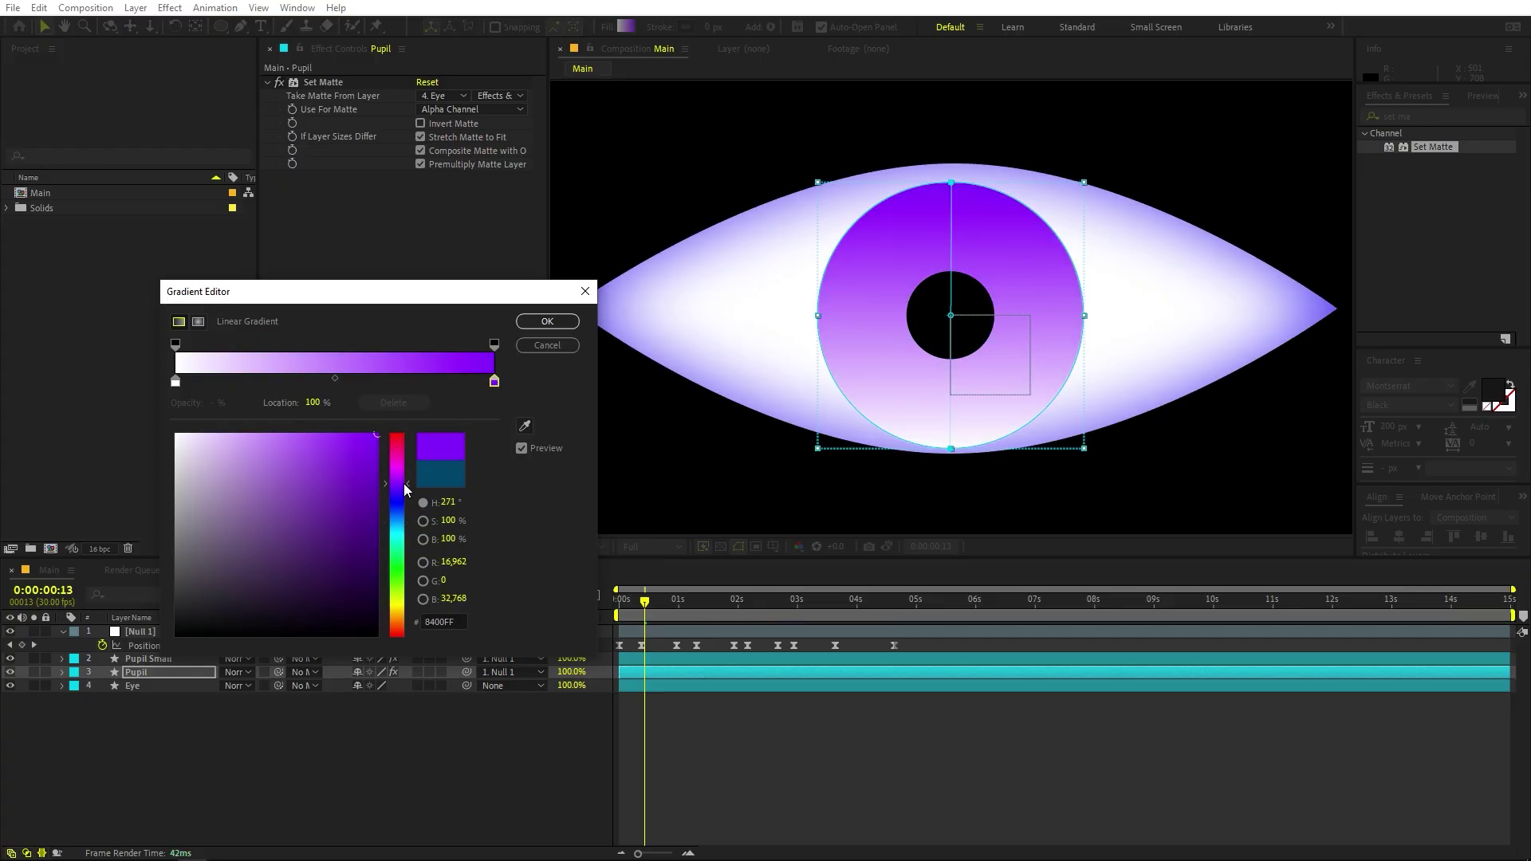
left_click(405, 491)
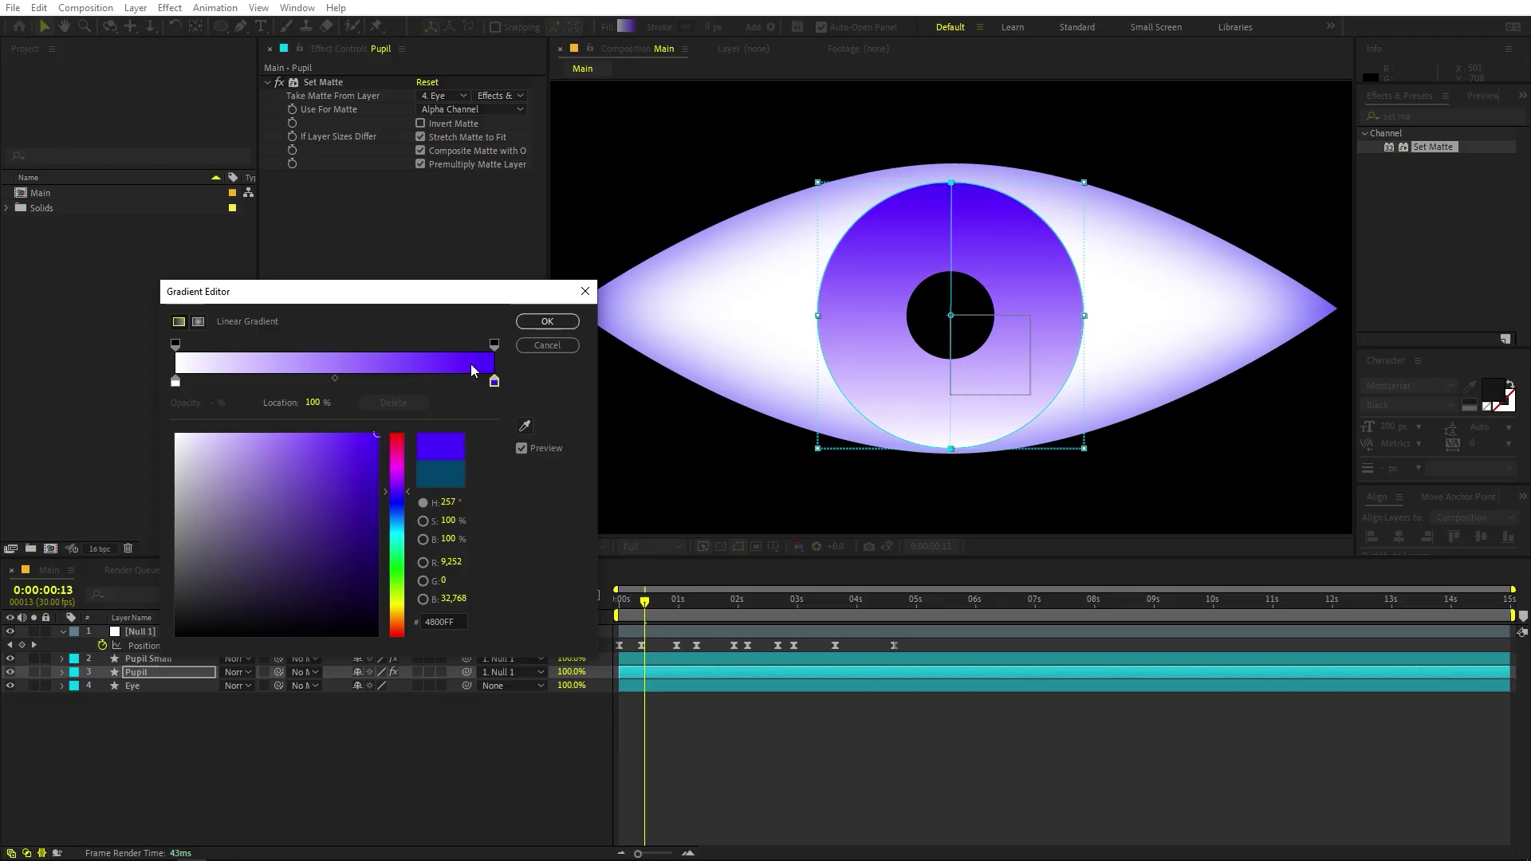
Add a middle color stop at 46% to the Pupil's gradient and make it light blue, 24AAFF.
left_click_drag(311, 383, 322, 383)
left_click_drag(403, 492, 405, 524)
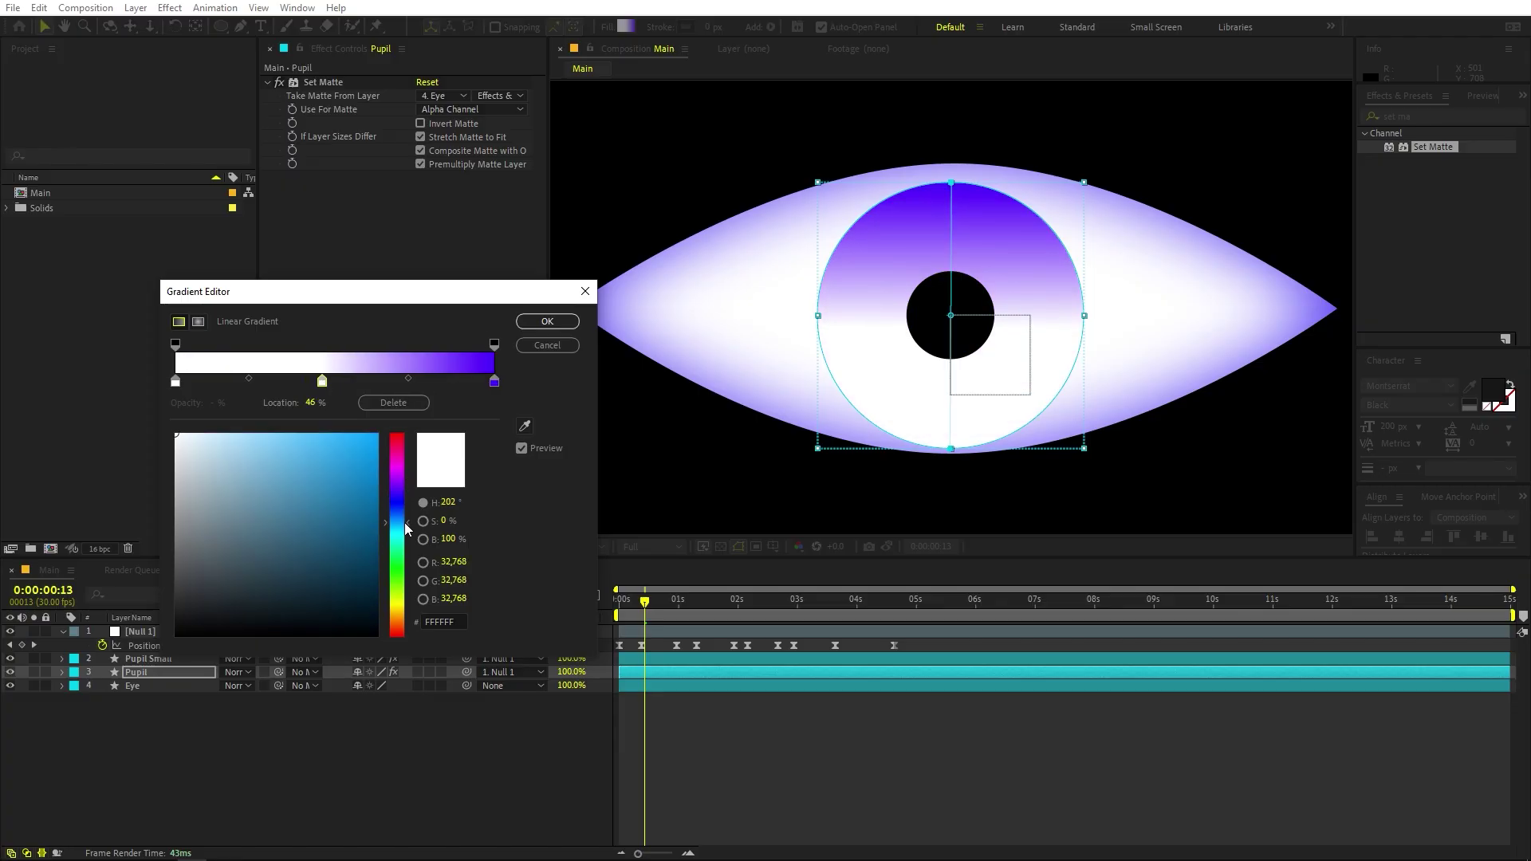
left_click(396, 636)
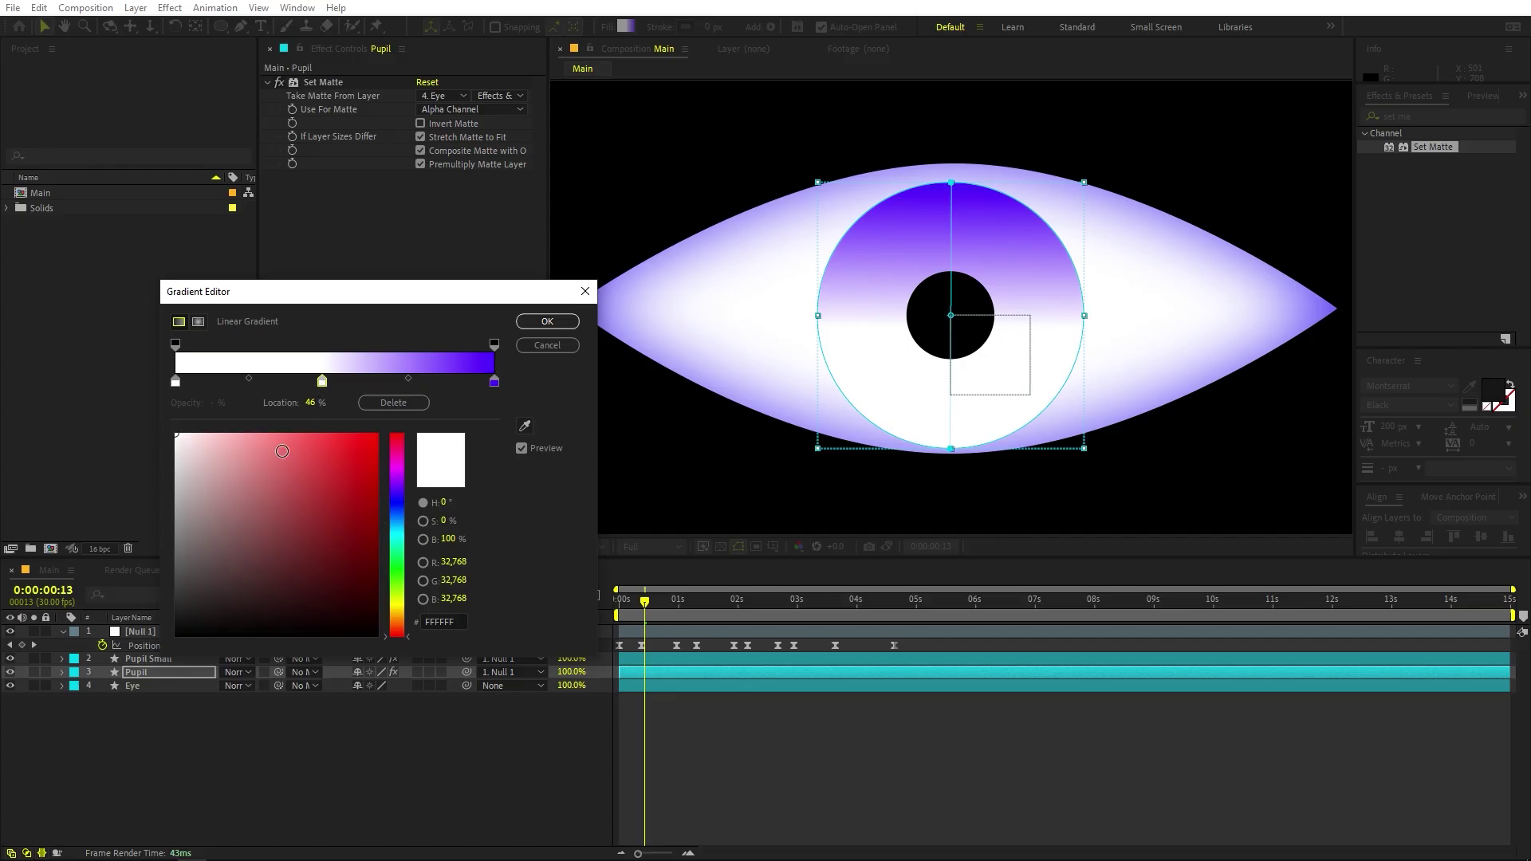
left_click_drag(233, 437, 348, 434)
left_click(402, 522)
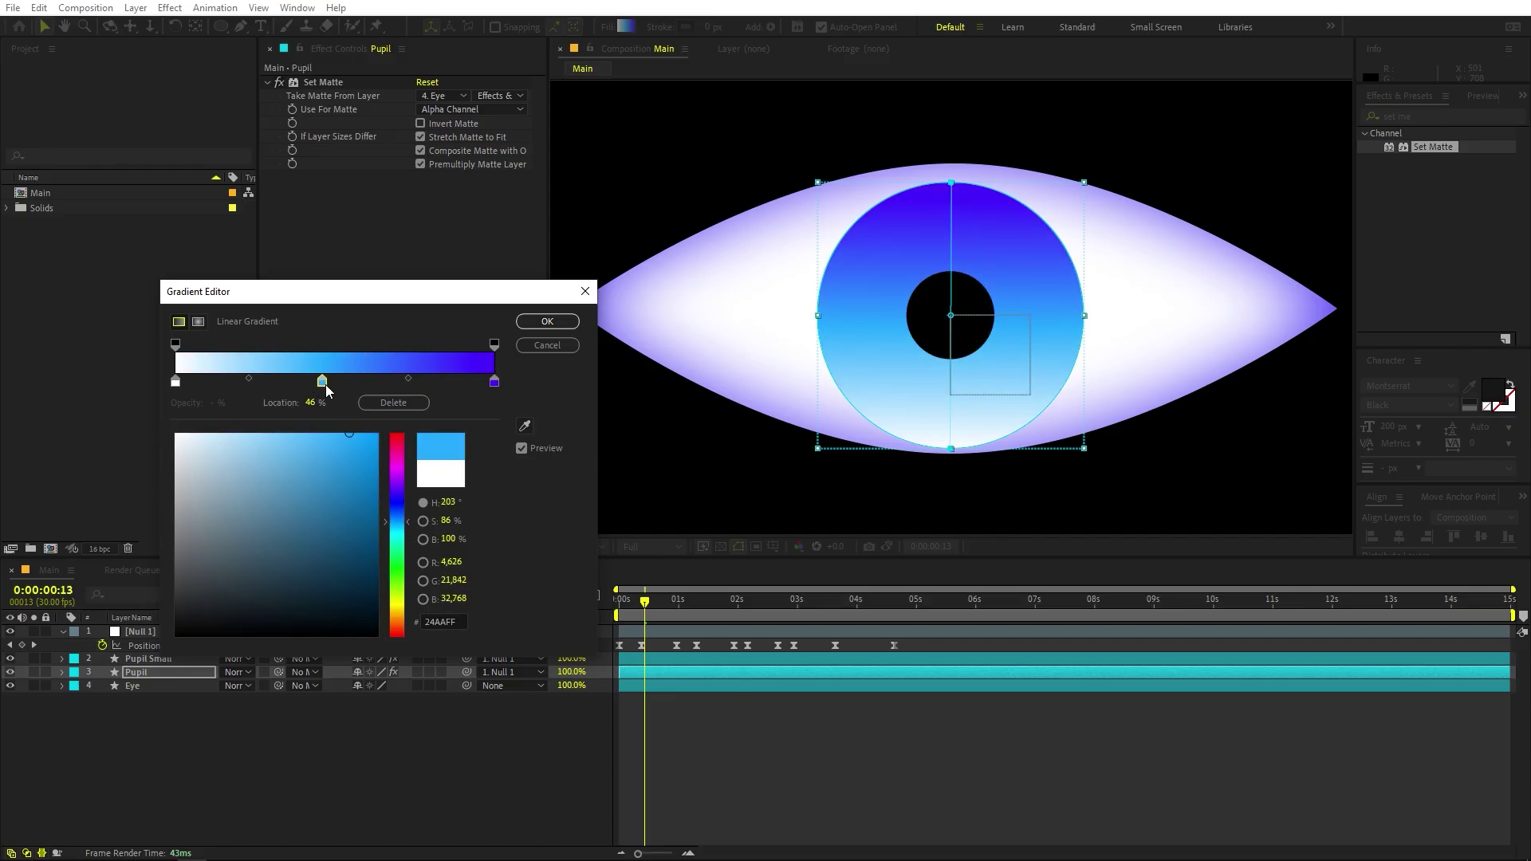
Shift the gradient's blue-to-violet midpoint to about 35%, move the white-to-blue midpoint closer to the middle stop, and apply the gradient.
left_click_drag(327, 386, 387, 383)
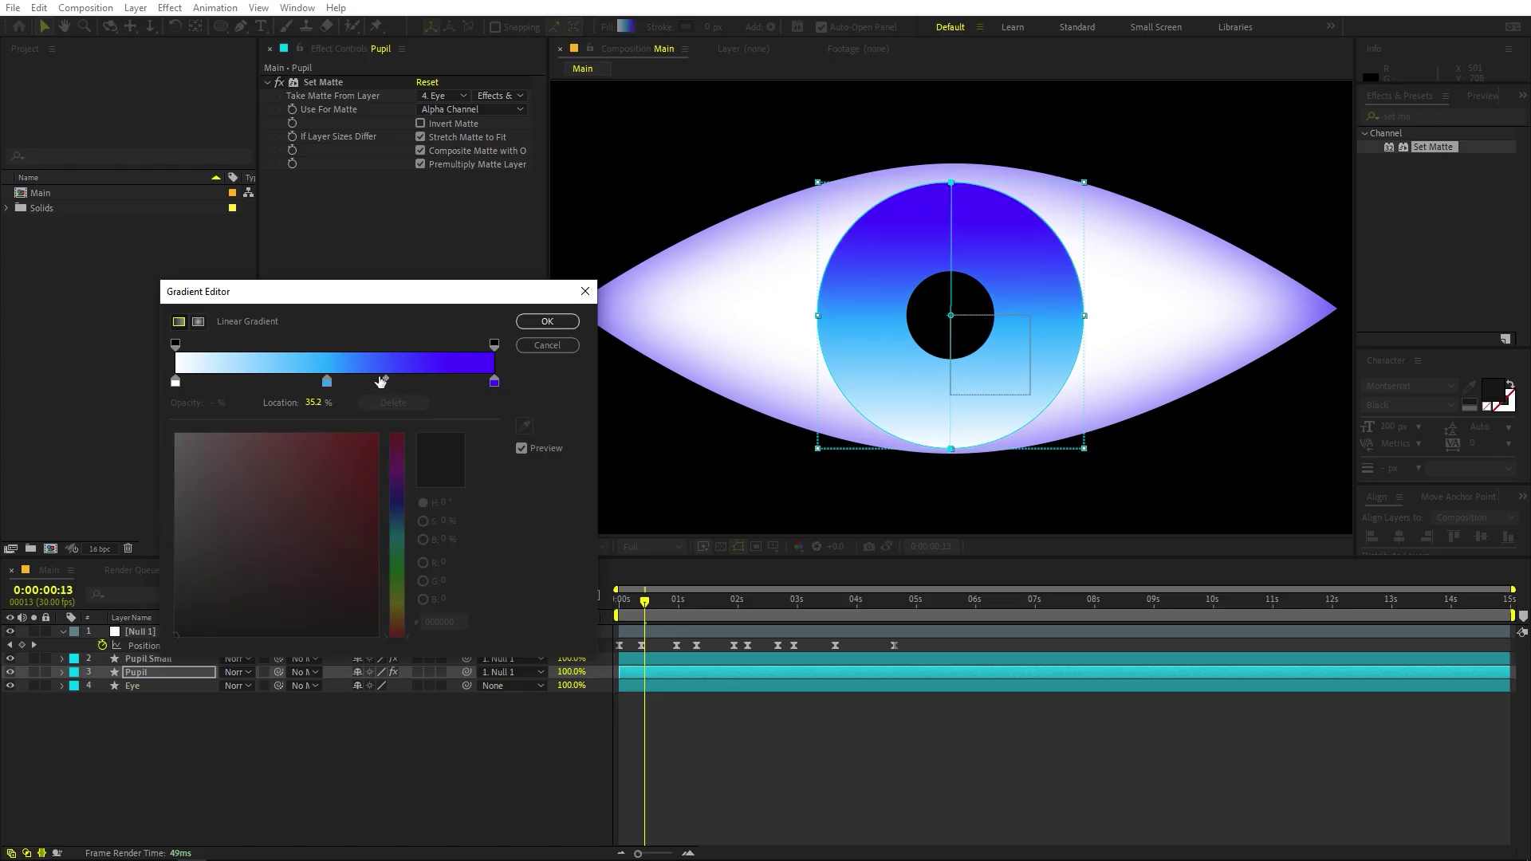
left_click(176, 383)
left_click_drag(250, 380, 269, 380)
left_click(567, 326)
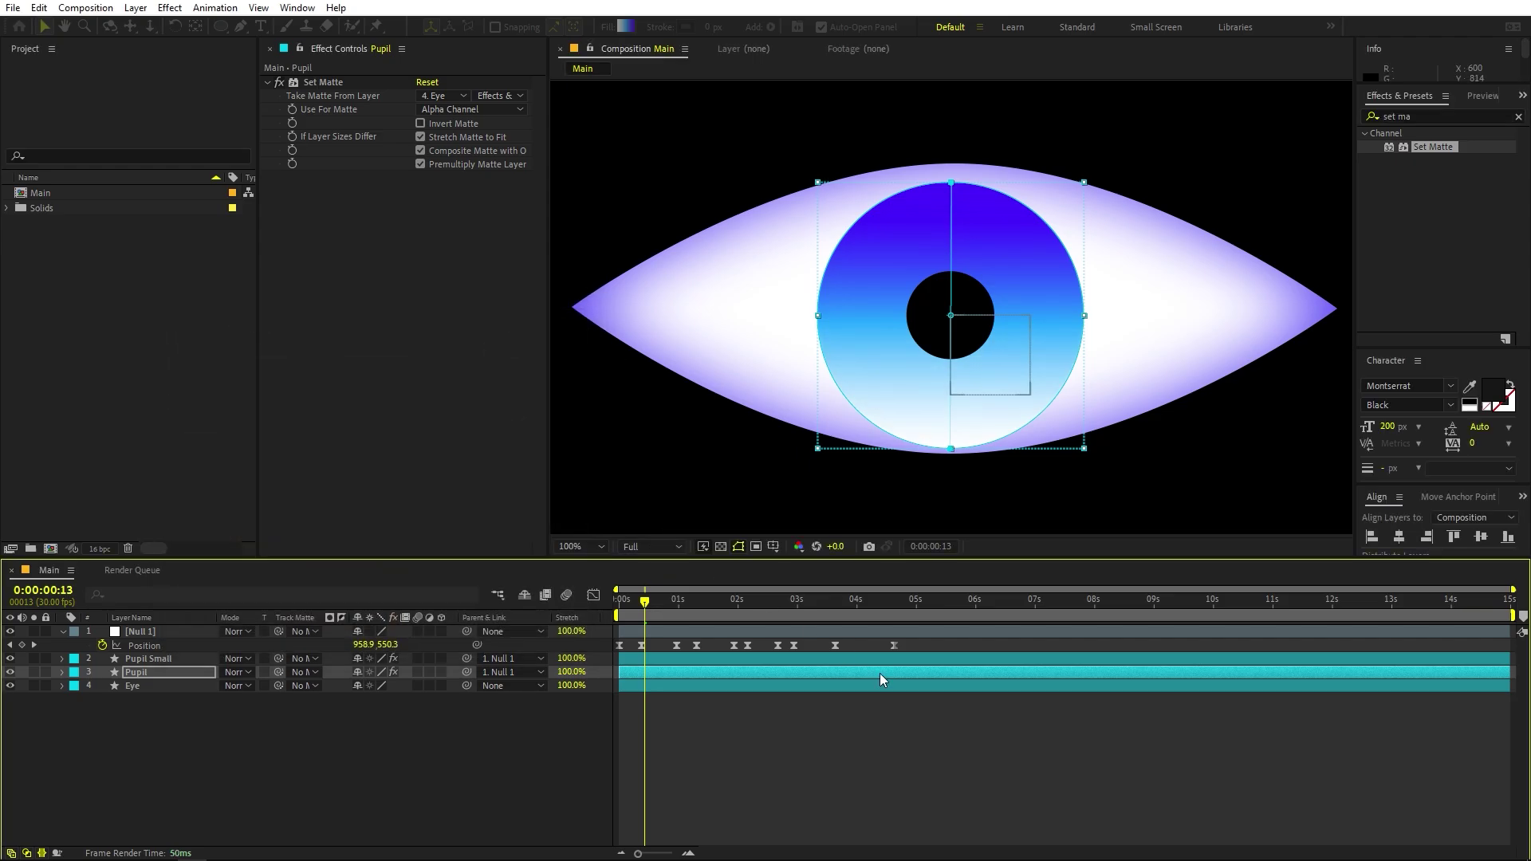
left_click(889, 737)
scroll(1056, 292, "down", 1)
scroll(1042, 295, "up", 1)
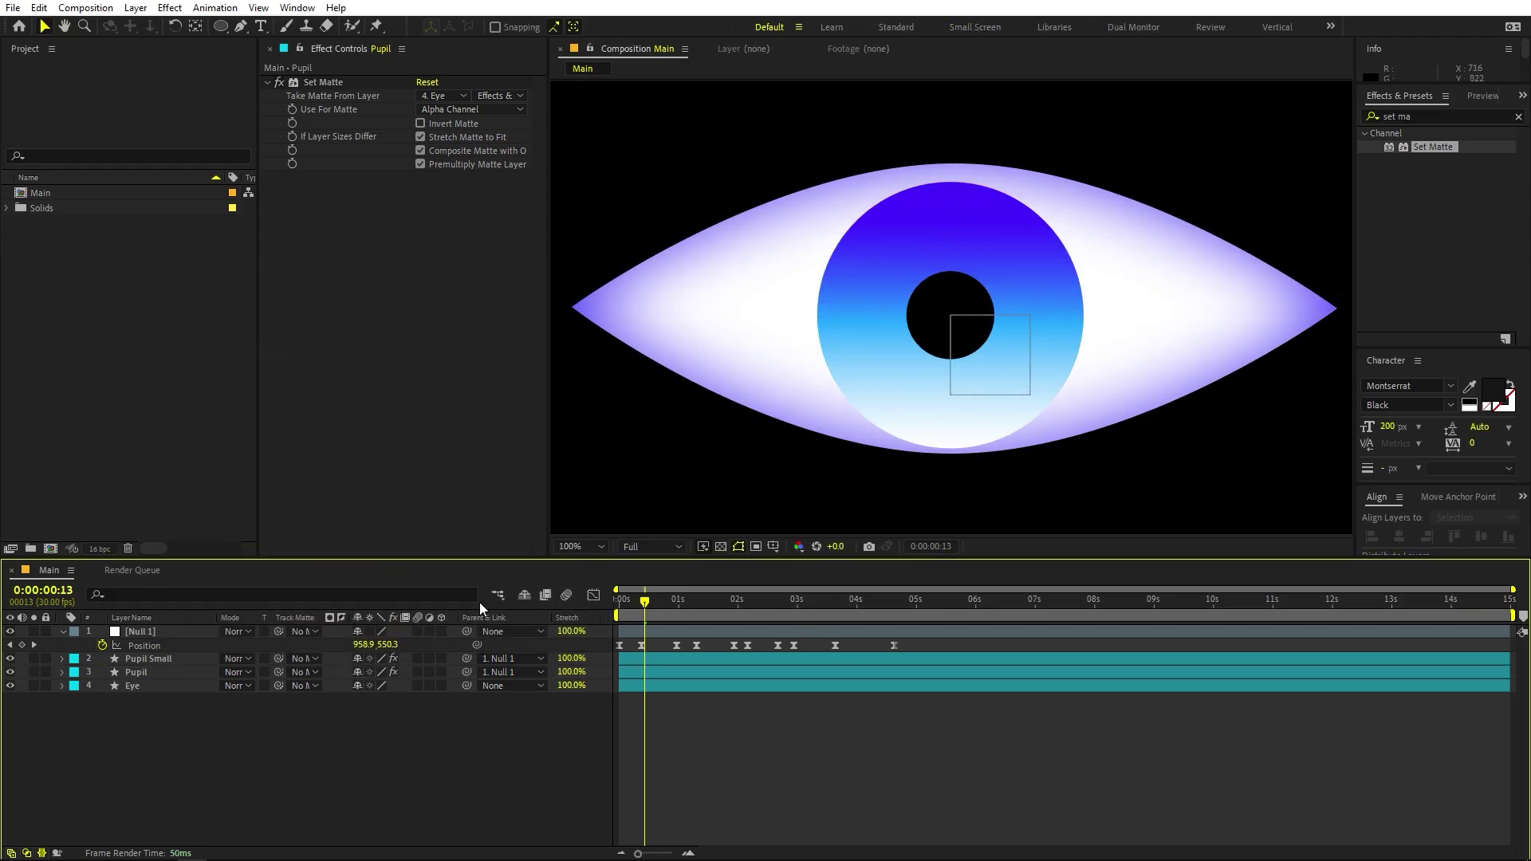
Choose the Ellipse tool with no layer selected, ready for drawing a new shape.
left_click(124, 343)
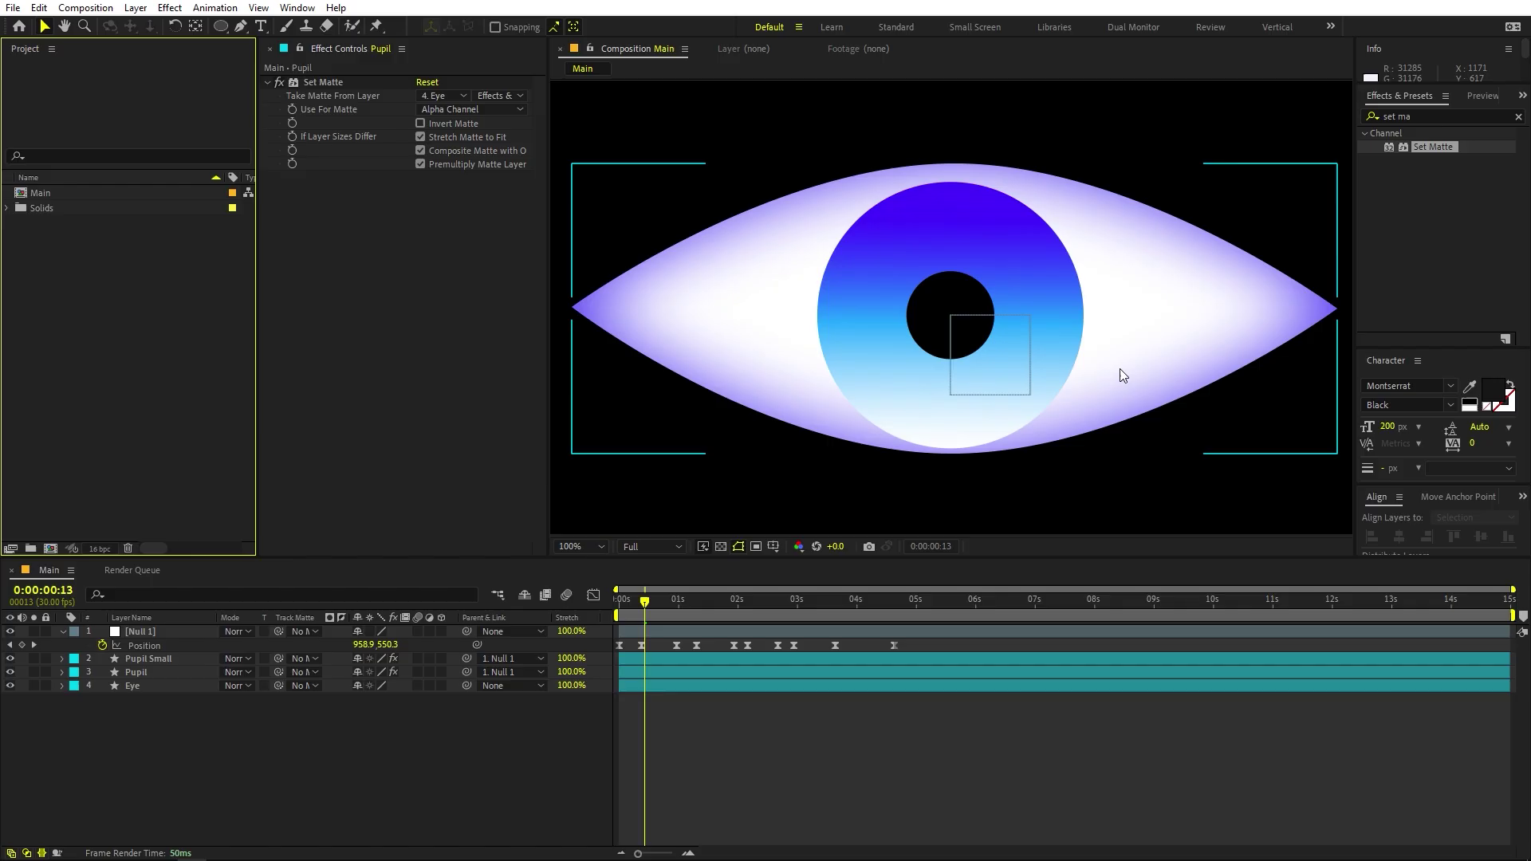
left_click(953, 305)
left_click(187, 409)
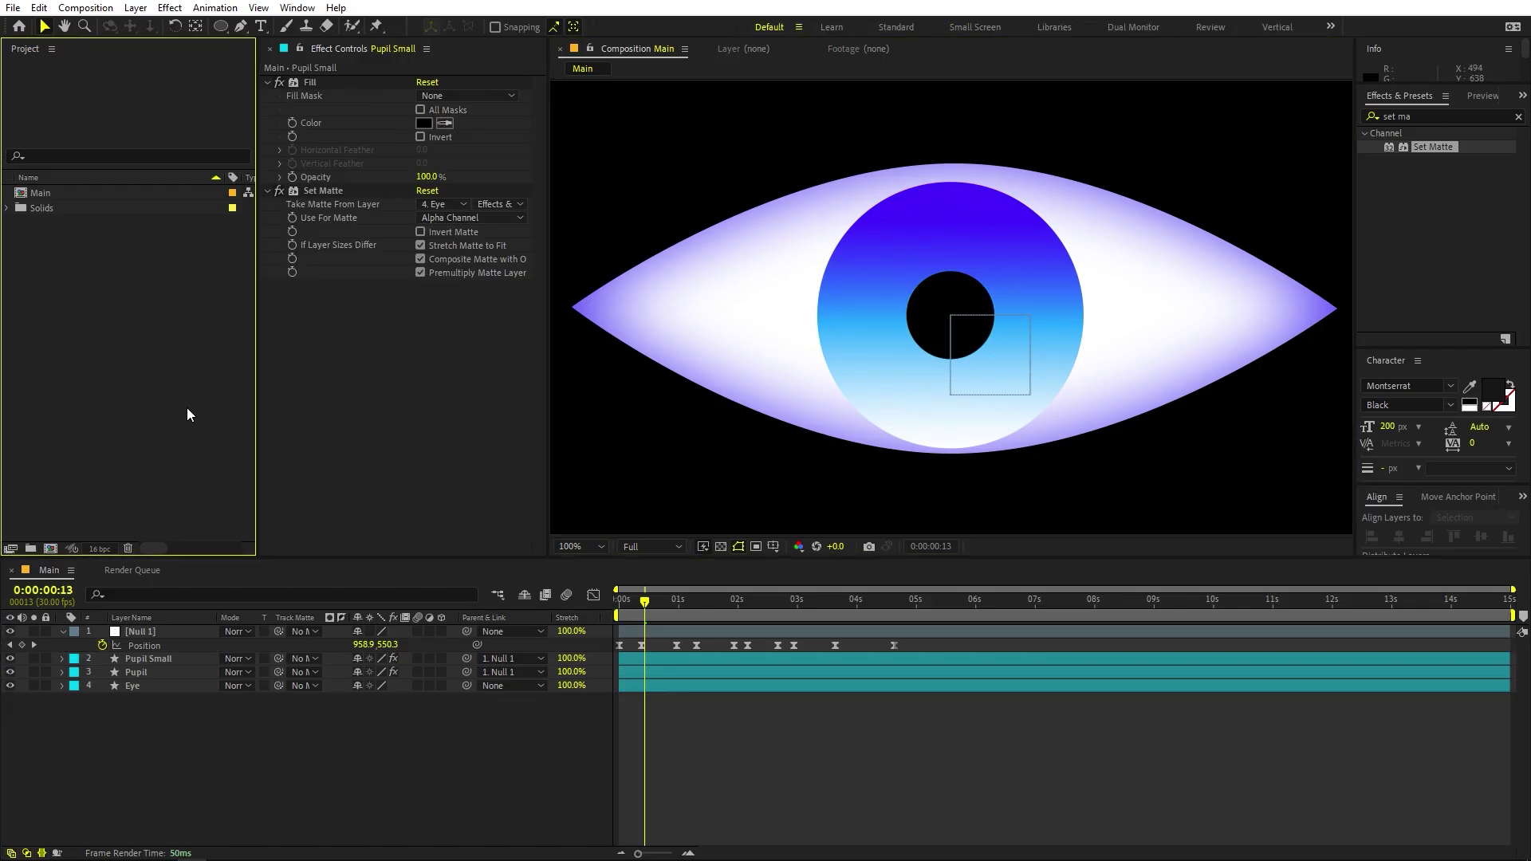
left_click(220, 26)
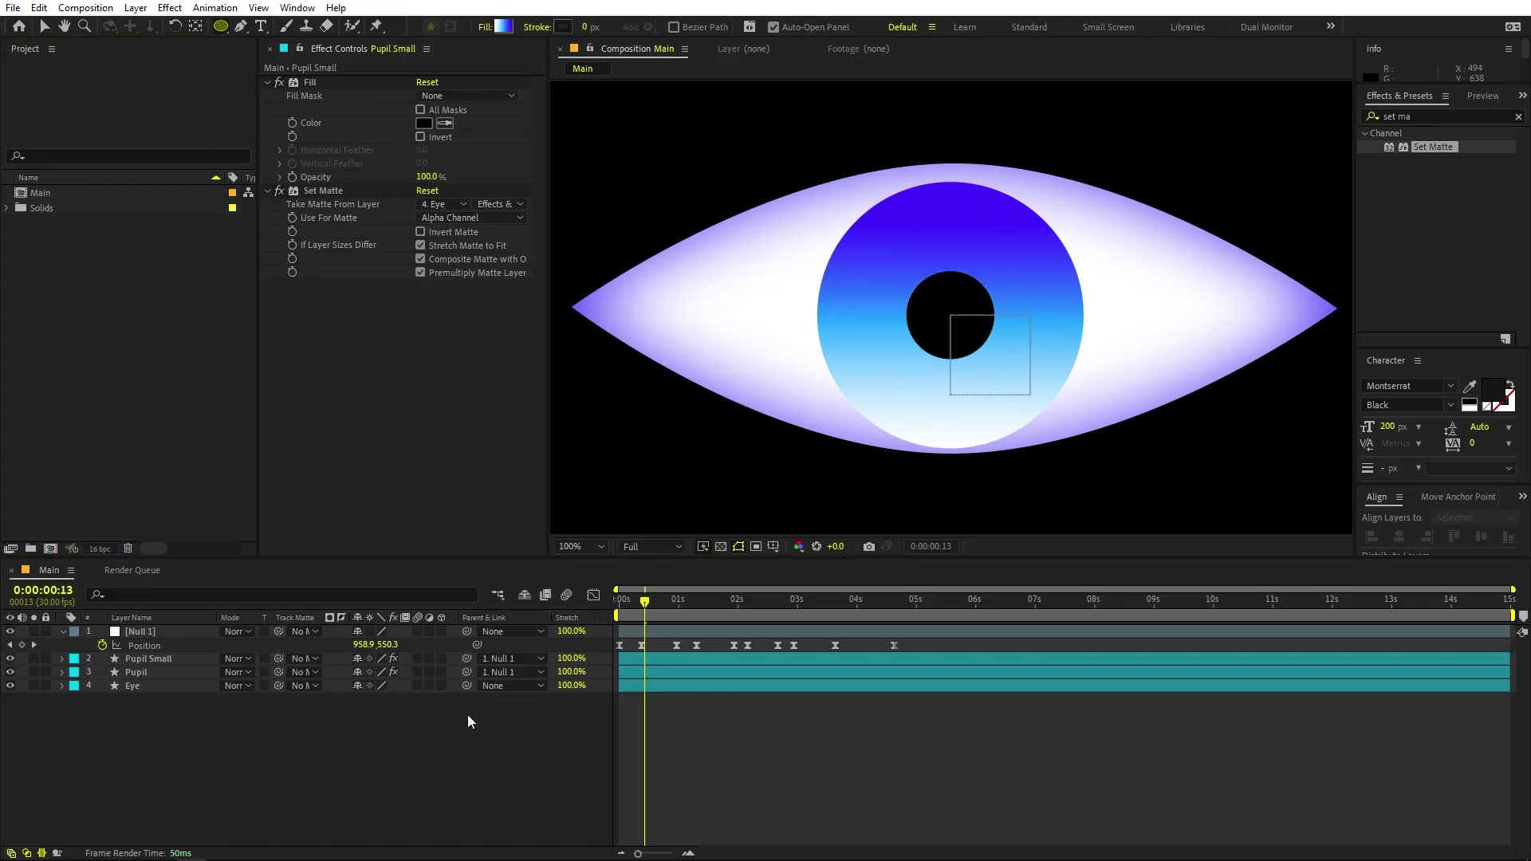
left_click(503, 26)
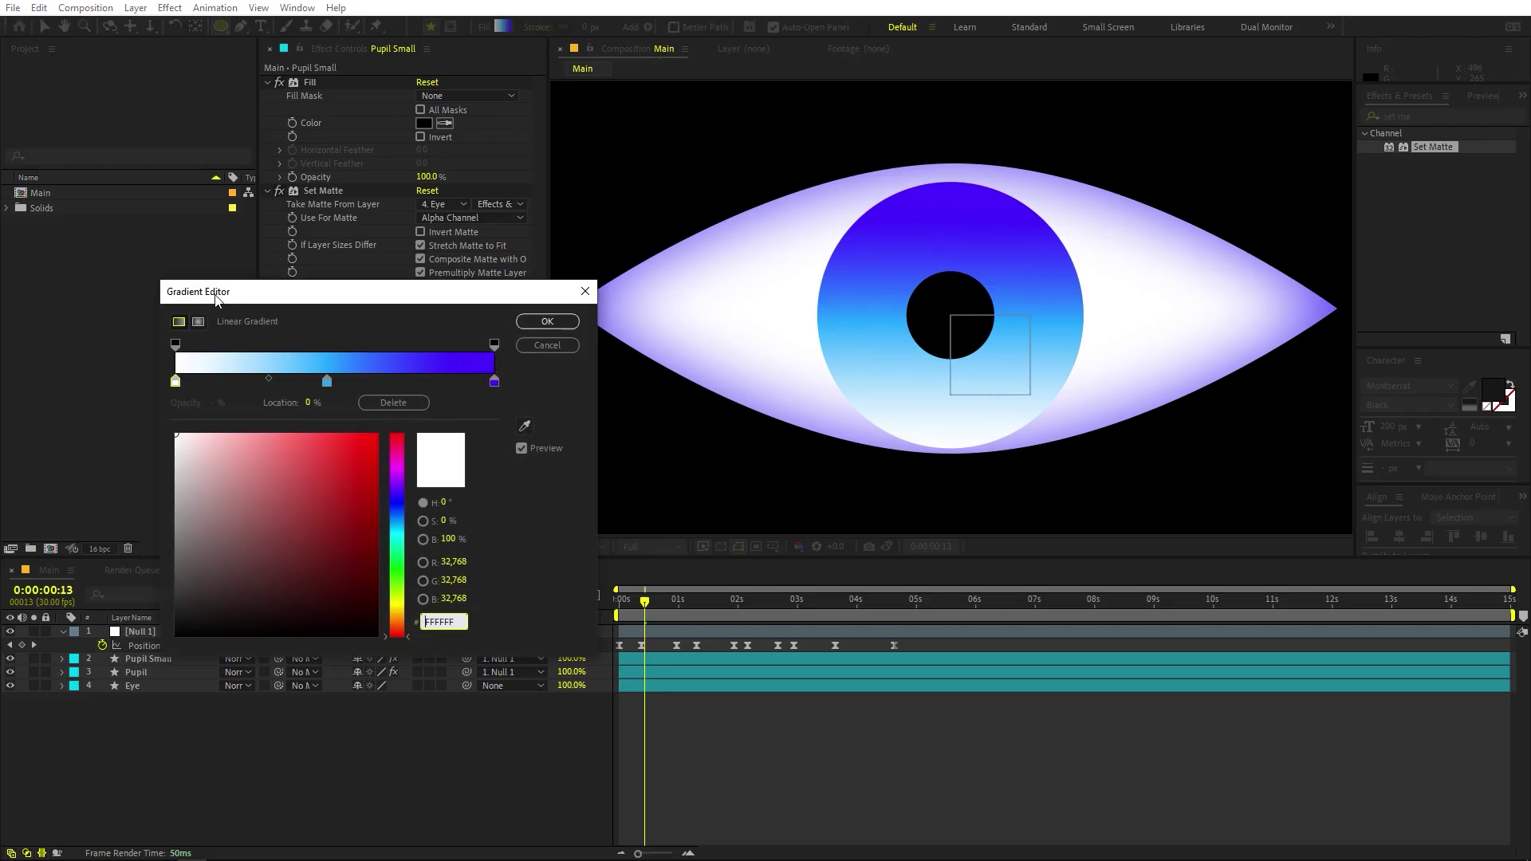
left_click(534, 345)
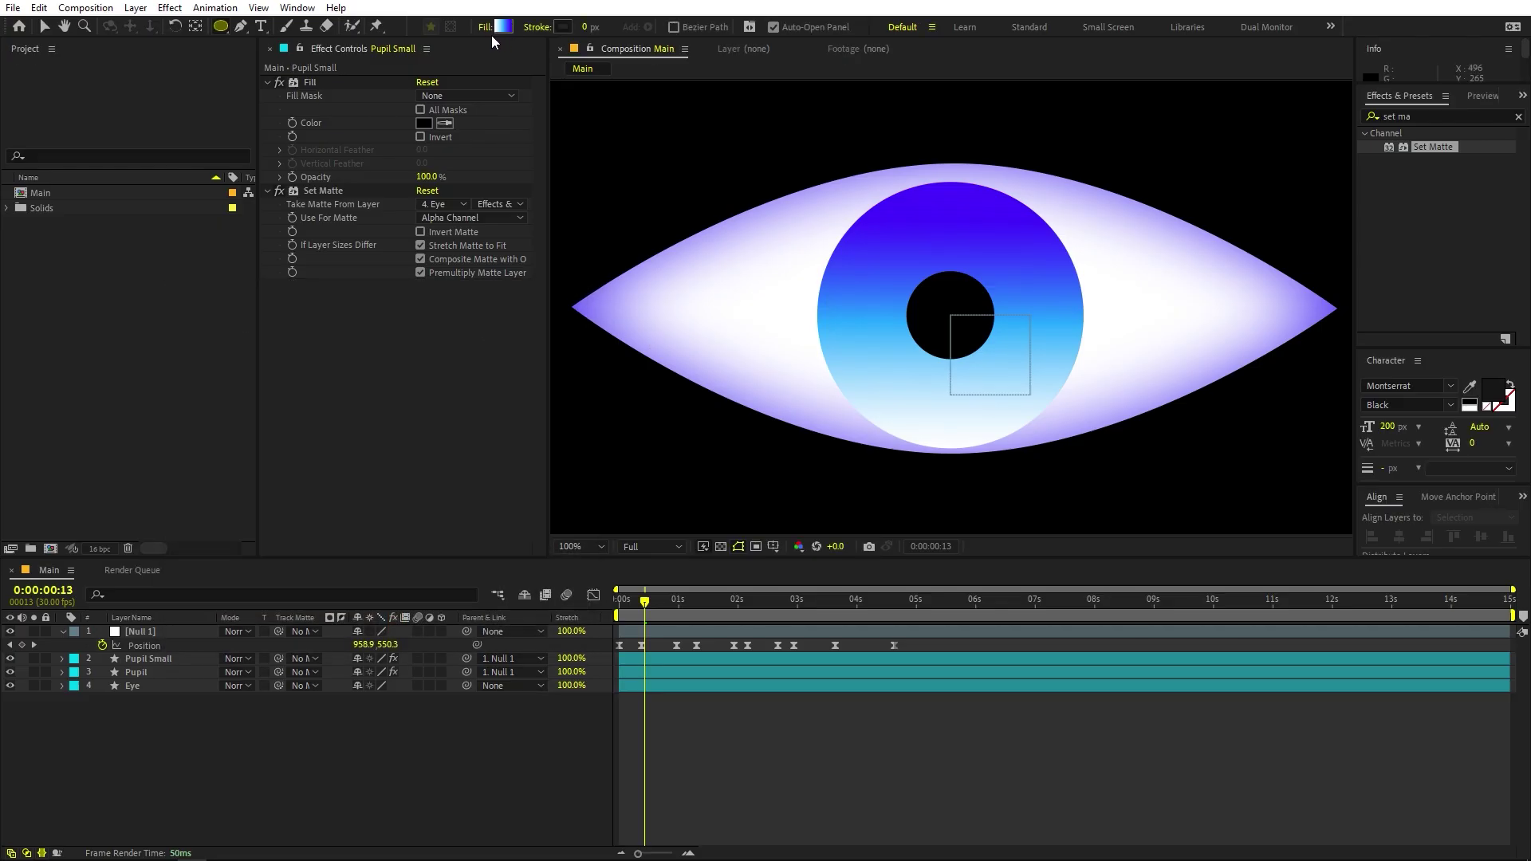
Switch the fill for new shapes to a solid color and set it to white, FFFFFF.
left_click(487, 28)
left_click(130, 197)
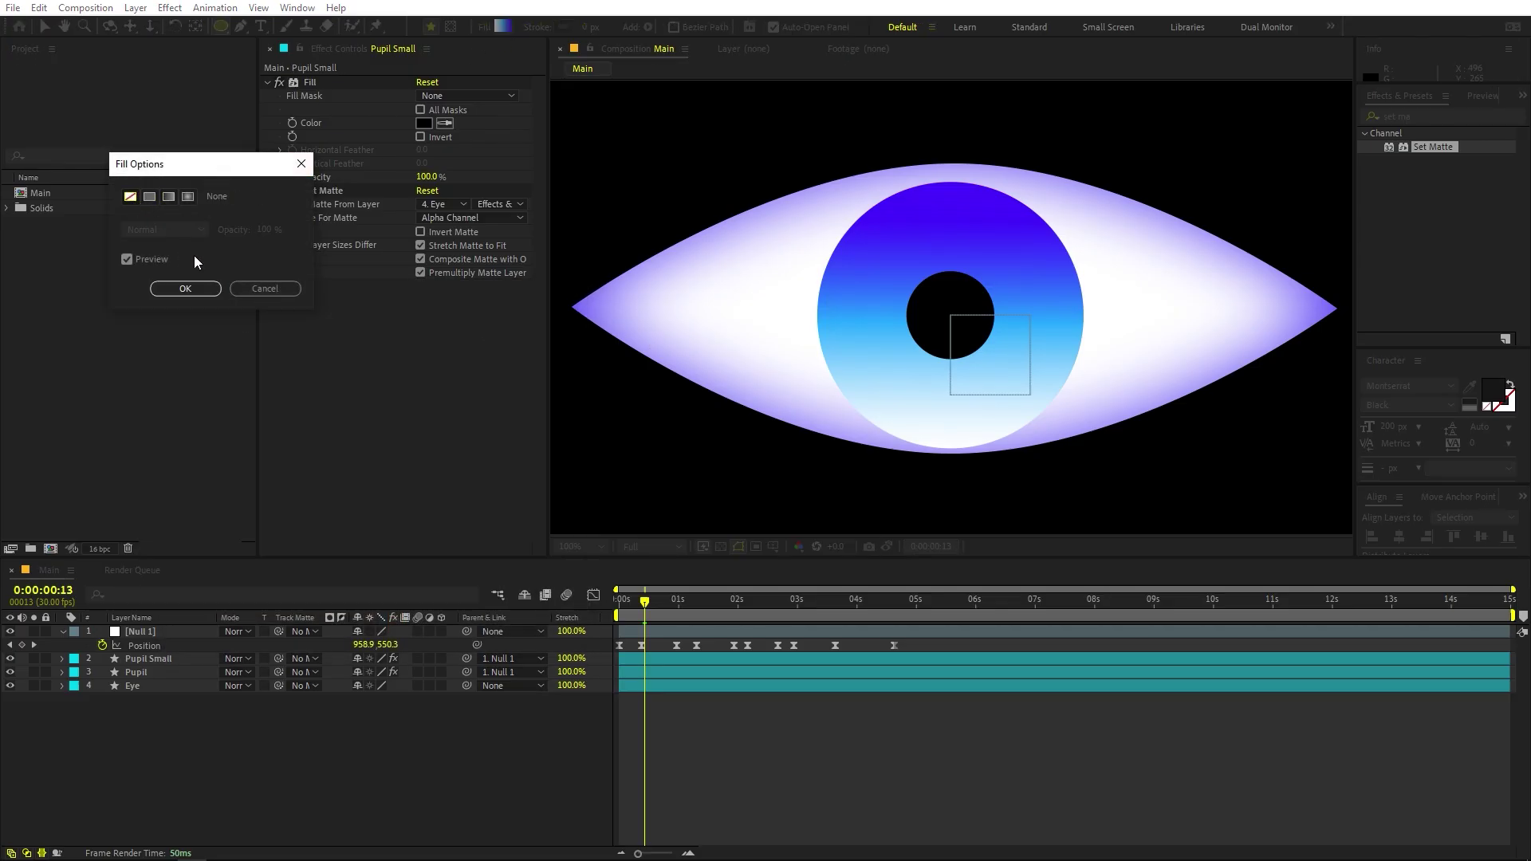
left_click(156, 197)
left_click(212, 285)
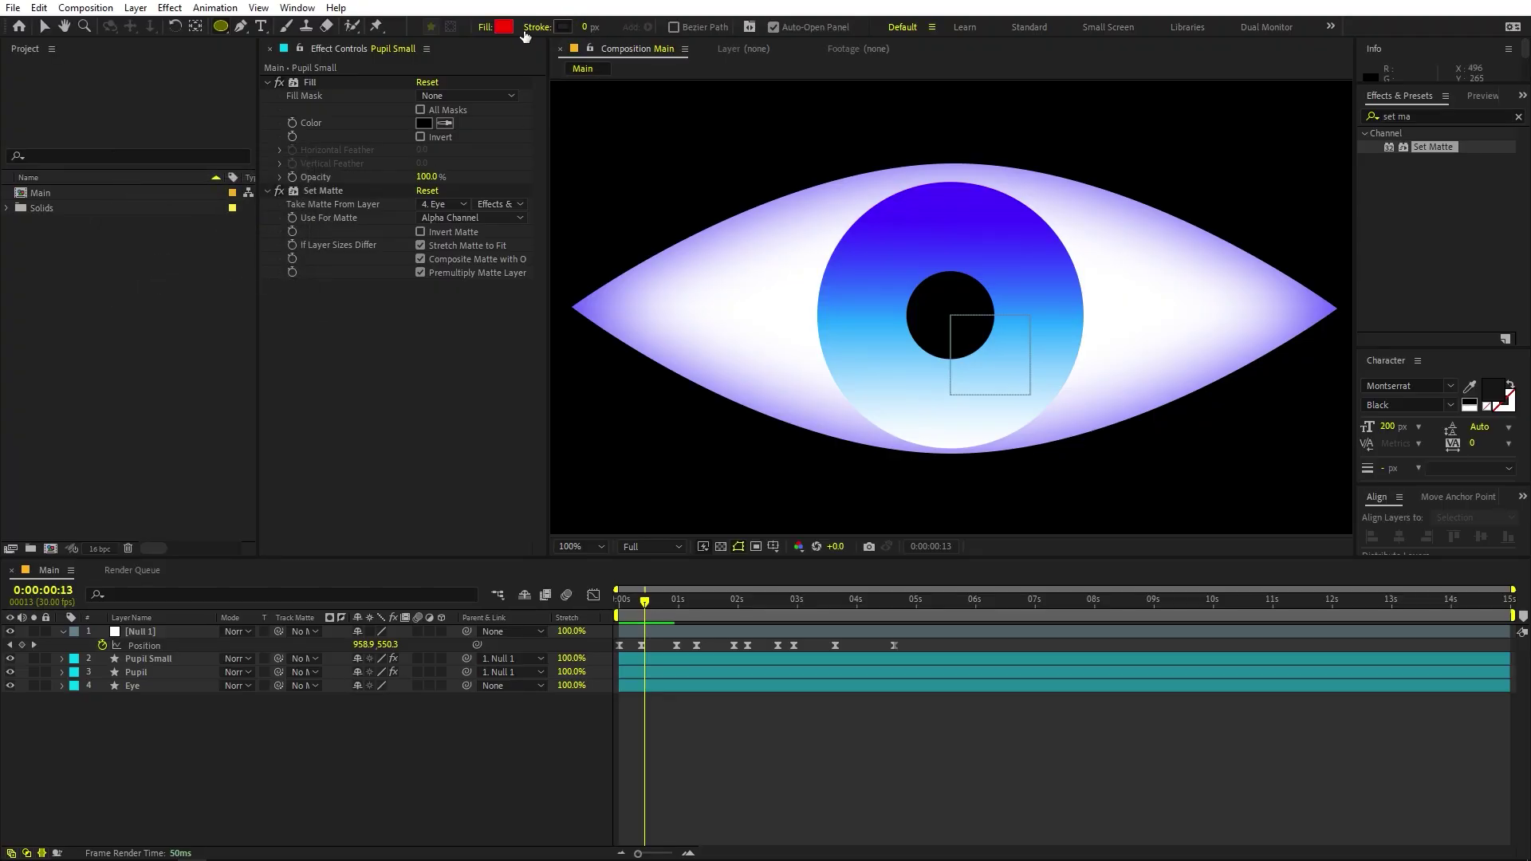
left_click(498, 29)
type("ffffff")
left_click(401, 315)
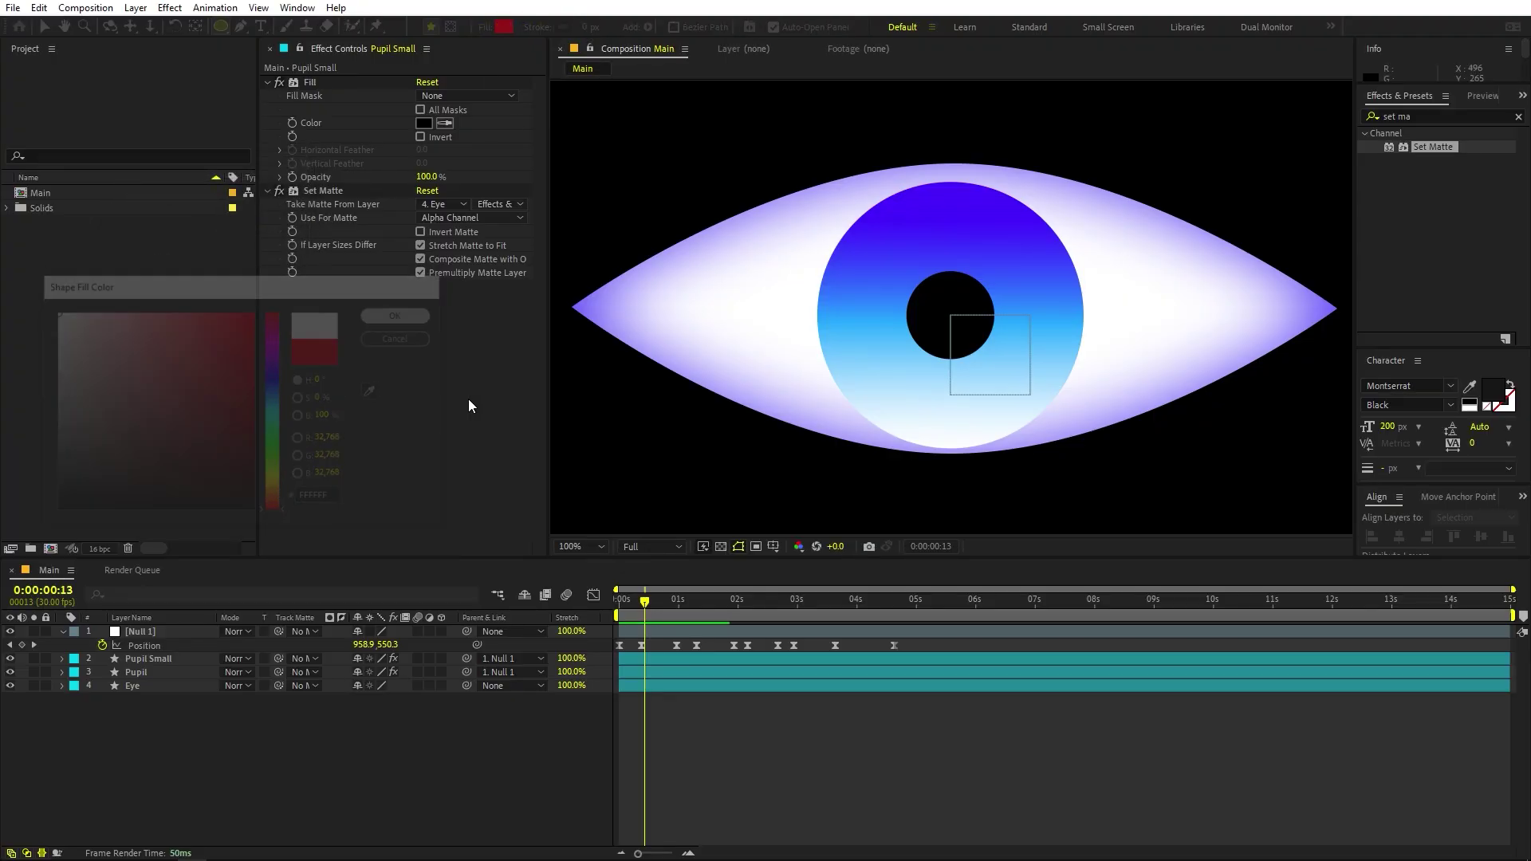
Draw a small white circle over the upper-left edge of the black pupil as a highlight.
left_click(802, 793)
left_click_drag(947, 309, 901, 279)
scroll(900, 279, "up", 1)
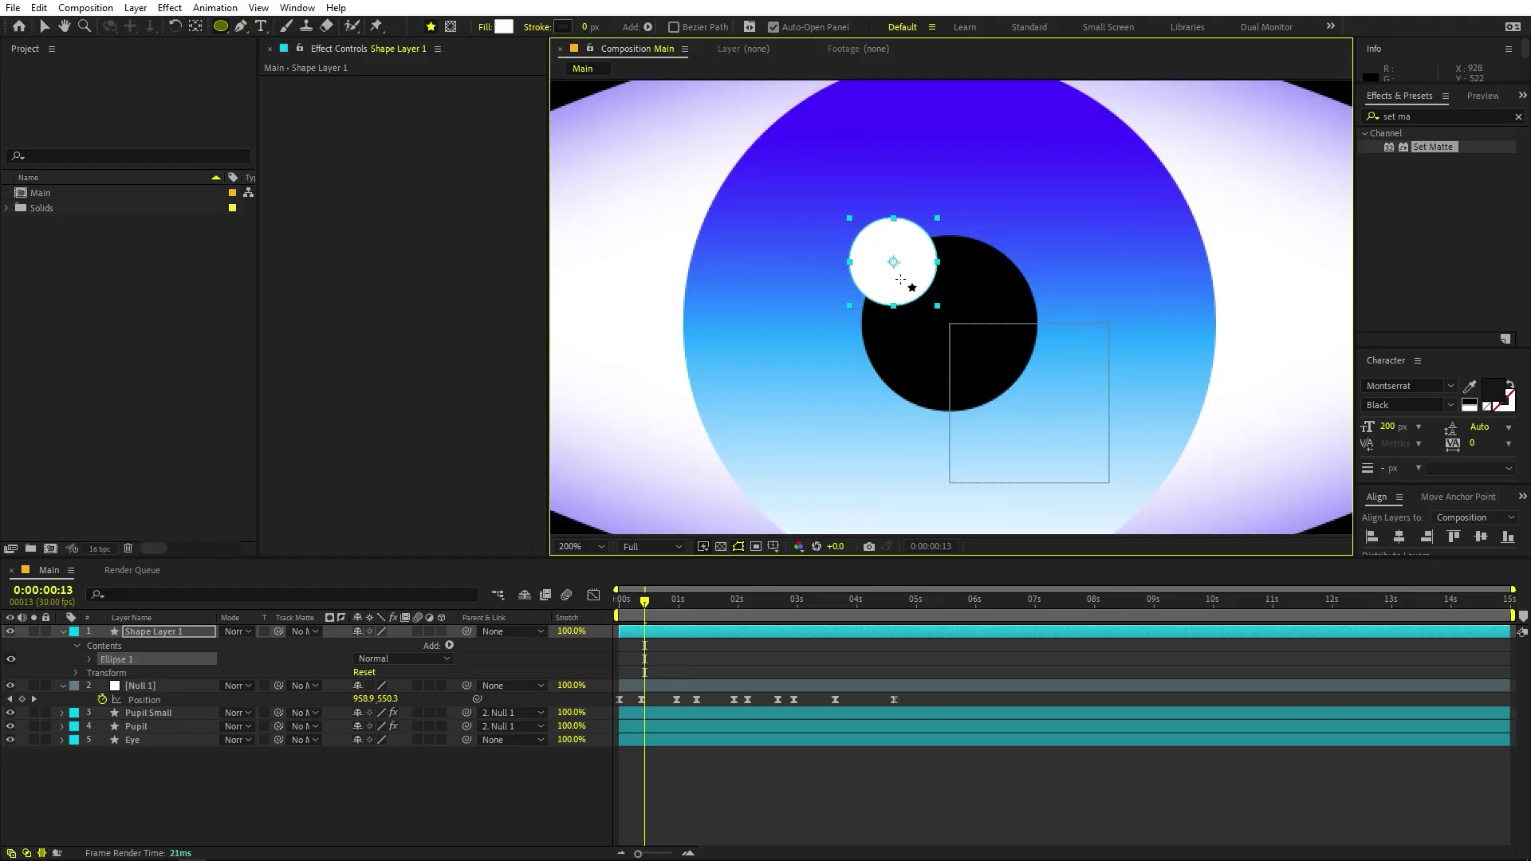
Apply Gaussian Blur to the white highlight circle with a Blurriness of 35.4 and inspect its edges up close.
key("ctrl+5")
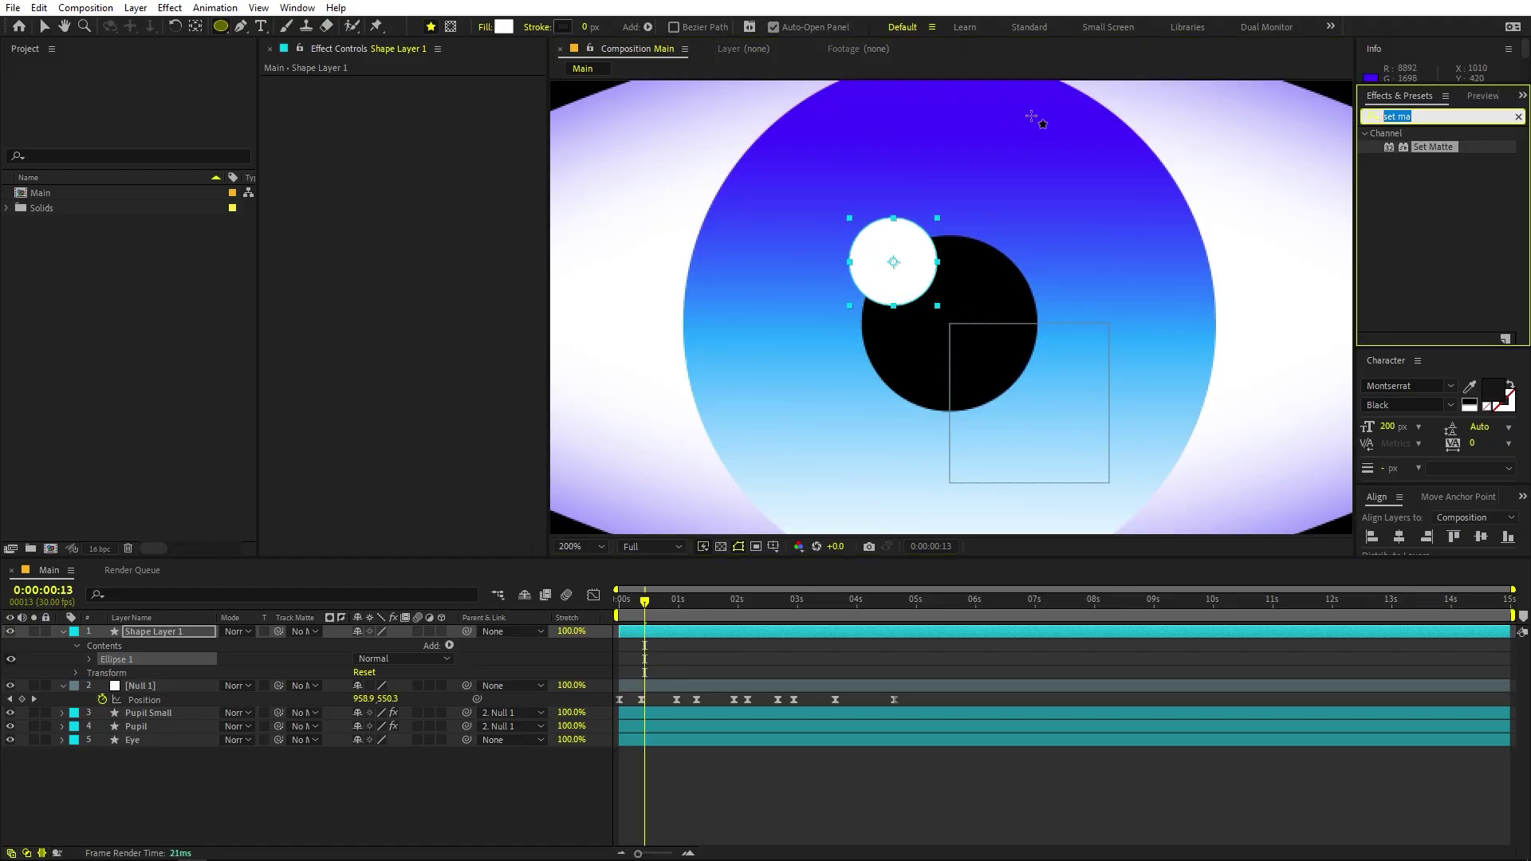
type("gaus")
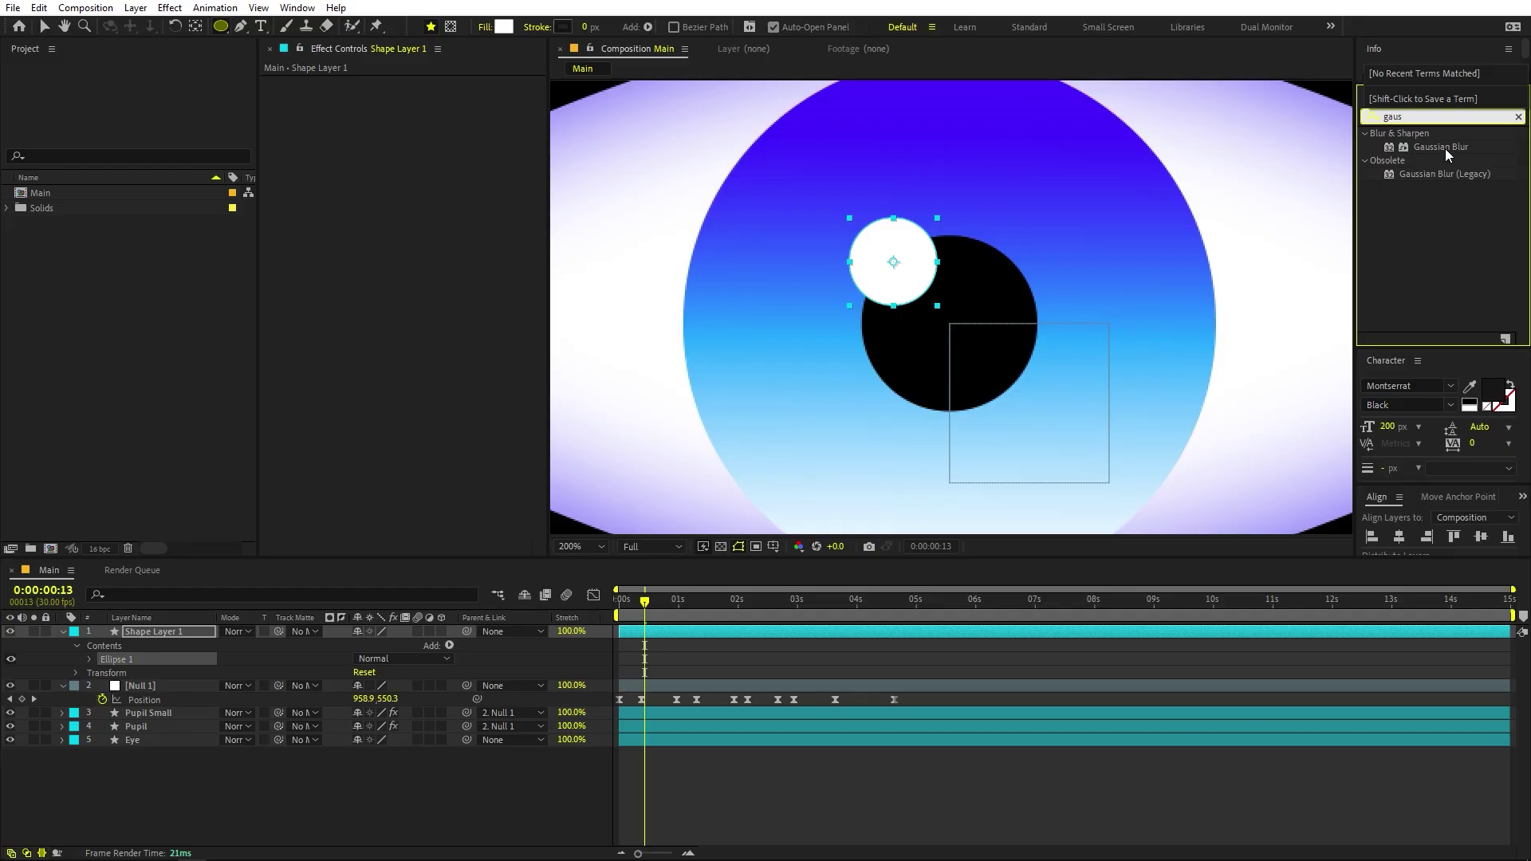
left_click_drag(1444, 148, 201, 630)
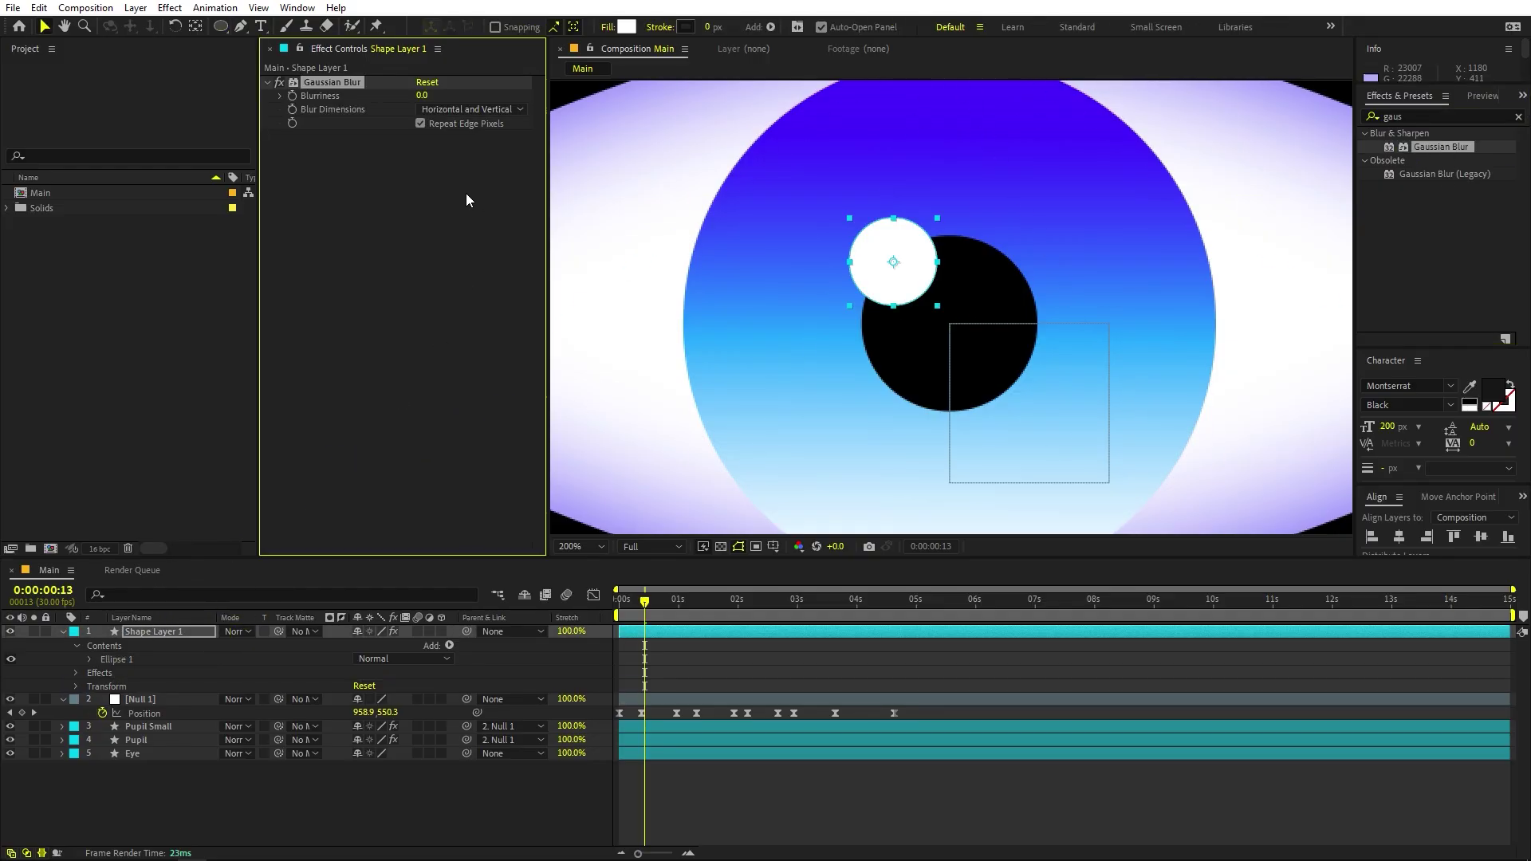
left_click_drag(423, 95, 757, 159)
scroll(854, 251, "up", 2)
left_click_drag(816, 216, 960, 409)
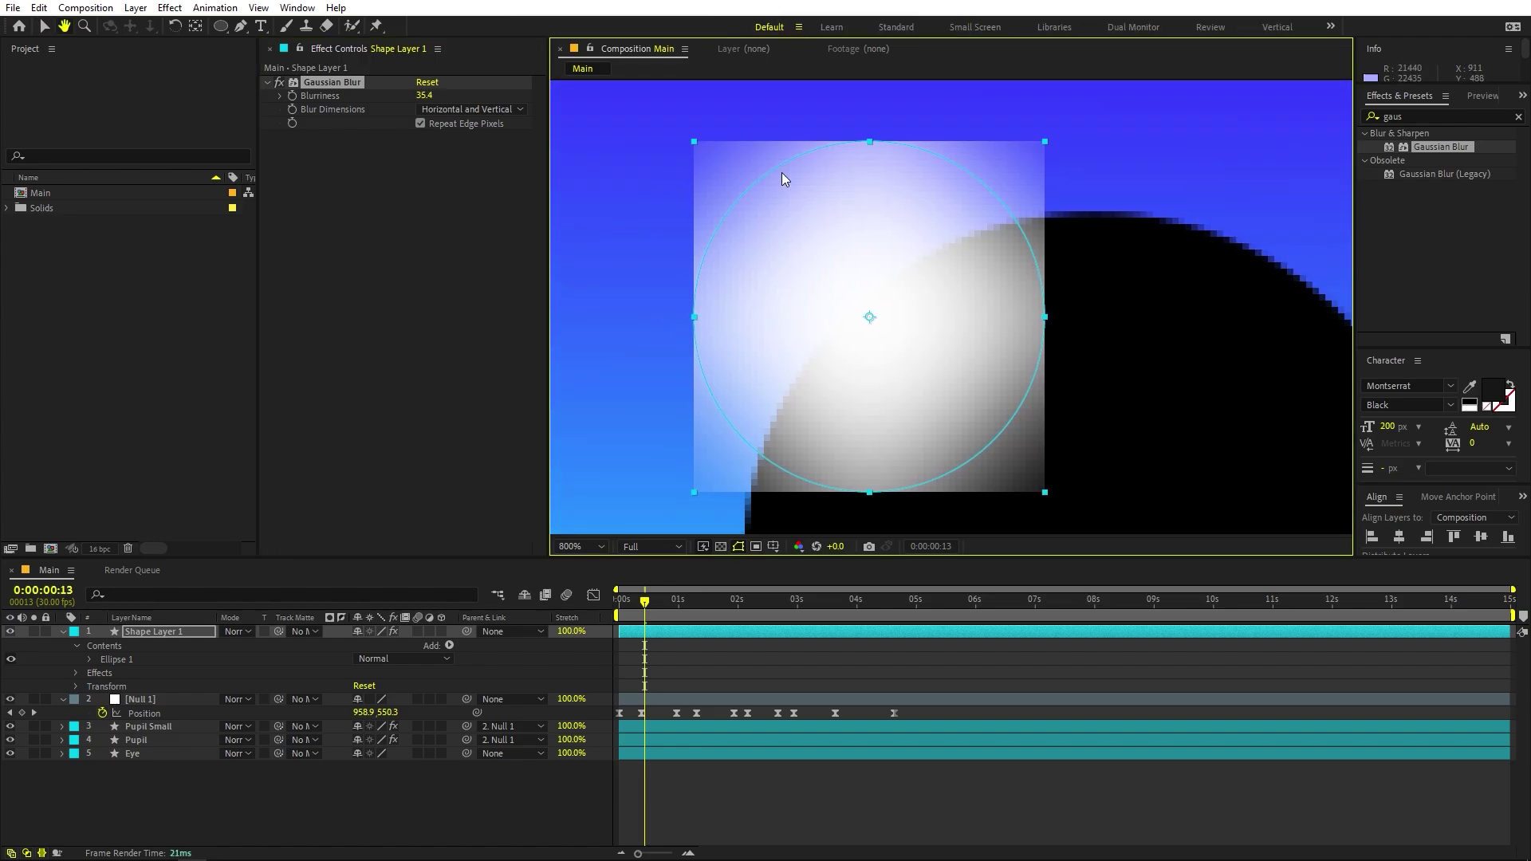
Turn off Repeat Edge Pixels for the highlight's Gaussian Blur and set its Blurriness to 31.4.
left_click(420, 123)
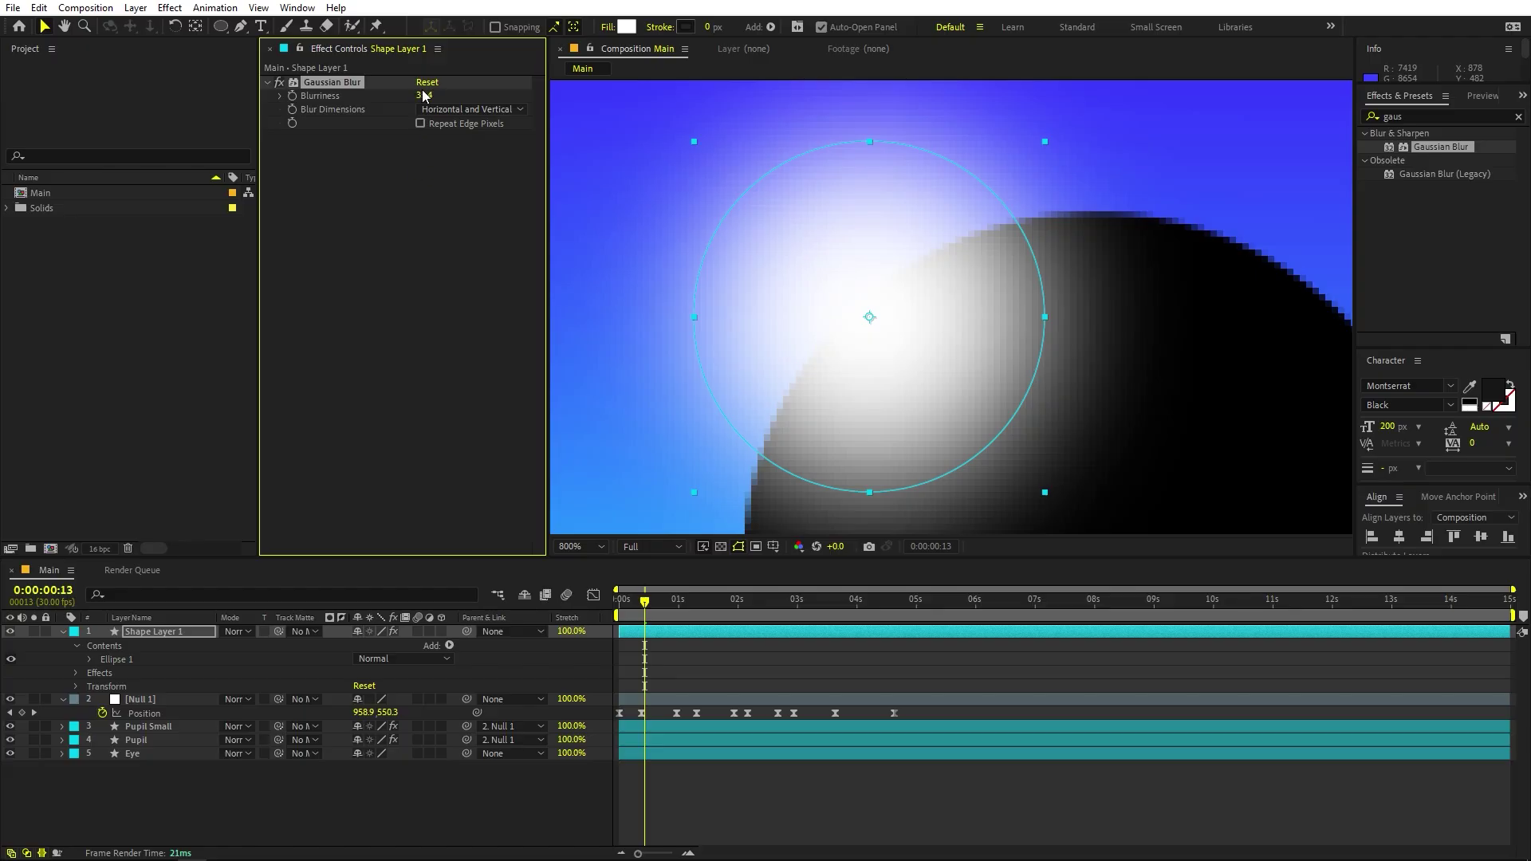
left_click_drag(425, 95, 413, 96)
scroll(873, 270, "down", 7)
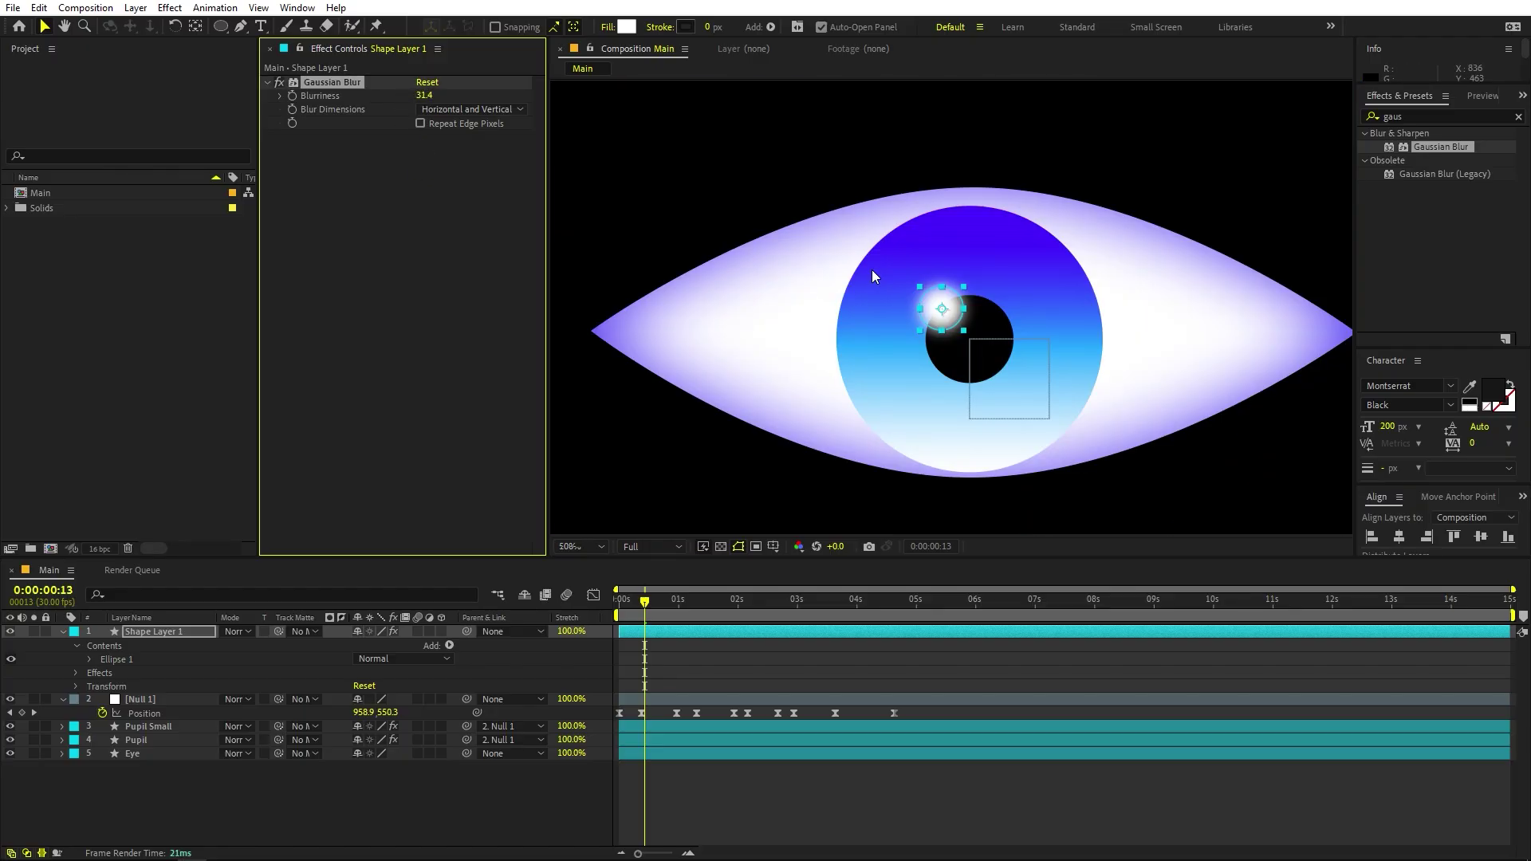
Enlarge the blurred highlight circle slightly and evenly around its center.
scroll(943, 319, "up", 2)
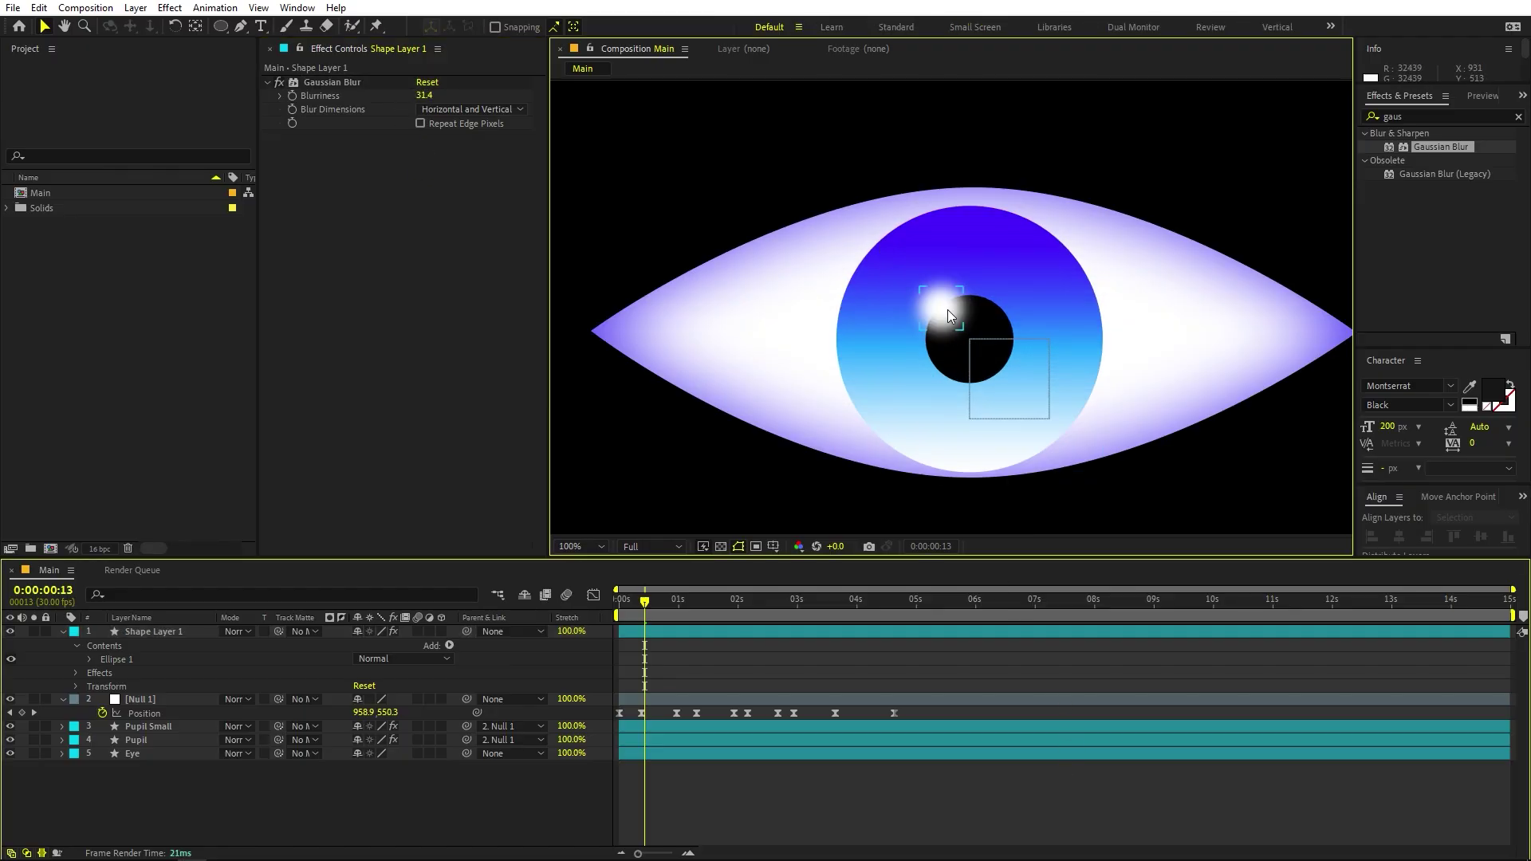
scroll(947, 309, "up", 2)
left_click_drag(976, 263, 985, 256)
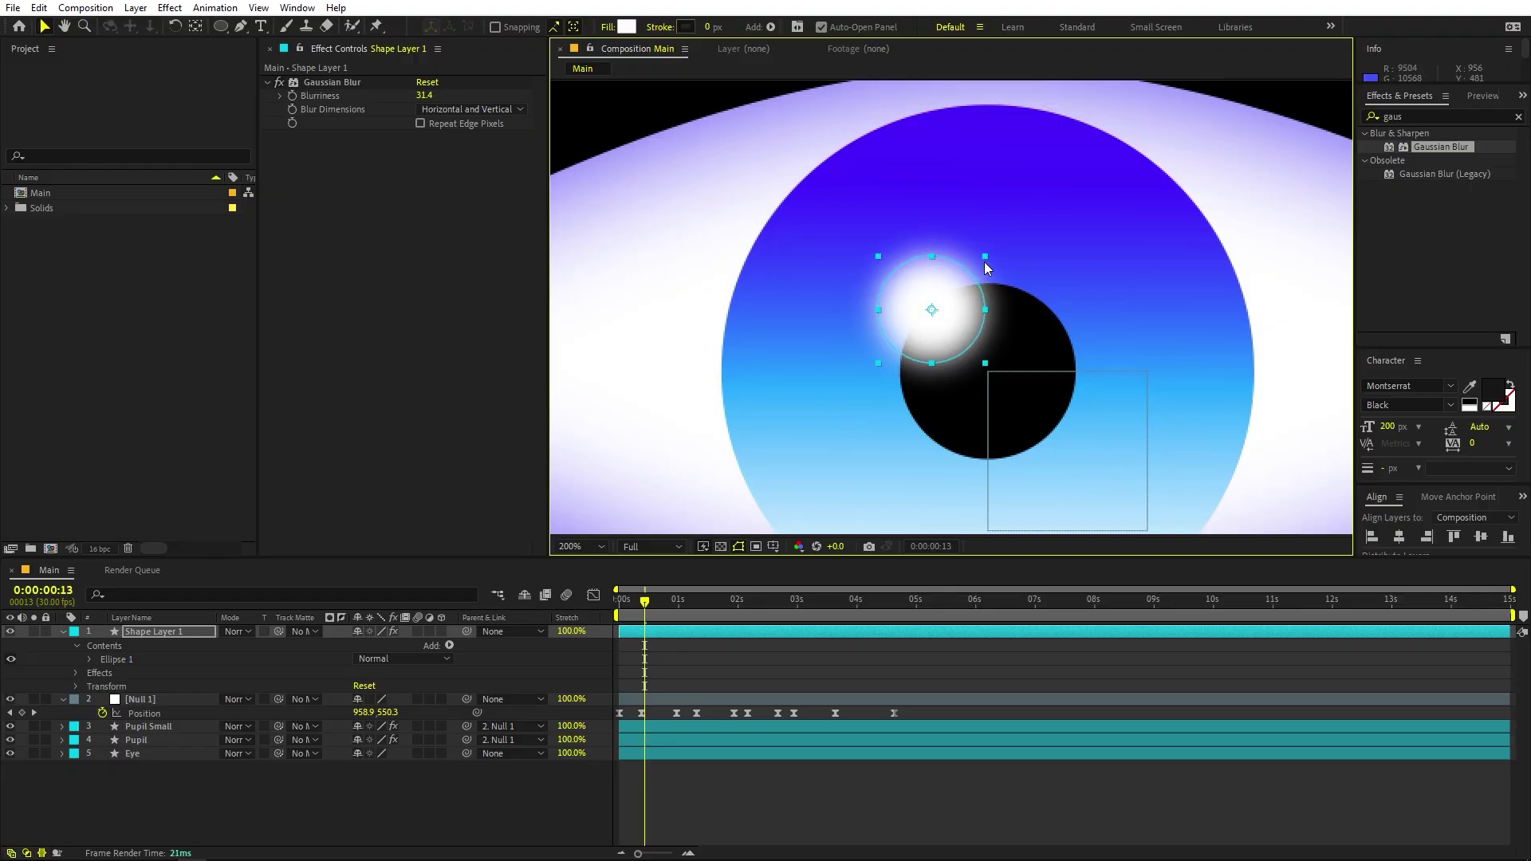
Duplicate the highlight layer, set the copy's Gaussian Blur Blurriness to 18.7 and its Scale to 77%.
left_click(191, 633)
key("ctrl+d")
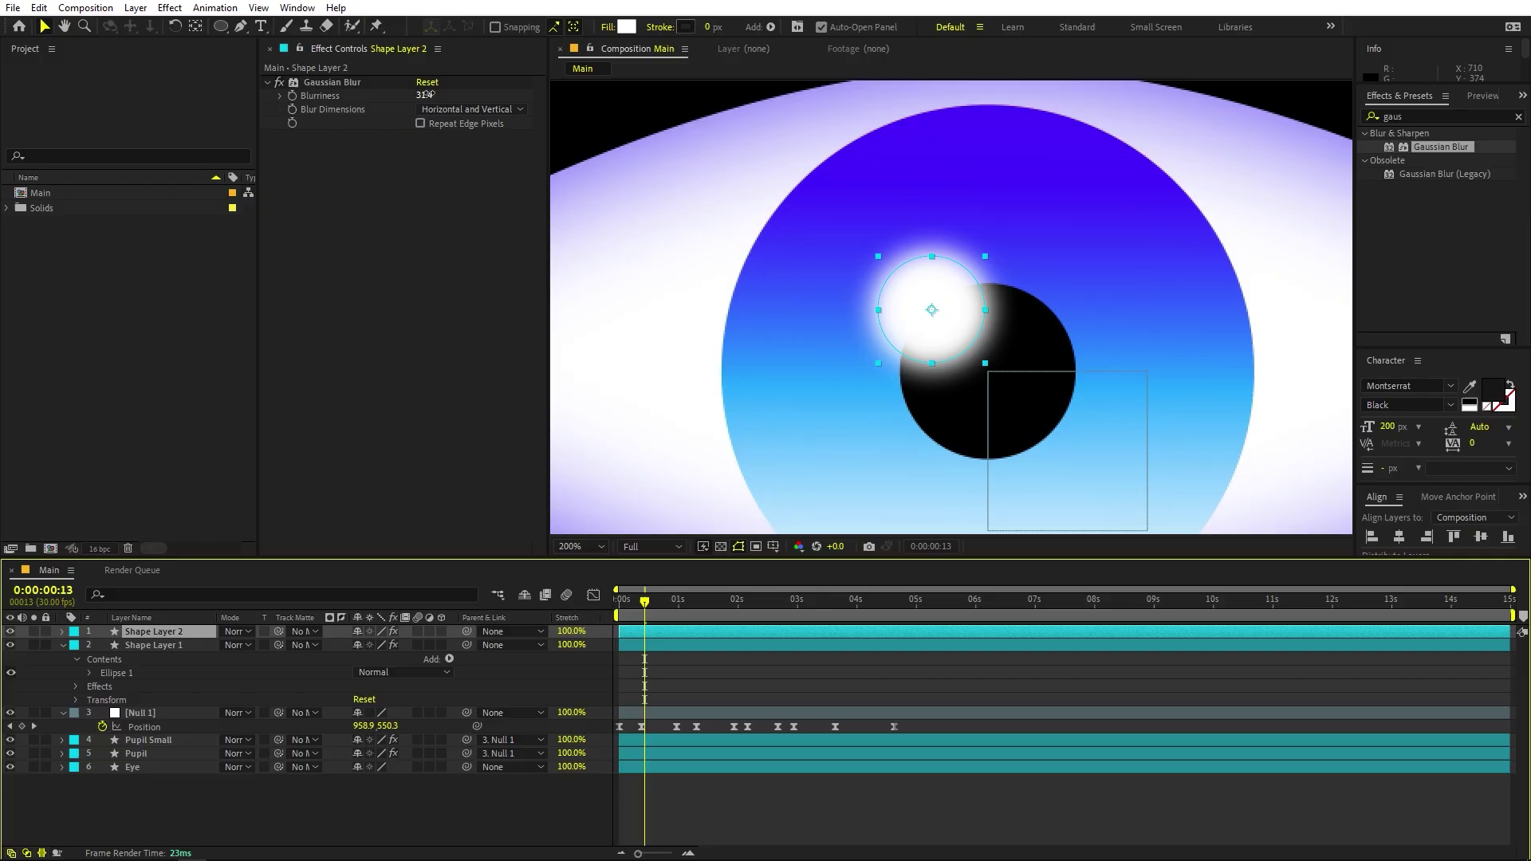
left_click_drag(428, 94, 374, 97)
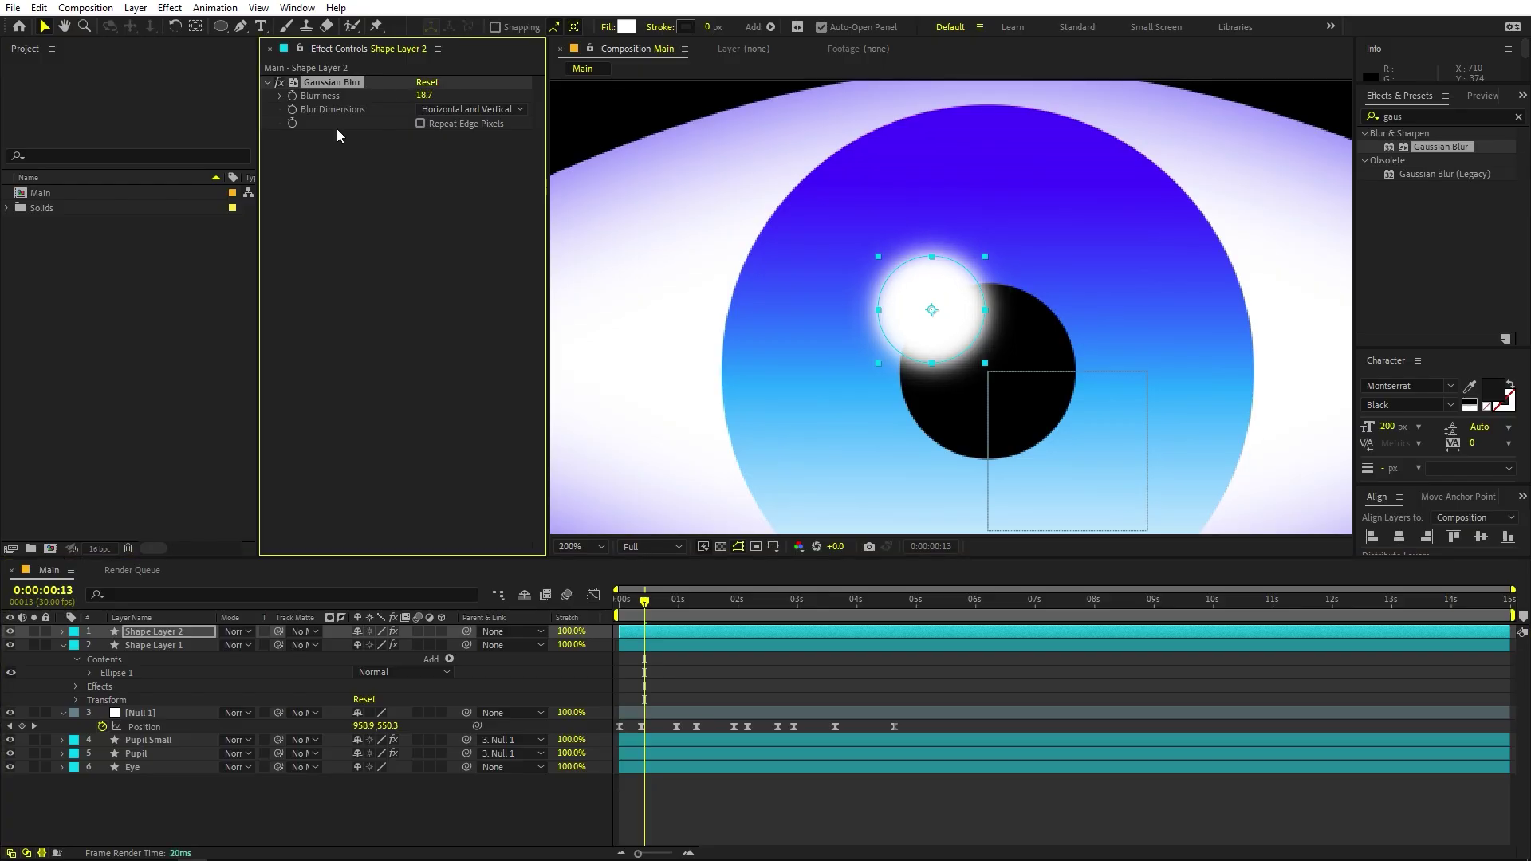
key("s")
left_click_drag(376, 644, 64, 687)
left_click(855, 715)
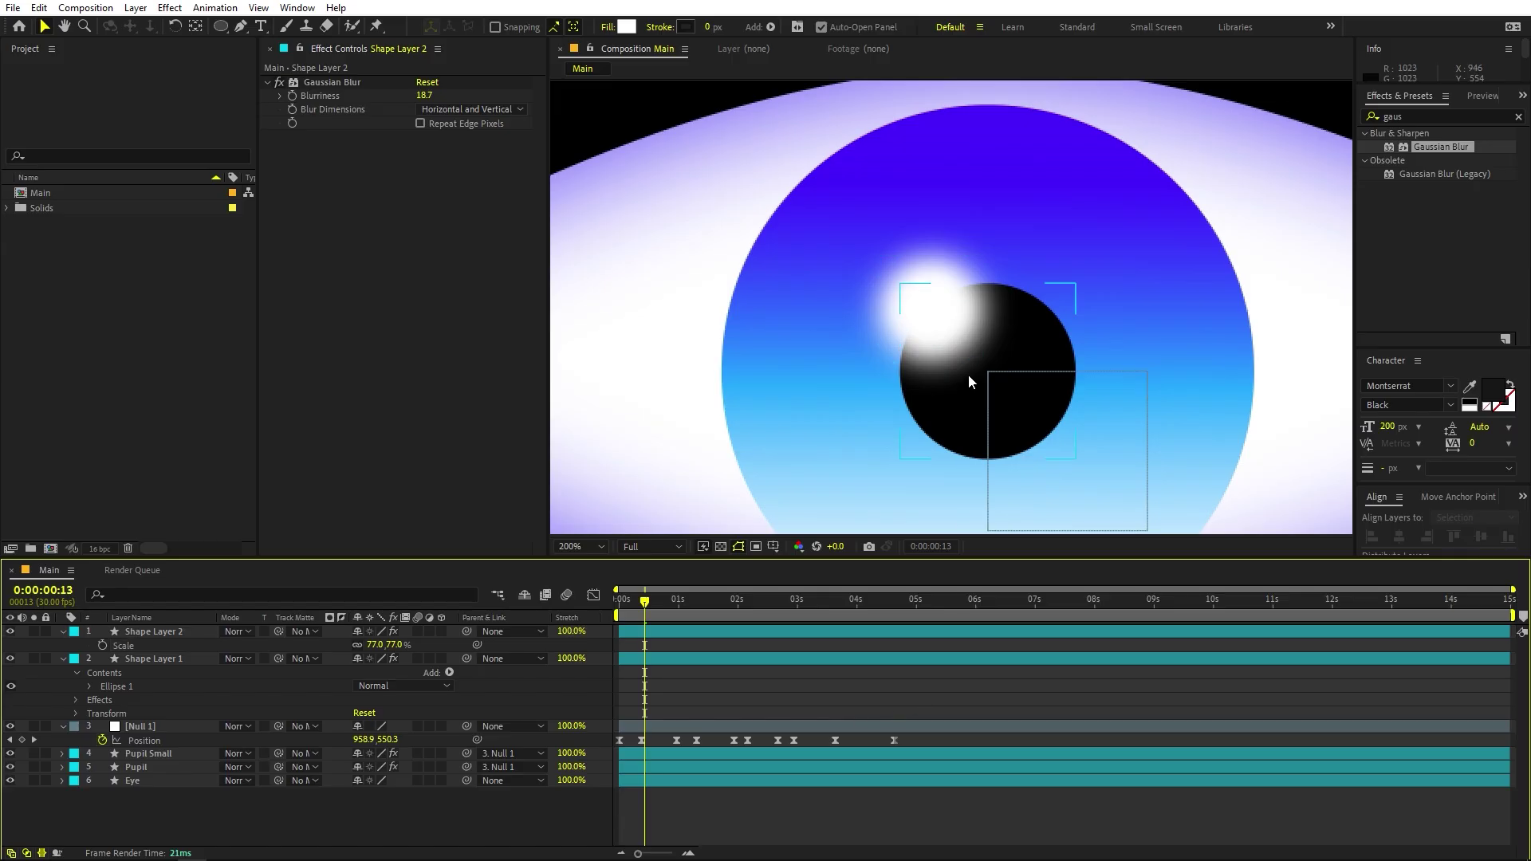
Collapse the expanded properties of all layers in the timeline and clear the layer selection.
scroll(970, 378, "down", 2)
scroll(981, 389, "up", 2)
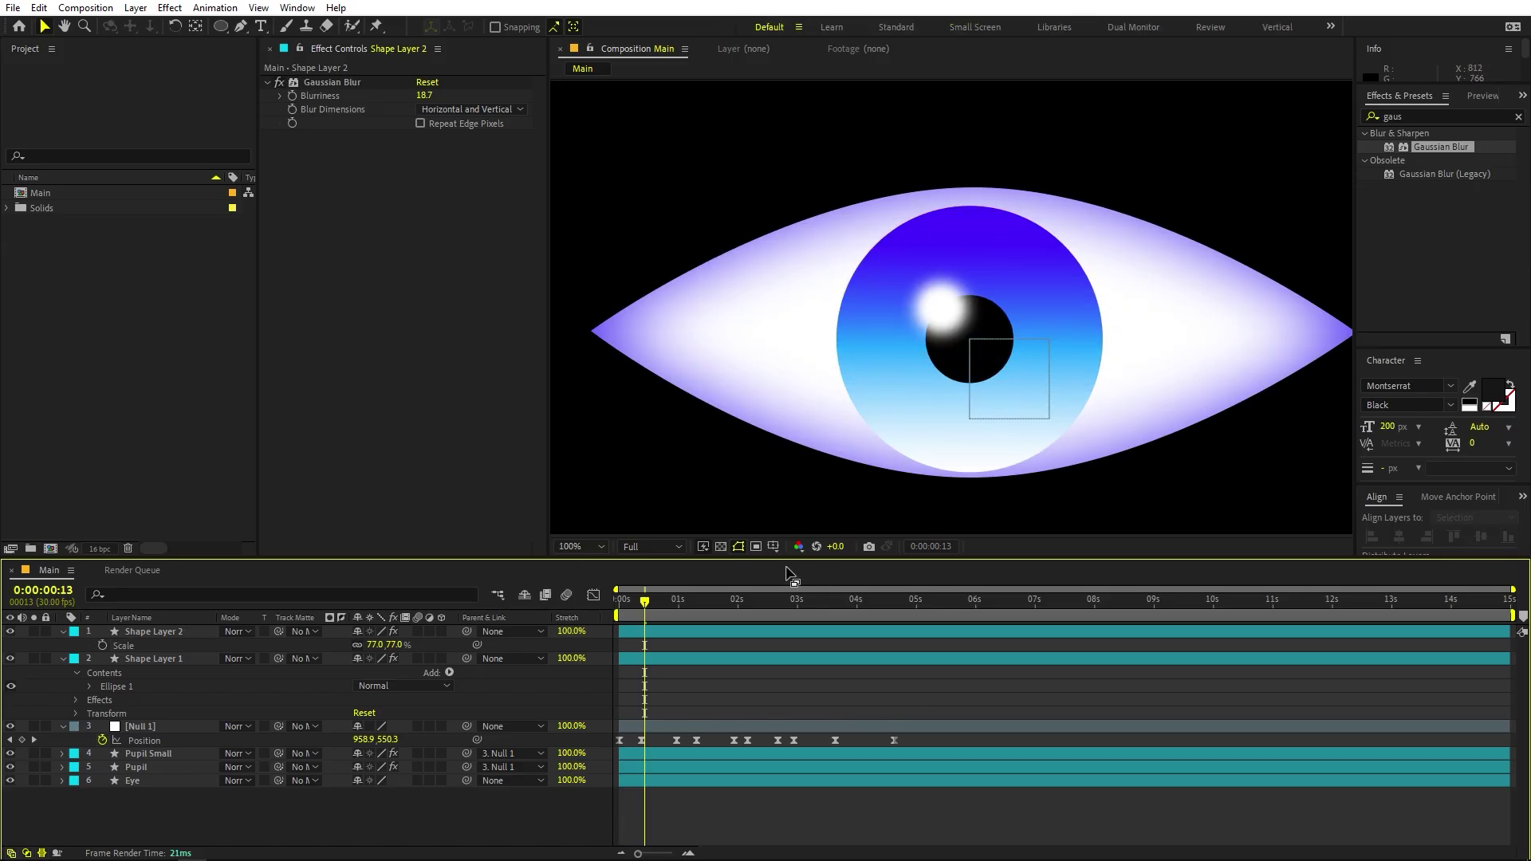
key("ctrl+a")
key("ctrl+grave")
left_click(763, 764)
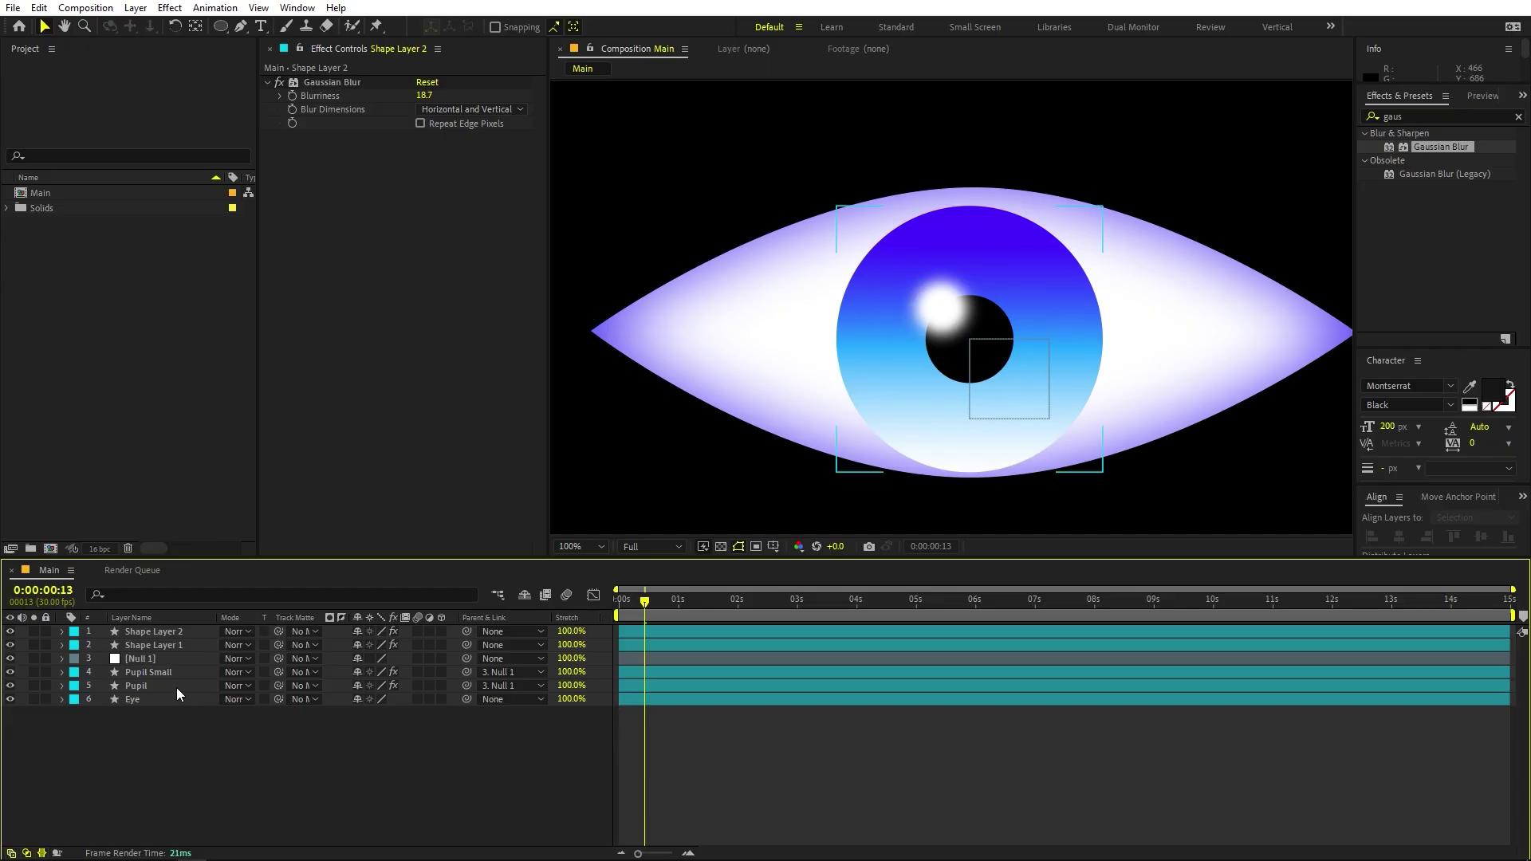
Add an Inner Shadow layer style to the Pupil layer.
left_click(156, 685)
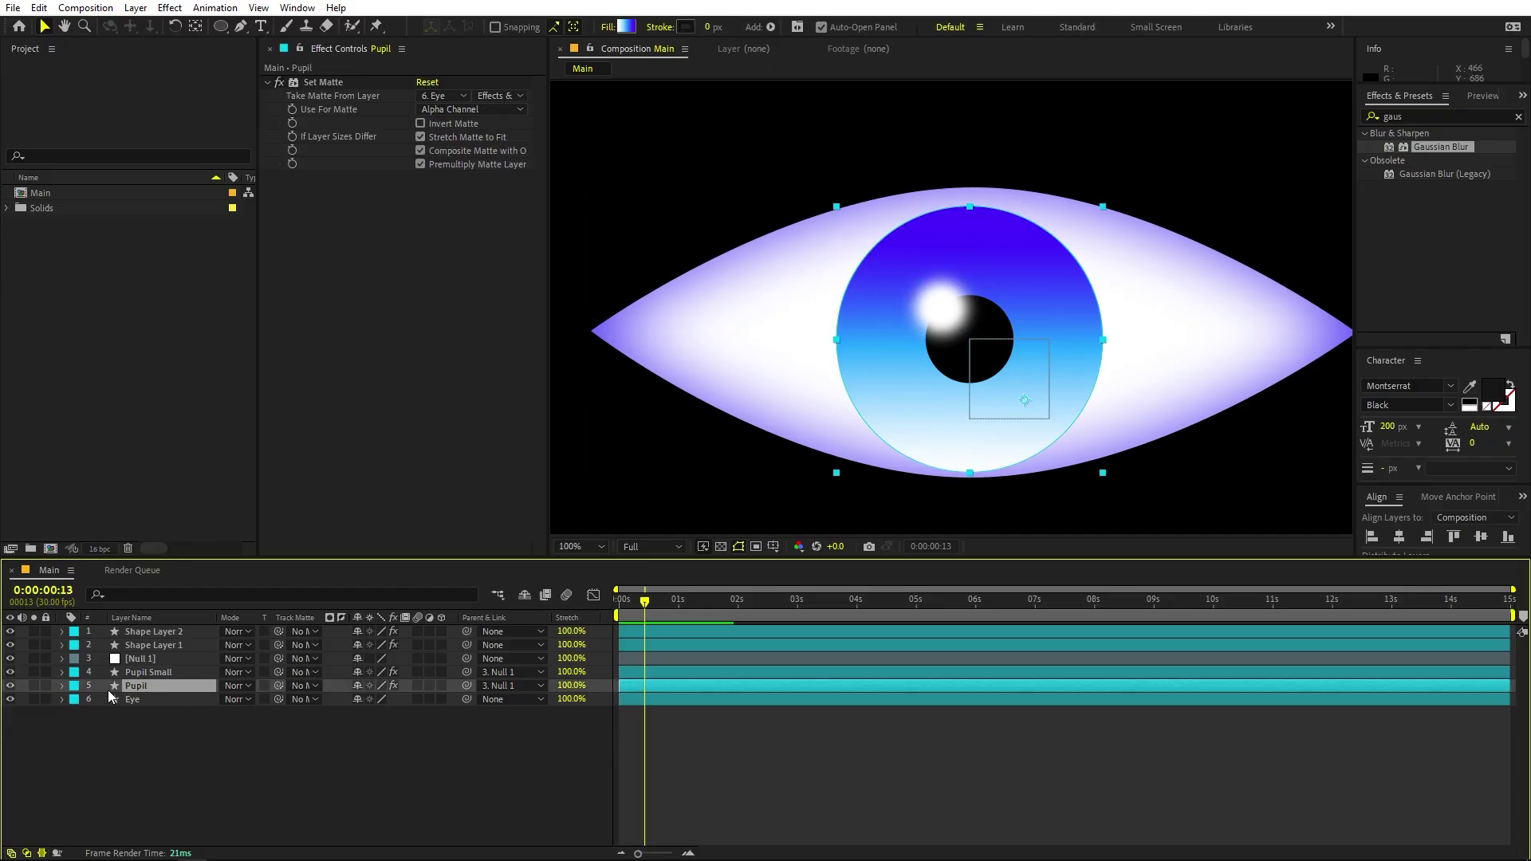
right_click(130, 686)
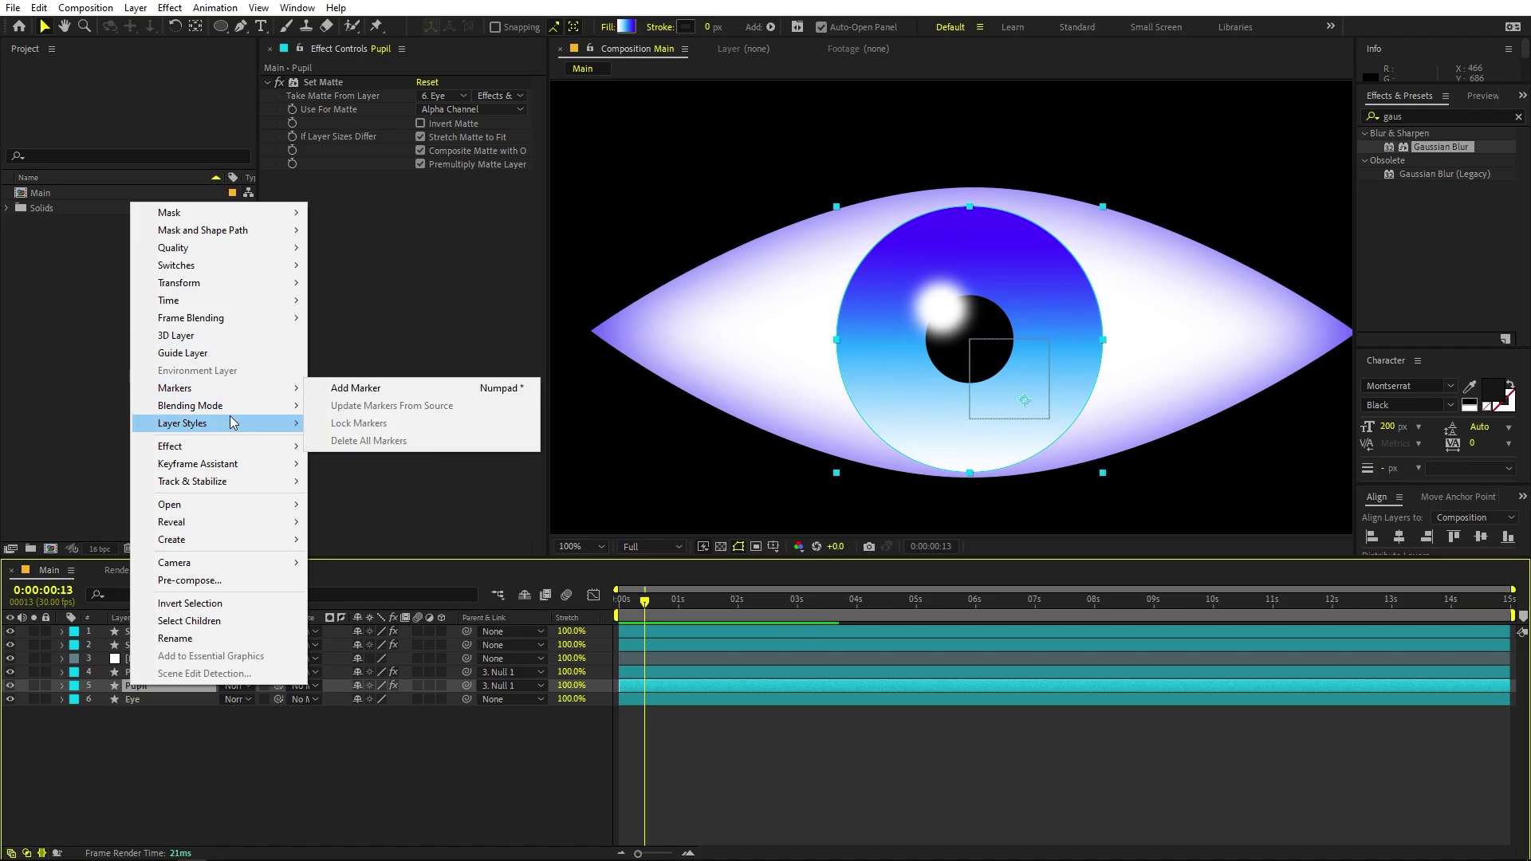
mouse_move(234, 423)
left_click(360, 499)
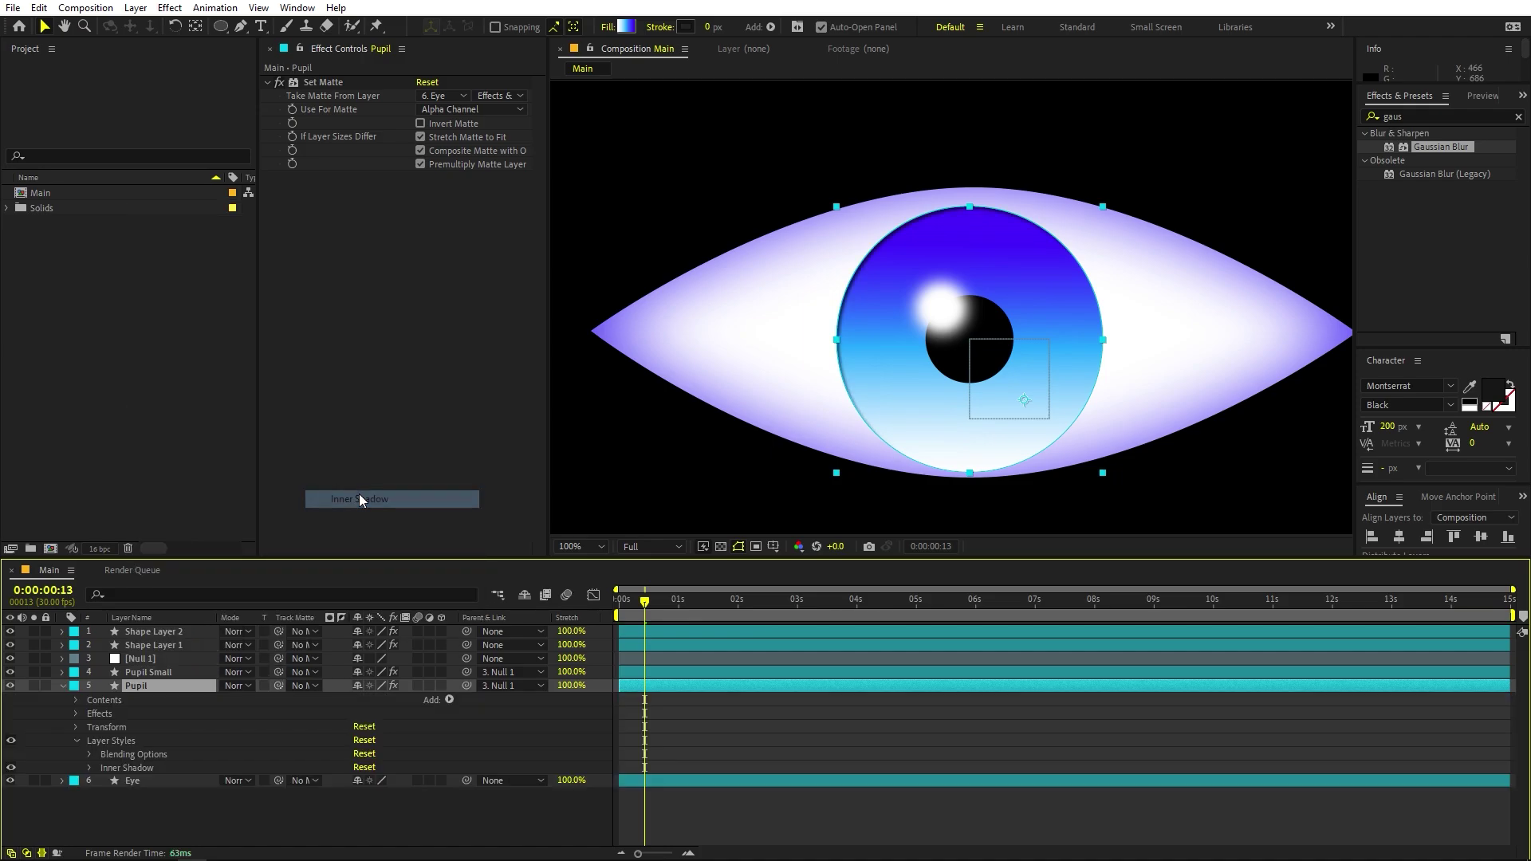
Set the Pupil layer's Inner Shadow Distance to 0 and its Size to 27.
left_click(89, 766)
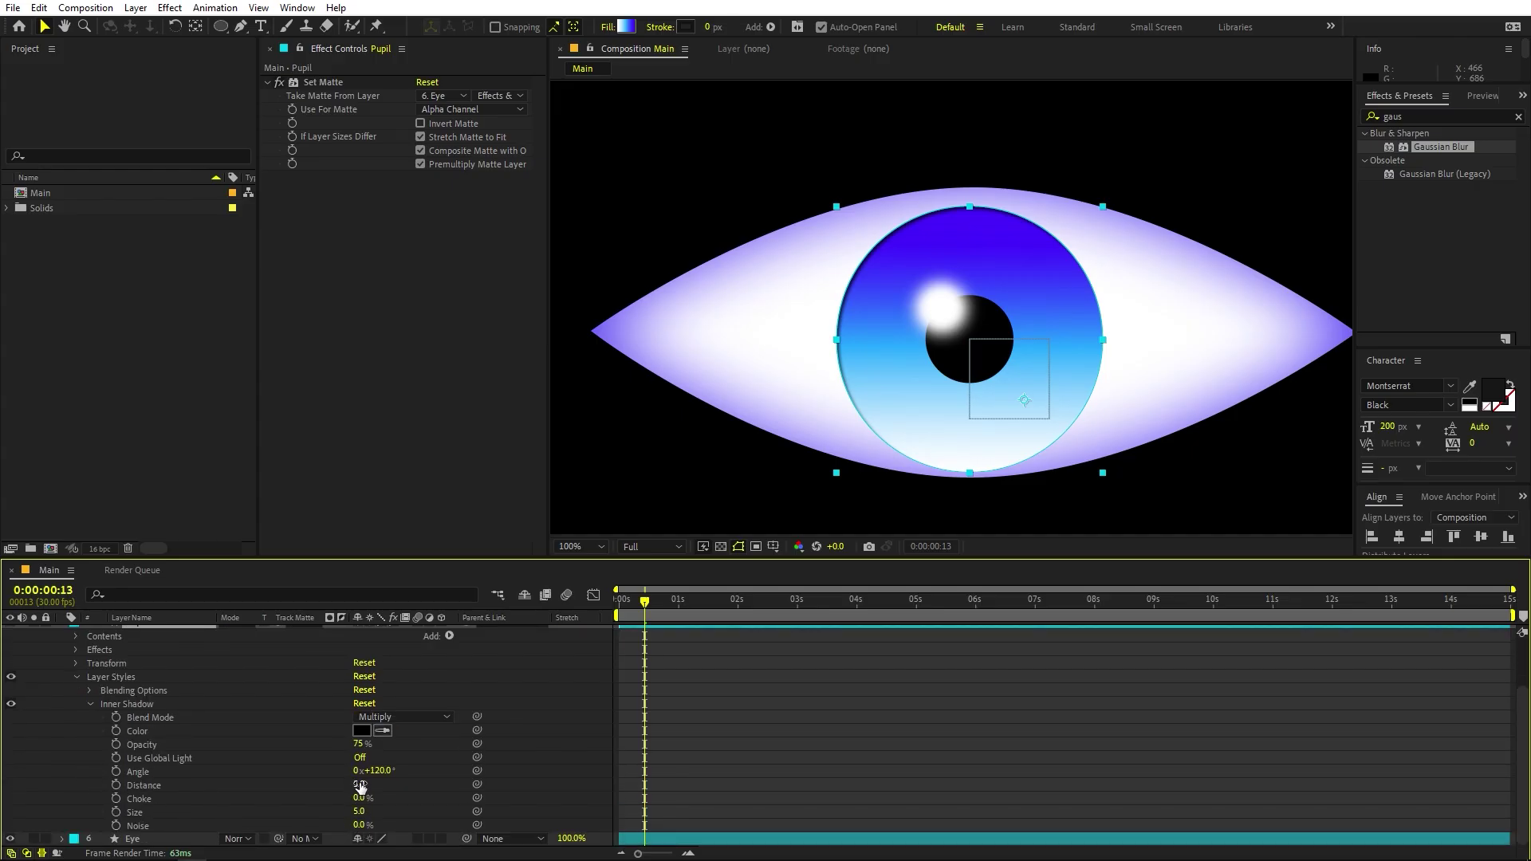
left_click(356, 784)
type("0")
key("Return")
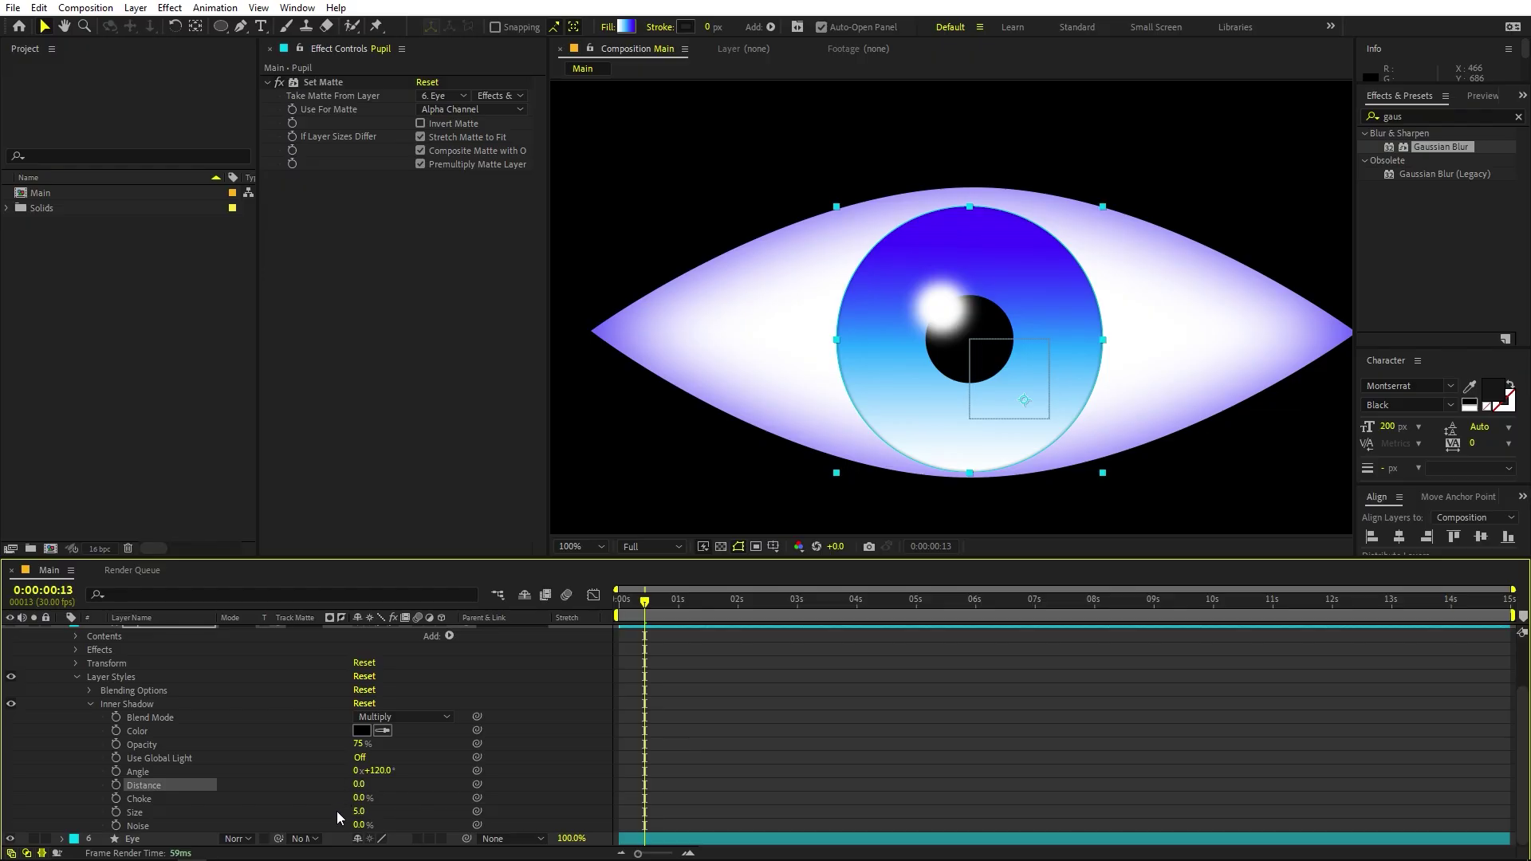
left_click_drag(359, 811, 377, 813)
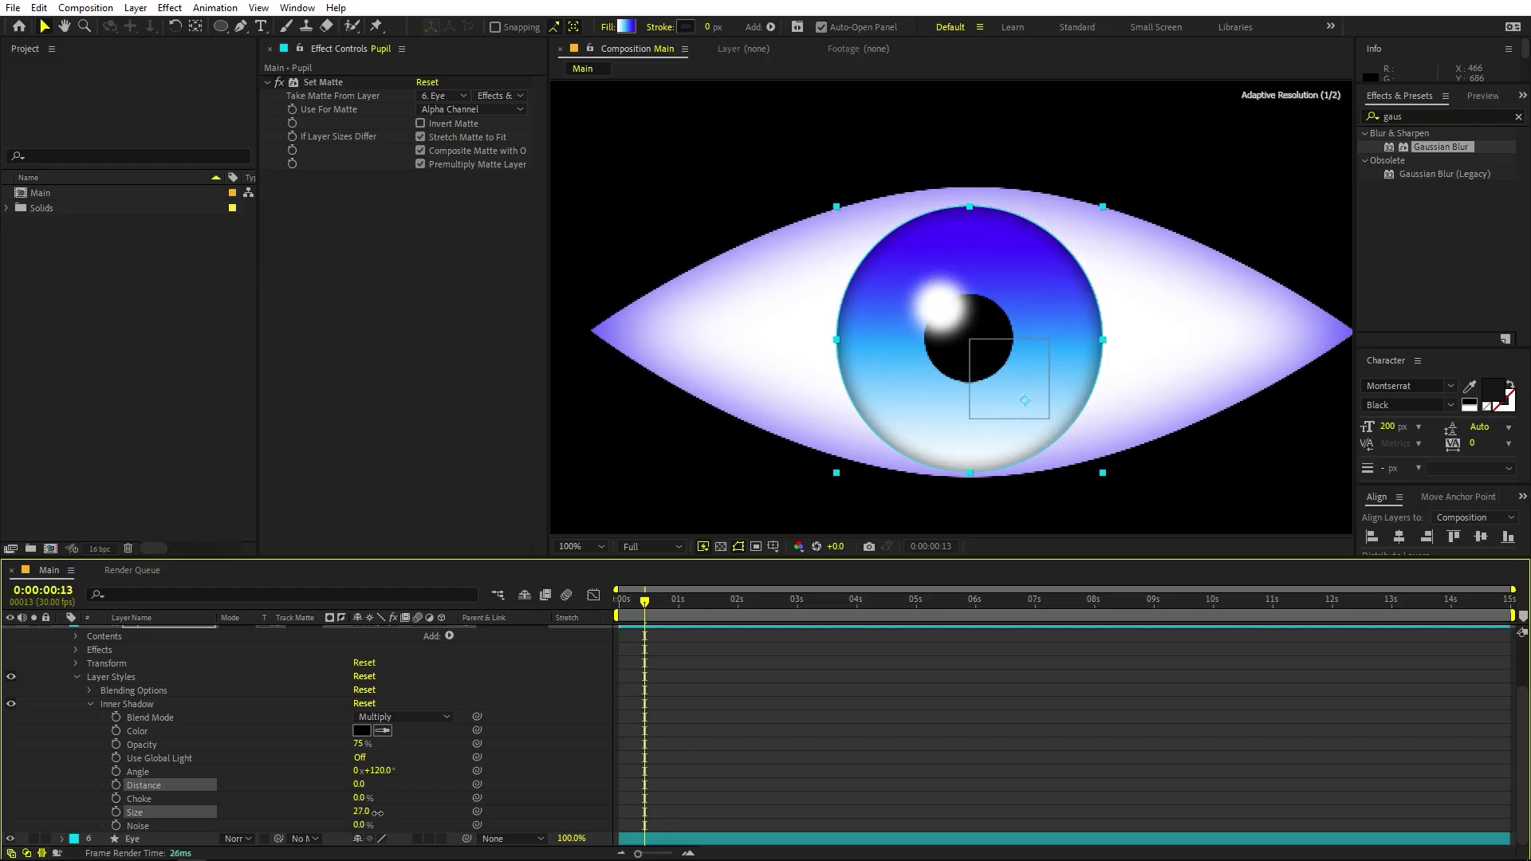
Change the Pupil's Inner Shadow color to the dark gray 151515 and increase its Size to 61.
left_click(361, 730)
left_click(273, 409)
mouse_move(213, 378)
left_mouse_down()
mouse_move(209, 311)
mouse_move(215, 331)
mouse_move(153, 362)
mouse_move(150, 309)
mouse_move(127, 306)
mouse_move(51, 434)
mouse_move(229, 489)
mouse_move(53, 477)
left_mouse_up()
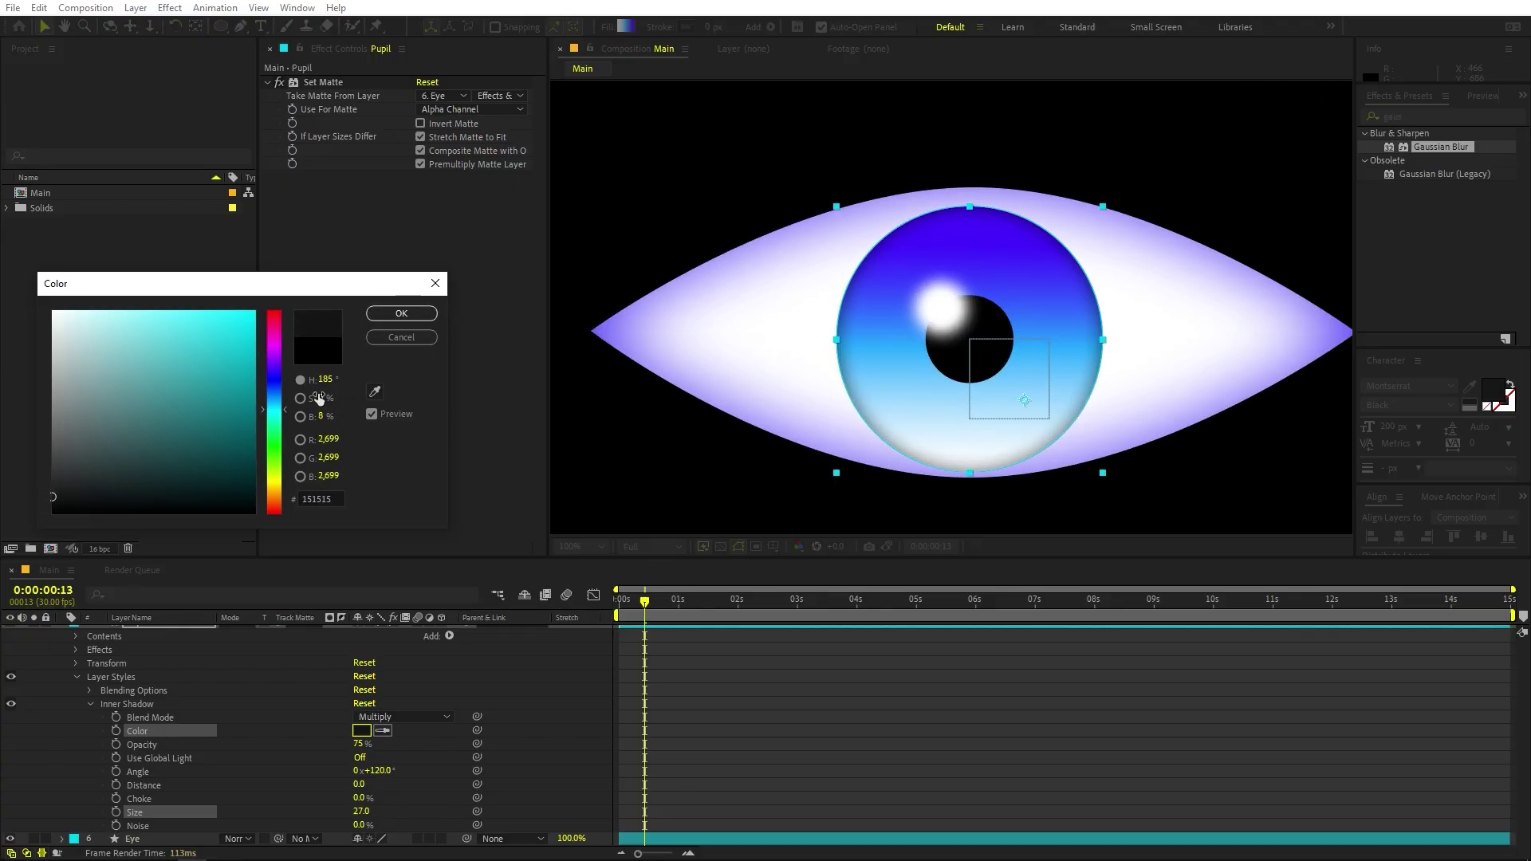
left_click(401, 313)
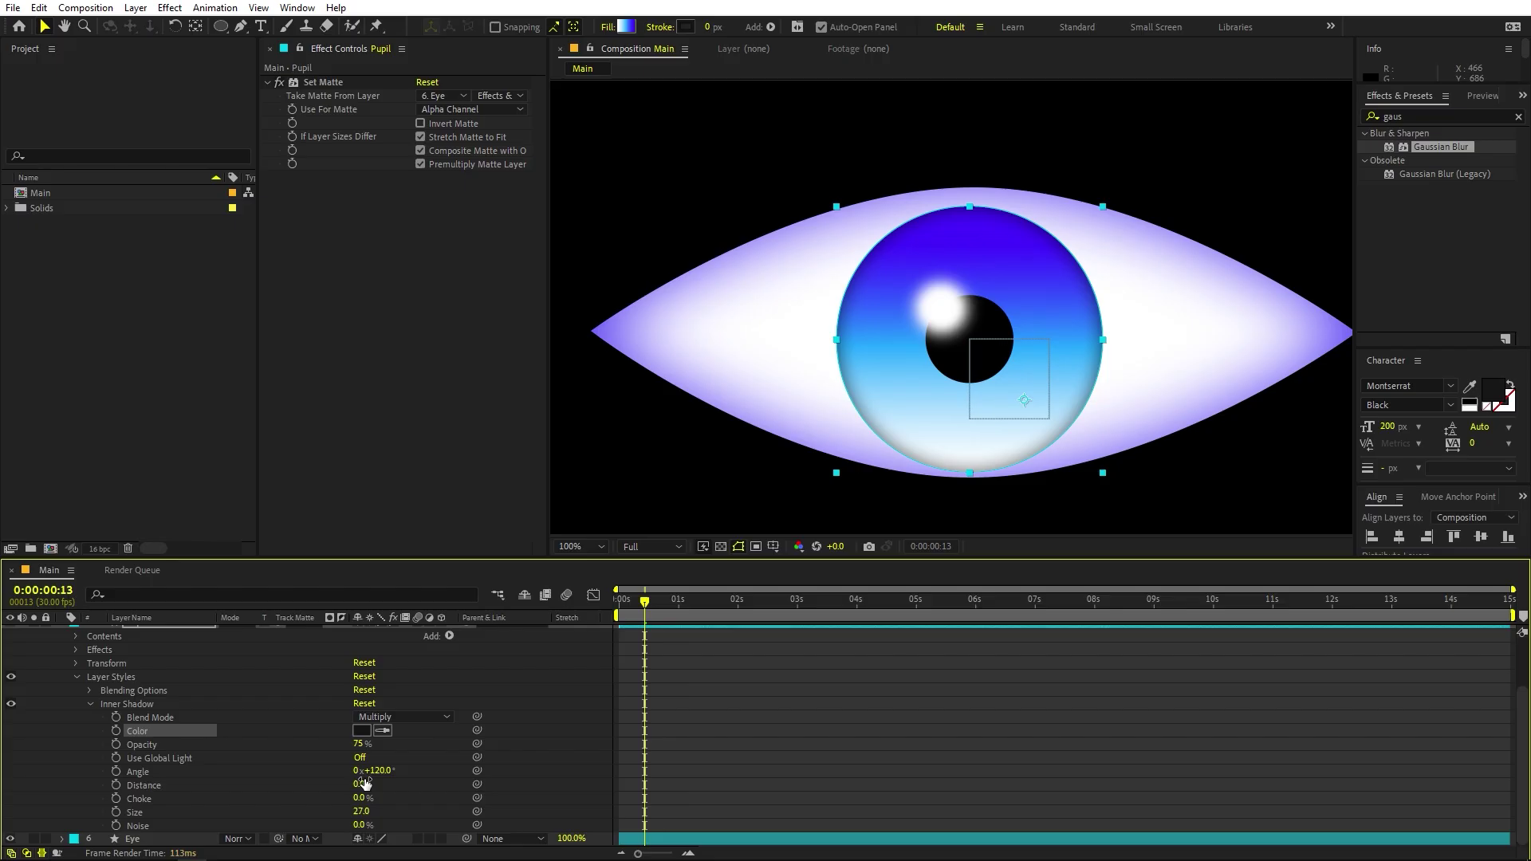
left_click_drag(361, 811, 402, 812)
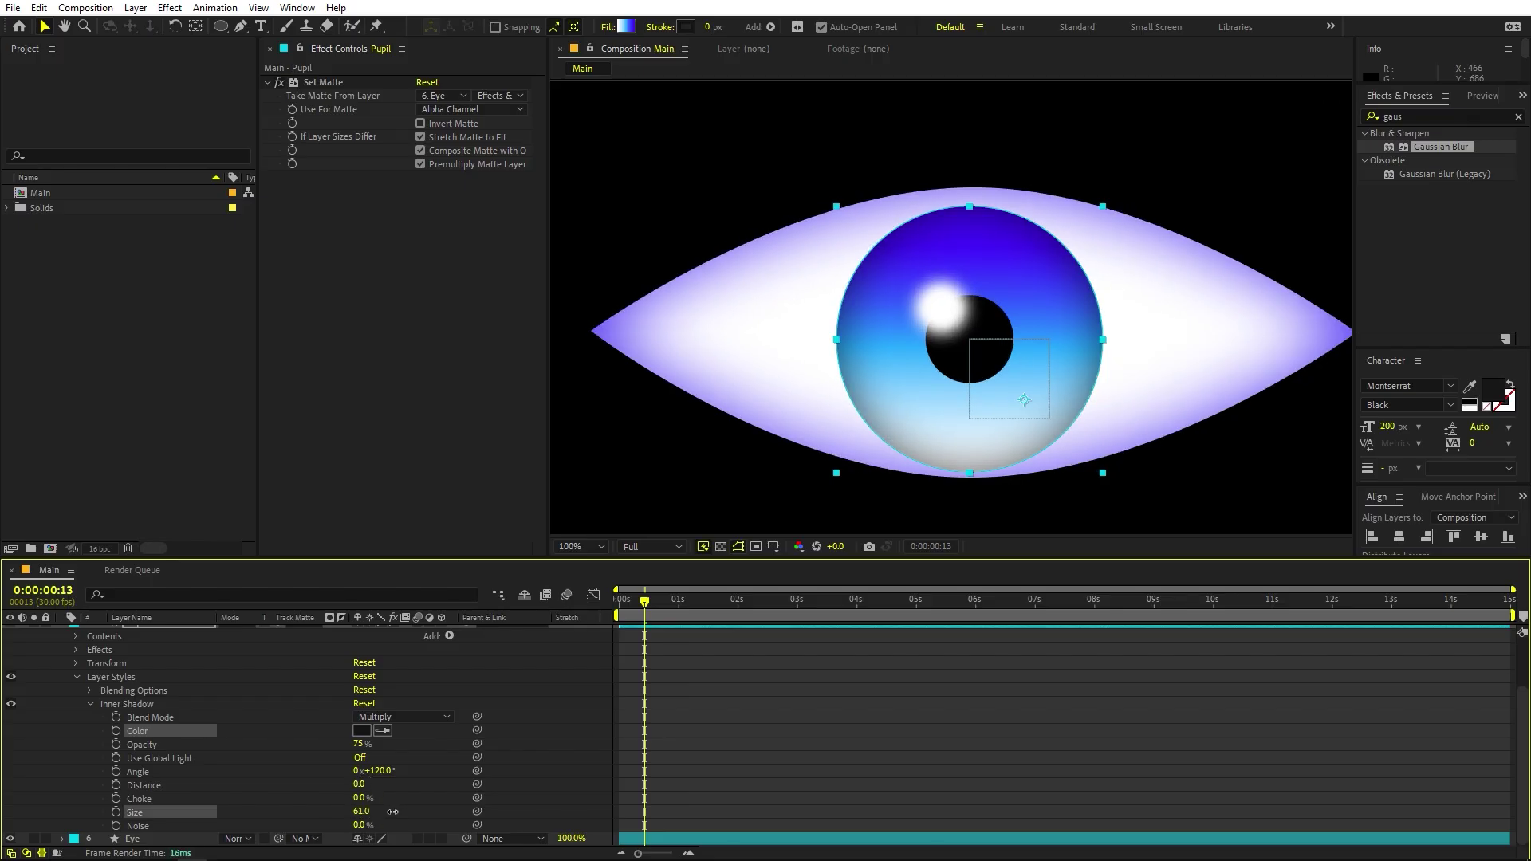
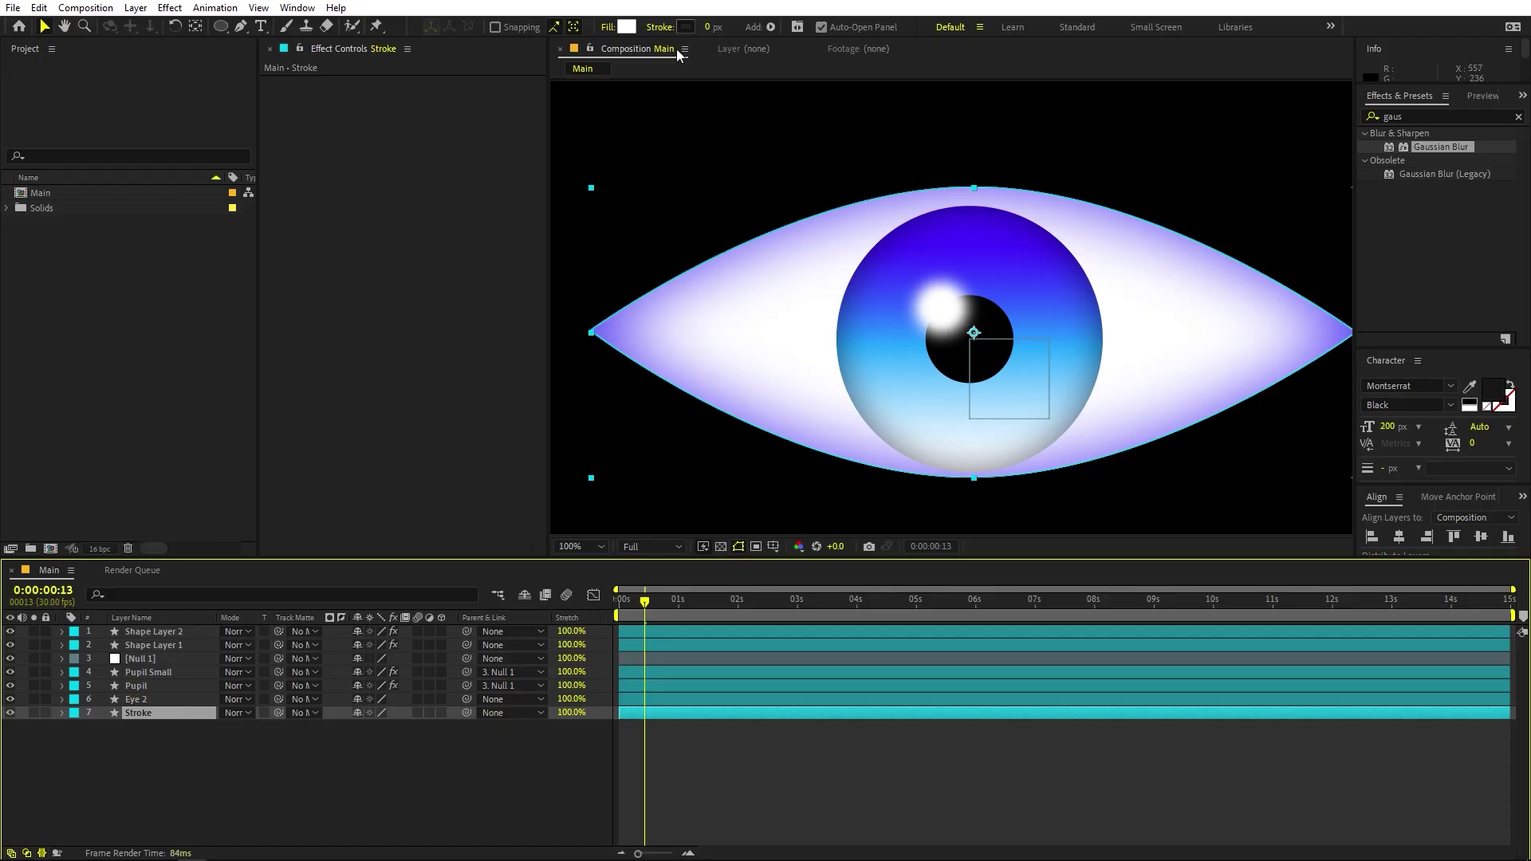
Set the Stroke layer's stroke width to 54 px and change its stroke type to Linear Gradient.
mouse_move(710, 30)
left_mouse_down()
mouse_move(893, 59)
mouse_move(766, 50)
left_mouse_up()
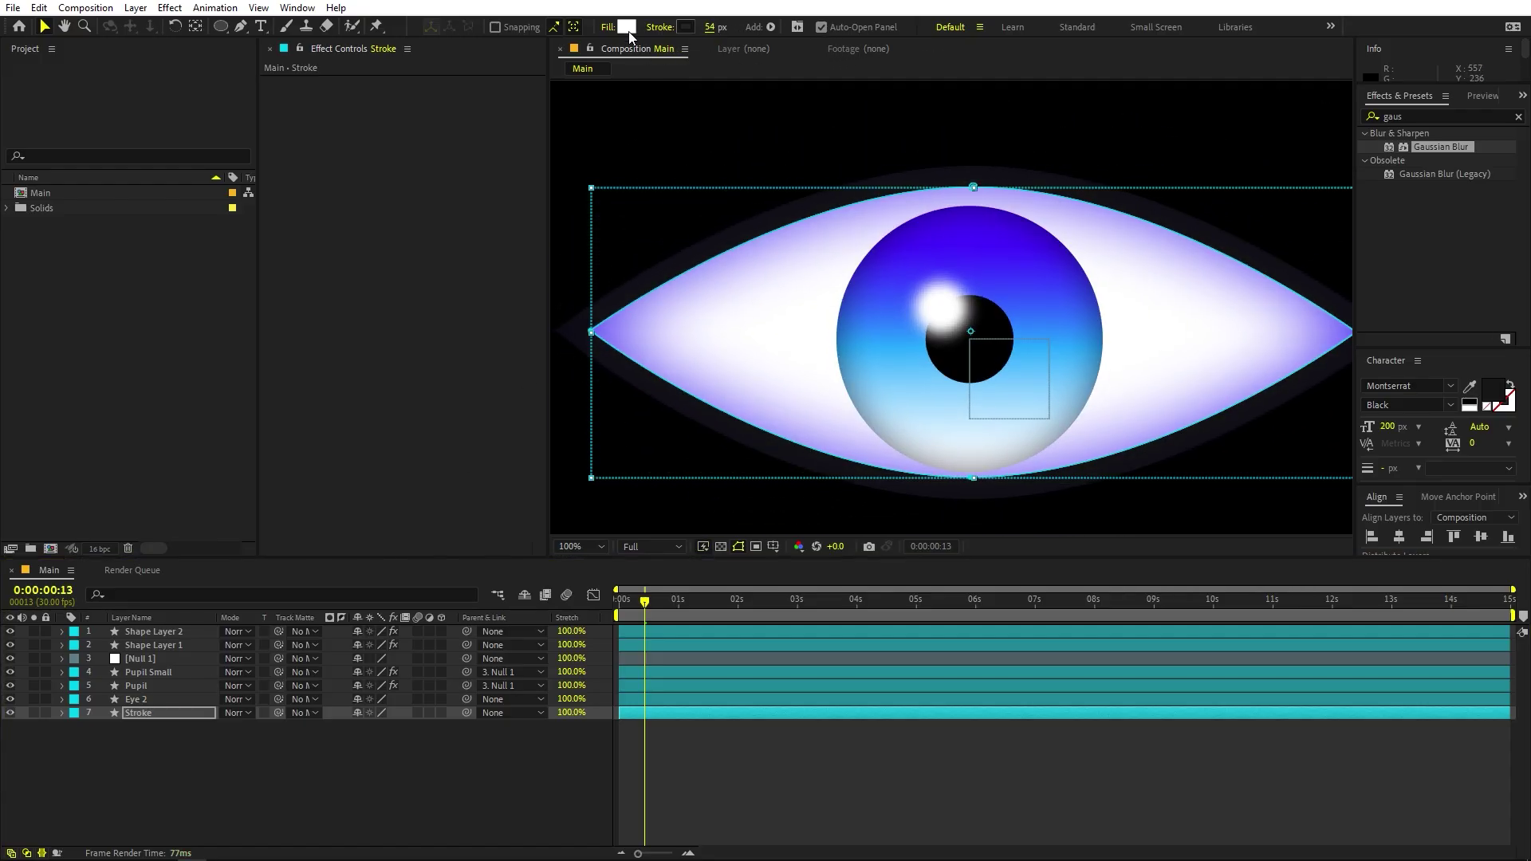
left_click(681, 29)
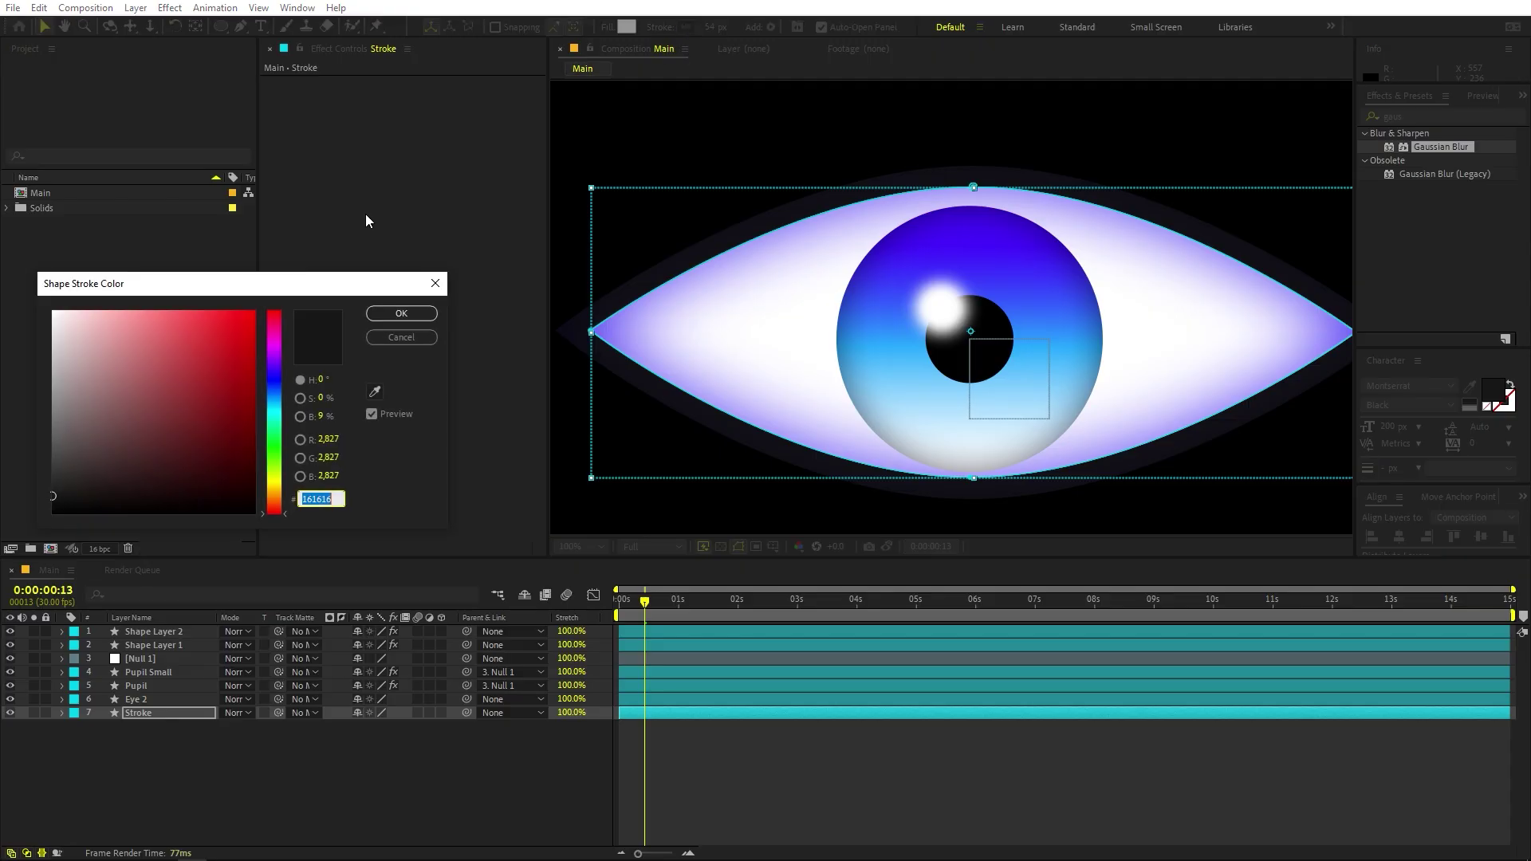
left_click(395, 333)
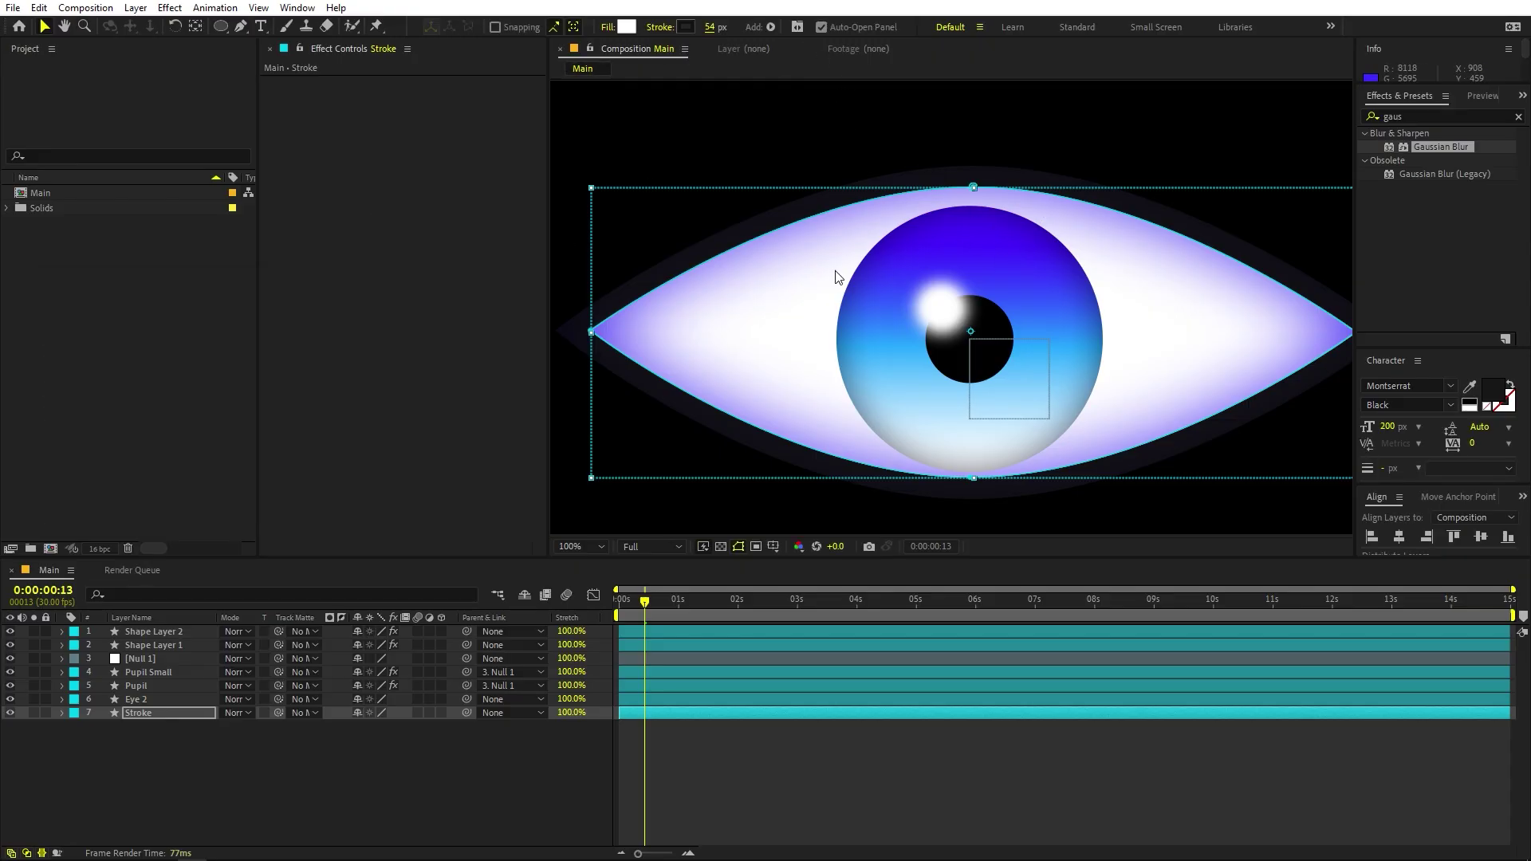
left_click(657, 27)
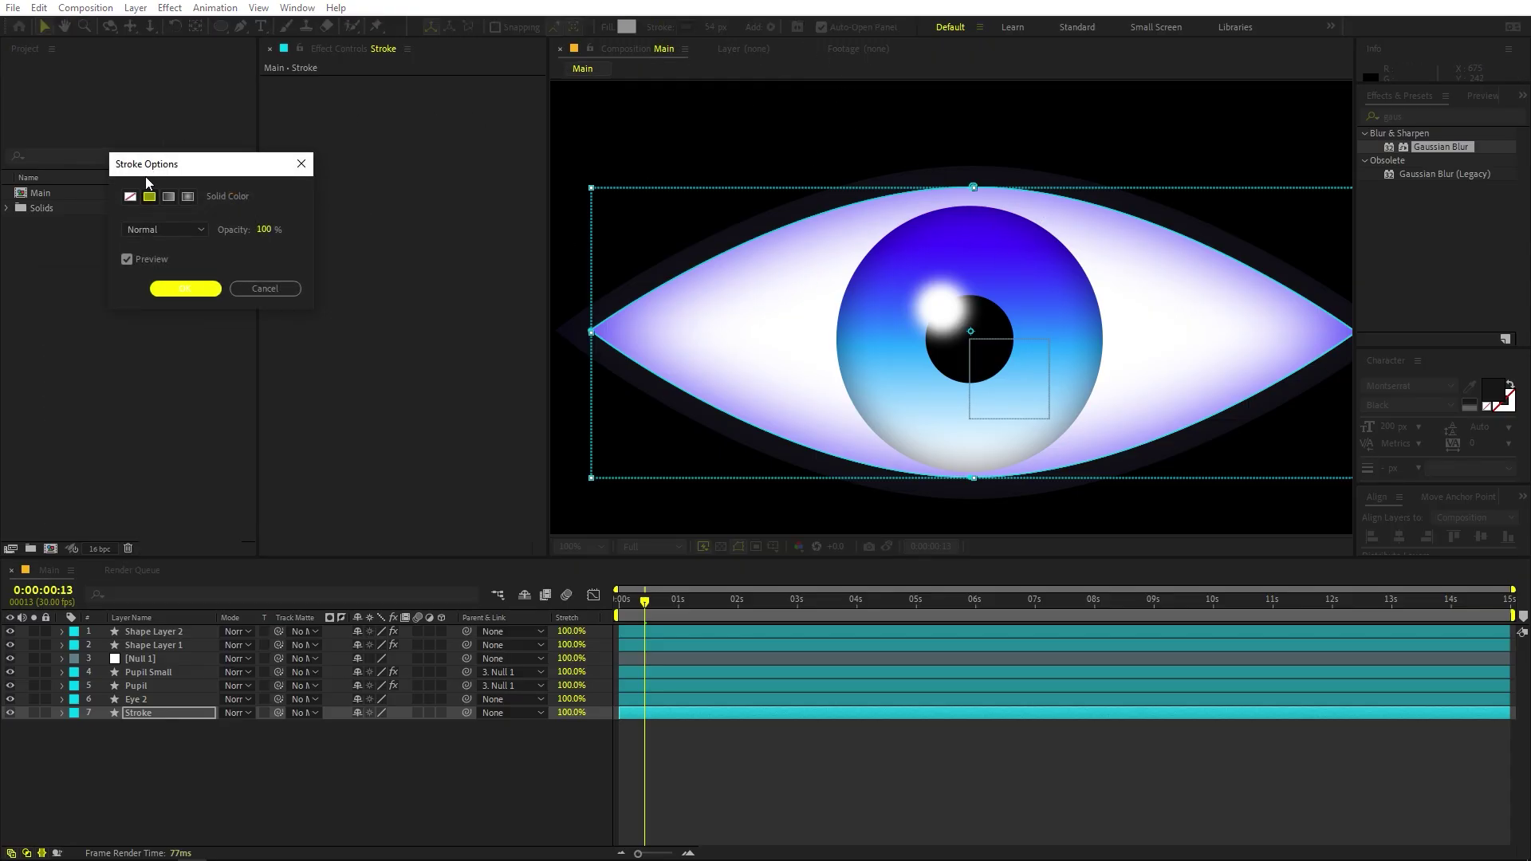
left_click(169, 198)
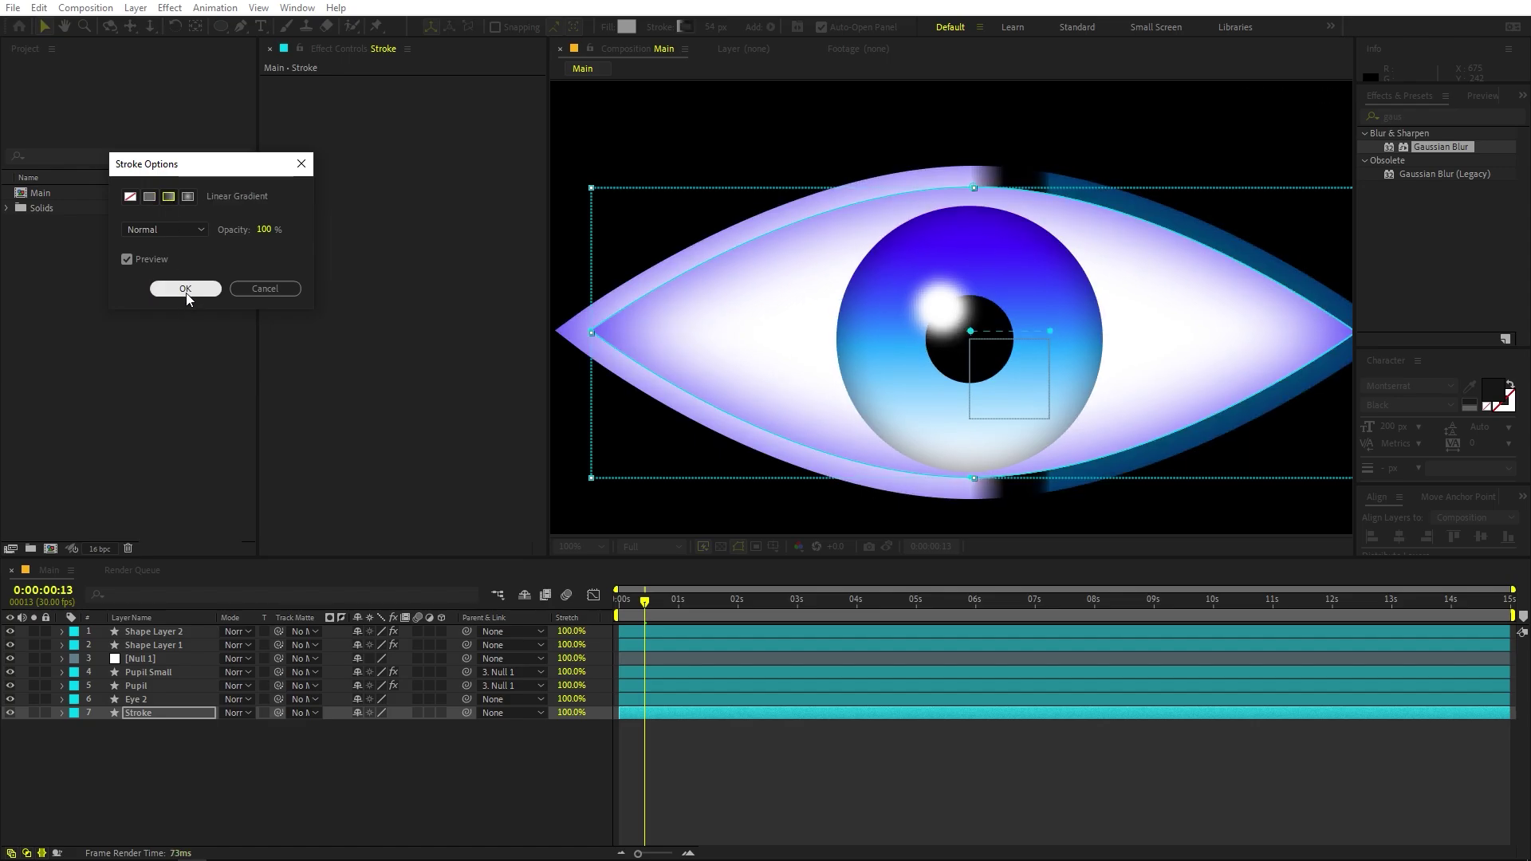
left_click(185, 288)
left_click(684, 28)
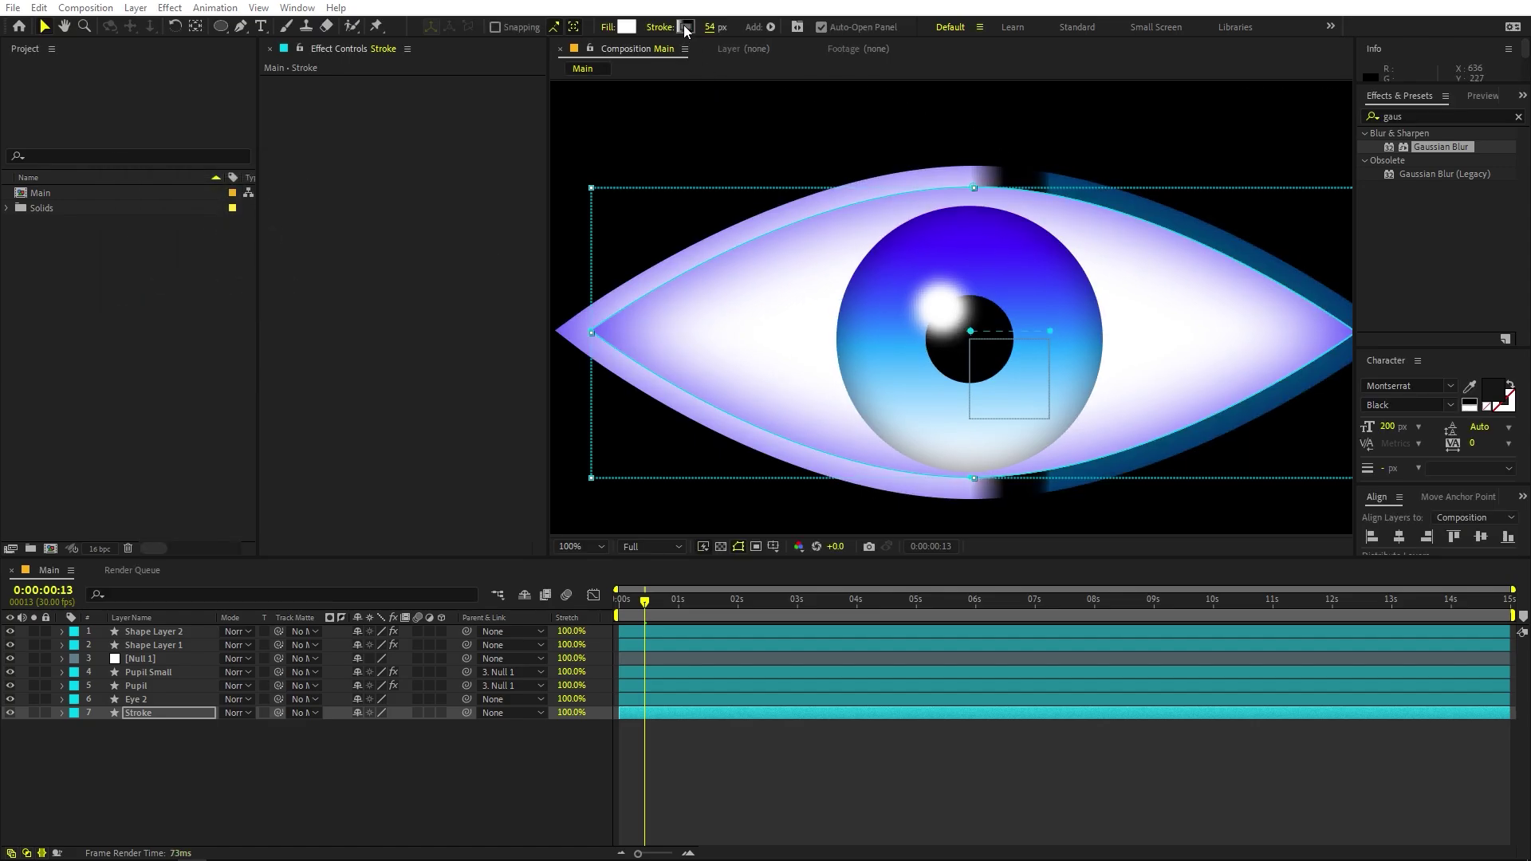
key("Return")
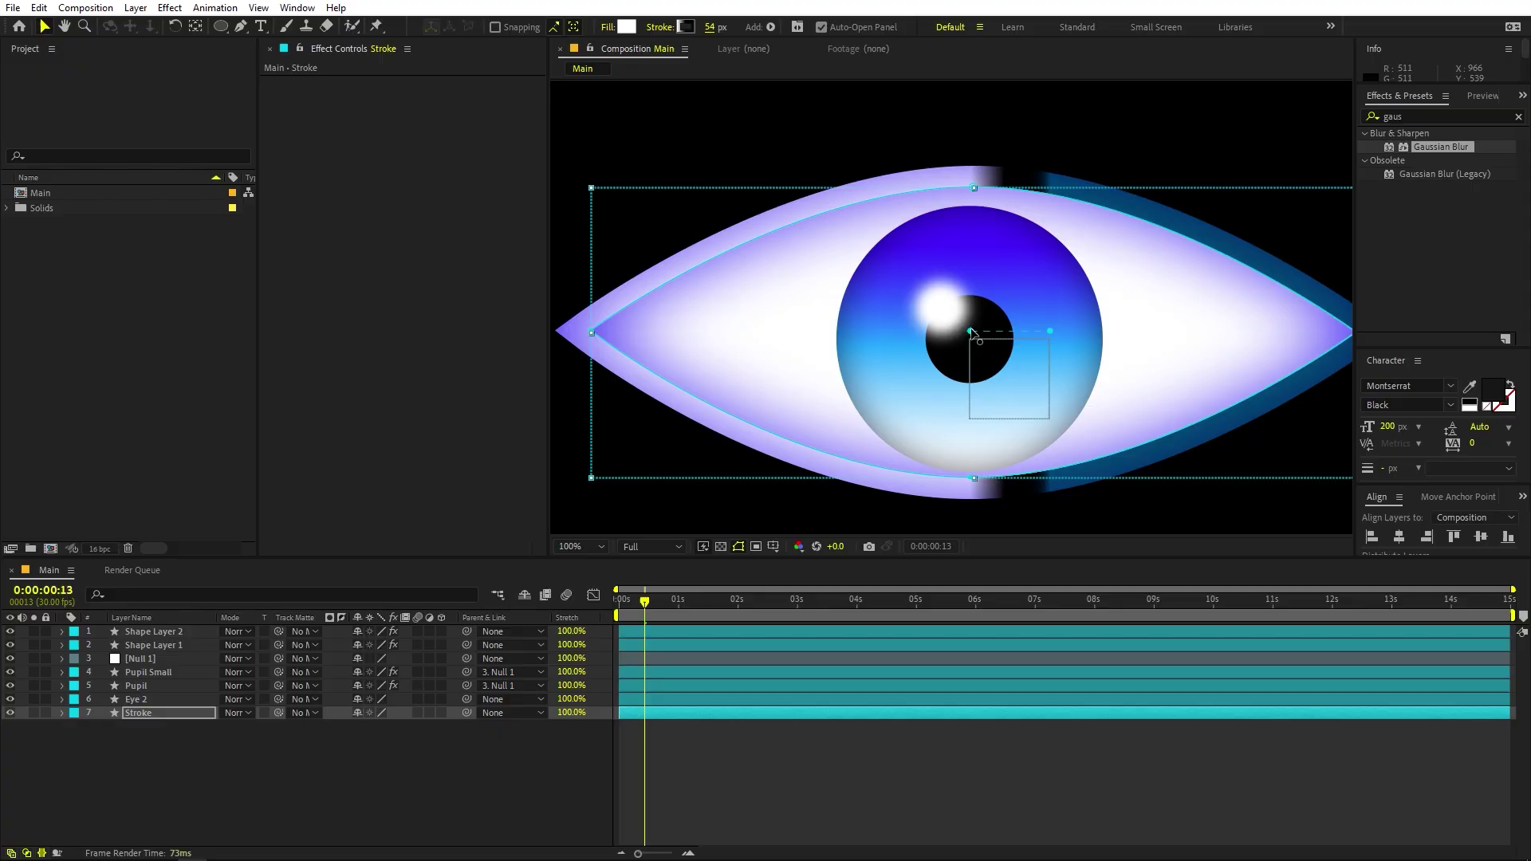
Stretch the Stroke layer's gradient handles horizontally so they span from one corner of the eye to the other.
left_click_drag(971, 330, 556, 330)
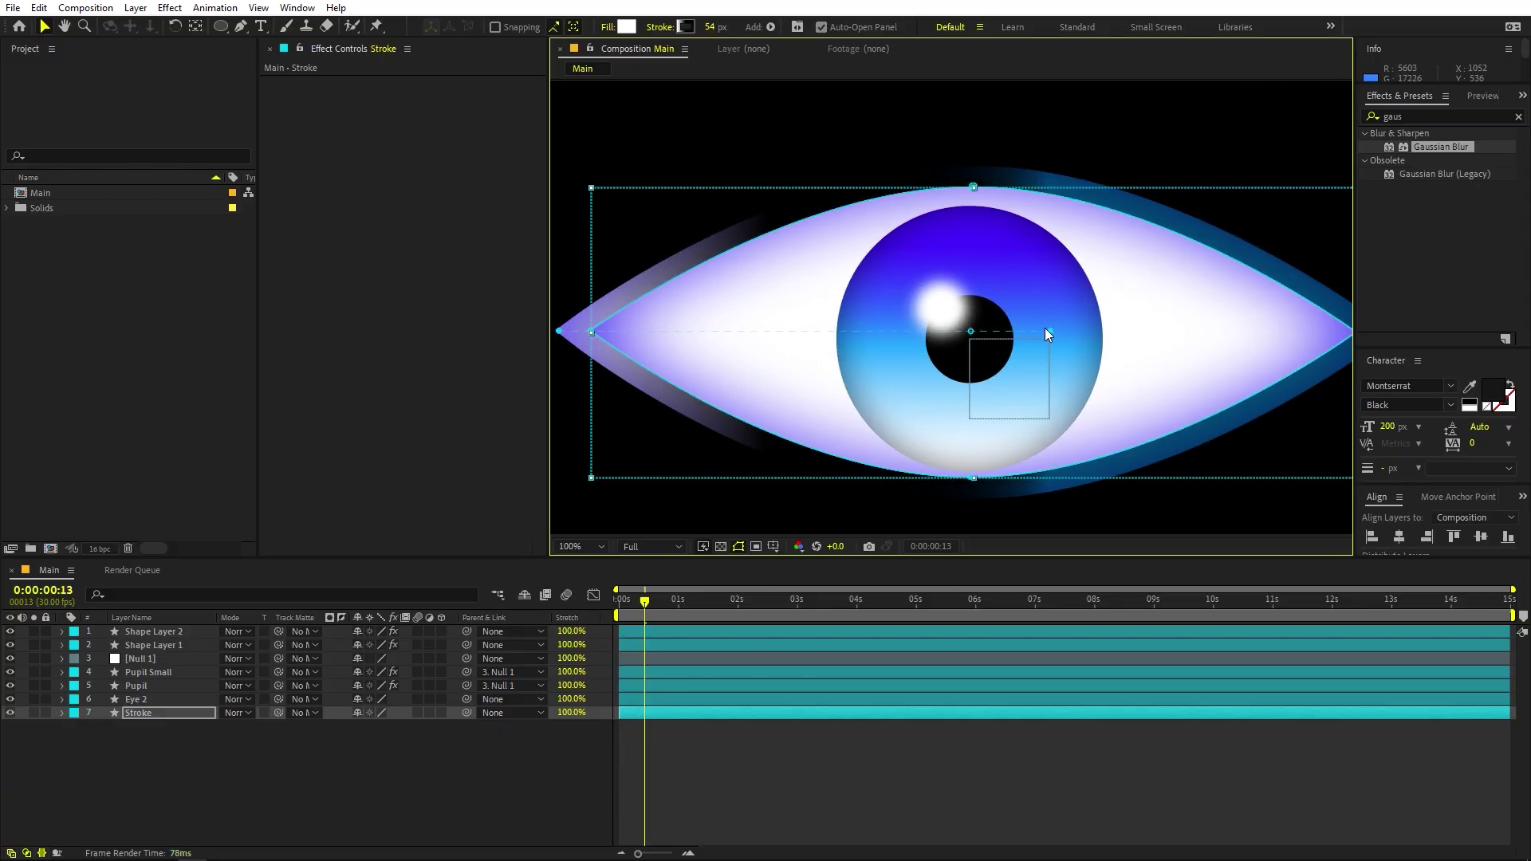
left_click_drag(1048, 332, 1361, 328)
key("space")
mouse_move(1185, 274)
left_mouse_down()
mouse_move(1025, 216)
mouse_move(1062, 213)
mouse_move(1176, 263)
left_mouse_up()
key("comma")
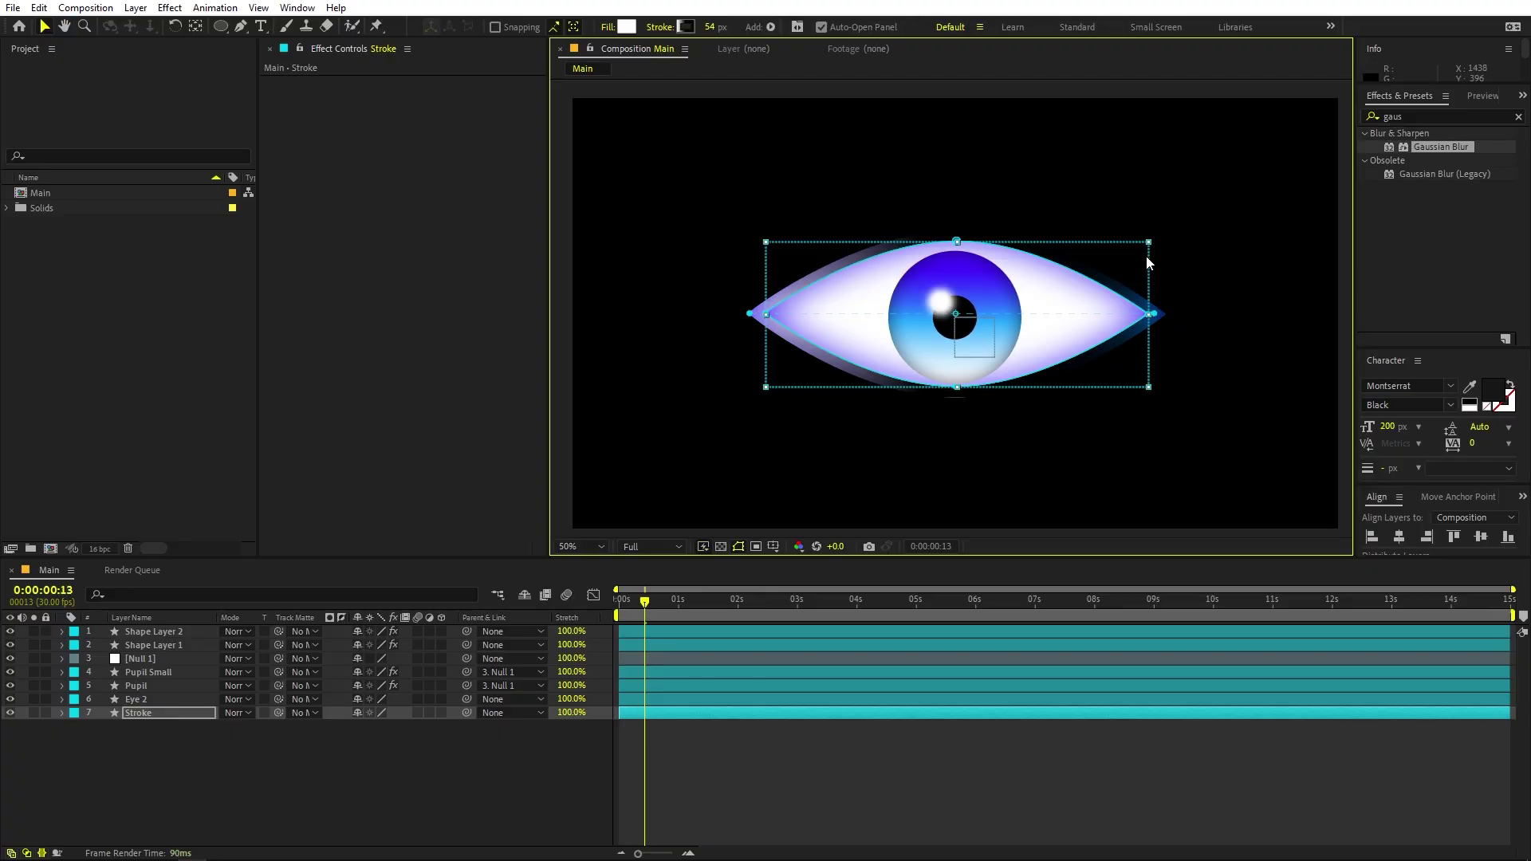
Place the white stop near the middle of the stroke gradient, remove the black one, and add a dark purple 0A001A stop at 0%.
left_click(683, 26)
left_click(311, 384)
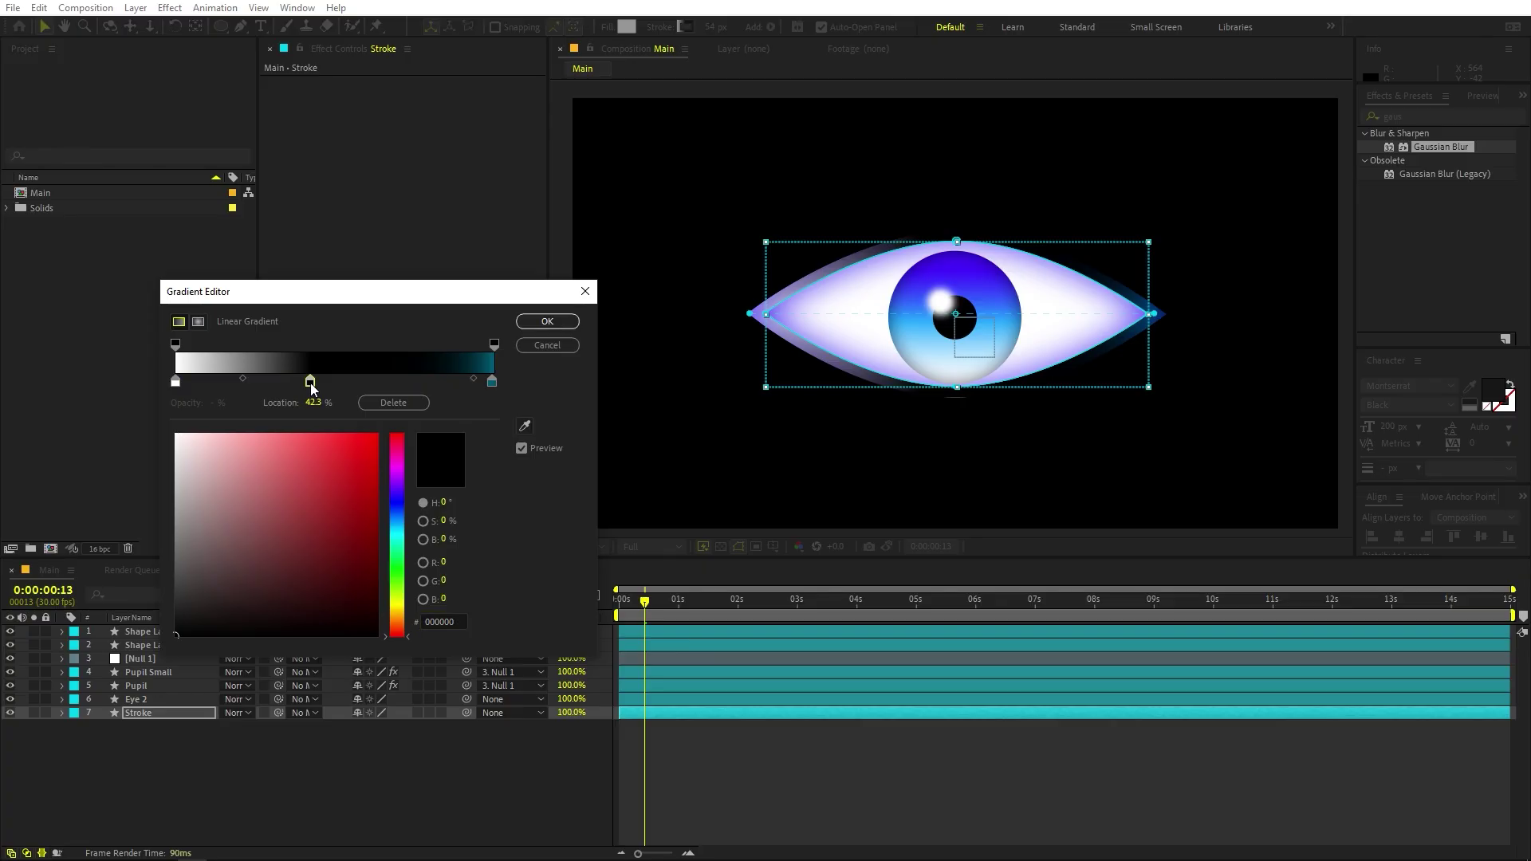
left_click_drag(176, 386, 50, 354)
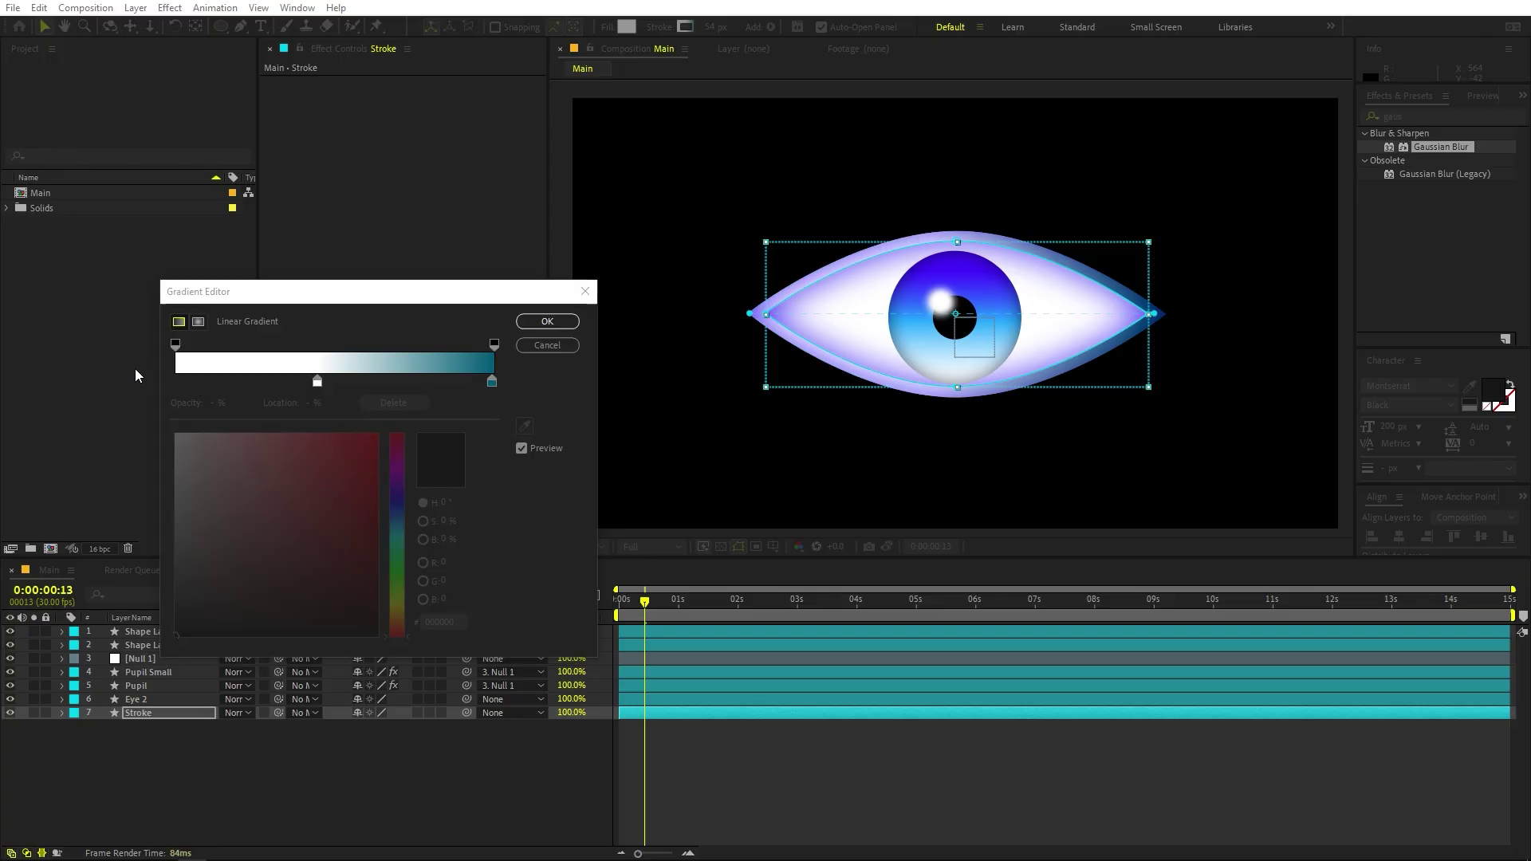
left_click(205, 383)
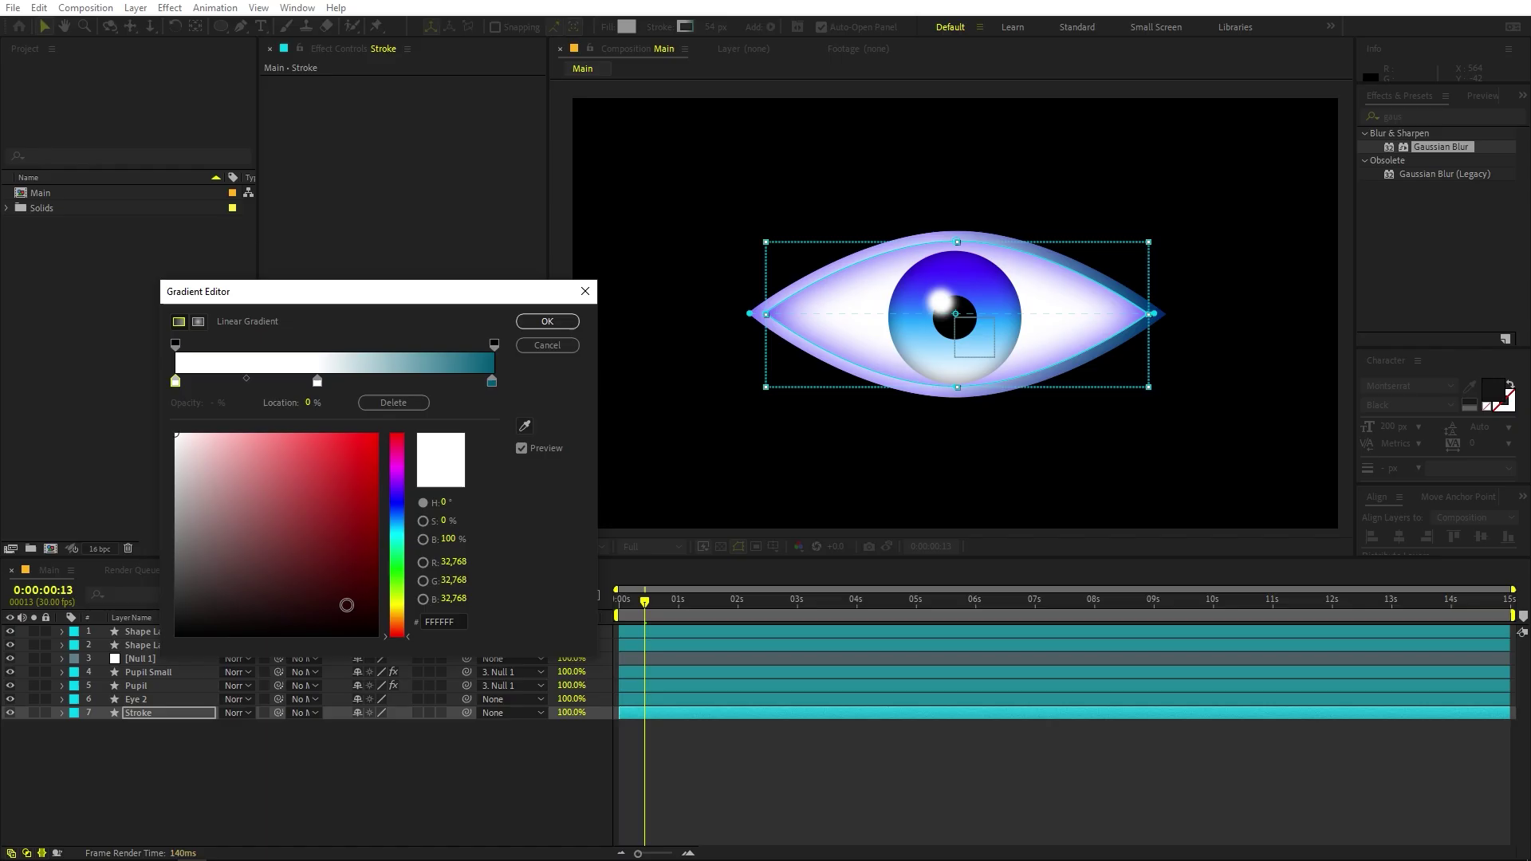
left_click(395, 490)
left_click(330, 521)
left_click_drag(362, 549, 385, 616)
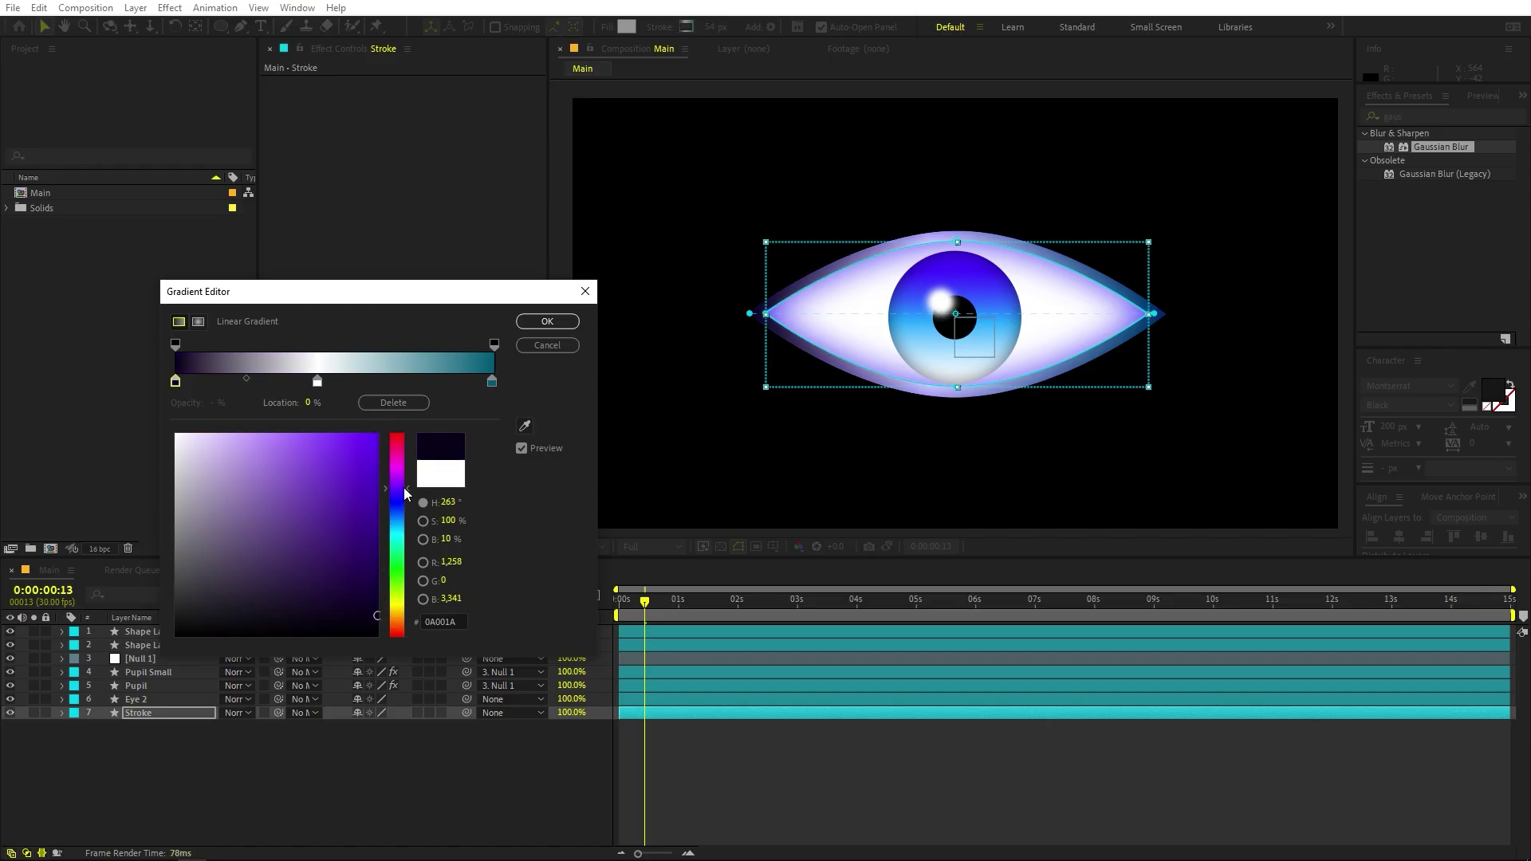
Sample the starting stop's dark purple 0A001A for the gradient's end stop.
left_click(492, 382)
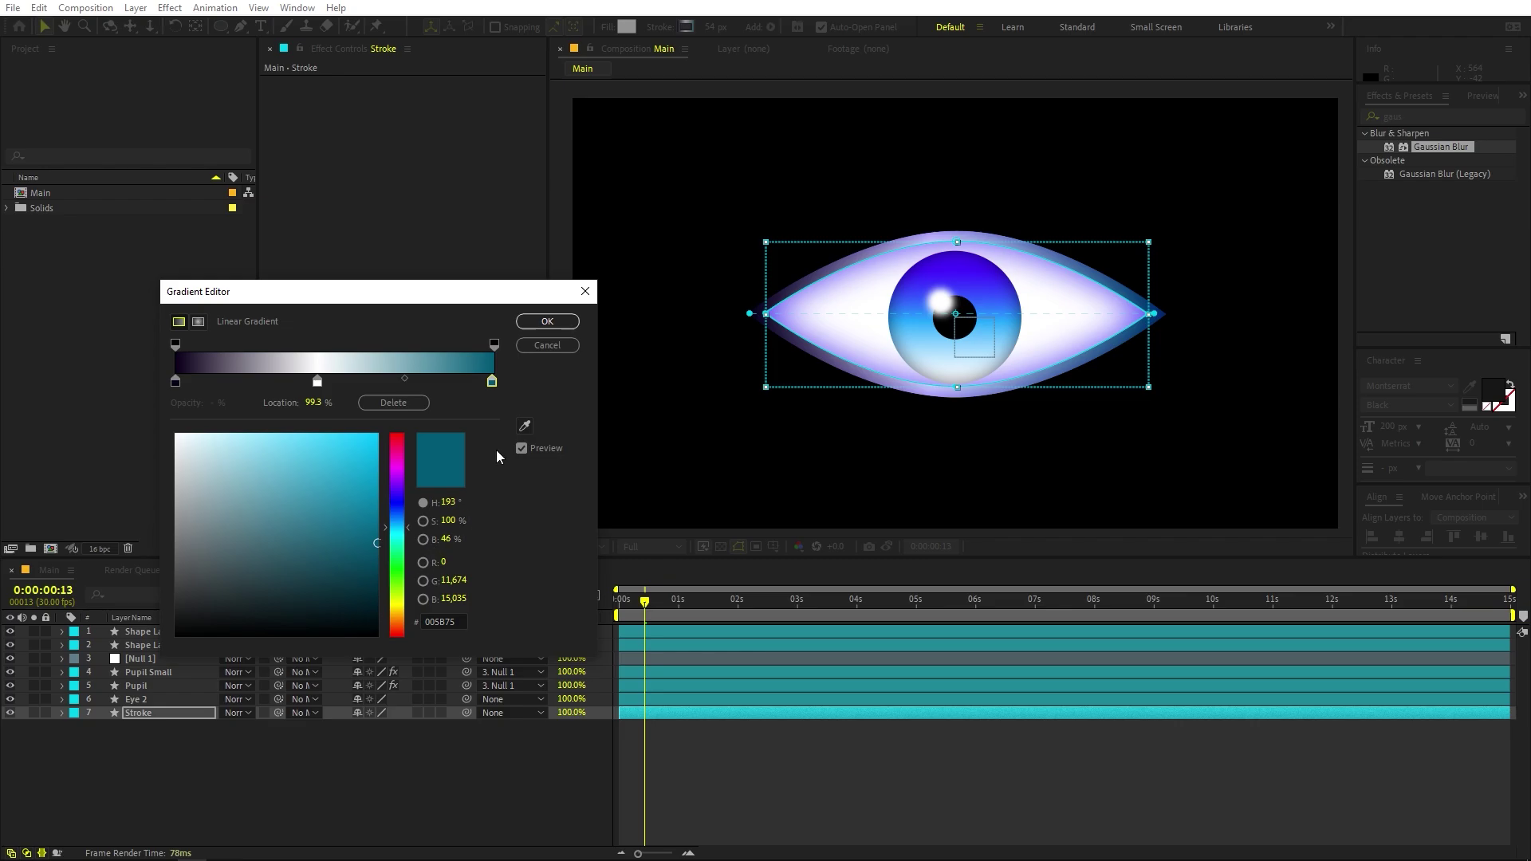
left_click(522, 428)
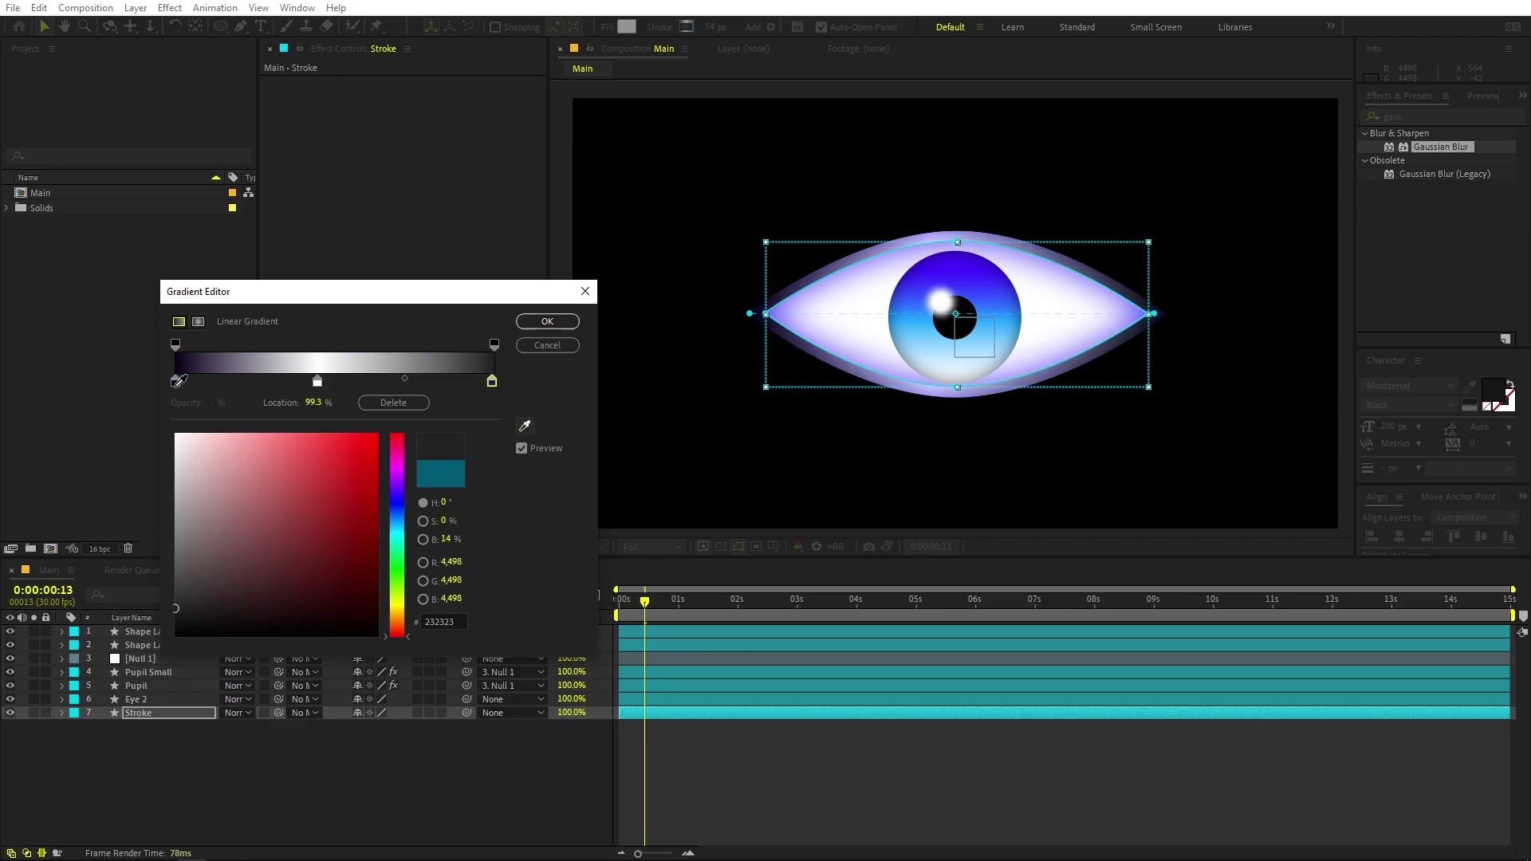
left_click(175, 383)
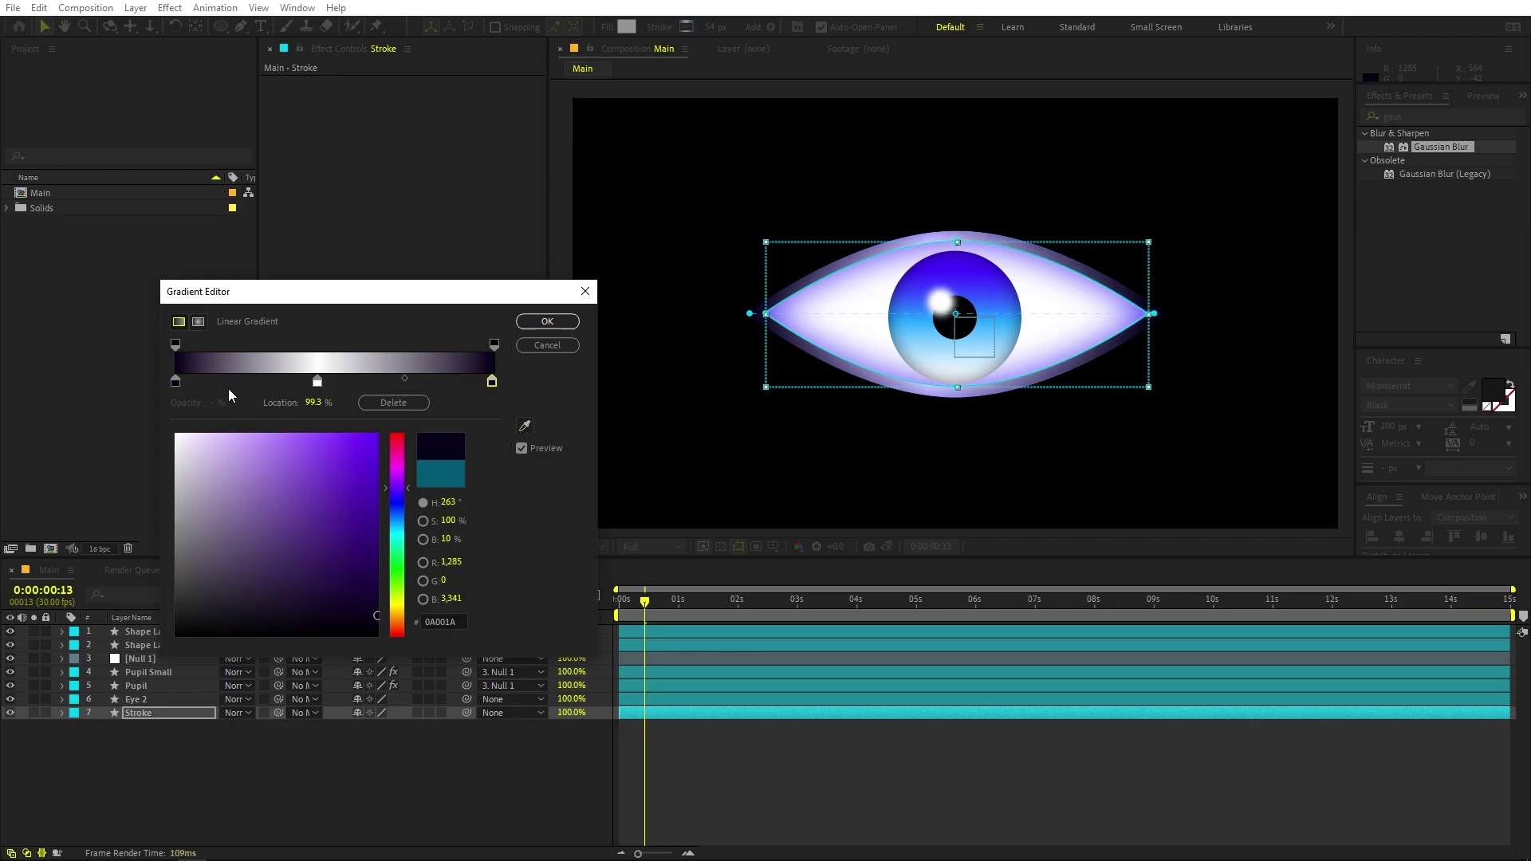
Move the gradient midpoints toward the white stop, to about 78% and 30%, and apply the gradient.
left_click(318, 382)
left_click_drag(247, 378, 286, 379)
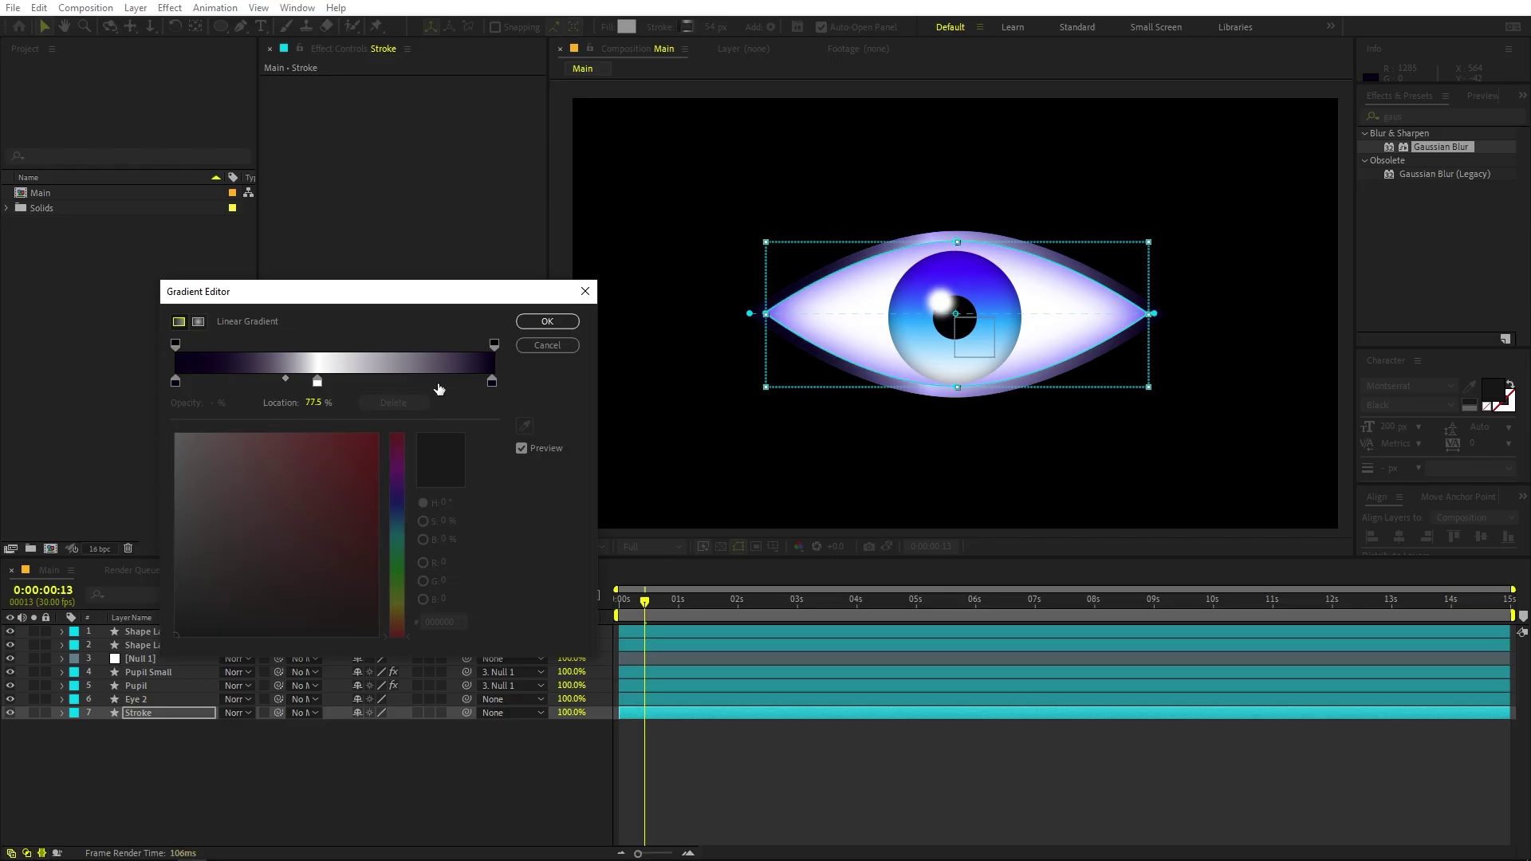
left_click(491, 383)
left_click_drag(406, 378, 374, 378)
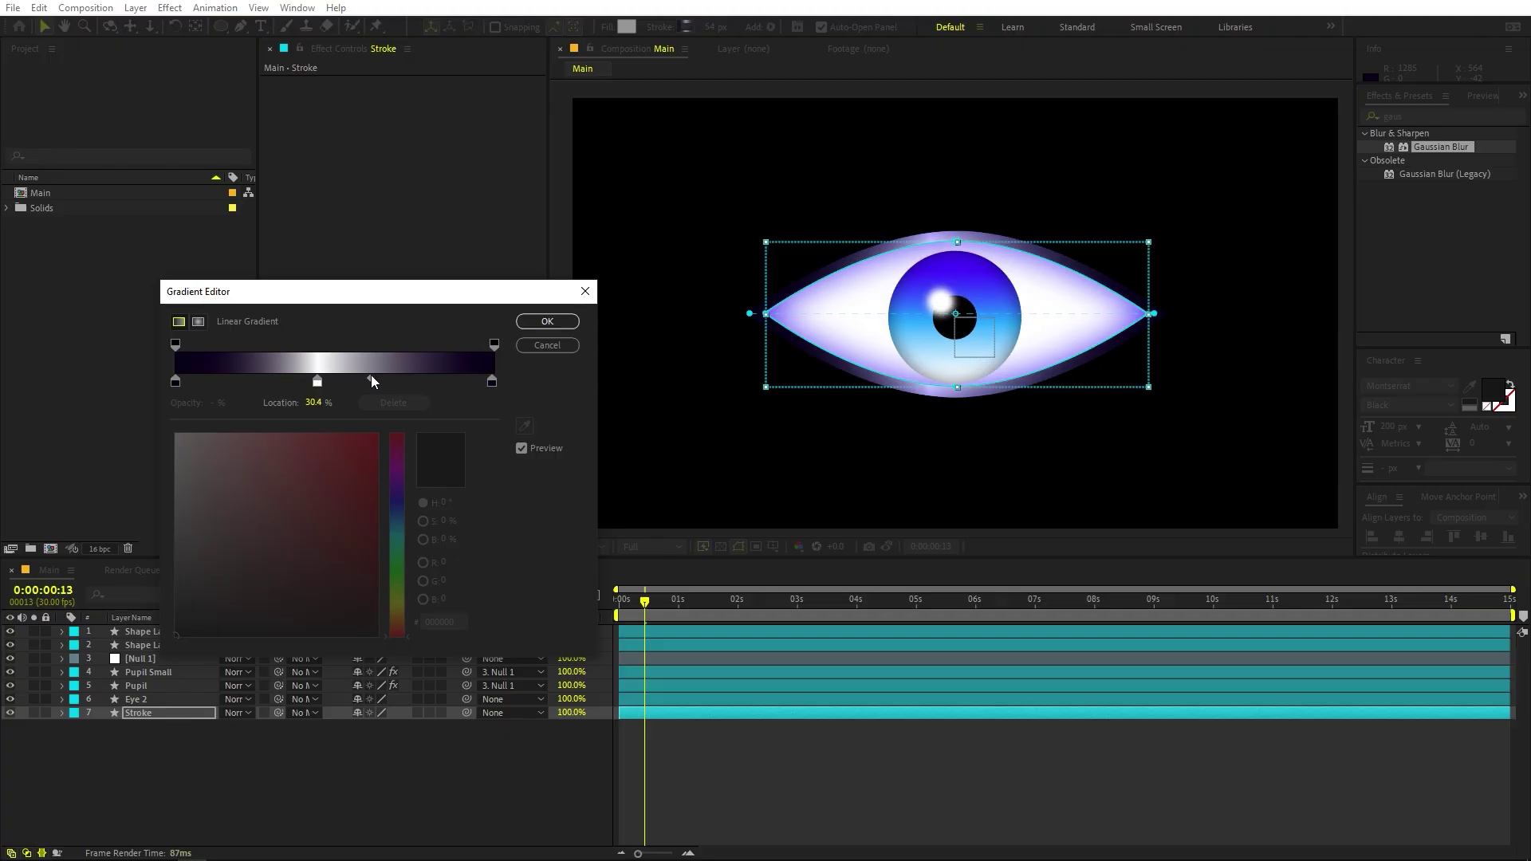
left_click(547, 321)
Clear the layer selection, scrub through the eye animation and return to the first frame.
left_click(1097, 785)
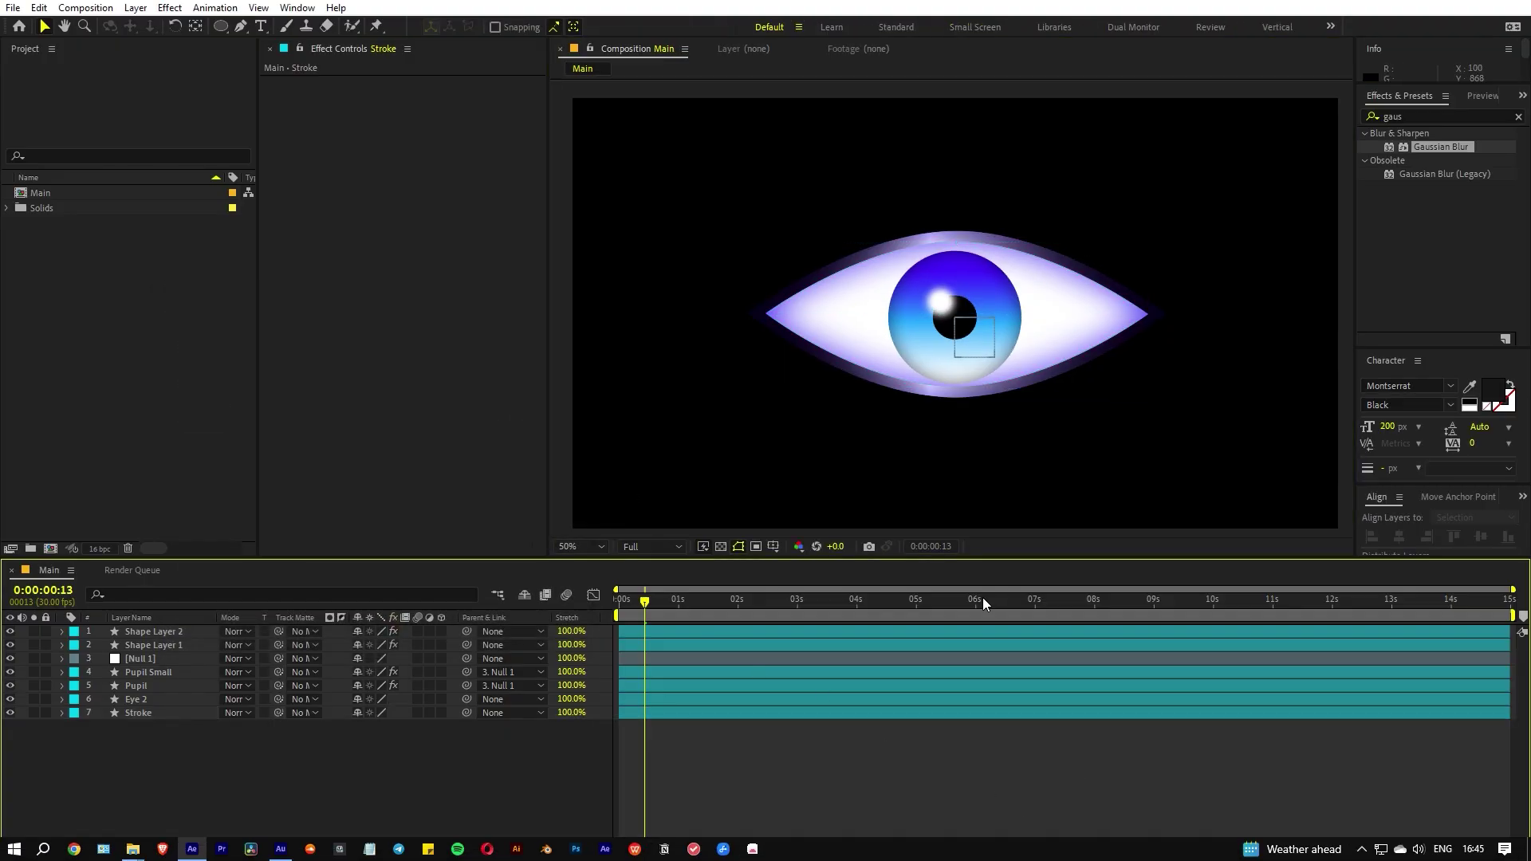
left_click_drag(640, 598, 908, 611)
key("Home")
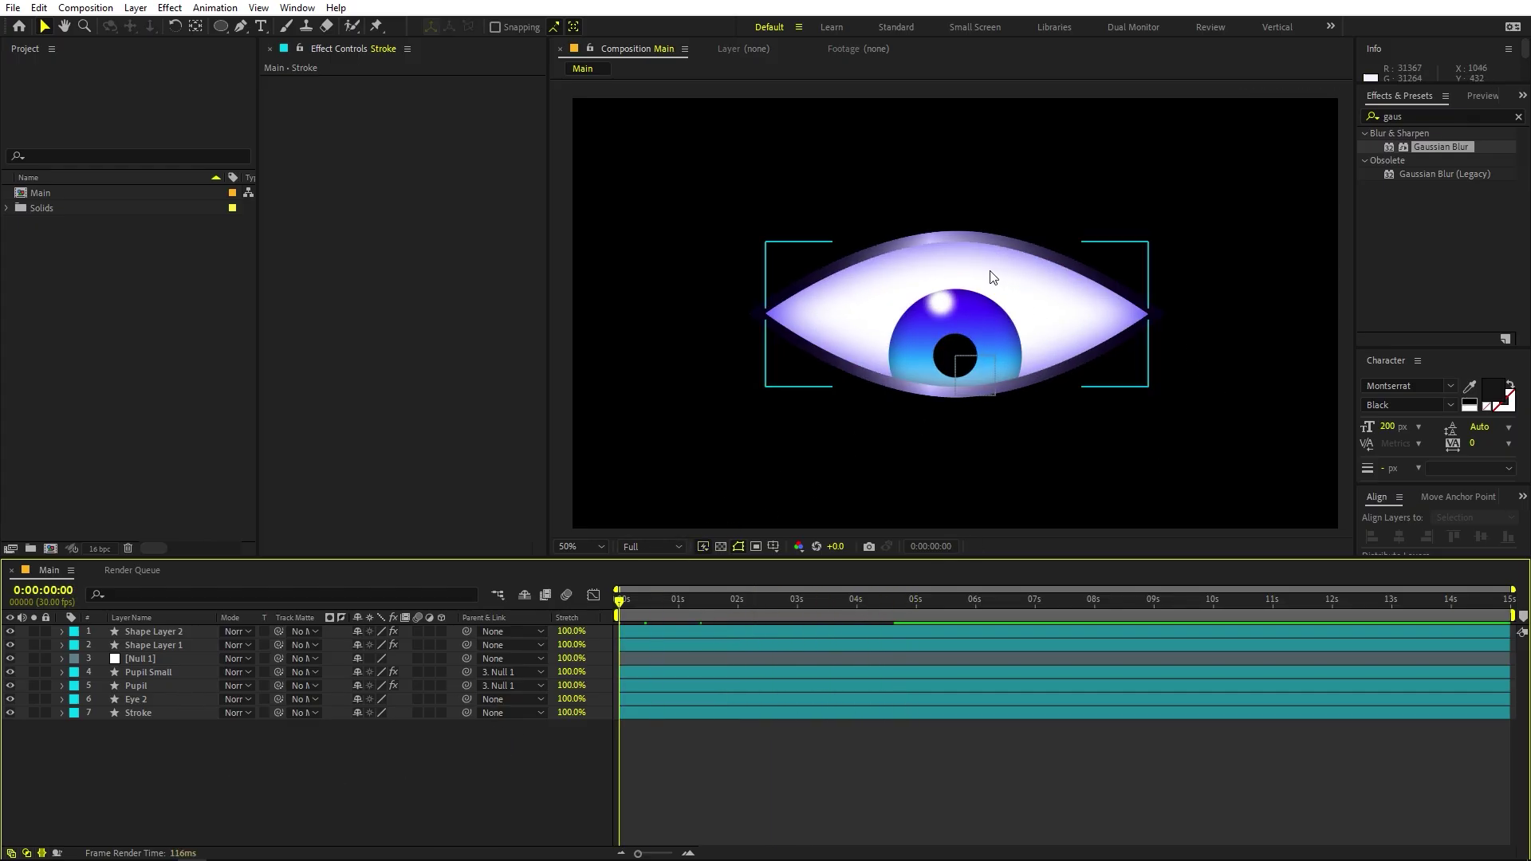
Filter the Eye 2 layer's properties by "path" and enable keyframing for its Path at frame 0.
left_click(132, 702)
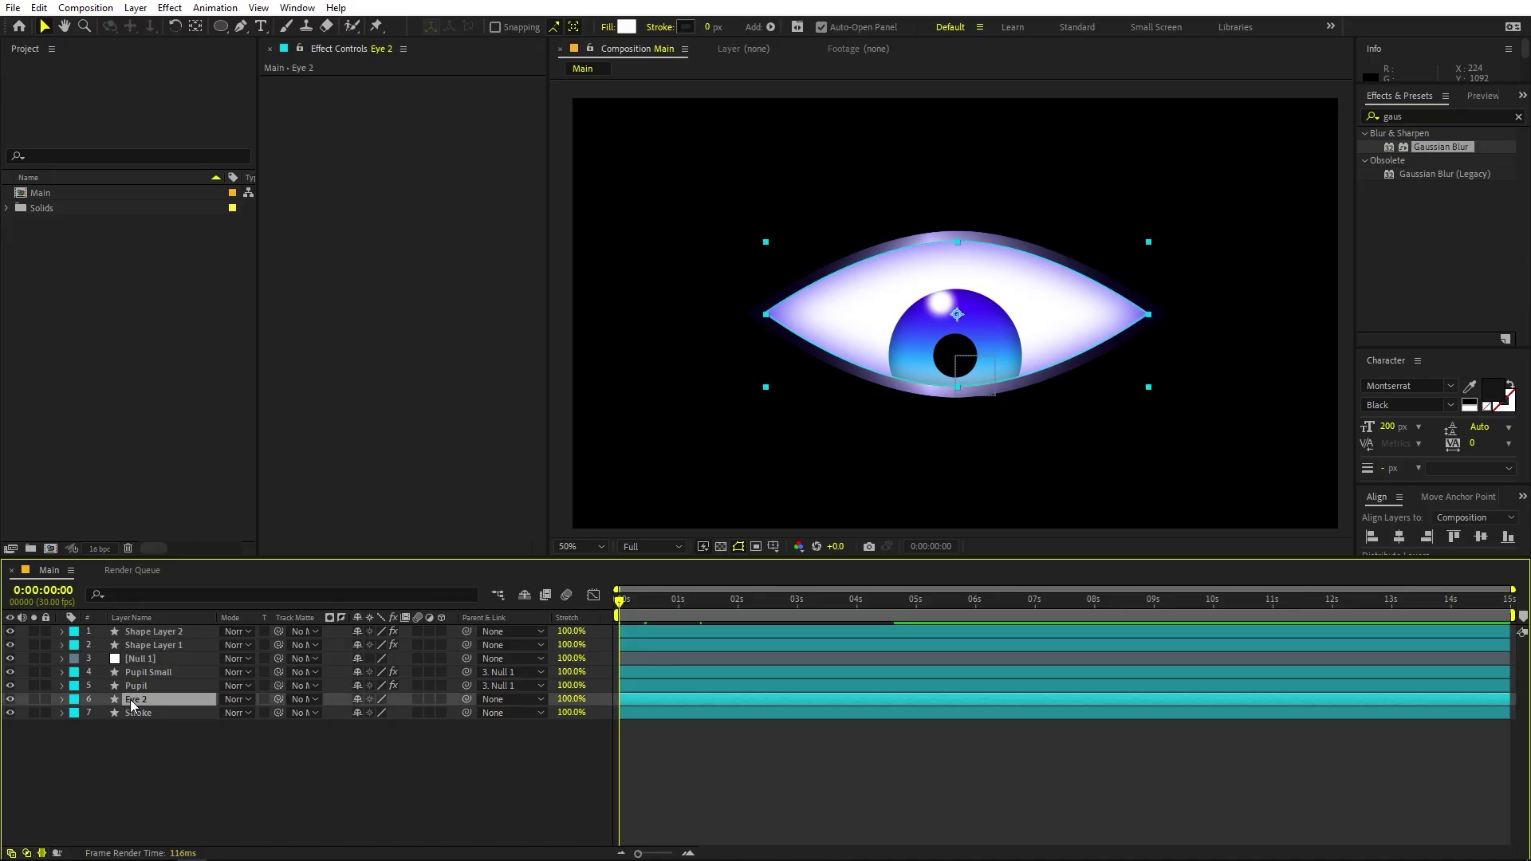
left_click(193, 593)
type("path")
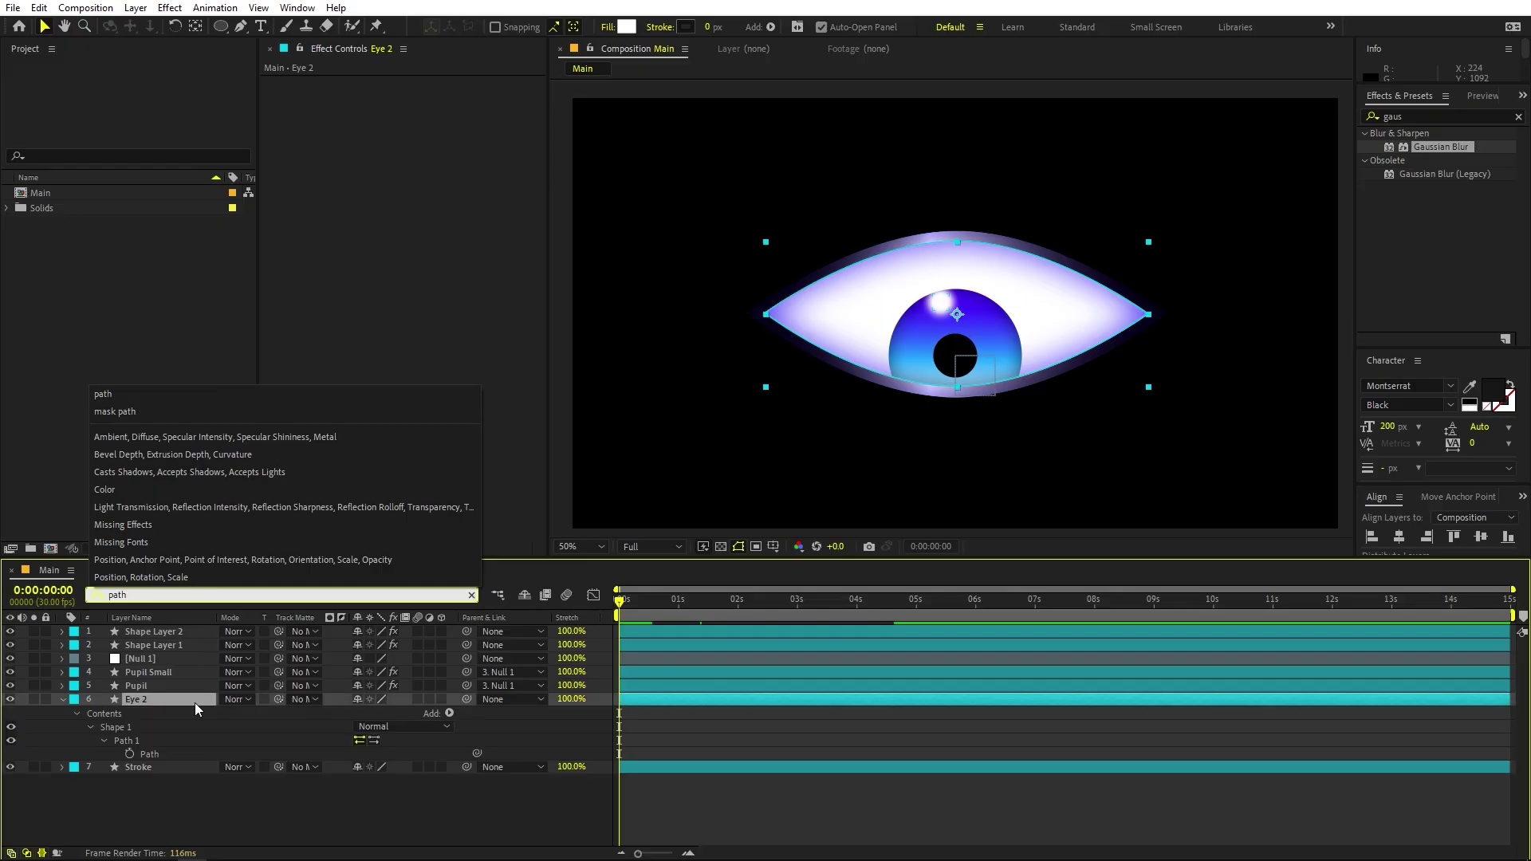
left_click(96, 755)
left_click(160, 755)
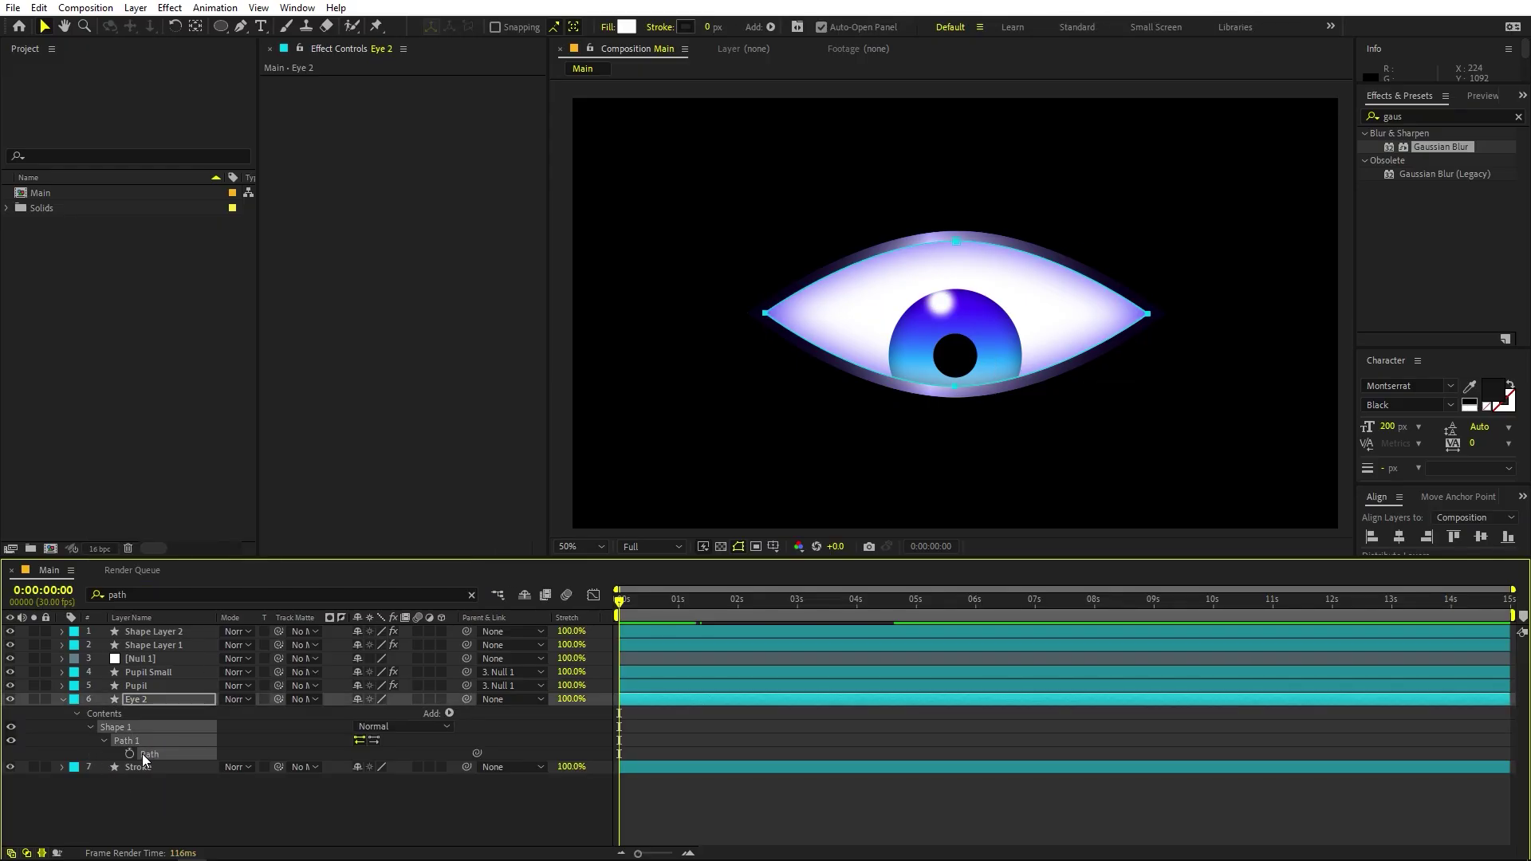
left_click(129, 755)
Move the Eye 2 Path keyframe to frame 15 and set the current time there.
left_click_drag(638, 853, 667, 853)
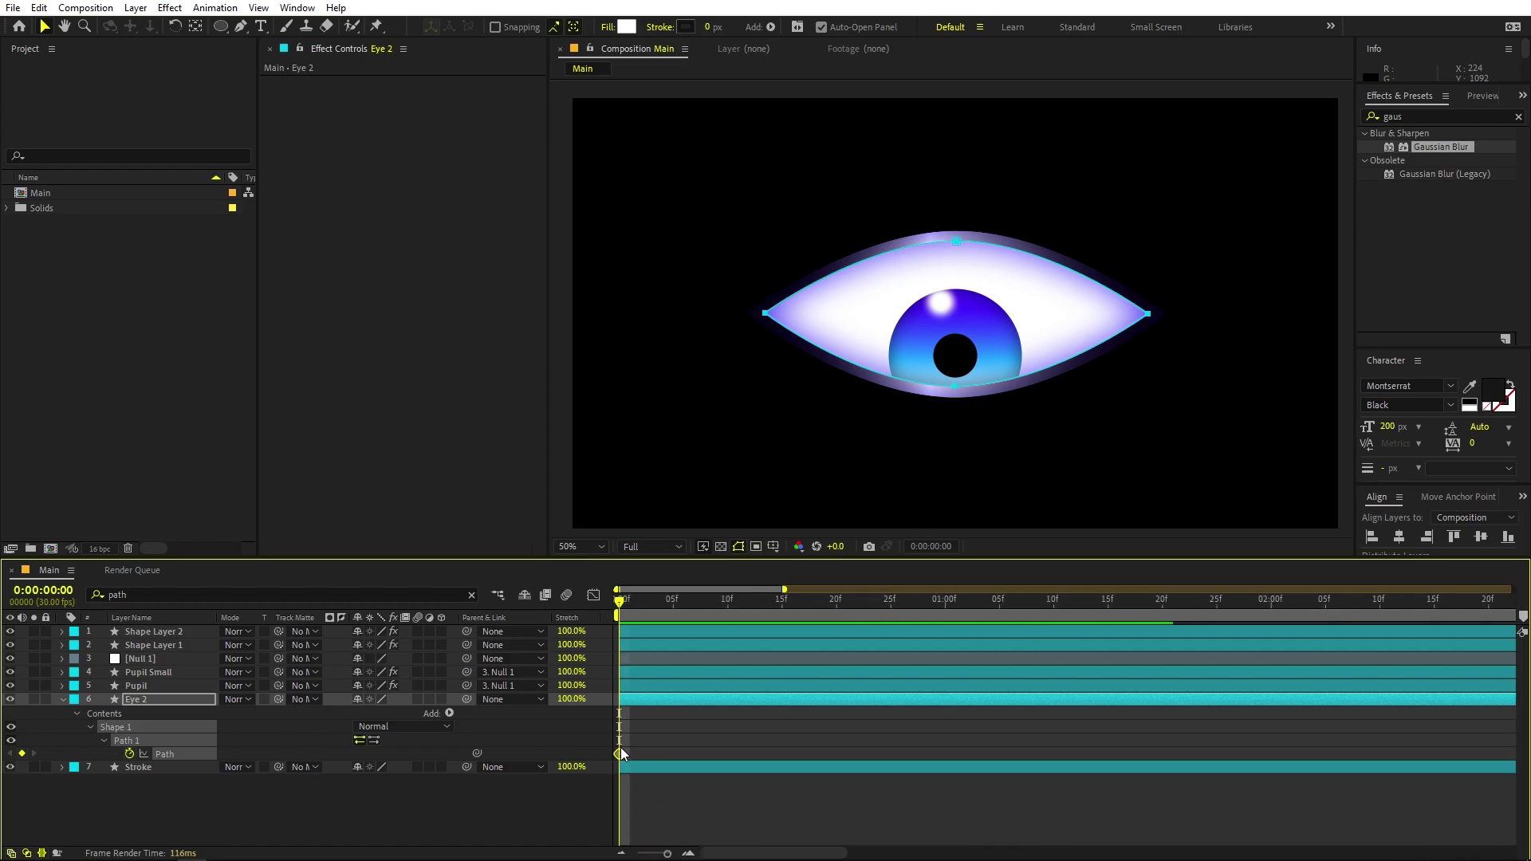
left_click_drag(638, 755, 783, 745)
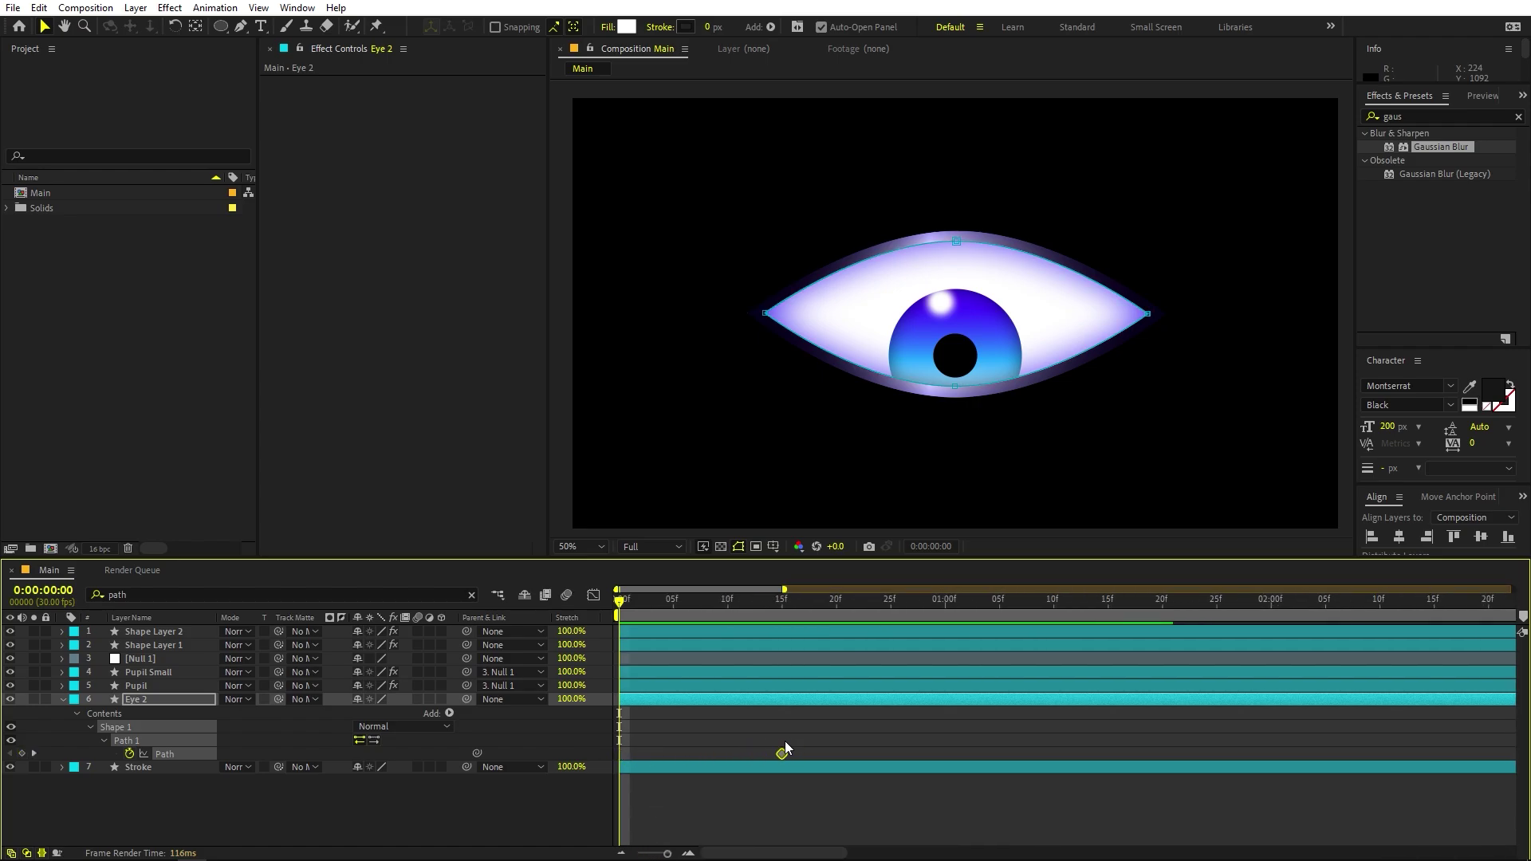
left_click(771, 604)
left_click(781, 604)
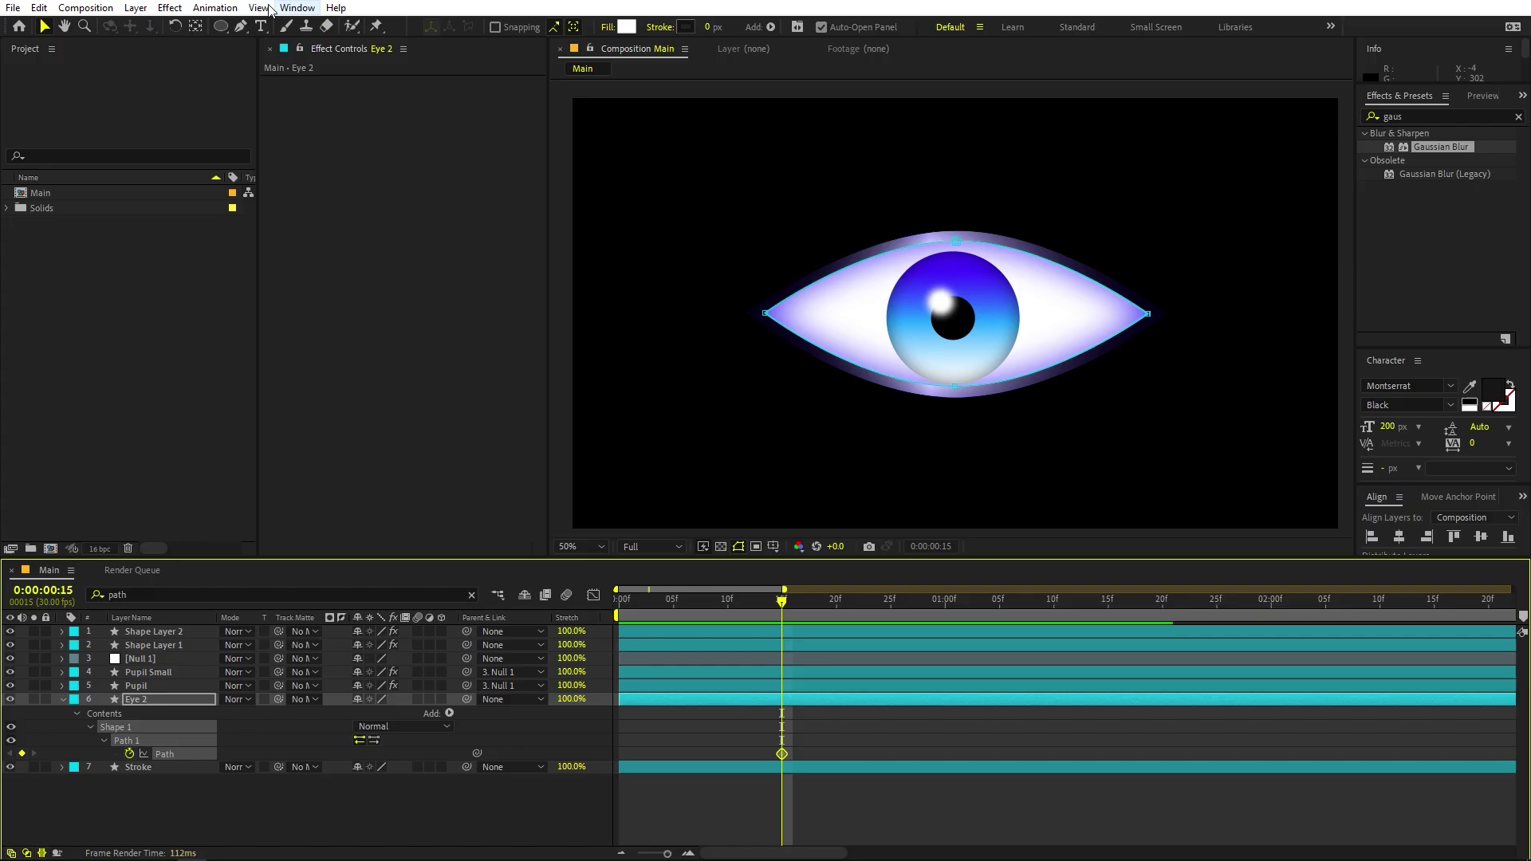
At frame 18, lower the upper middle vertex of the Eye 2 path toward the lower lid to begin closing the eye.
left_click(239, 26)
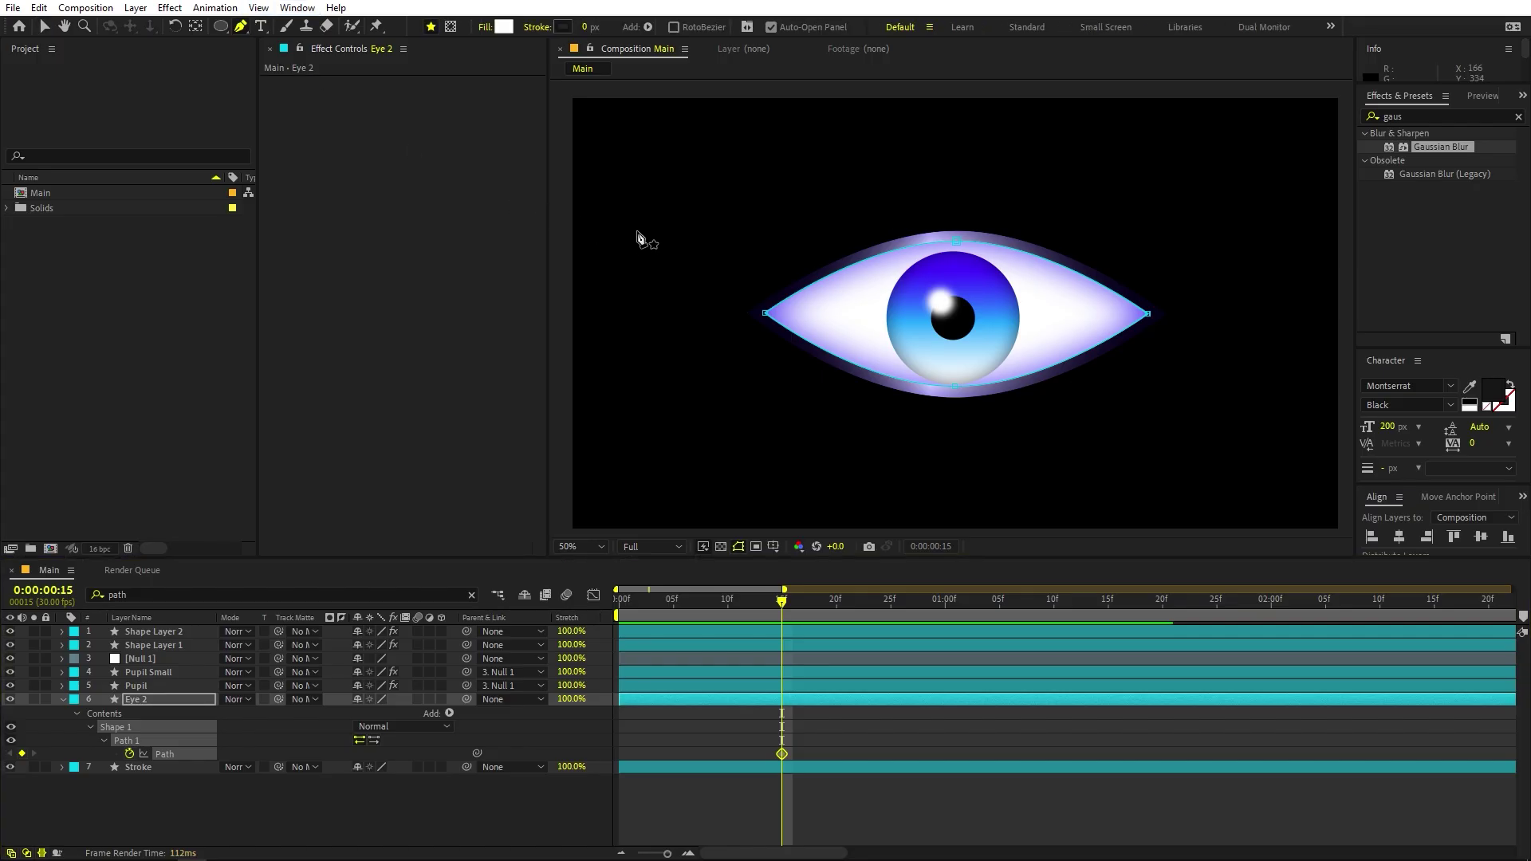
left_click(958, 243)
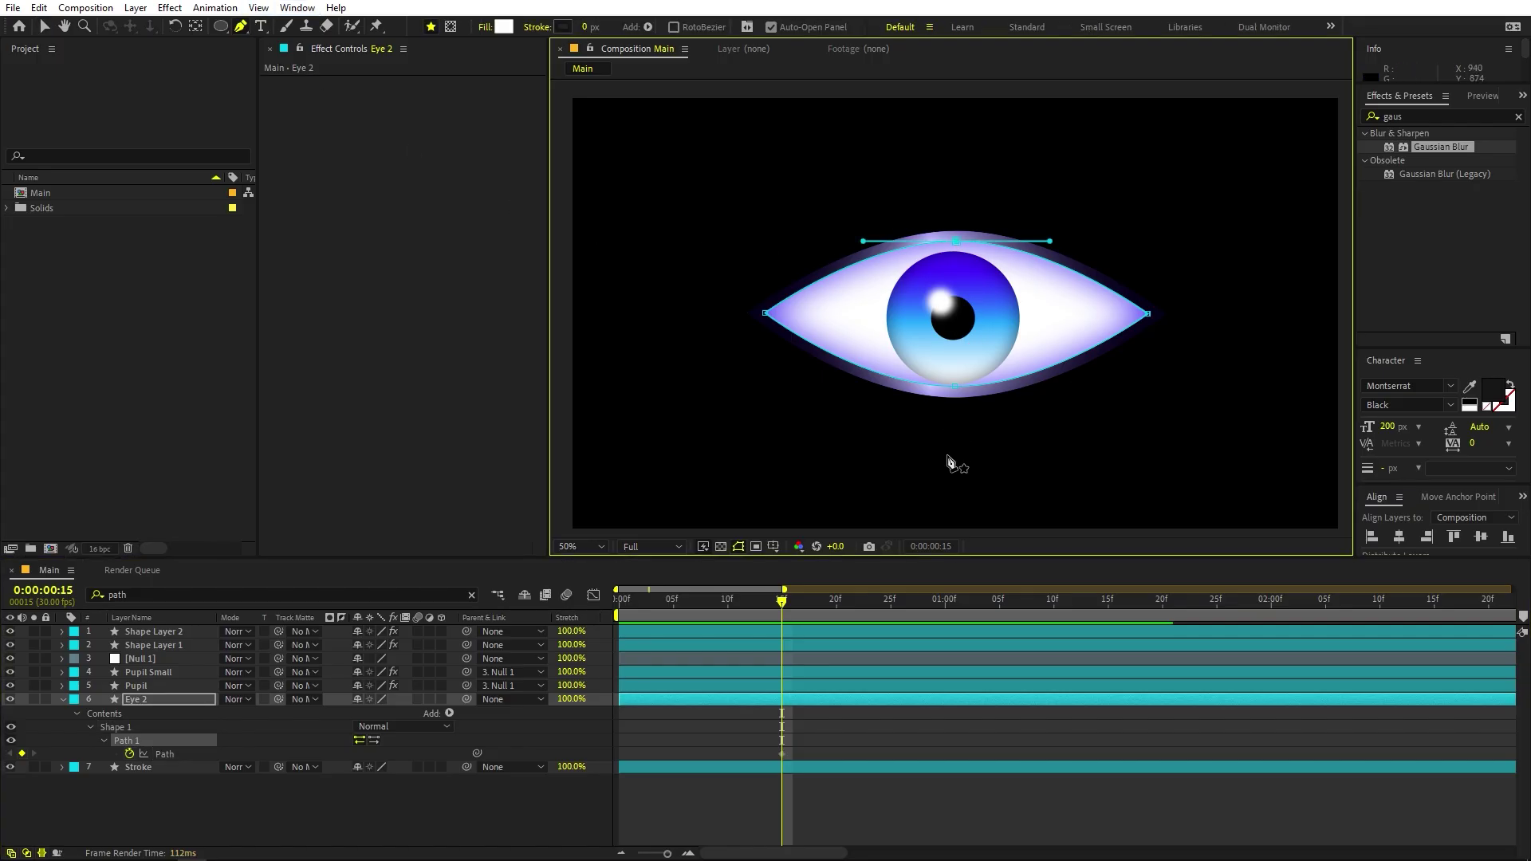
left_click_drag(787, 603, 890, 611)
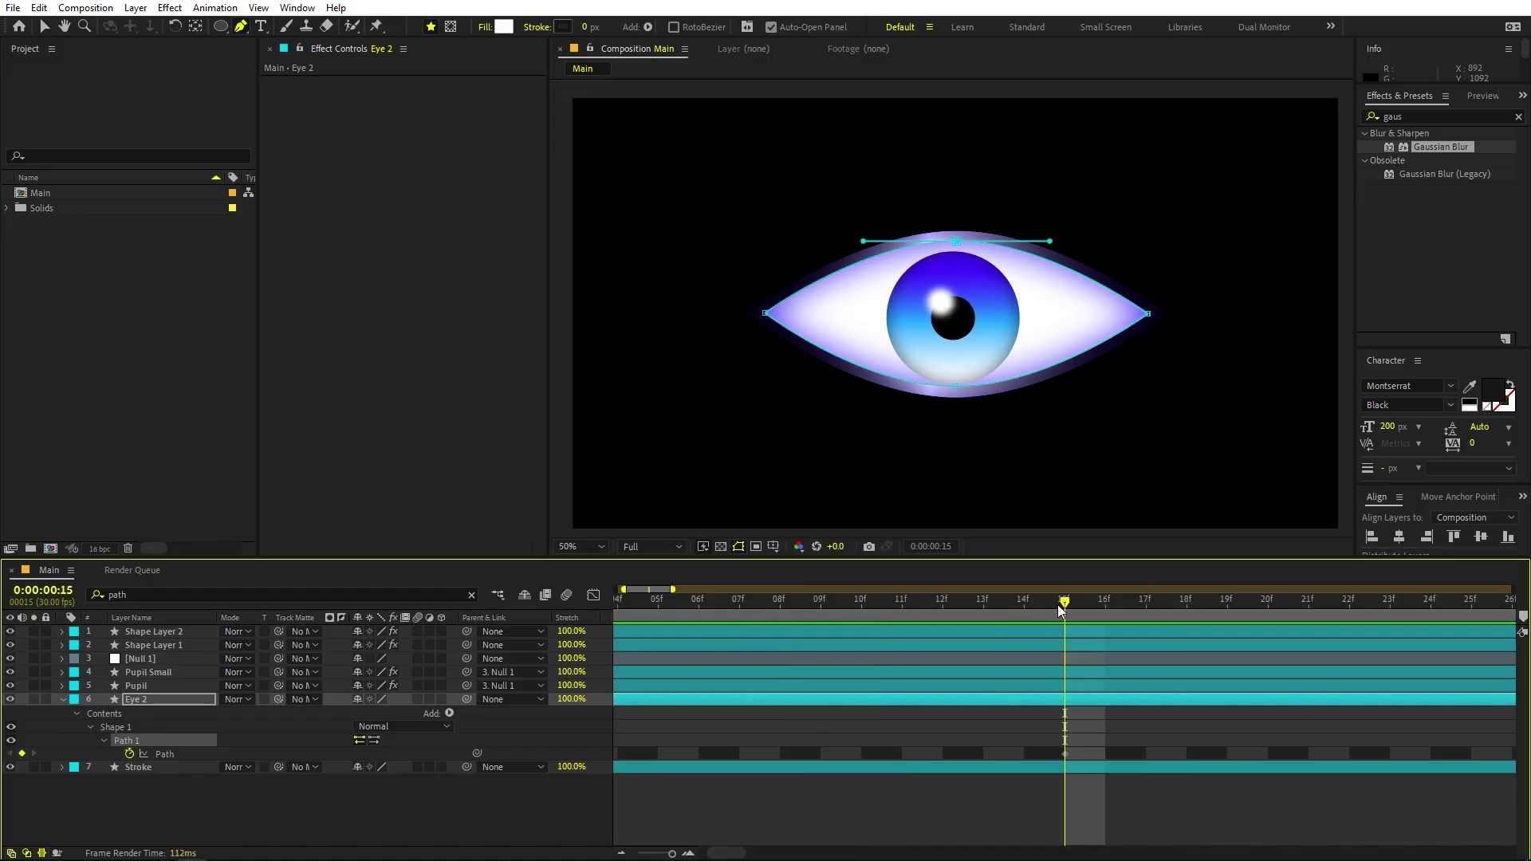
left_click_drag(1058, 606, 1138, 611)
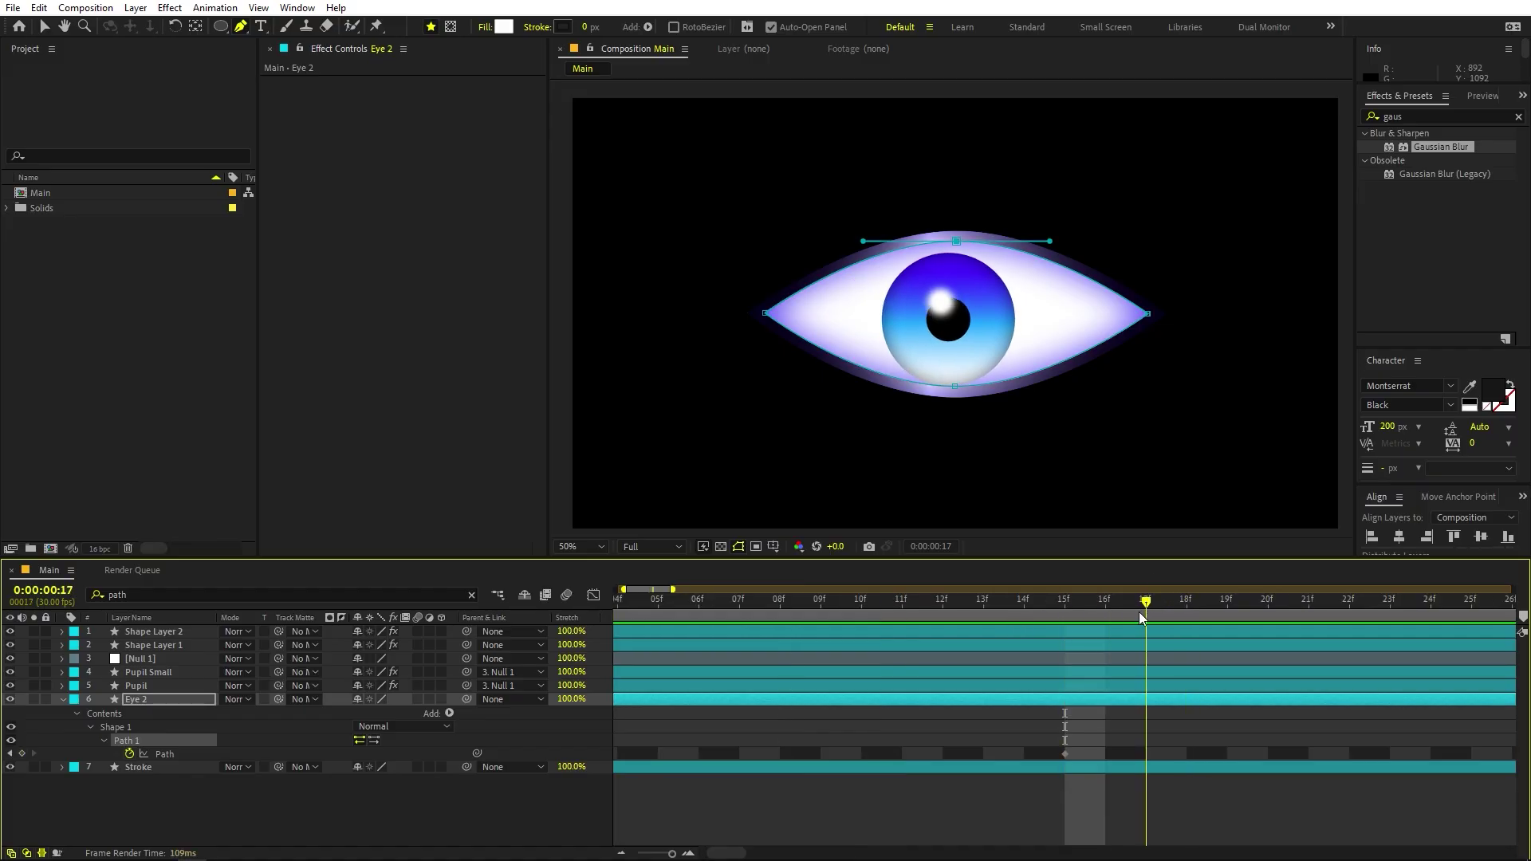
key("h")
left_click_drag(1156, 318, 944, 328)
left_click_drag(1144, 607, 1188, 609)
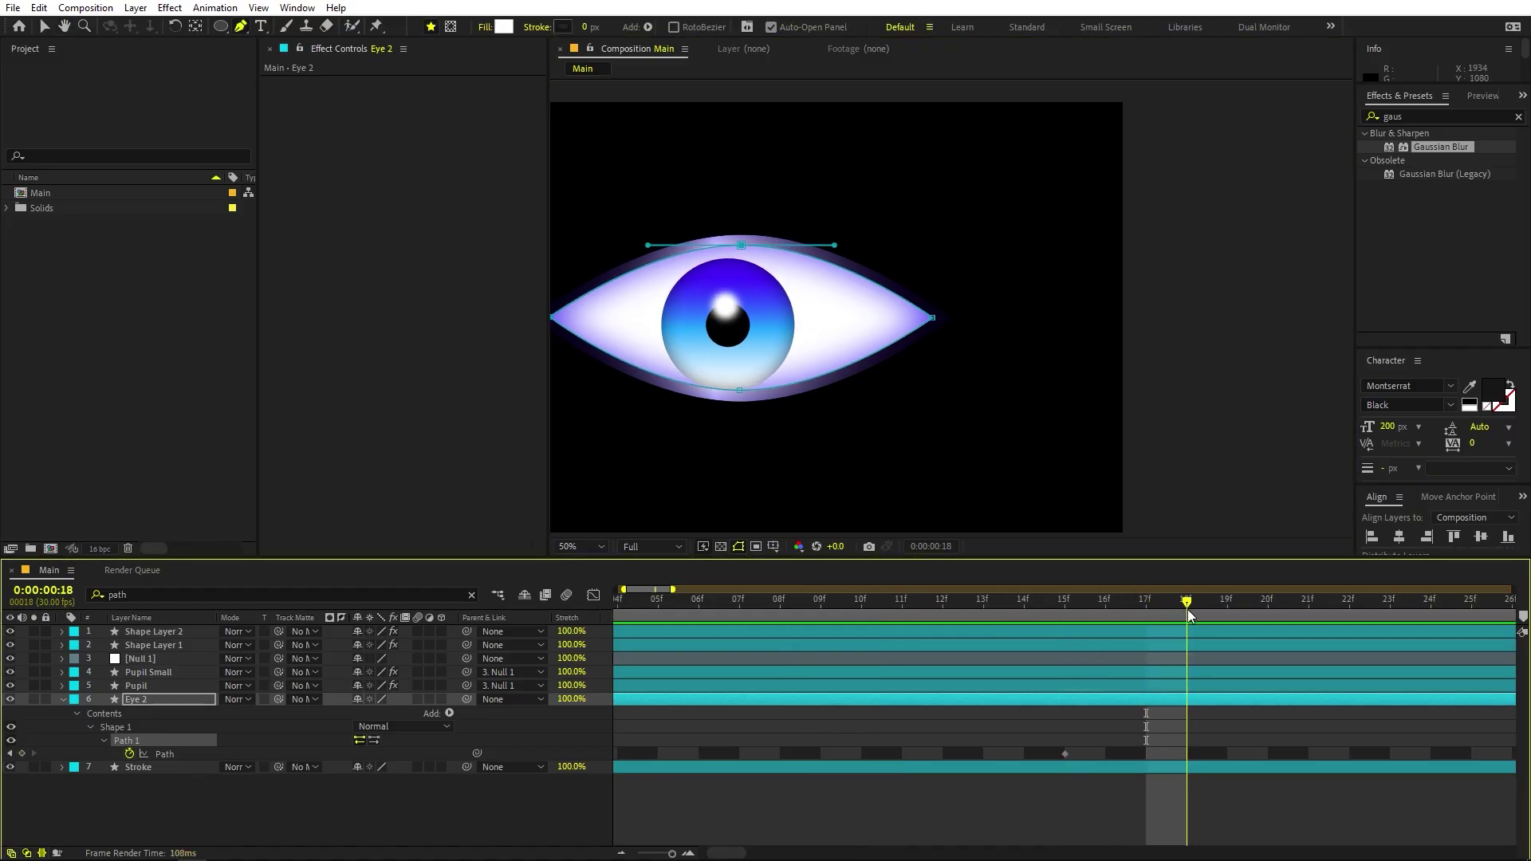
left_click_drag(787, 309, 866, 300)
key("g")
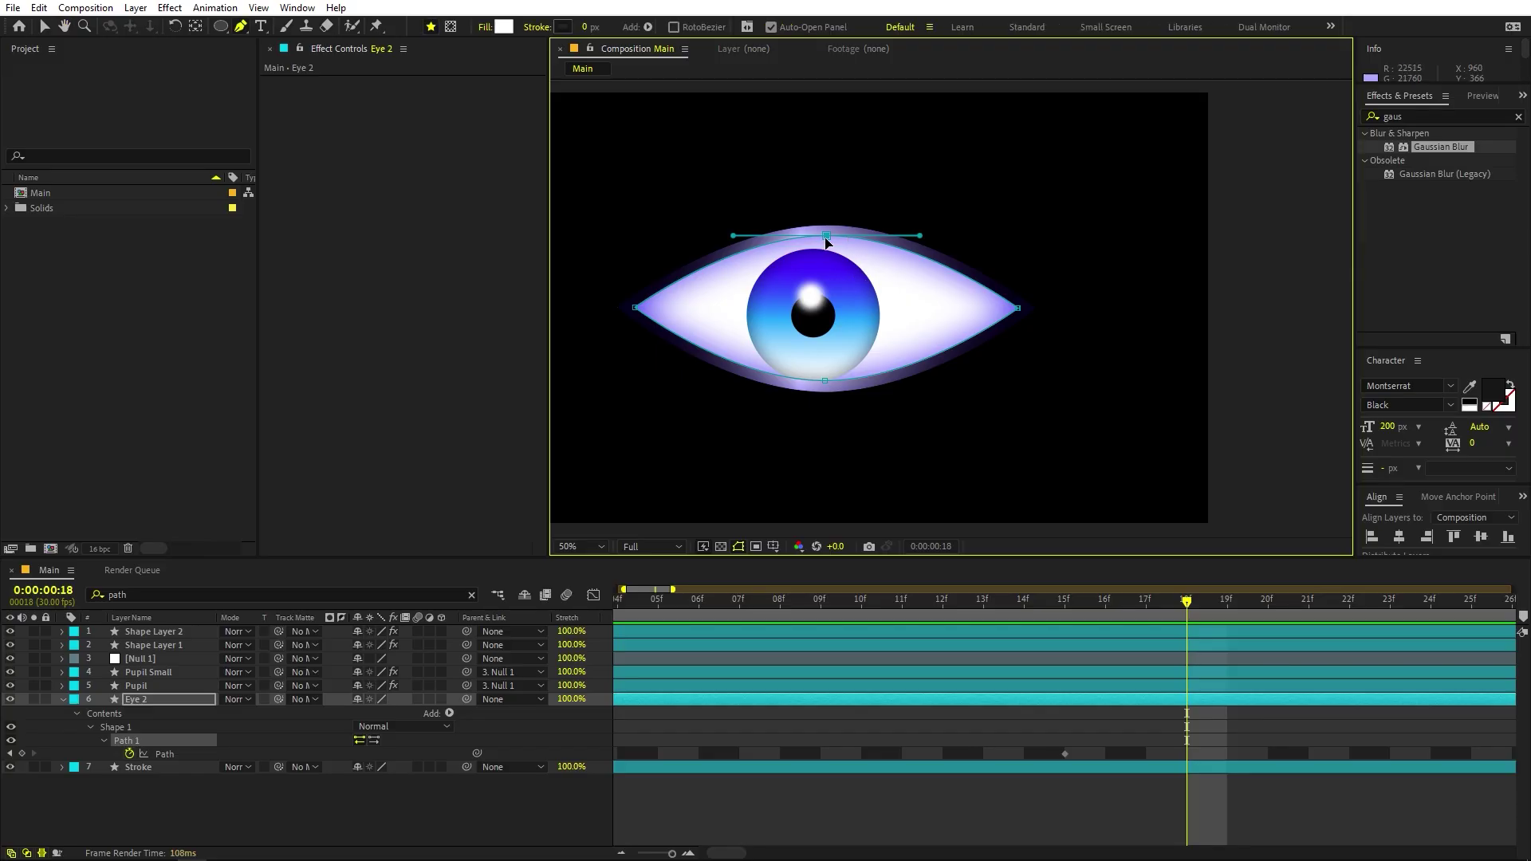
key("shift+Down")
key("shift+Down")
key("shift+Down")
key("shift+Down")
key("shift+Down")
key("shift+Down")
key("shift+Down")
key("shift+Down")
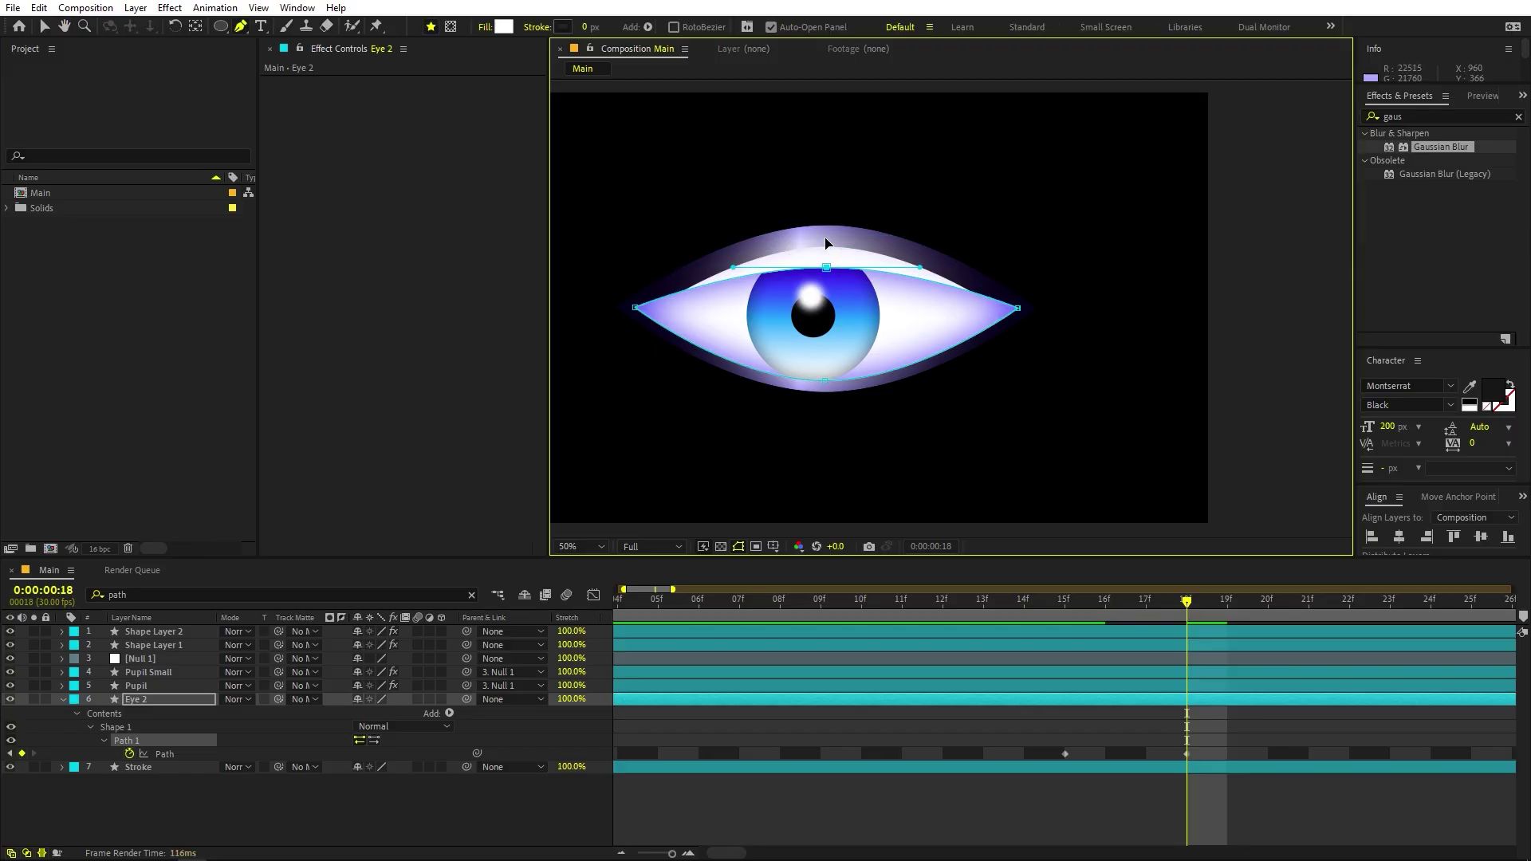
key("shift+Down")
key("shift+Down")
key("shift+Down")
key("shift+Down")
key("shift+Down")
key("shift+Down")
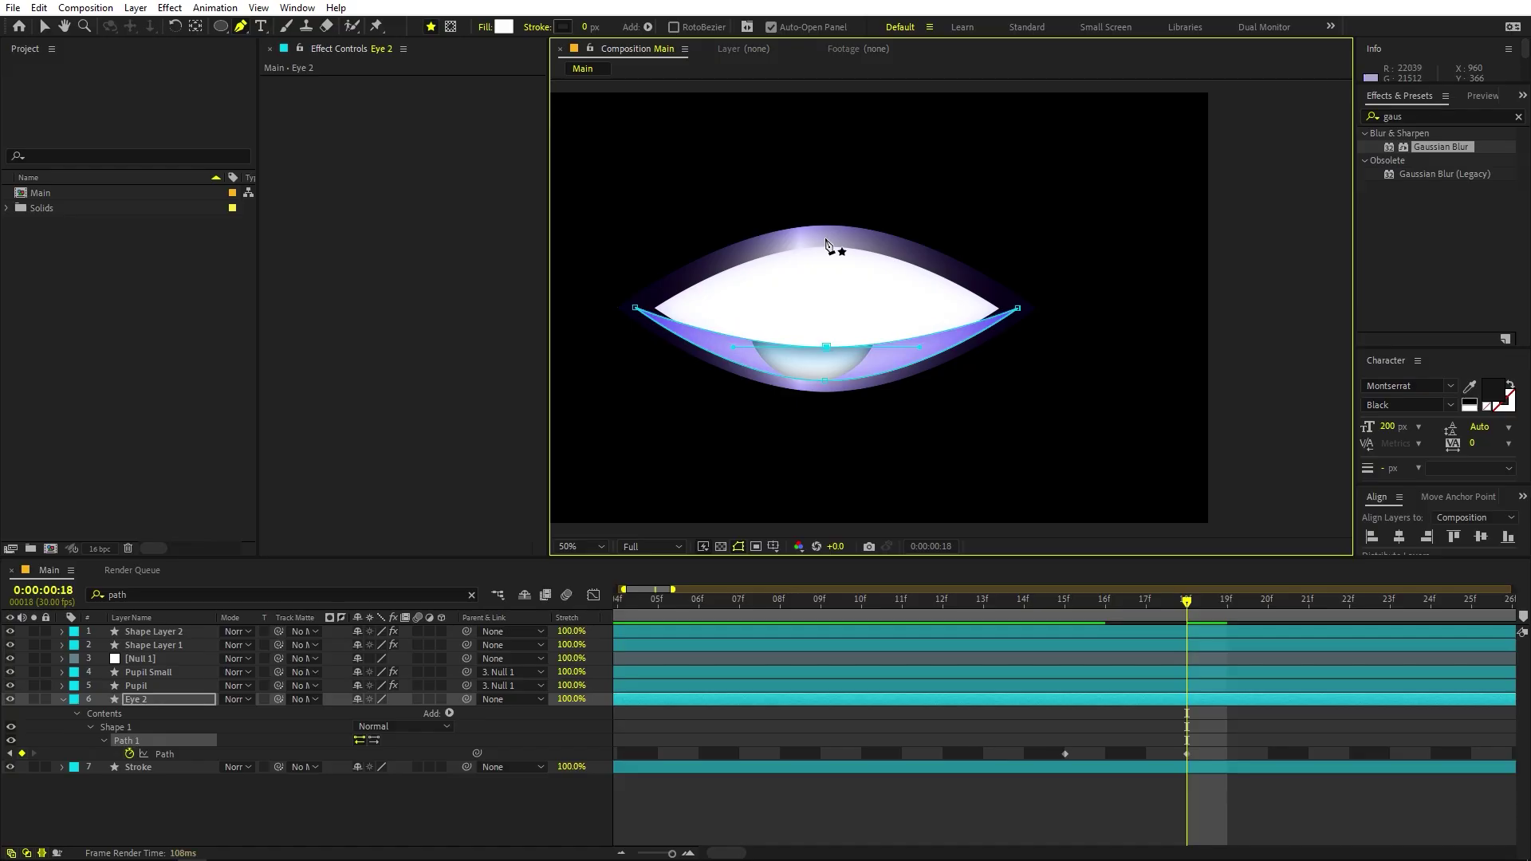
Raise the lower middle vertex of the Eye 2 path to meet the upper one so the eye shape closes.
left_click(825, 382)
key("shift+Up")
key("shift+Up")
key("shift+Up")
key("shift+Up")
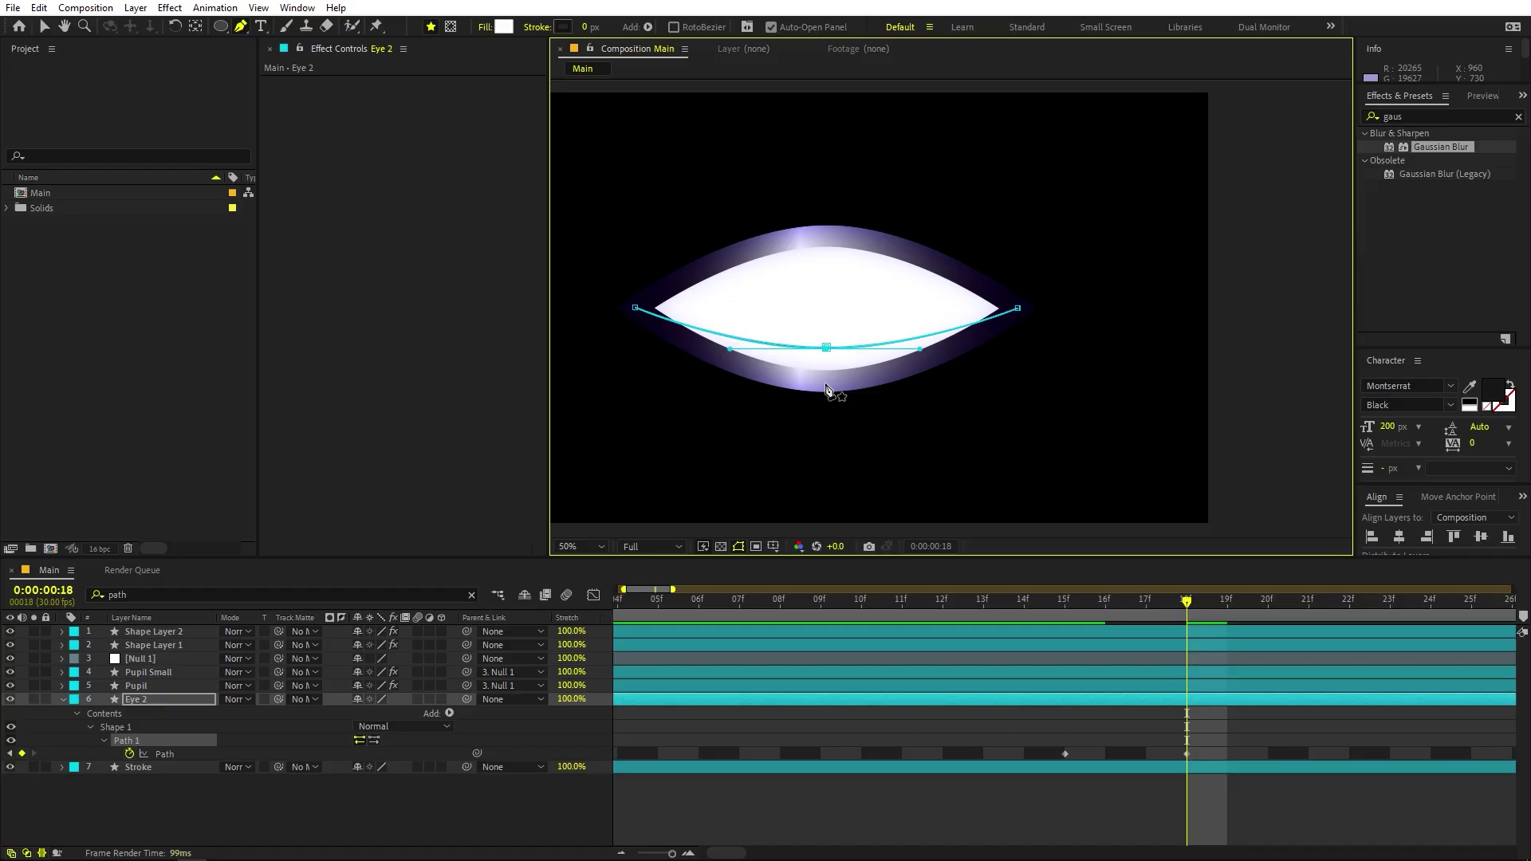
Nudge the lower middle vertex of the Eye 2 path slightly down at frame 18 to leave a thin sliver open.
key("Down")
key("Down")
key("Down")
key("Down")
key("Down")
key("Down")
key("Down")
key("Down")
key("Down")
key("Down")
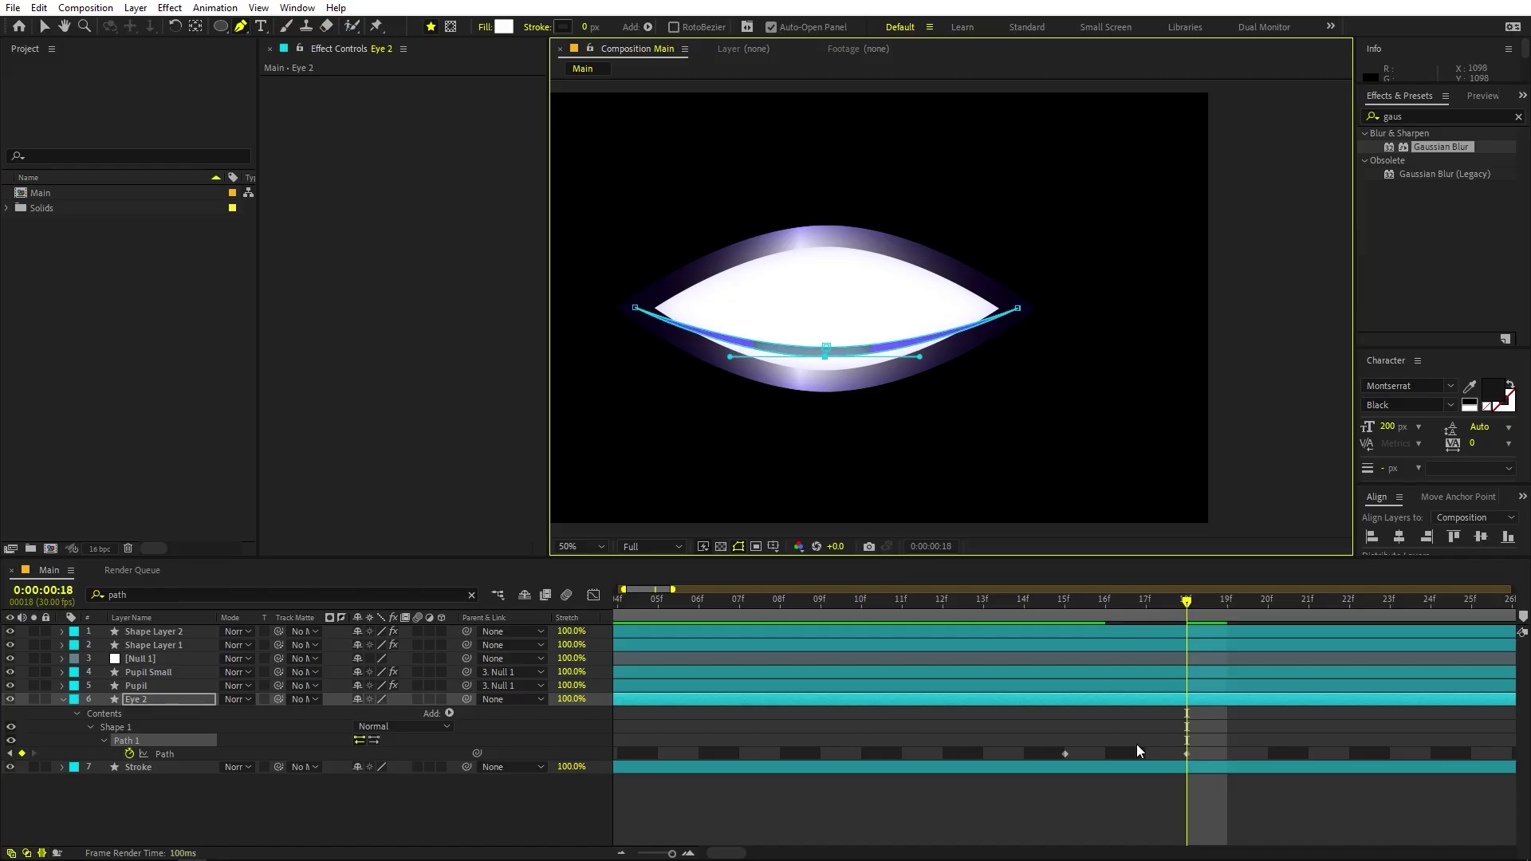
Copy the open-eye Path keyframe from frame 15 of Eye 2 to frame 21 and preview the blink.
left_click_drag(1138, 749, 1031, 761)
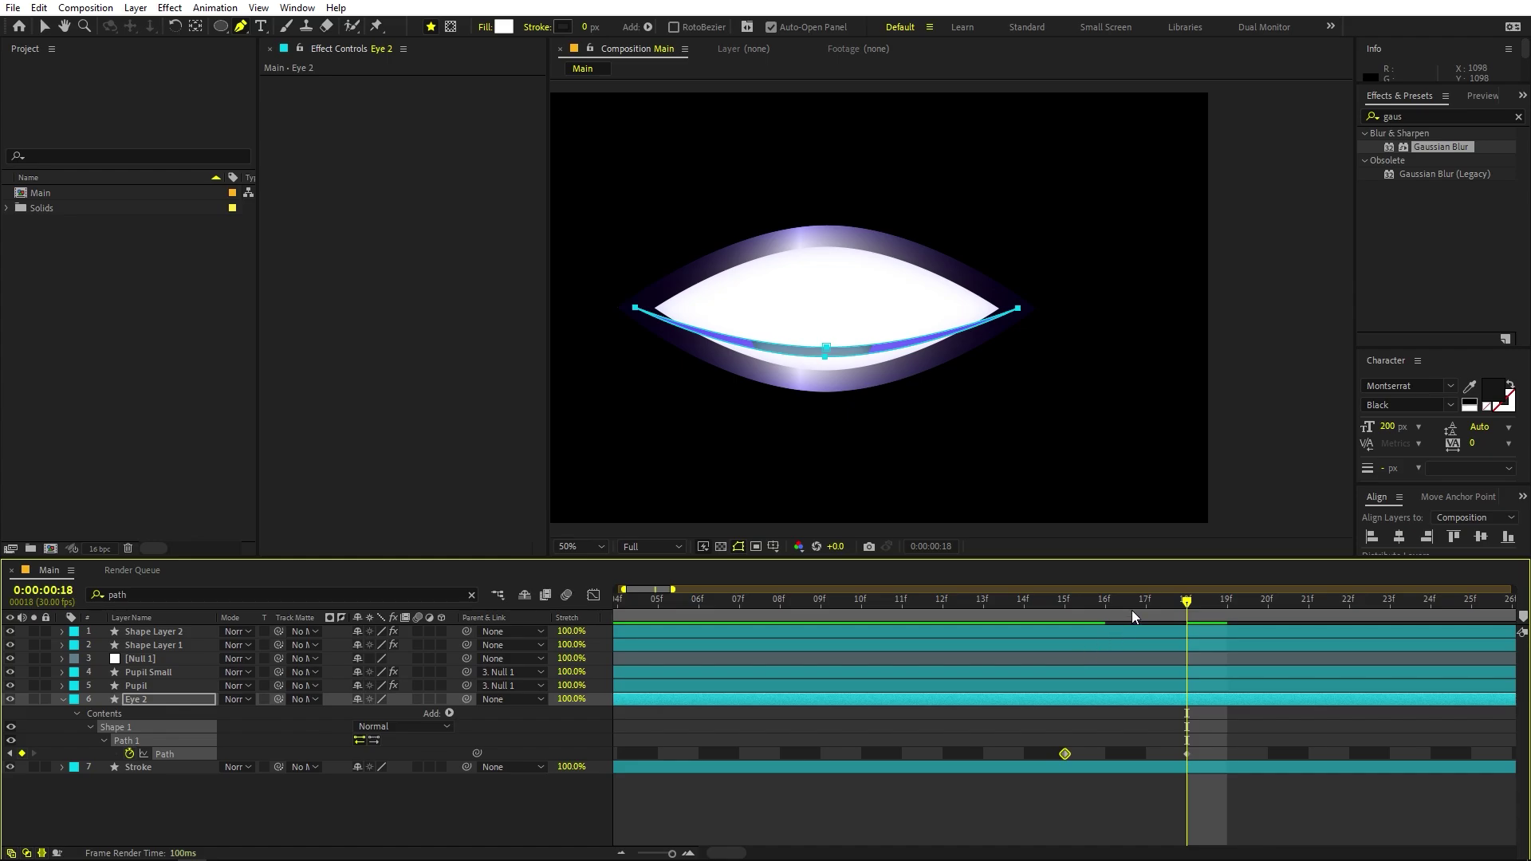
left_click_drag(1206, 605, 1303, 633)
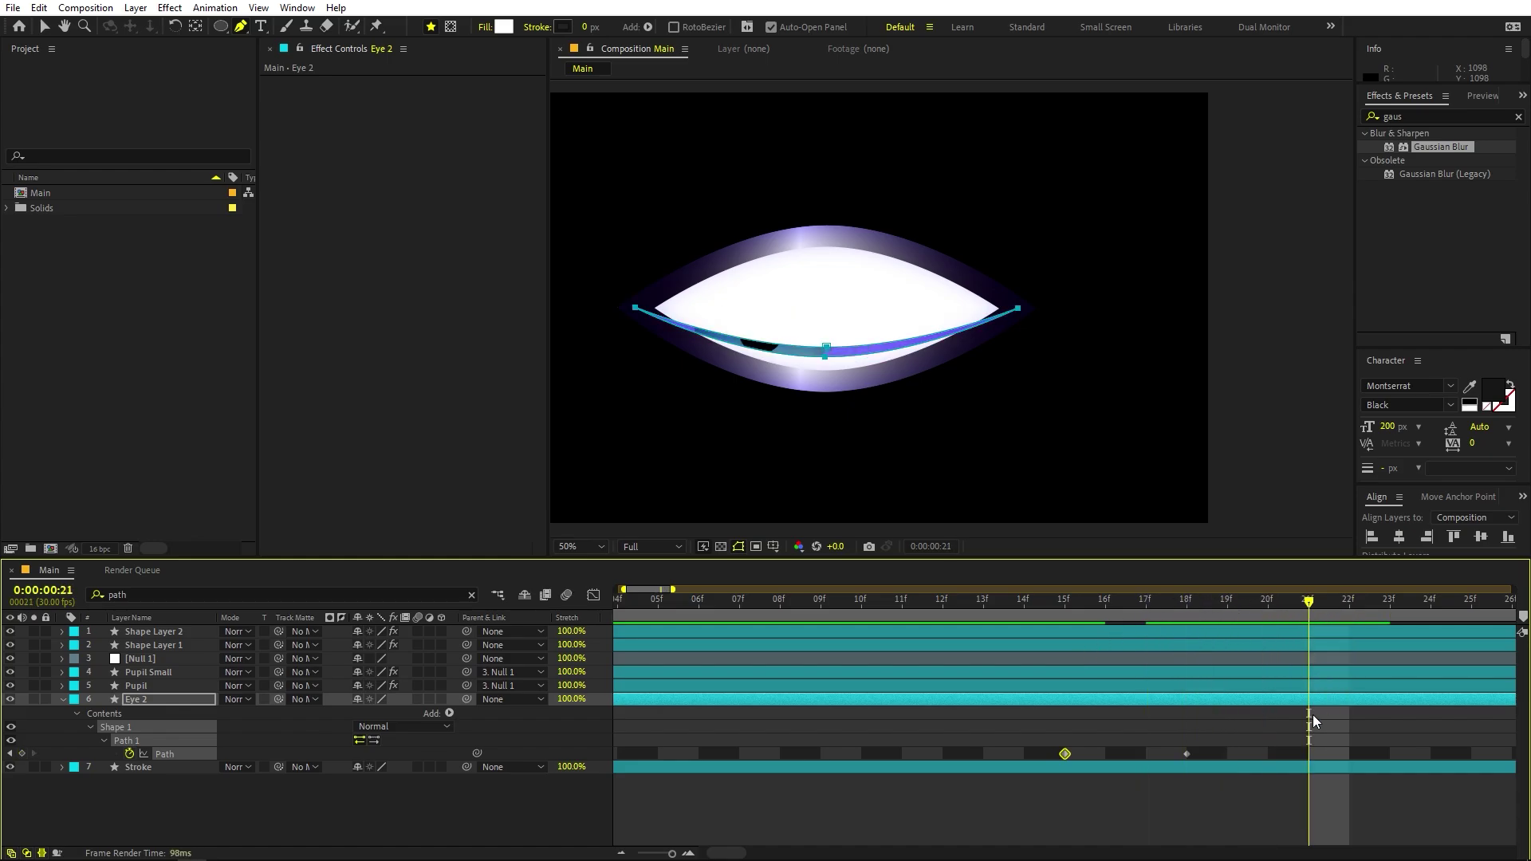
key("ctrl+v")
key("space")
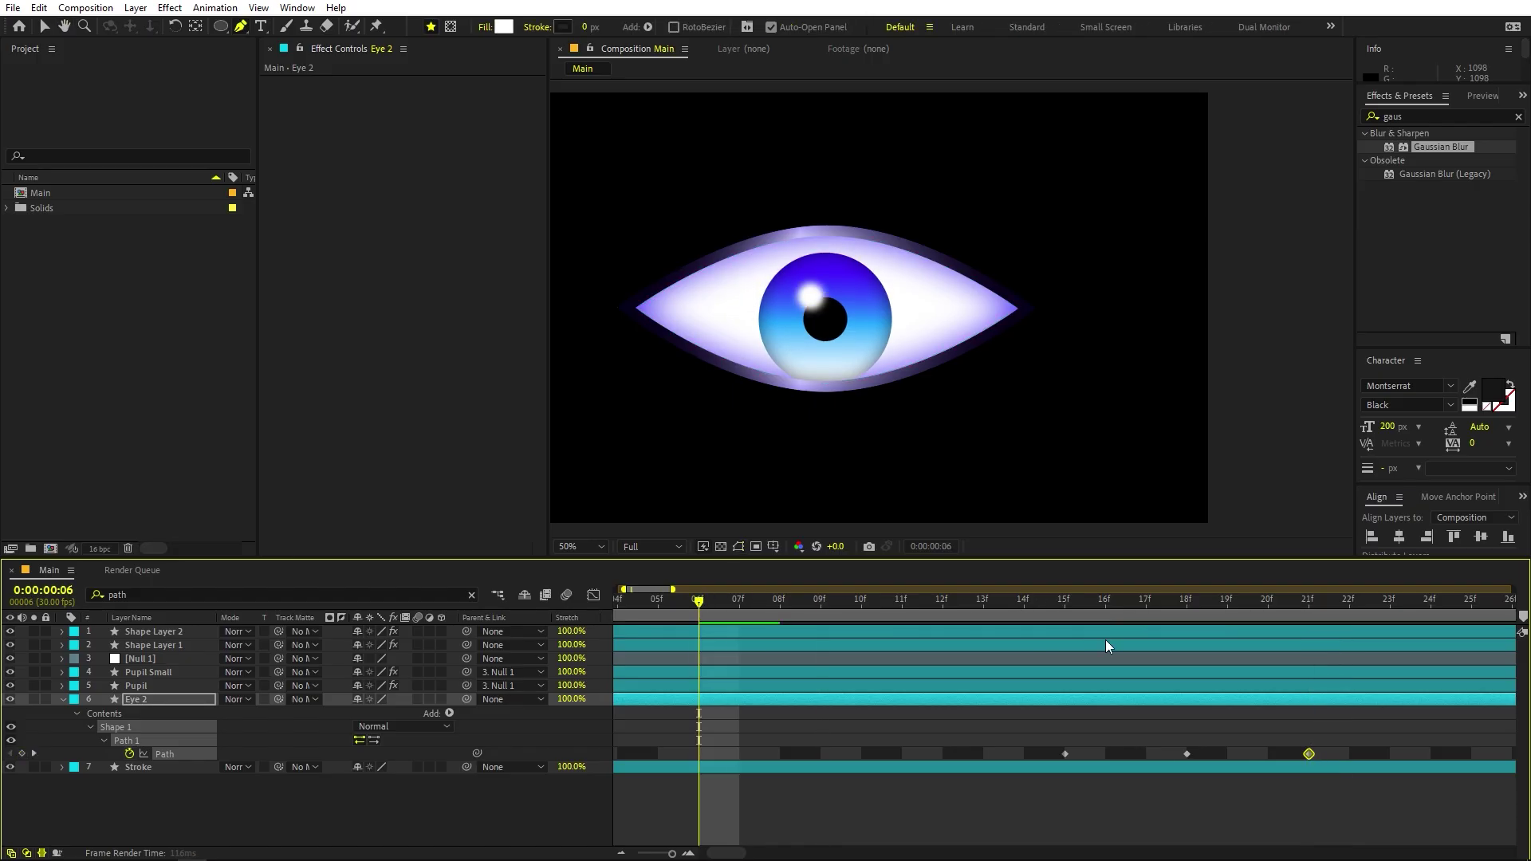
key("space")
scroll(1100, 686, "down", 3)
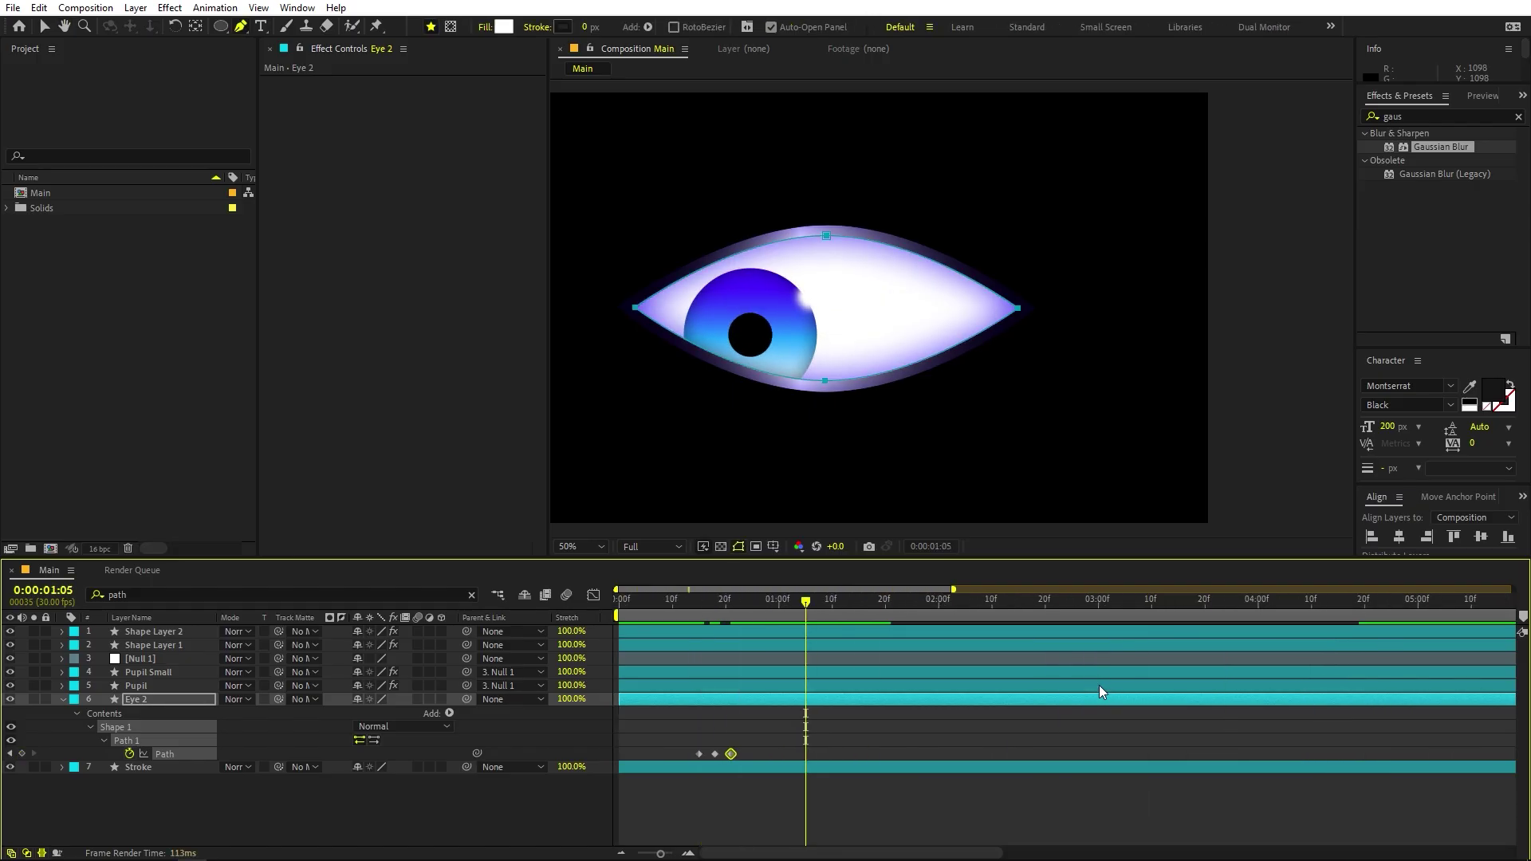
Apply Easy Ease to the three Eye 2 Path keyframes at frames 15, 18 and 21.
left_click_drag(729, 614, 705, 614)
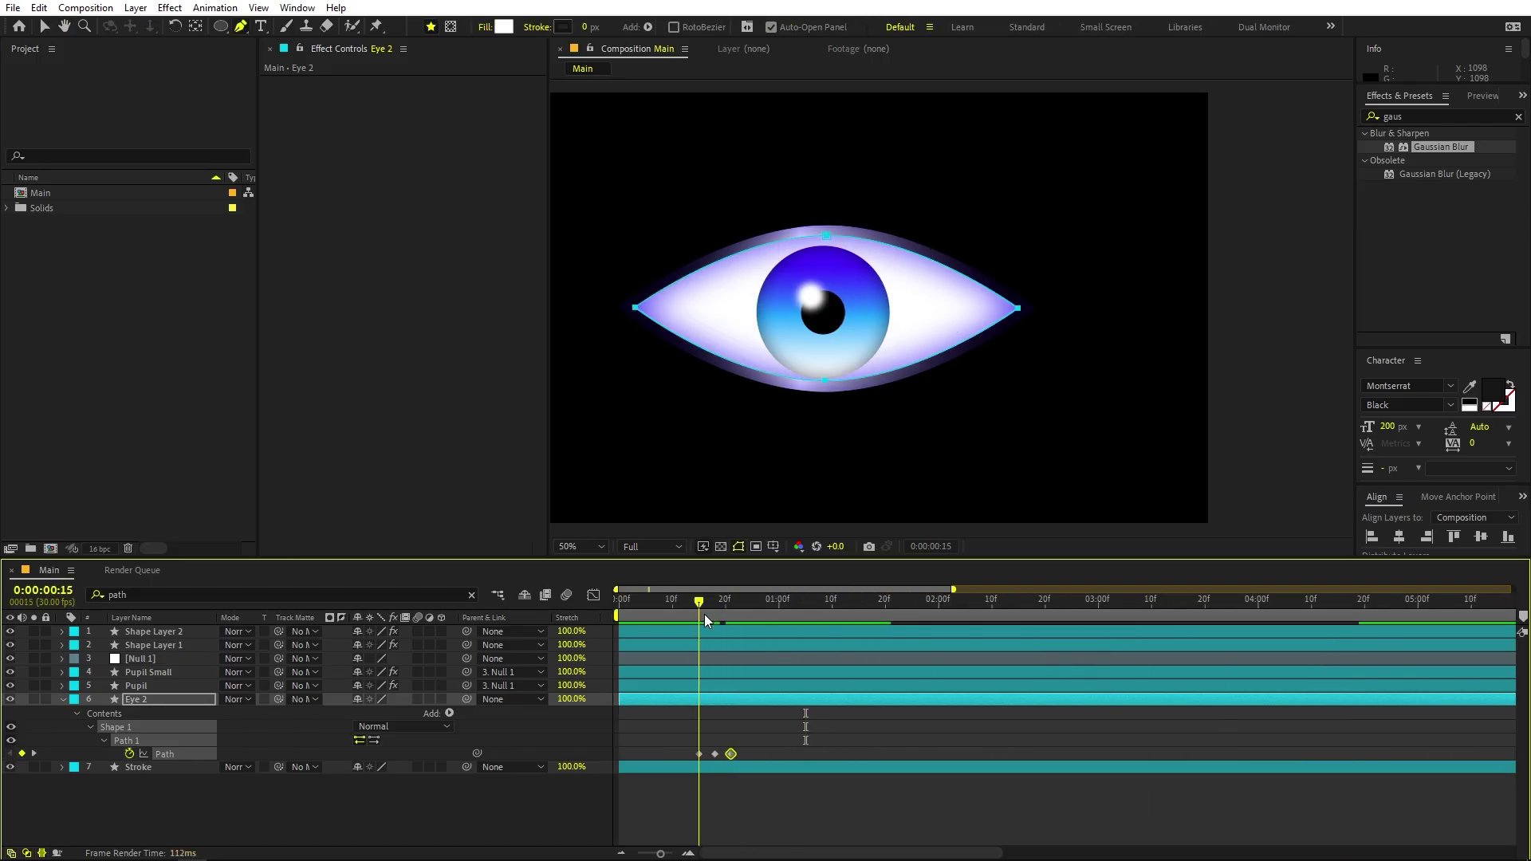
left_click(744, 755)
left_click_drag(667, 750, 667, 749)
left_click(594, 594)
At frame 0, lower the upper middle vertex of the Eye 2 path well below the eye's corners, toward the lower lid.
left_click_drag(690, 603, 616, 619)
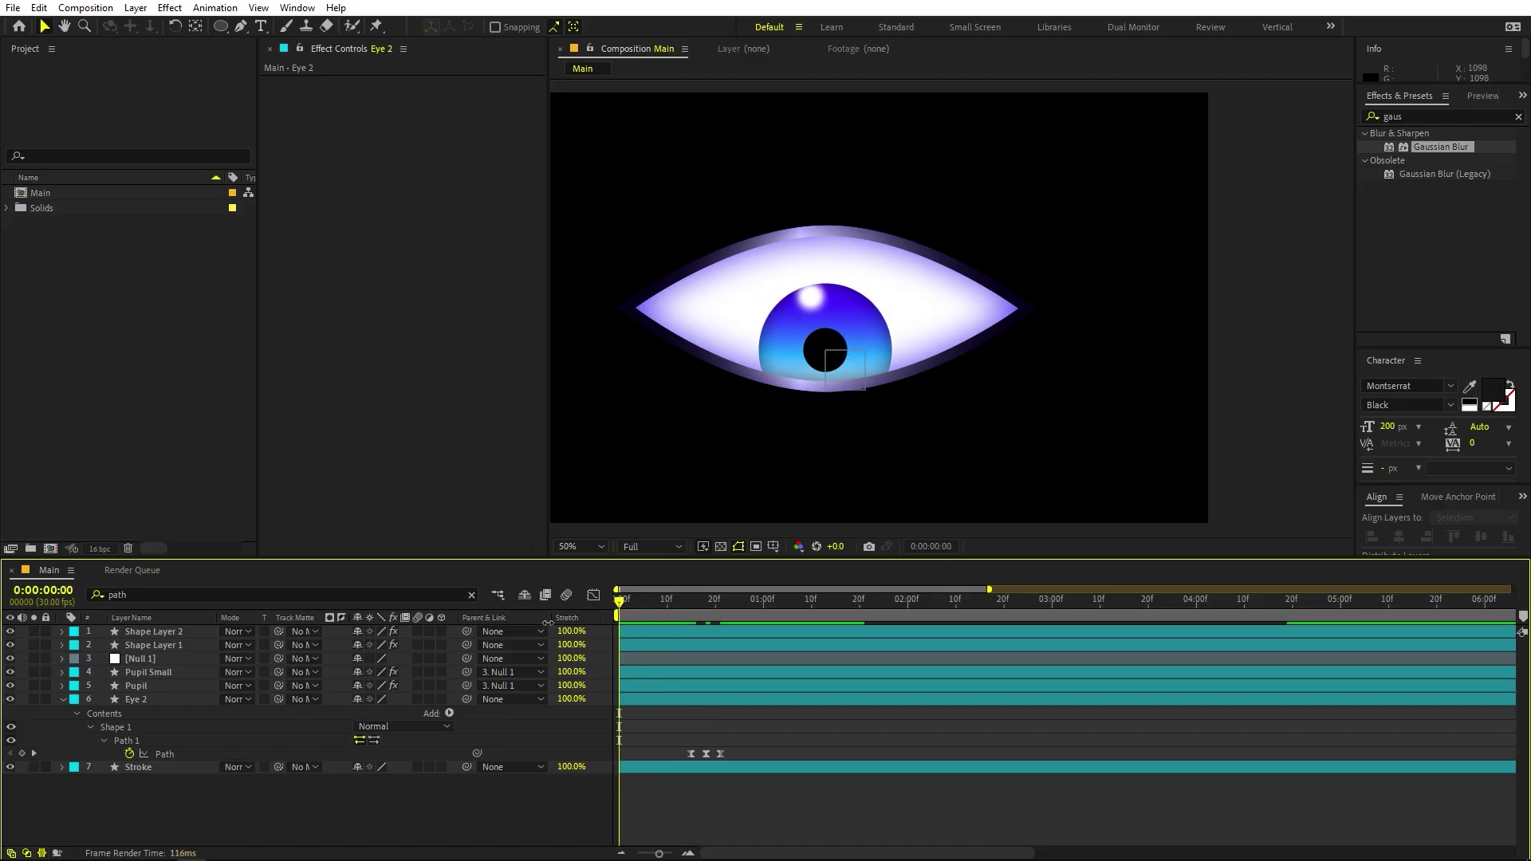
left_click(135, 700)
left_click(241, 27)
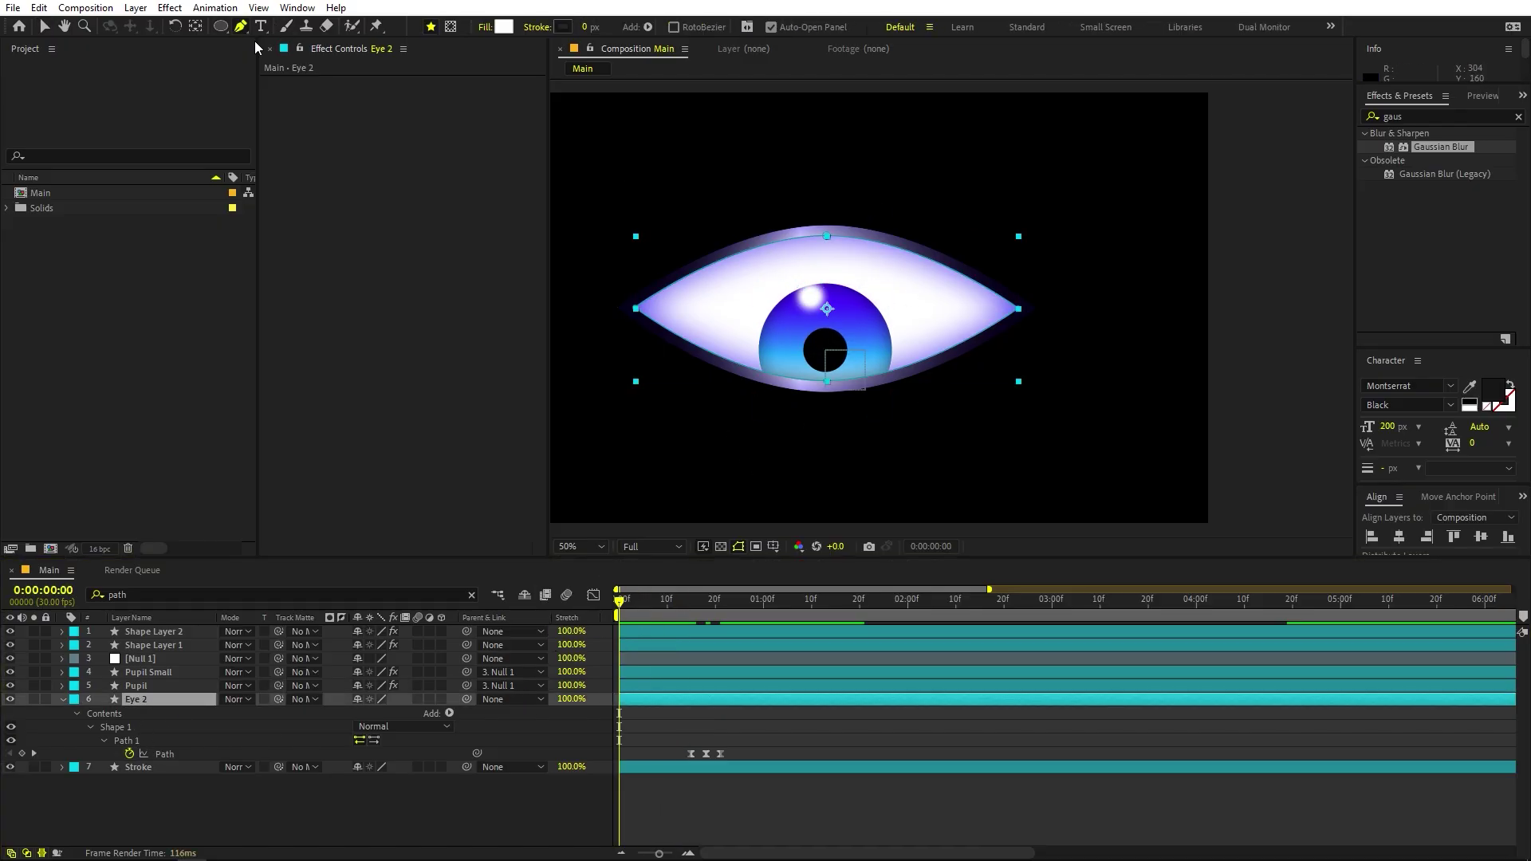
left_click(826, 237)
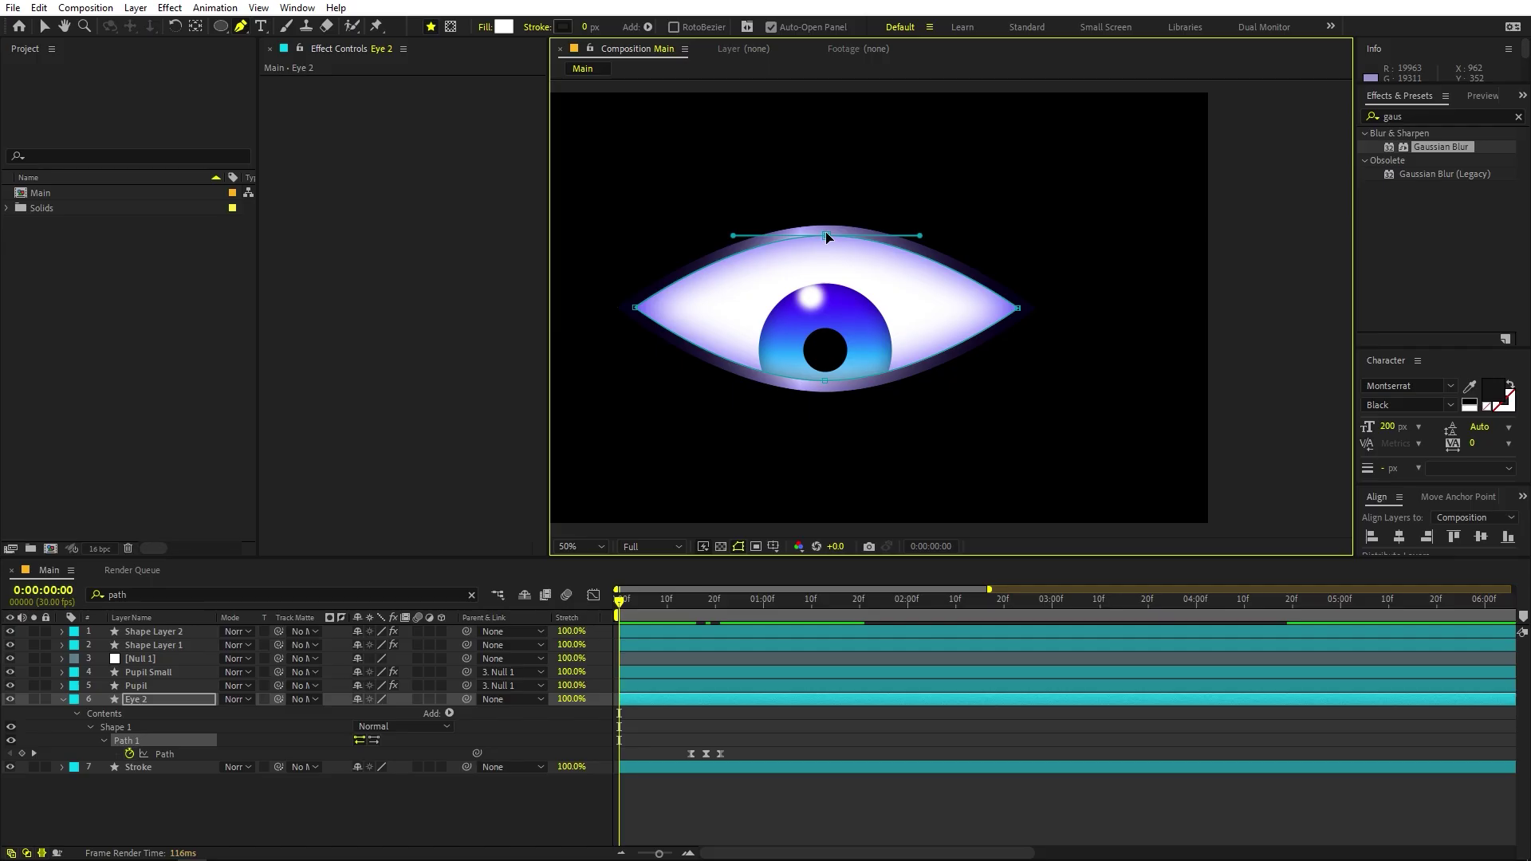
key("shift+Down")
key("shift+Down")
key("shift+Down")
key("shift+Down")
key("shift+Down")
key("shift+Down")
key("shift+Down")
key("shift+Down")
key("shift+Down")
key("shift+Down")
key("shift+Down")
key("shift+Down")
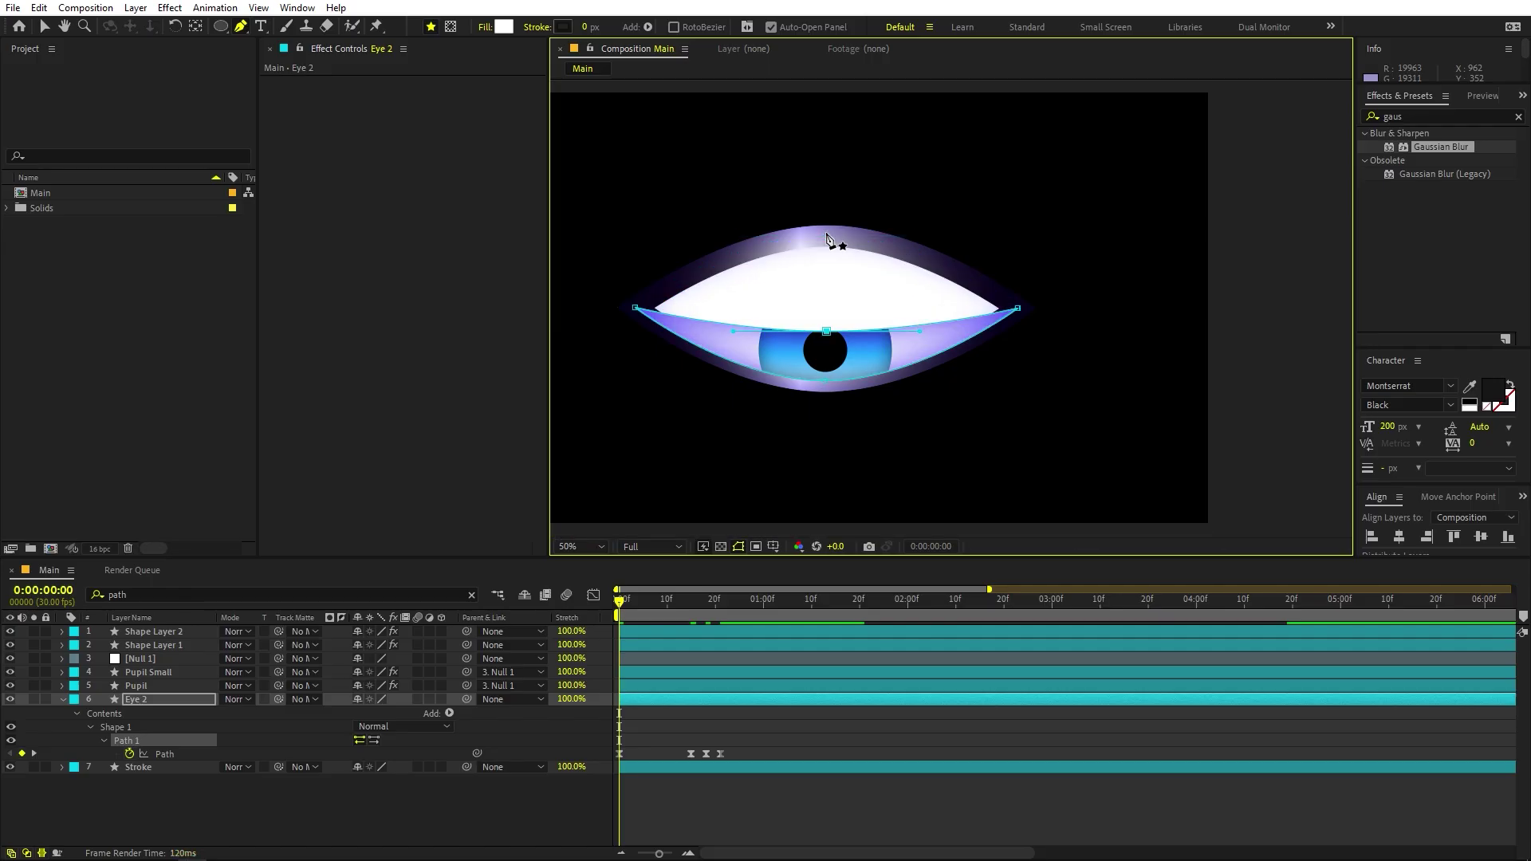
scroll(848, 230, "up", 1)
left_click_drag(898, 360, 1142, 328)
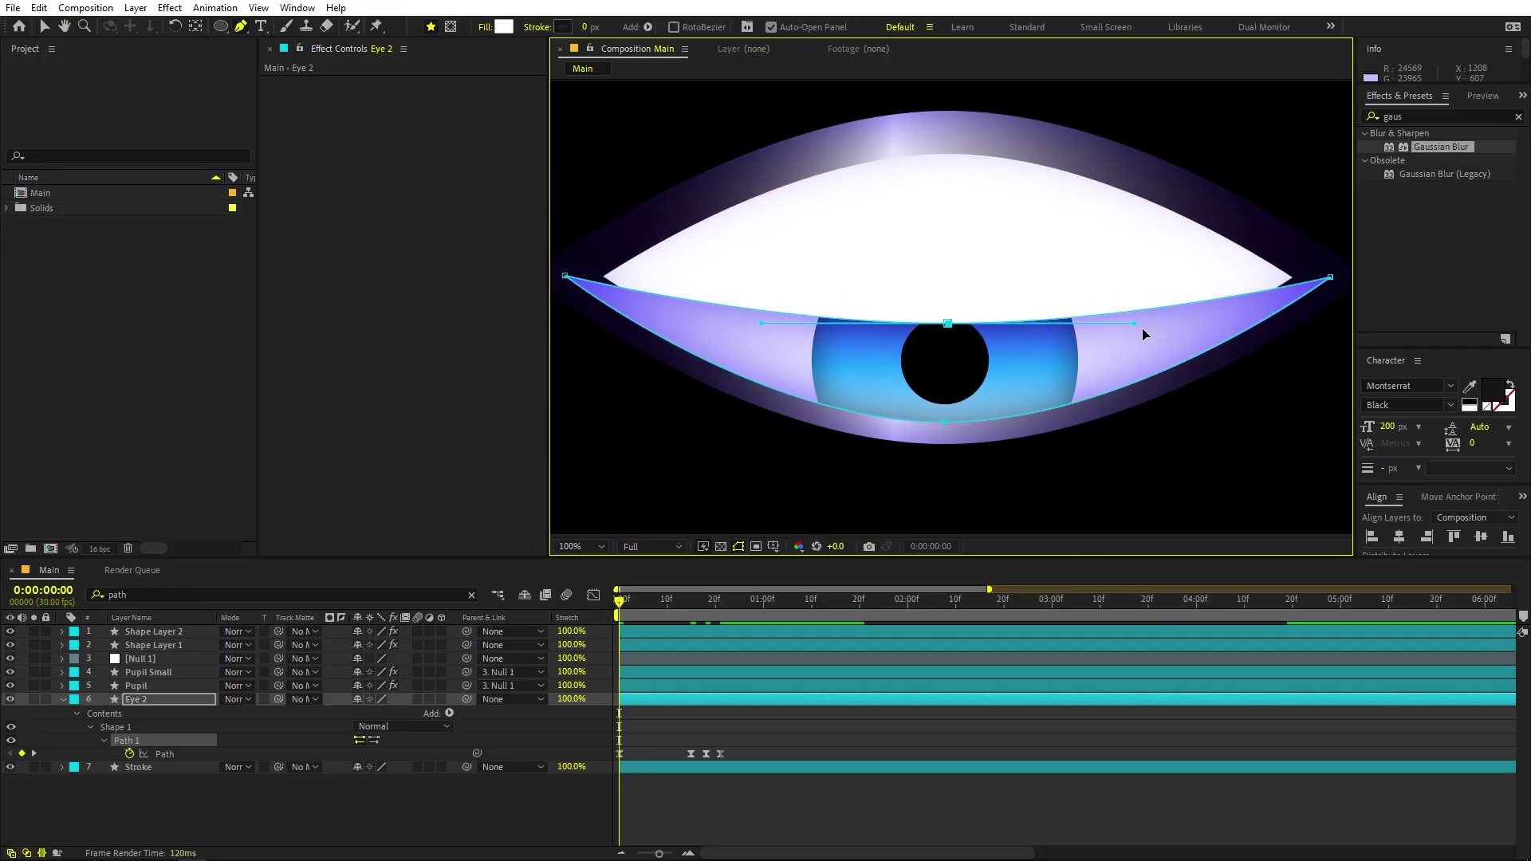
key("shift+Down")
key("shift+Down")
key("shift+Down")
key("shift+Down")
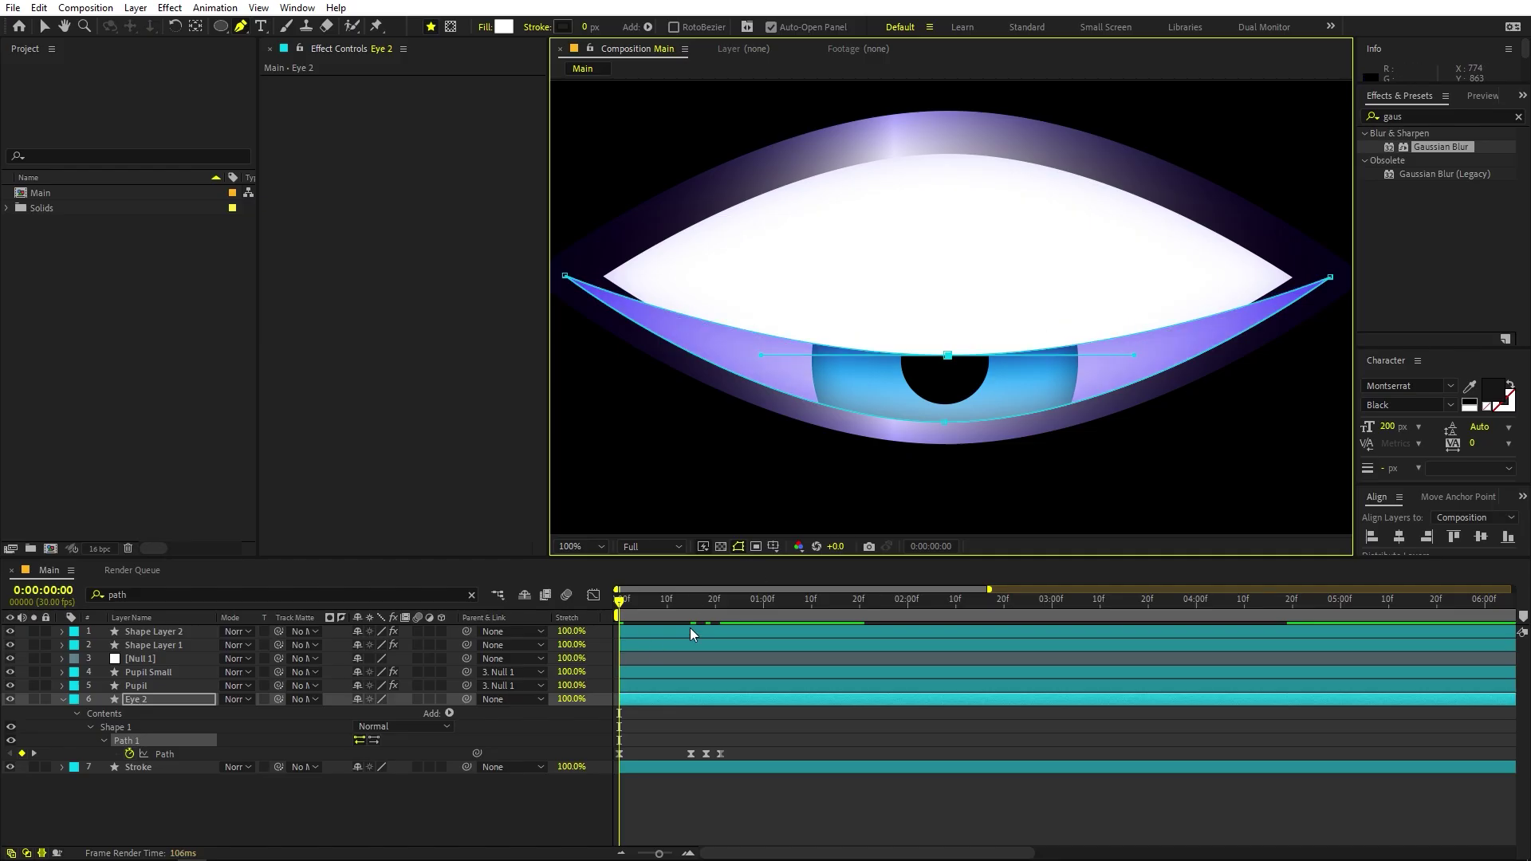
Raise the lower middle vertex of the Eye 2 path to meet the upper one so the eye starts closed at frame 0.
left_click(944, 423)
key("shift+Up")
key("shift+Up")
key("shift+Up")
key("shift+Up")
key("shift+Up")
key("shift+Up")
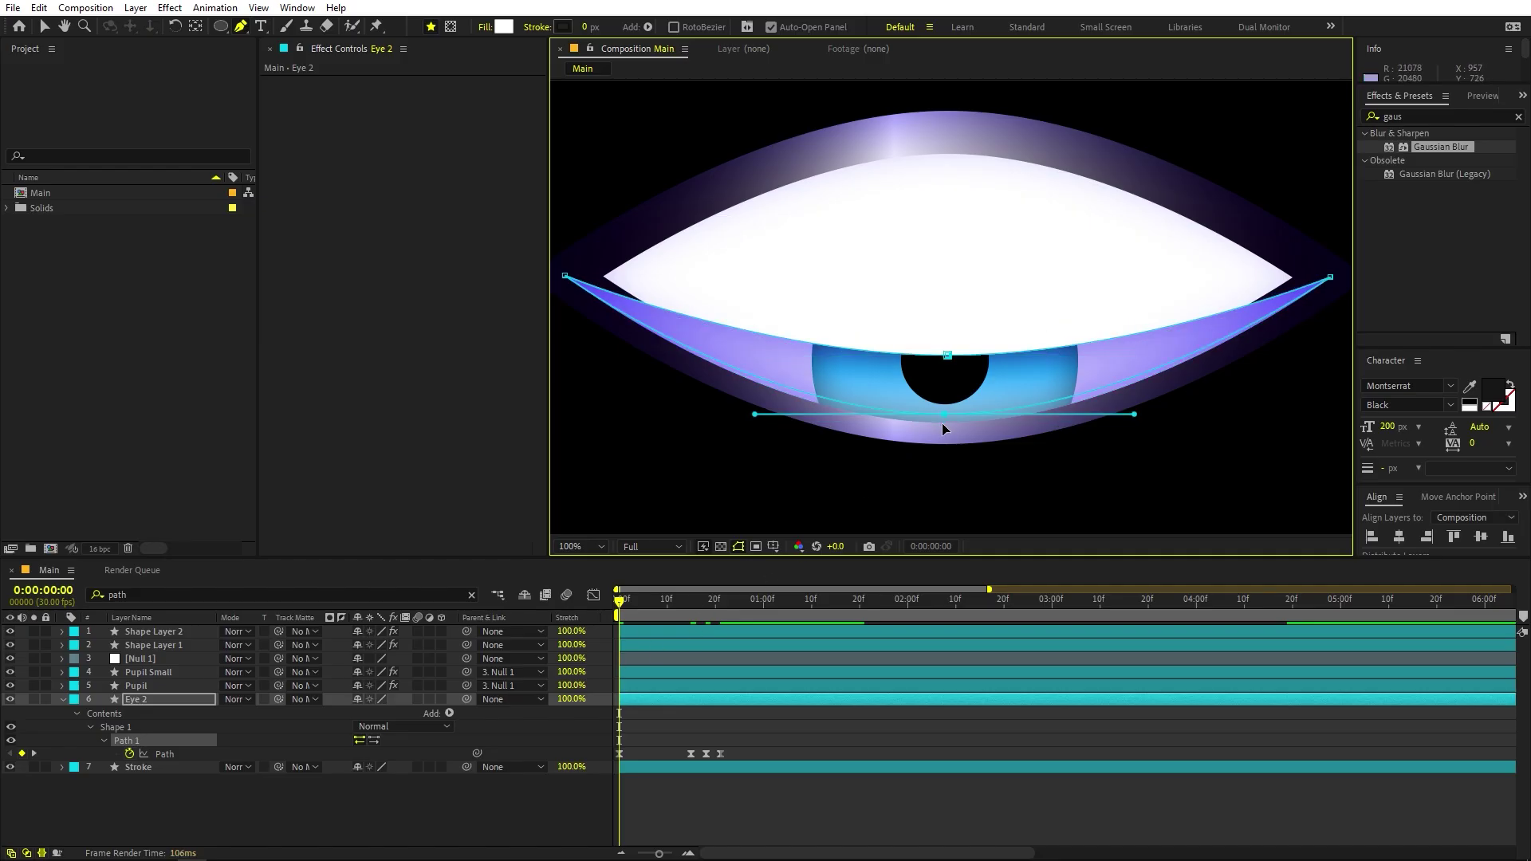
key("shift+Up")
key("shift+Up")
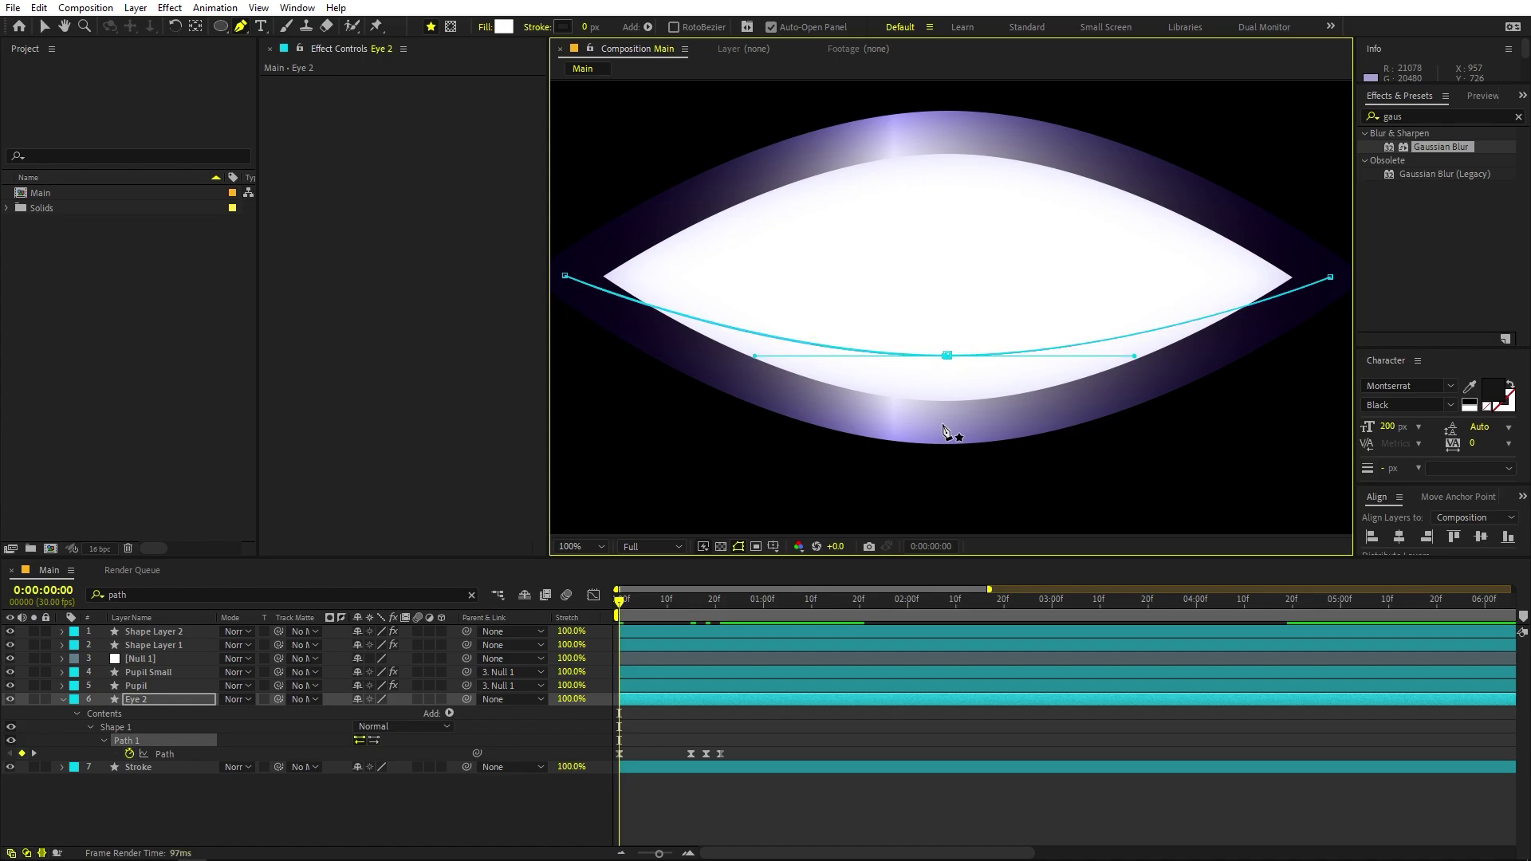
Preview the opening, then copy the three blink keyframes of the Eye 2 Path and paste them at about 1:16.
left_click(806, 743)
key("space")
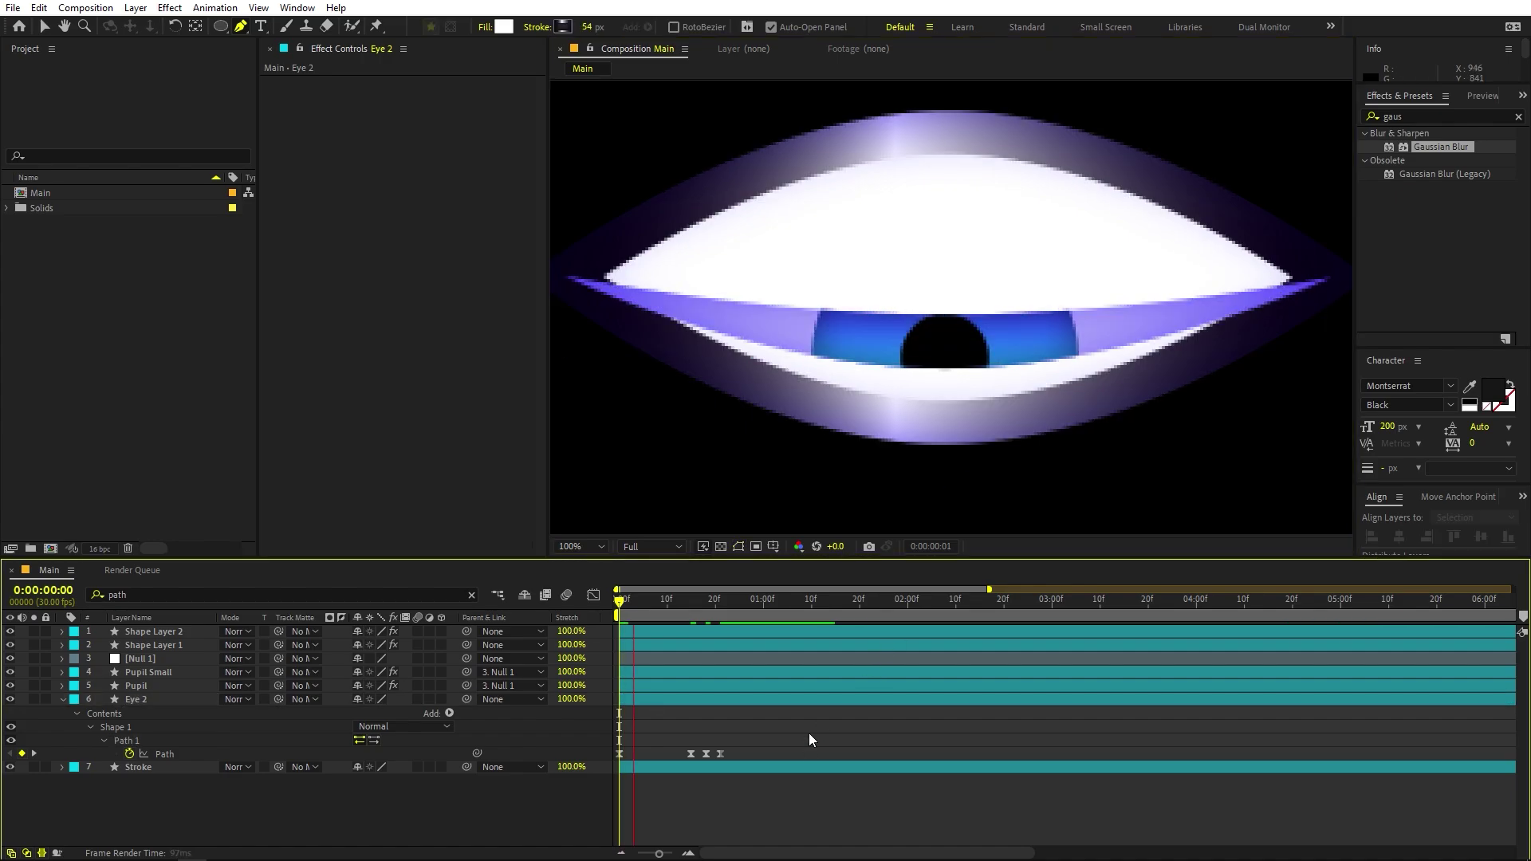
key("space")
left_click_drag(655, 609, 826, 611)
left_click_drag(767, 763, 676, 725)
left_click_drag(853, 611, 843, 612)
key("ctrl+c")
key("ctrl+v")
key("space")
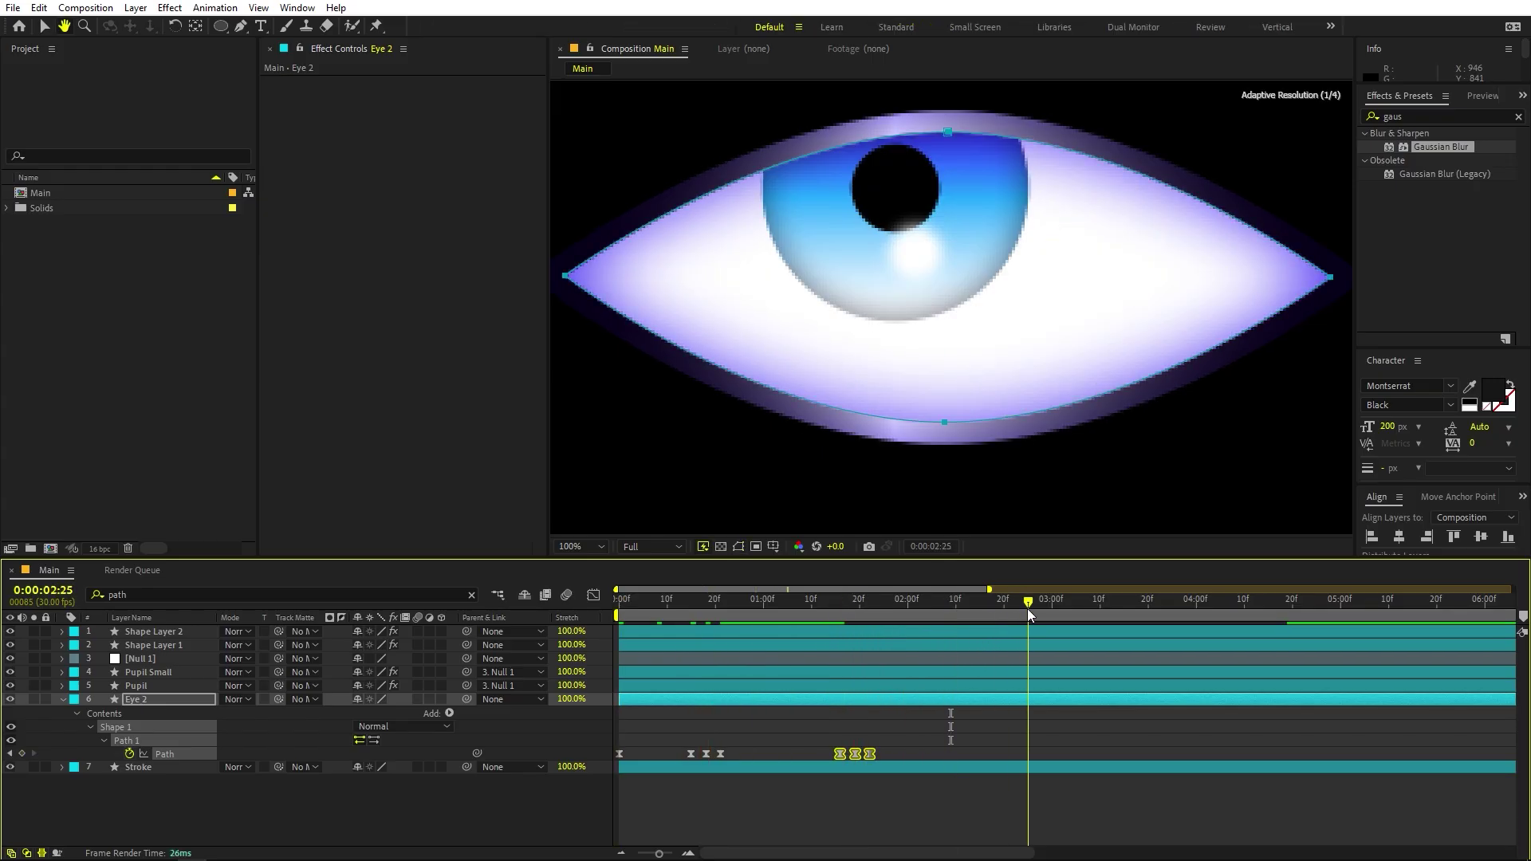
Paste the blink keyframes at about 2:19 and at 4:00, and shift the last set back to about 3:15.
left_click_drag(1027, 610, 1002, 608)
key("ctrl+v")
left_click(1196, 610)
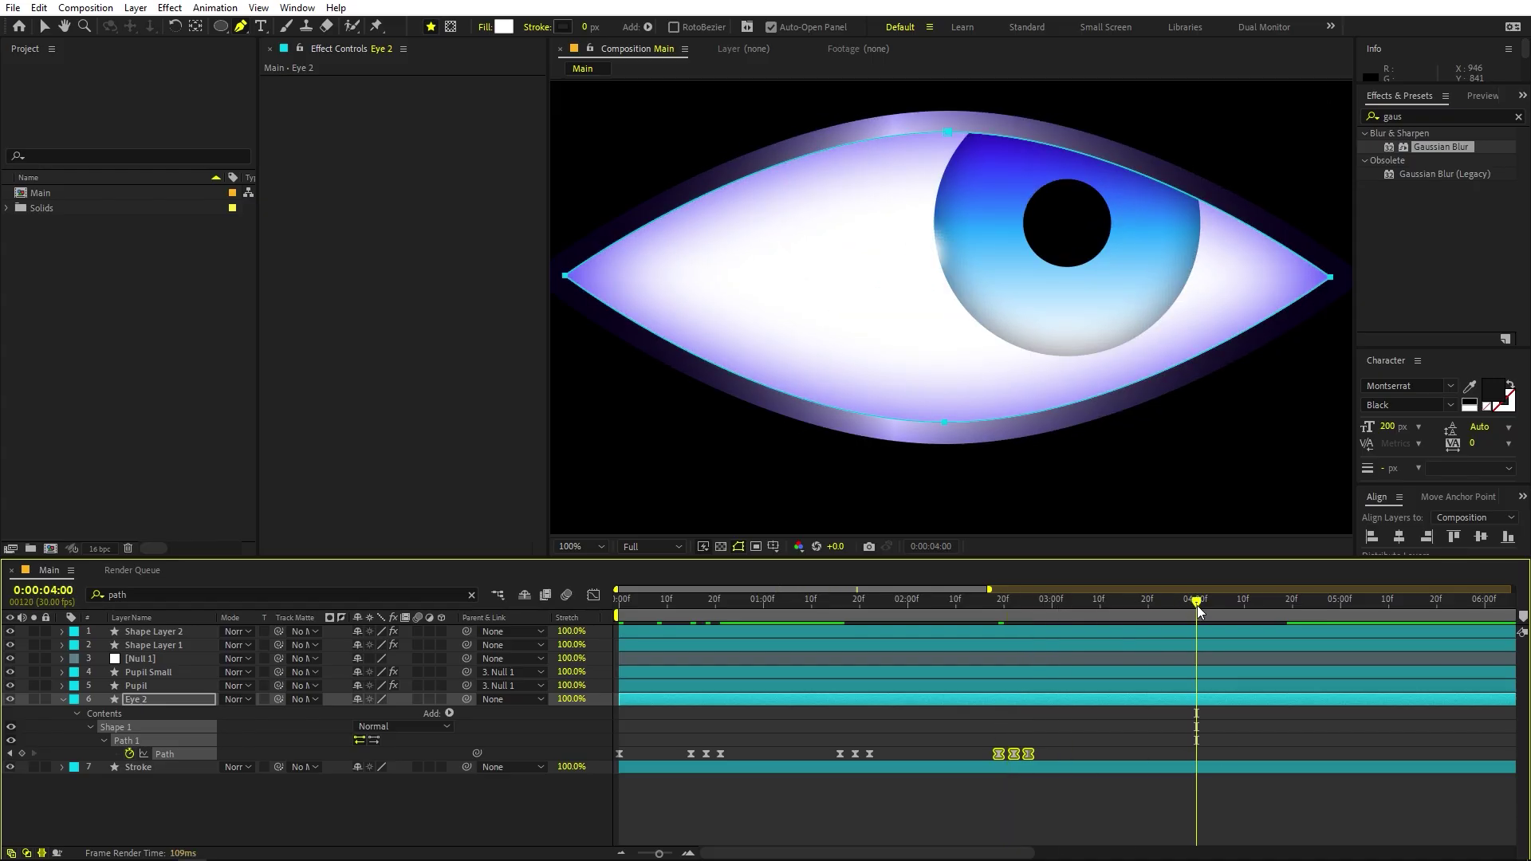
key("ctrl+v")
left_click_drag(1202, 610, 1301, 611)
key("minus")
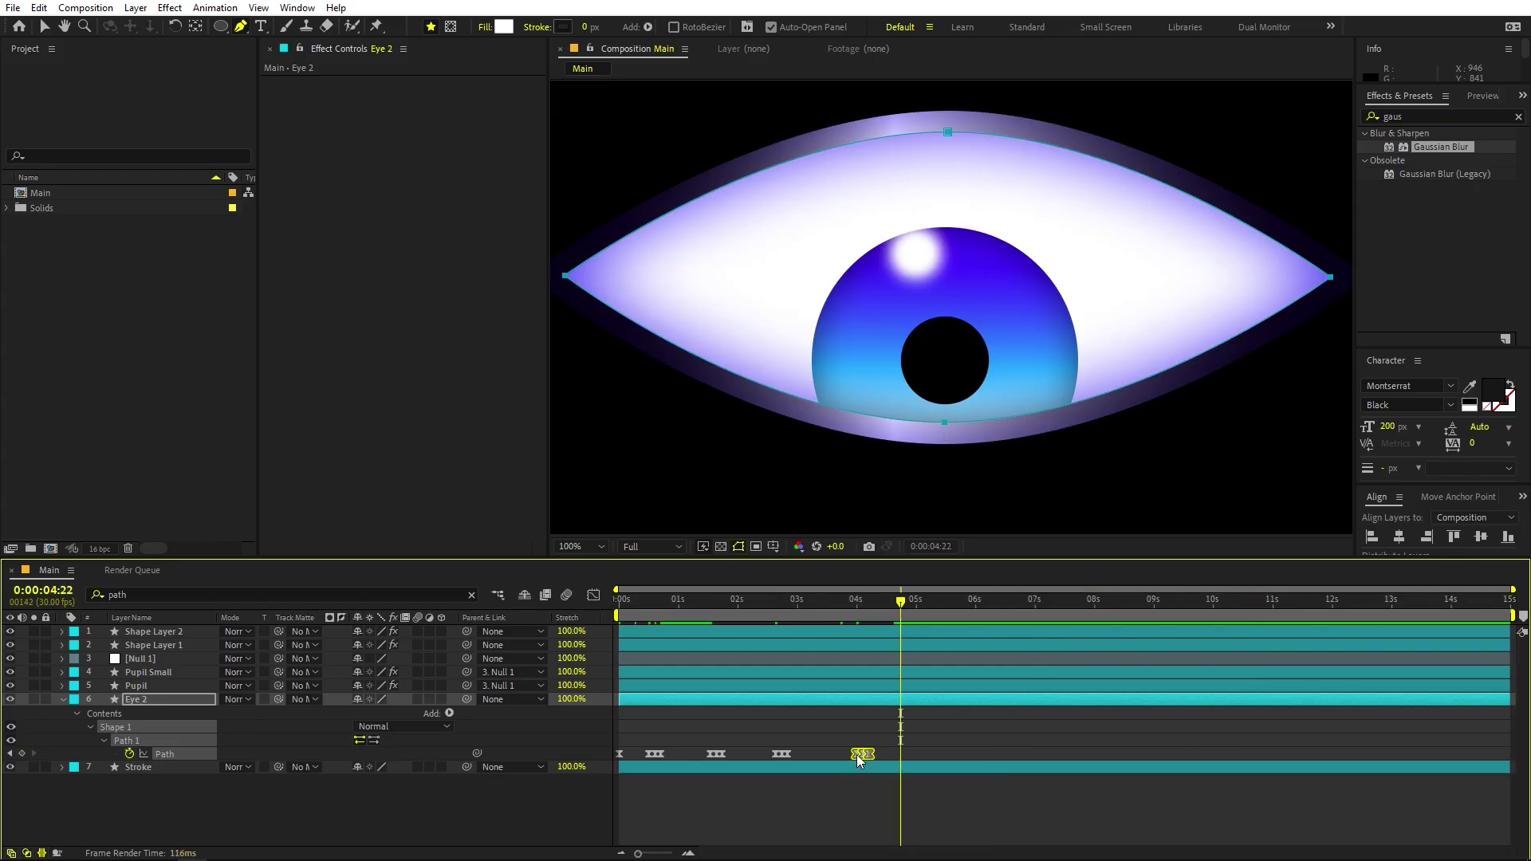
left_click_drag(858, 757, 830, 754)
left_click_drag(858, 610, 888, 609)
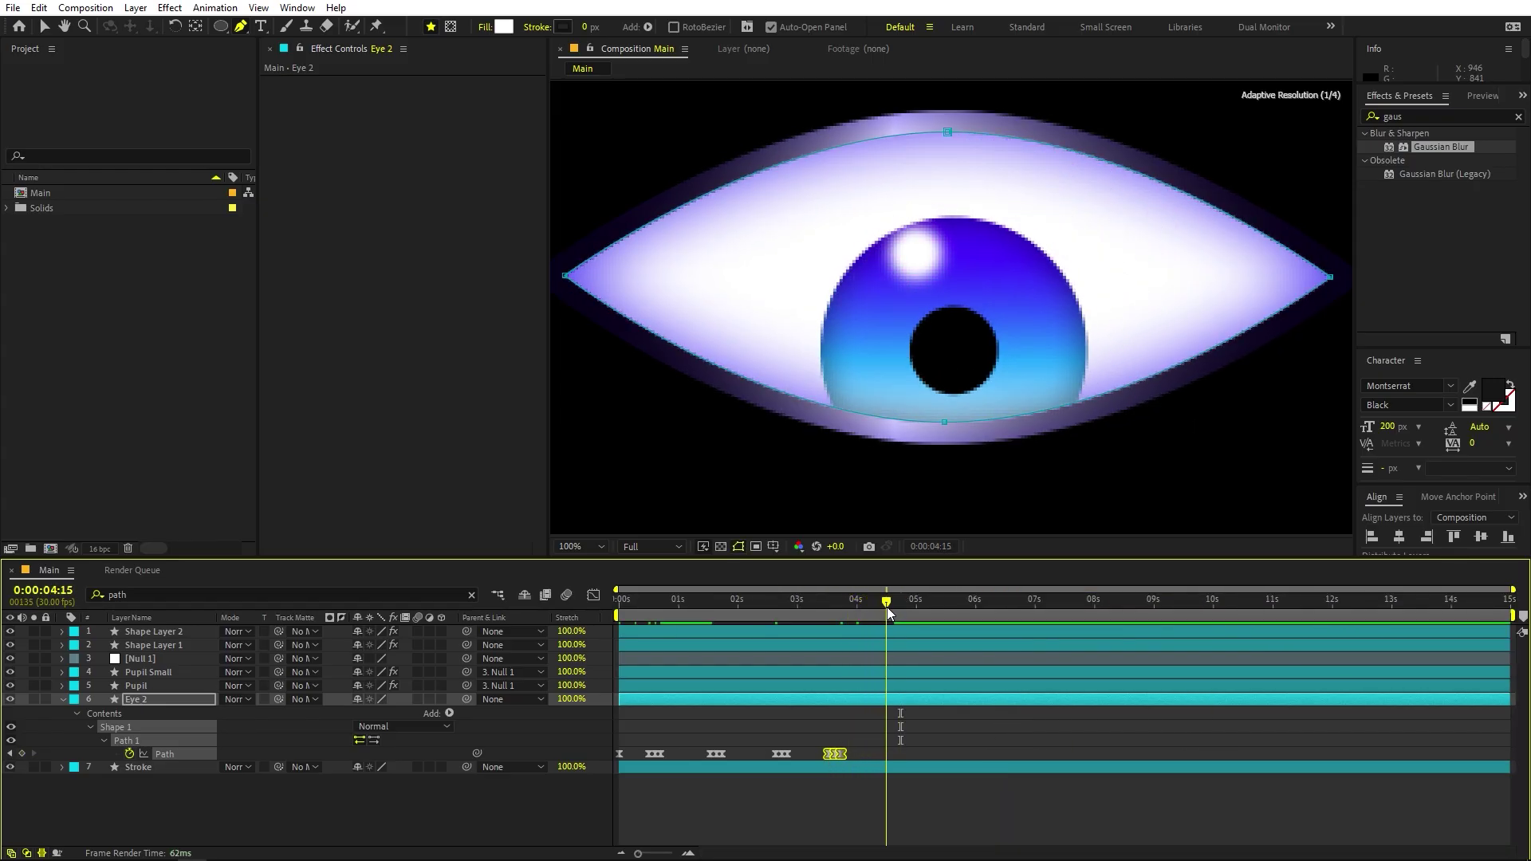
Show the Position keyframes of Null 1 and set the current time to the last one at 4:19.
left_click(895, 685)
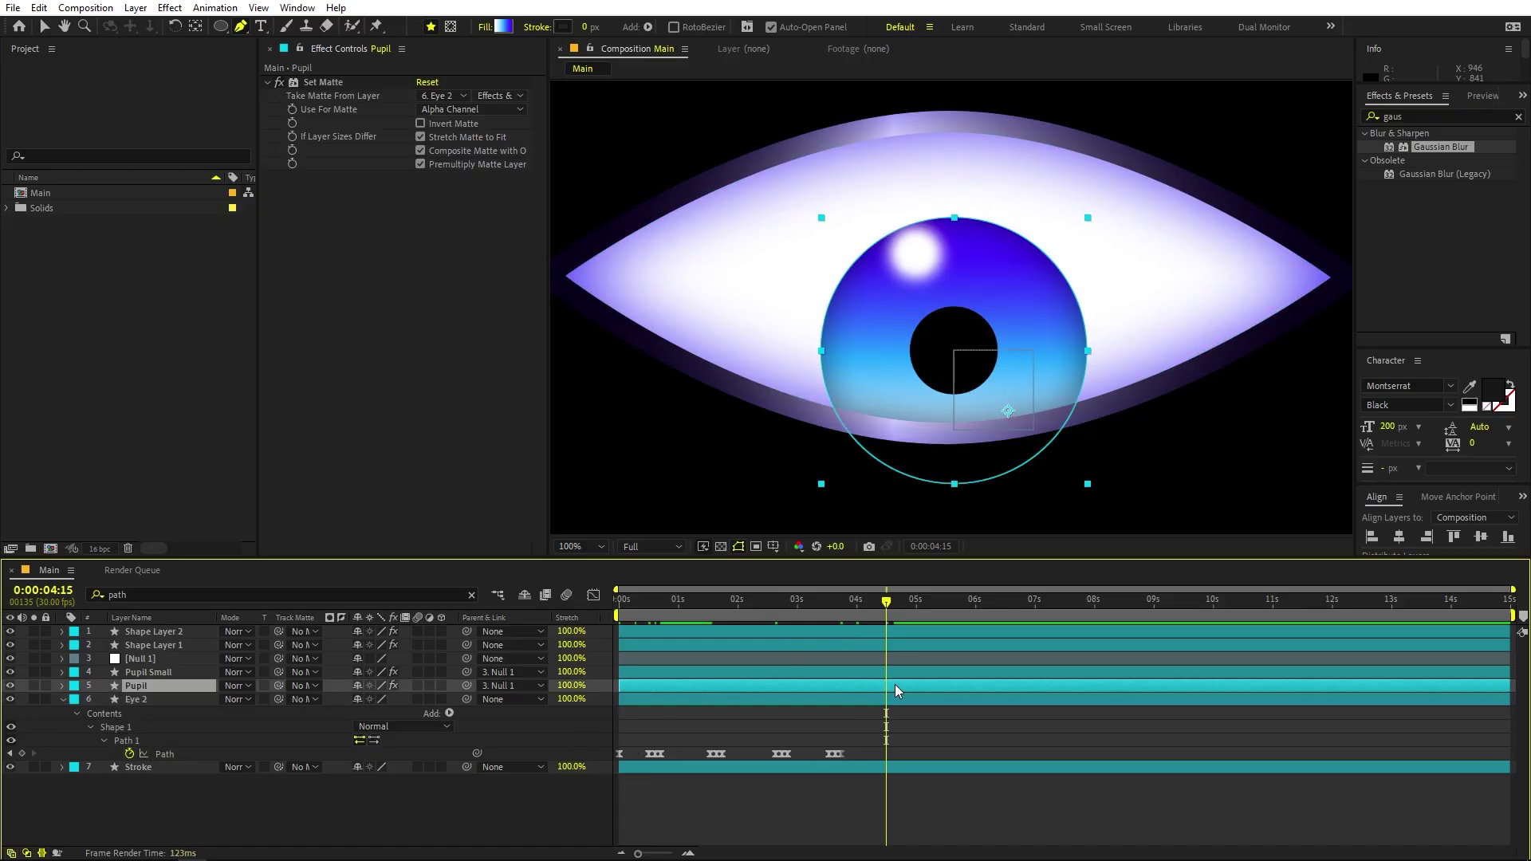
left_click(888, 673)
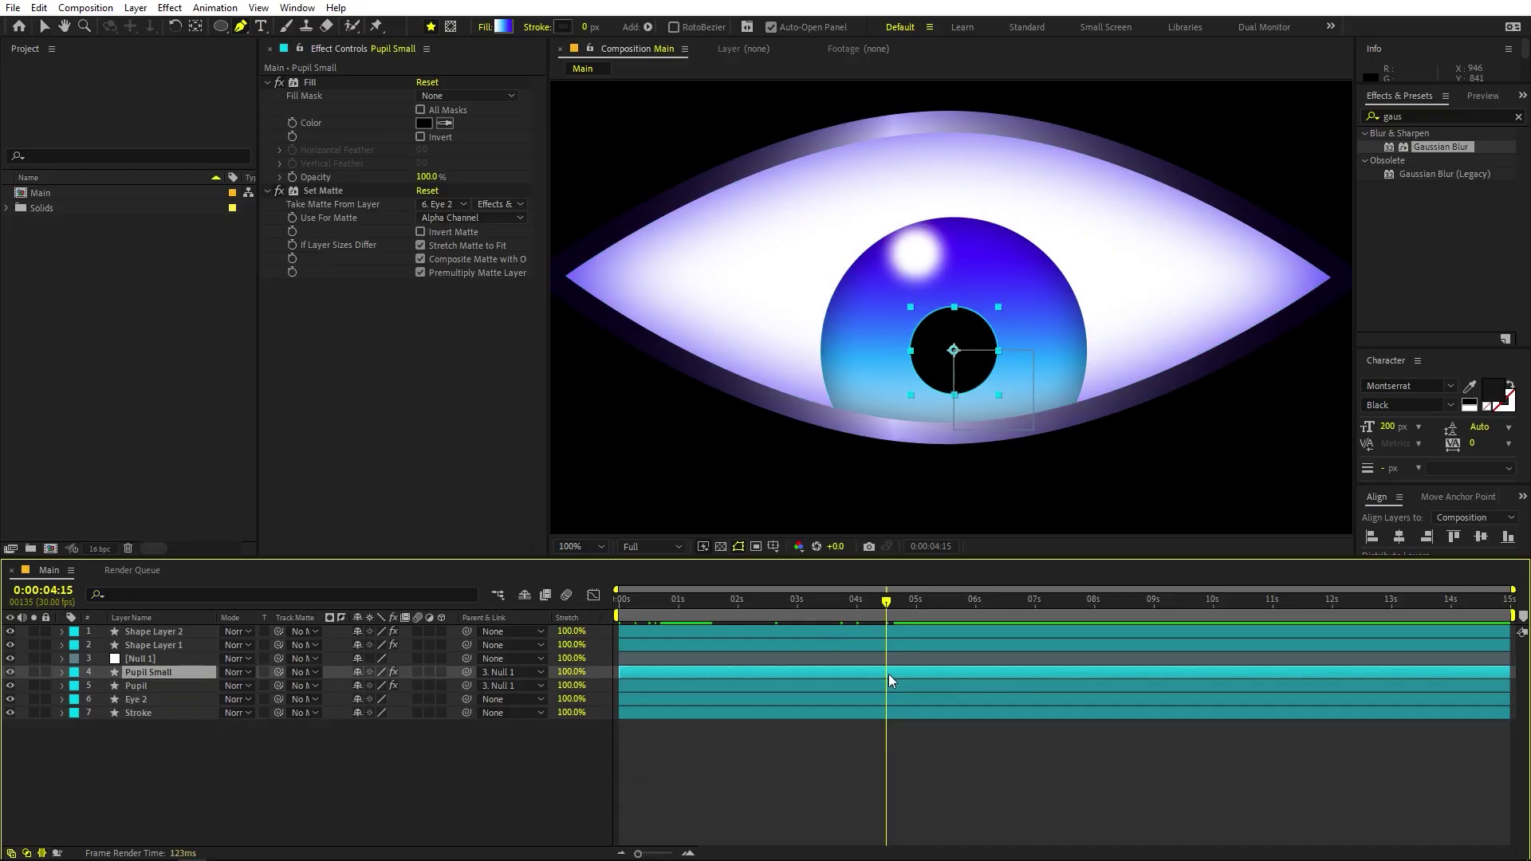
left_click(891, 656)
key("p")
left_click(893, 609)
left_click_drag(893, 610, 897, 609)
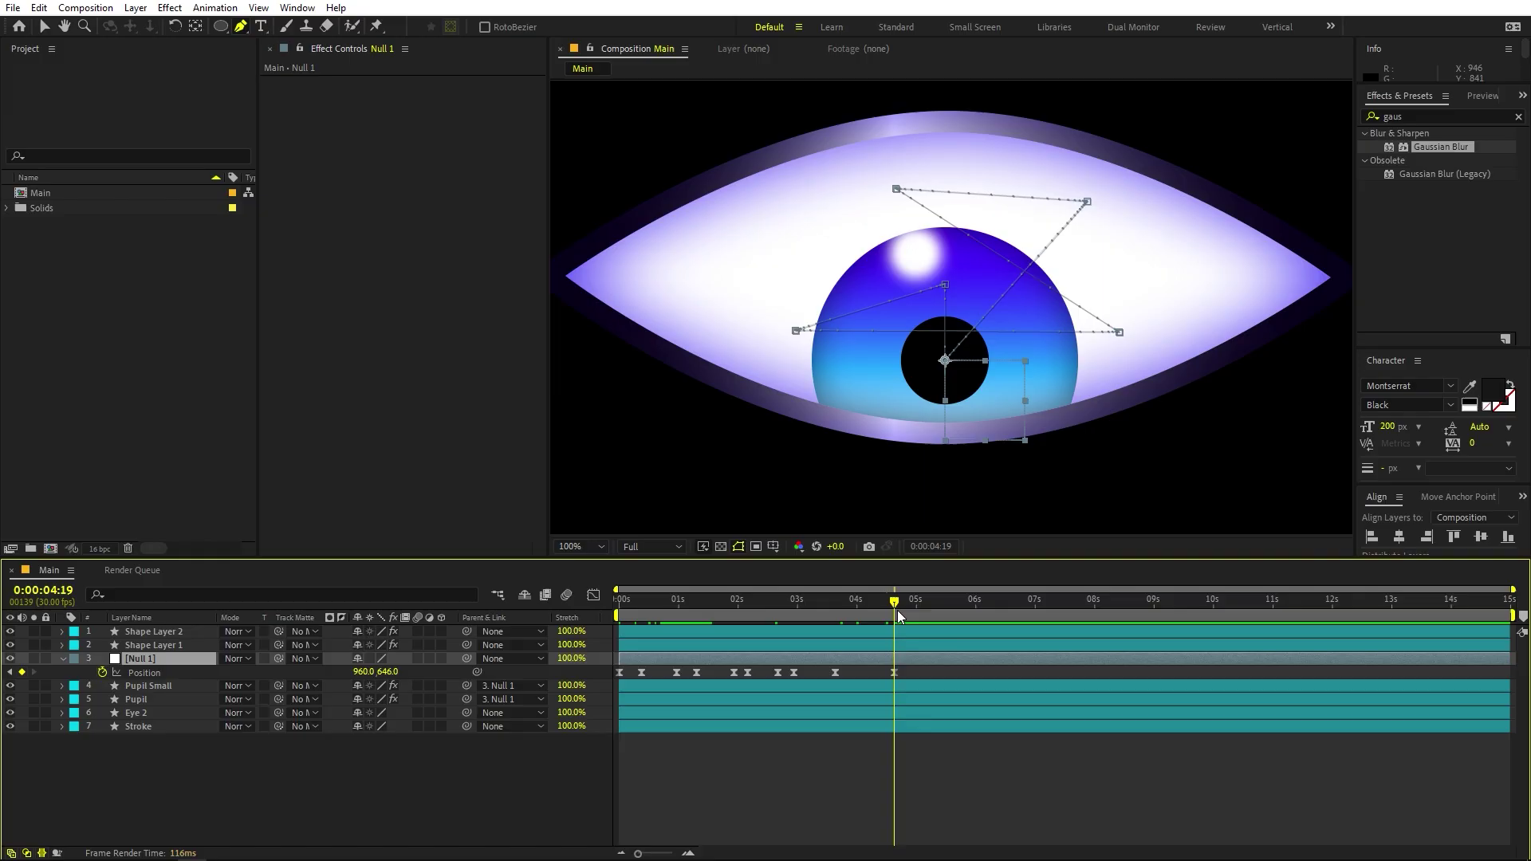
Show the keyframes of Eye 2 and copy its closed-eye Path keyframe from frame 0 to 4:19.
left_click(842, 717)
key("u")
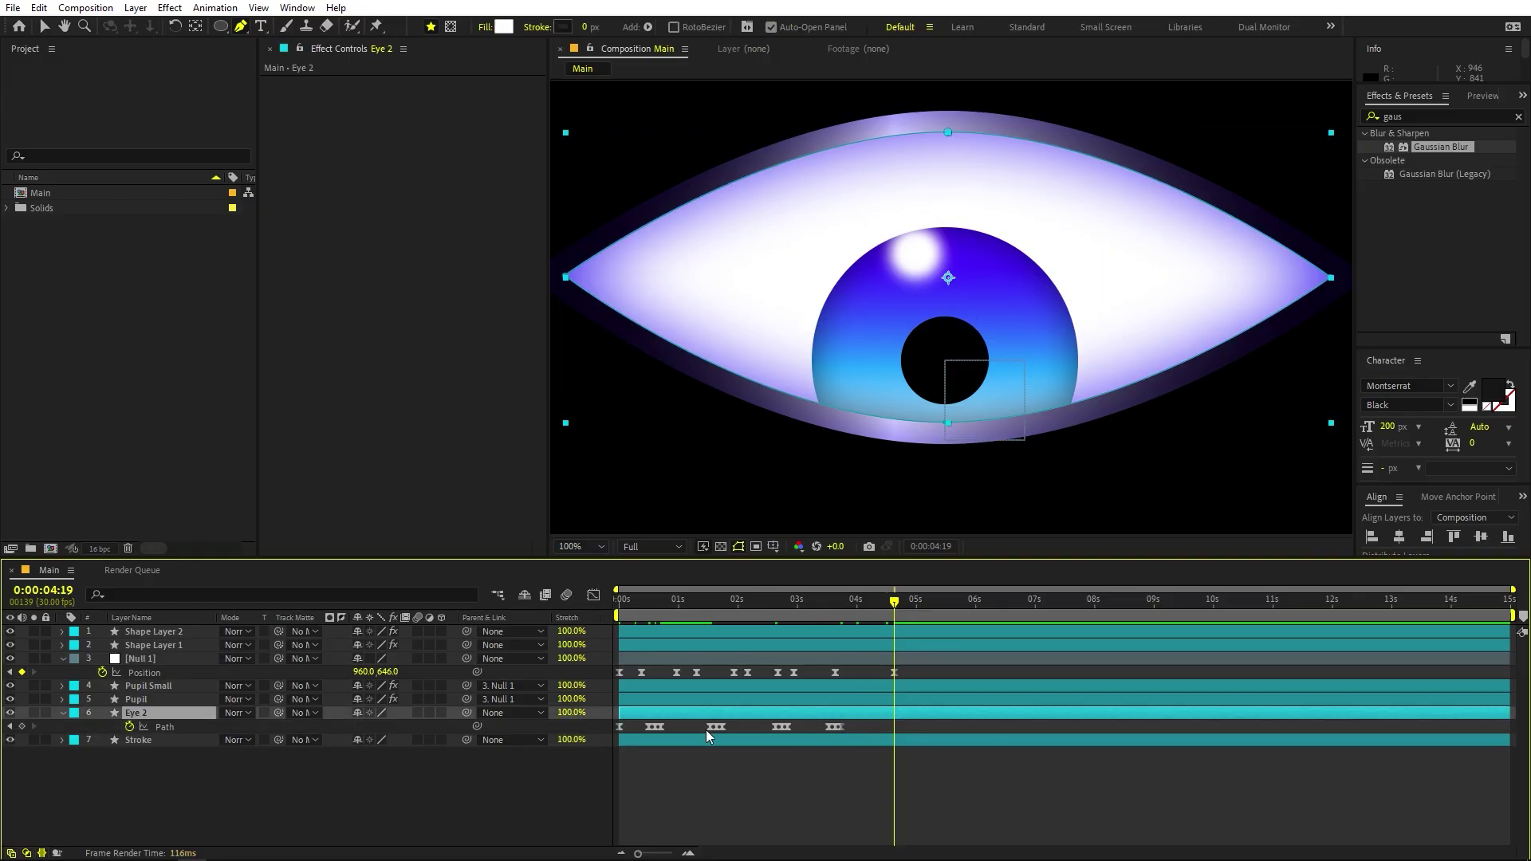
left_click(621, 727)
left_click_drag(629, 724, 606, 730)
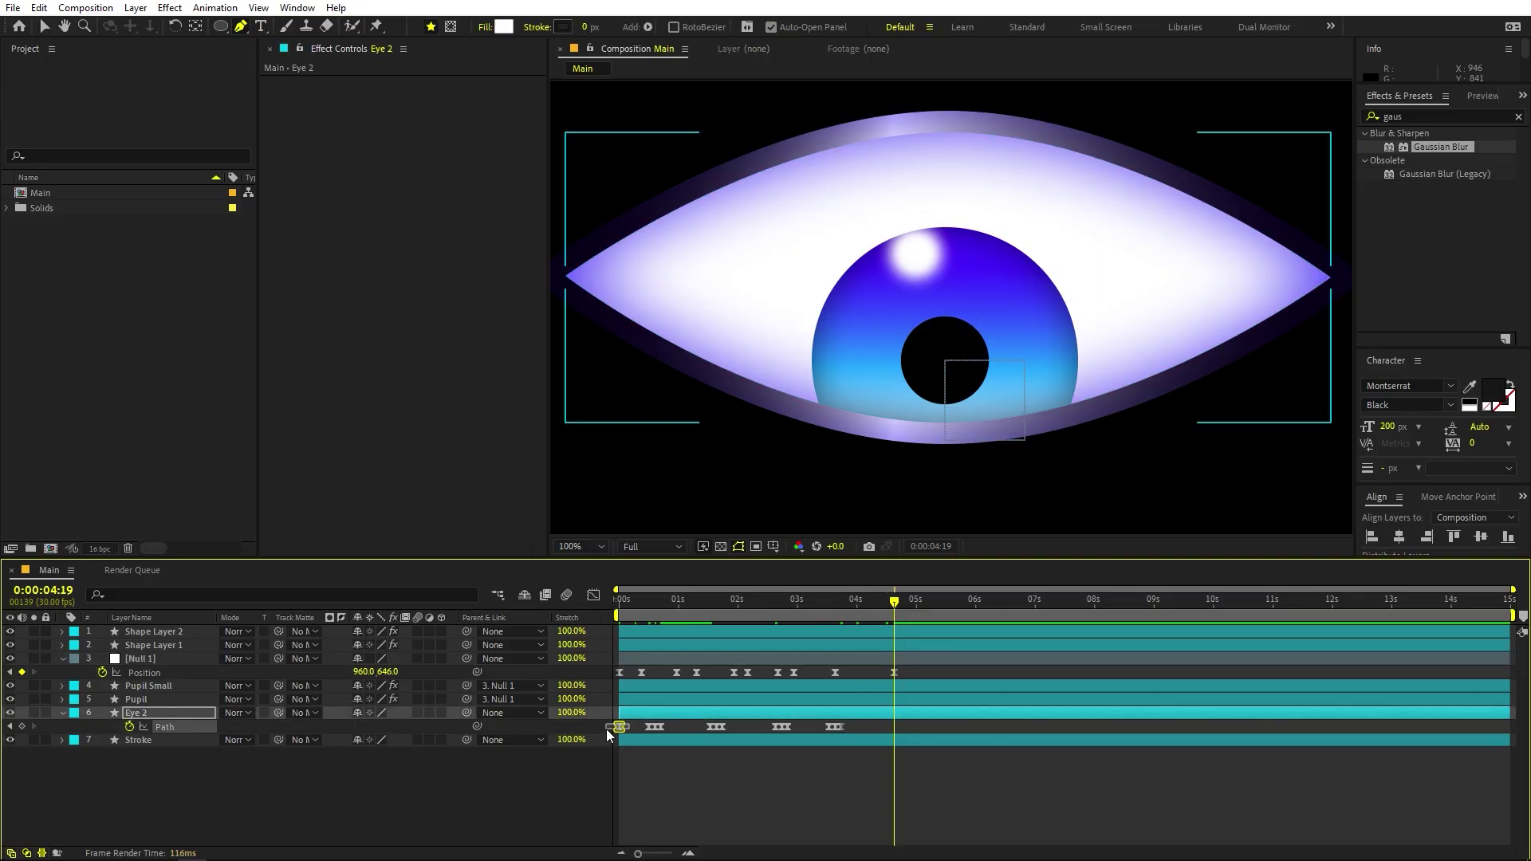
key("ctrl+c")
key("ctrl+v")
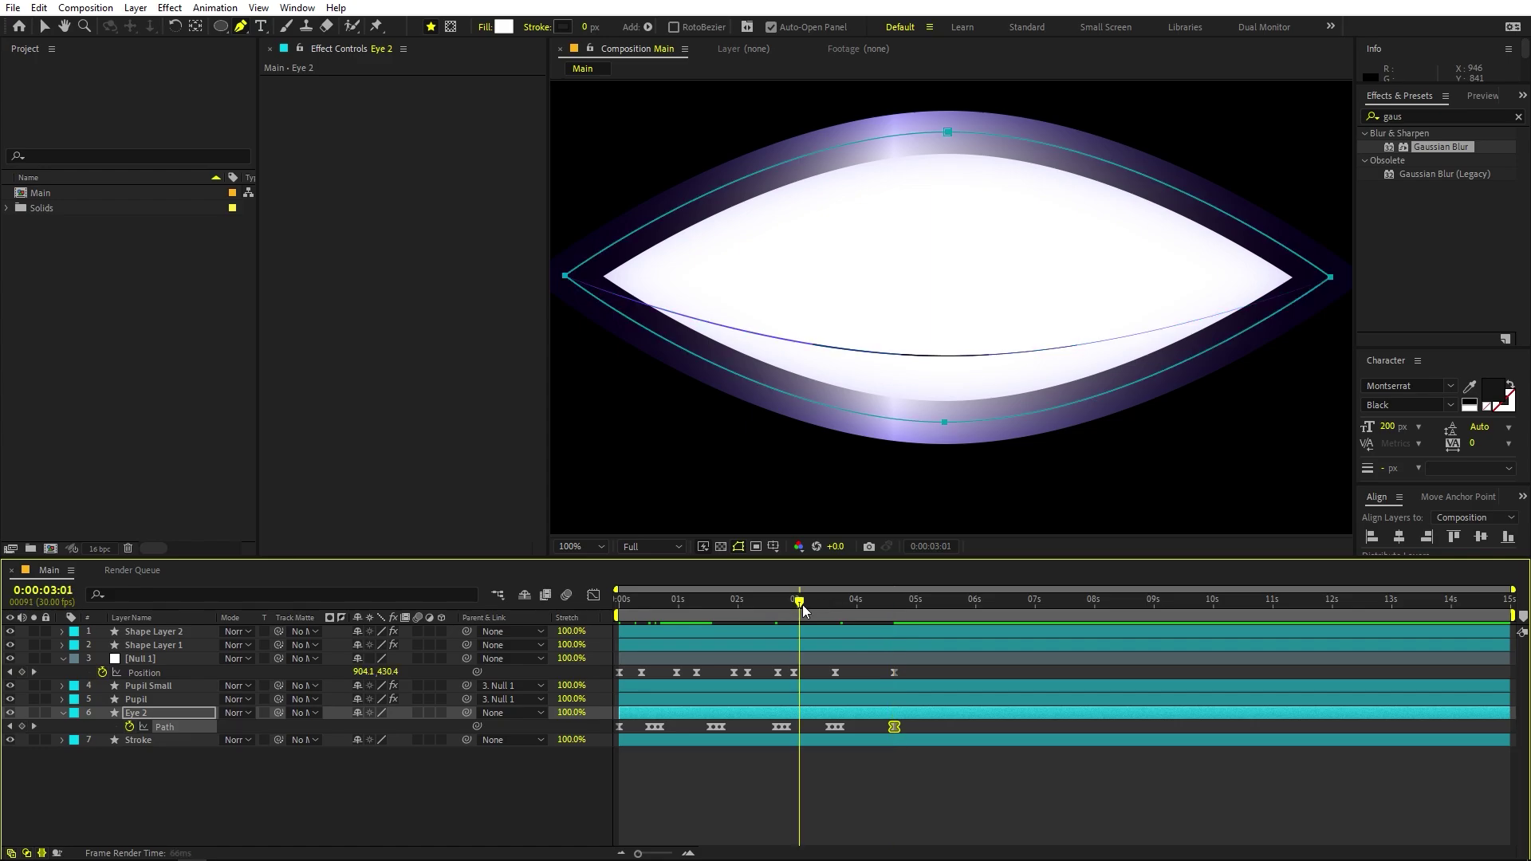
Copy the open-eye Path keyframe that ends the last blink to 4:02 and preview the final closing.
left_click(799, 600)
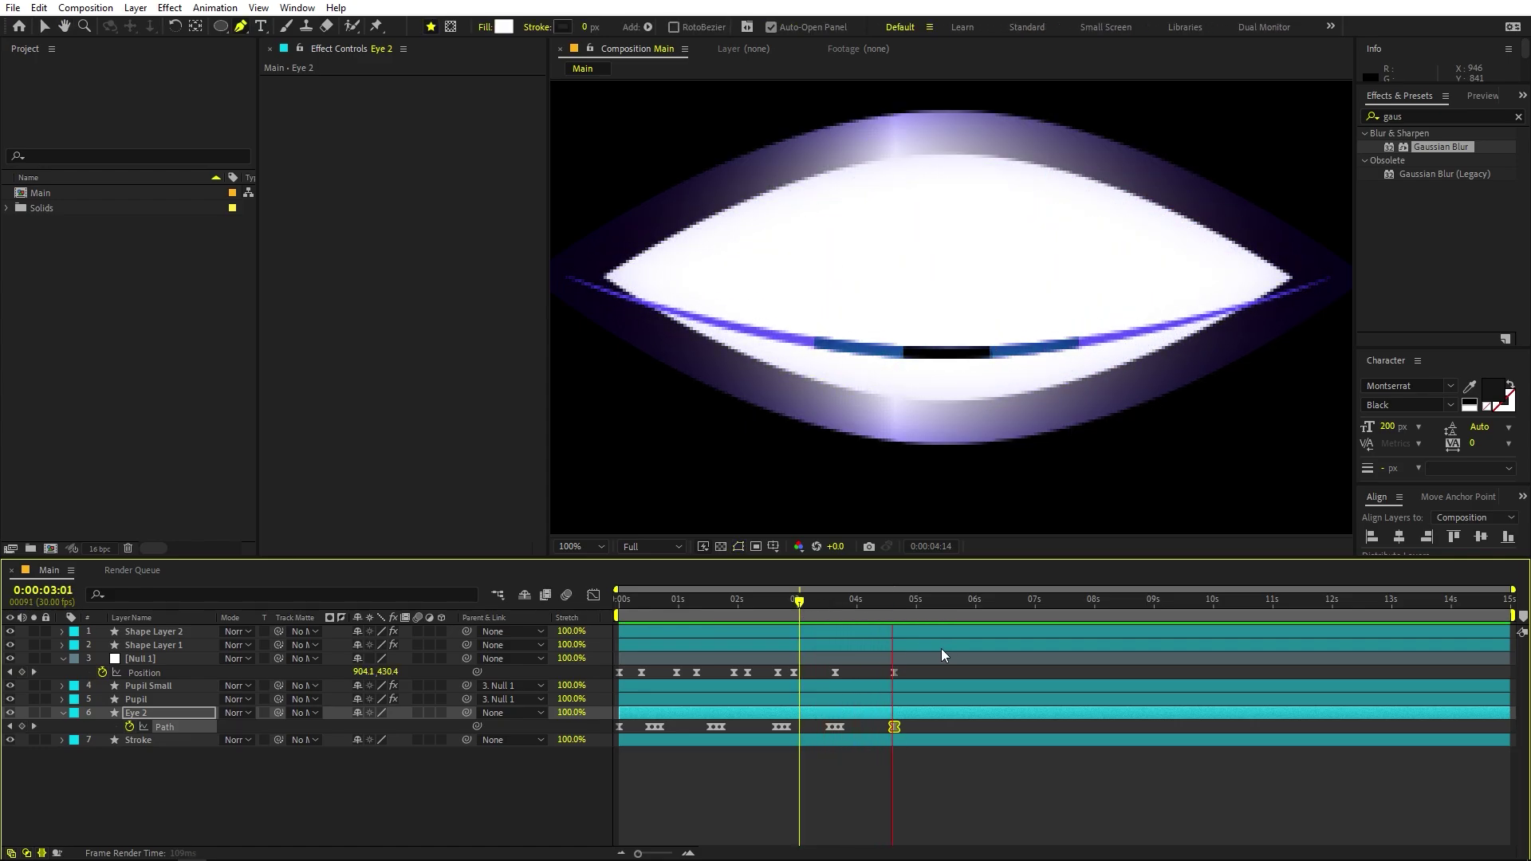
left_click(859, 615)
left_click(840, 725)
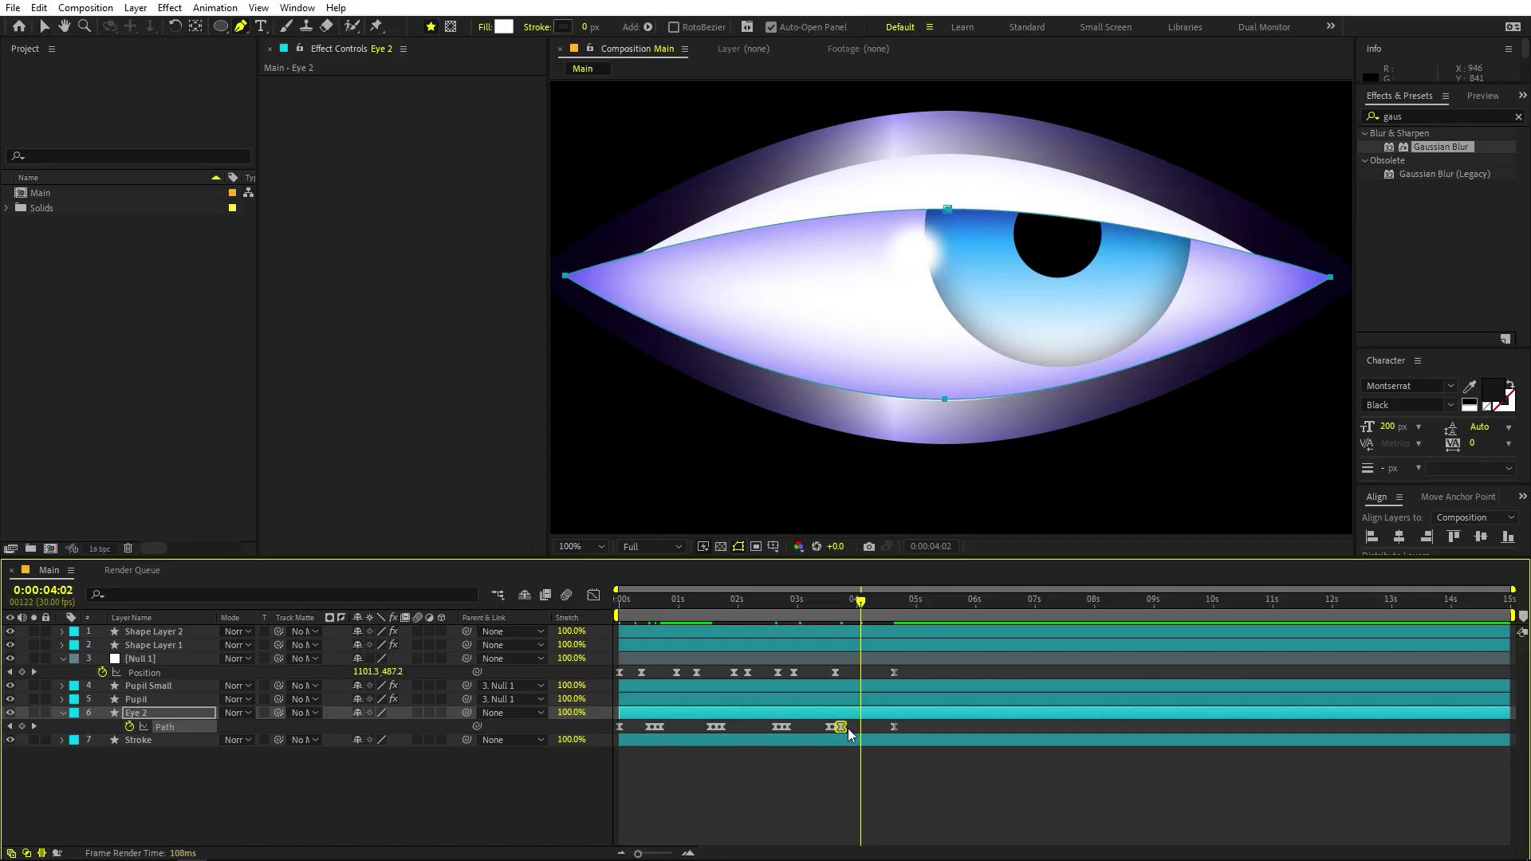
key("ctrl+v")
left_click(821, 601)
key("space")
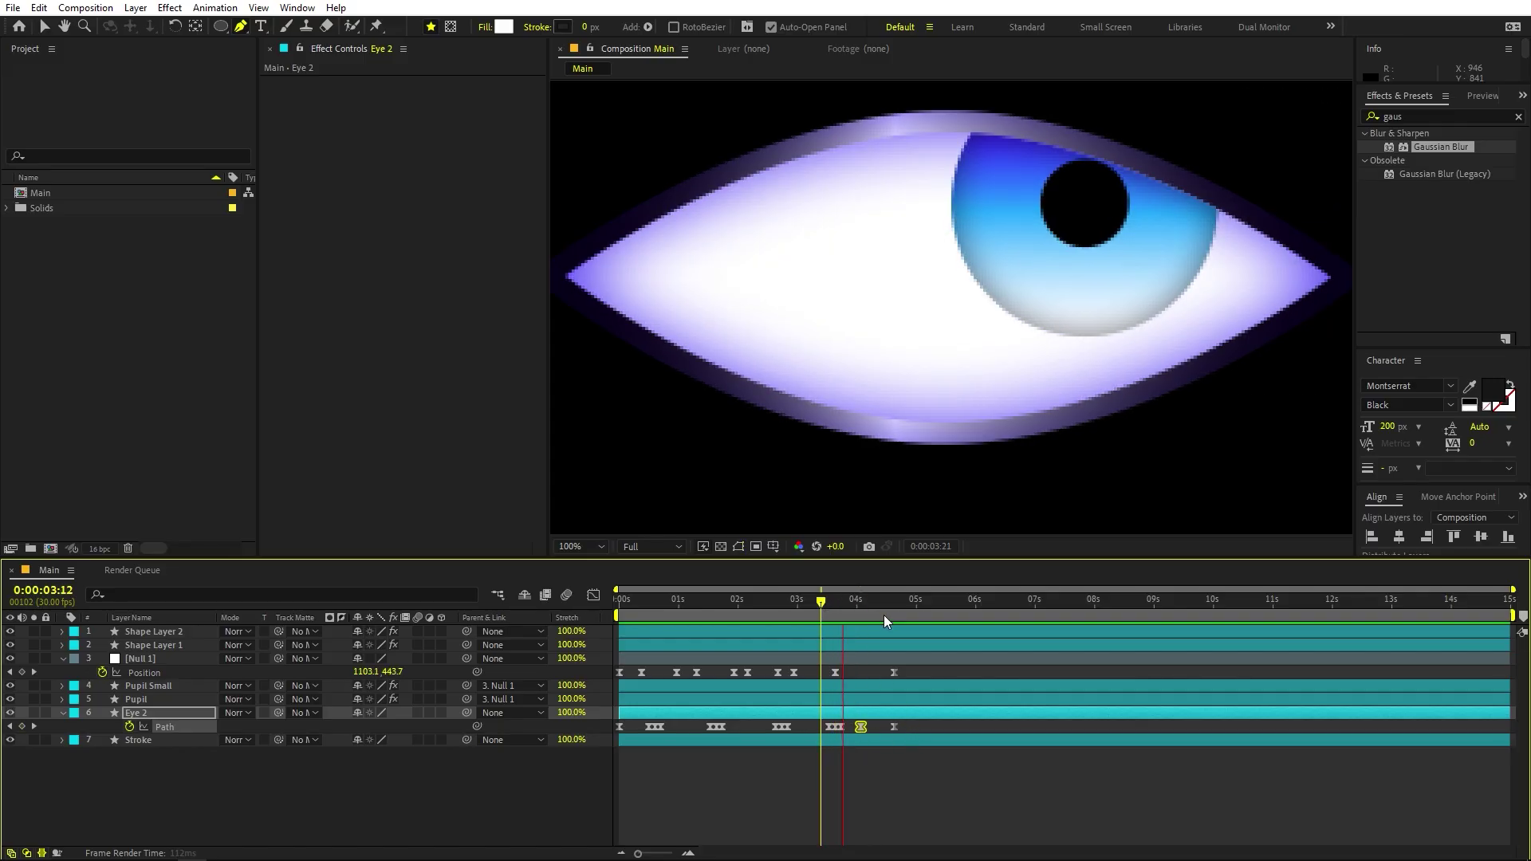
key("space")
Copy all Eye 2 Path keyframes onto the Stroke layer's Path at frame 0, filtering its properties by "path", and preview the result.
left_click(895, 605)
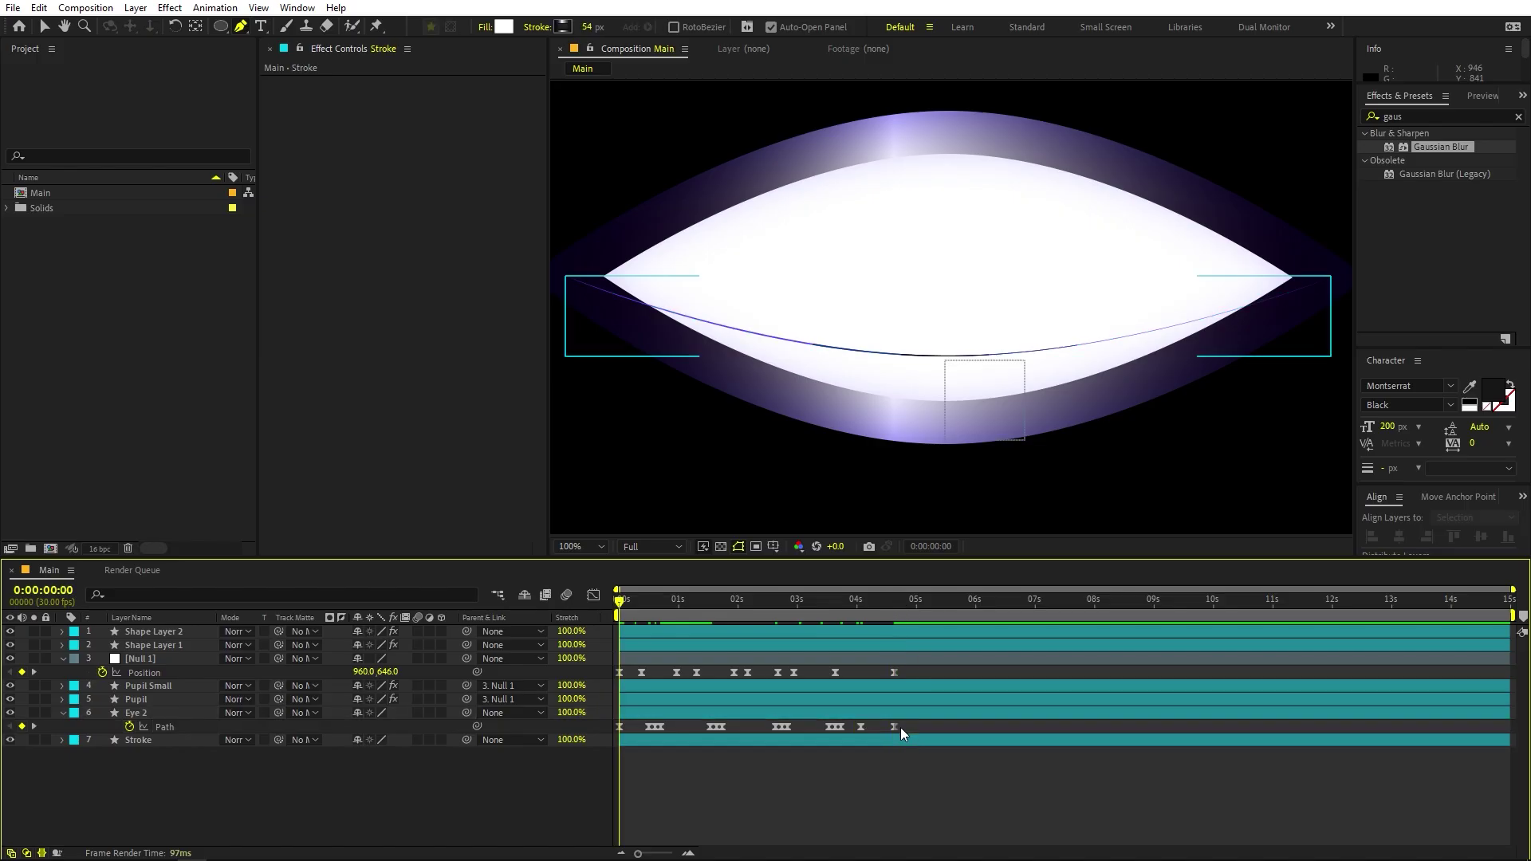
left_click_drag(901, 727, 516, 737)
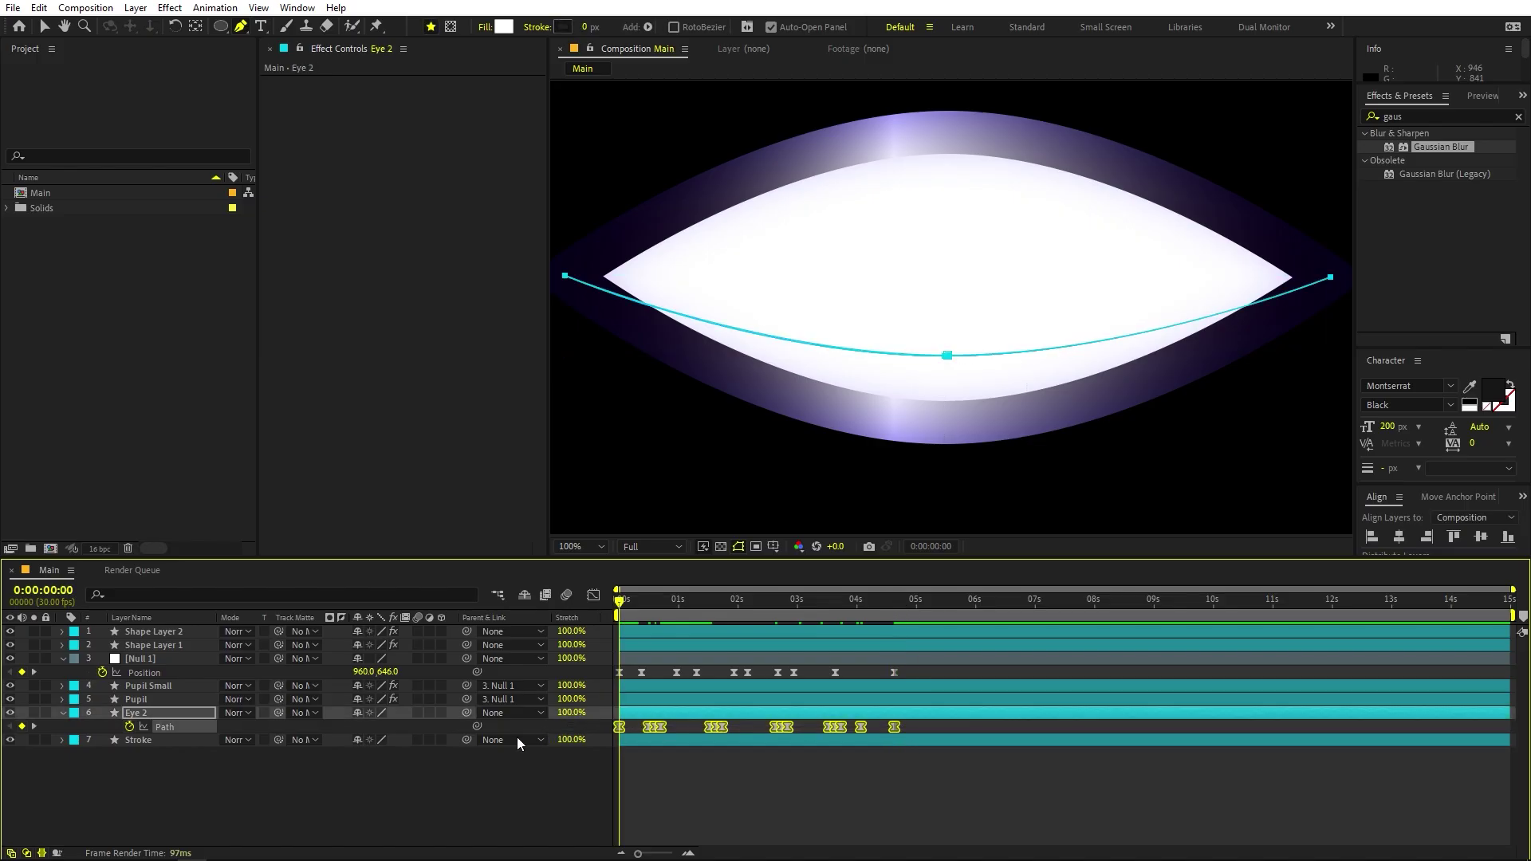
left_click(151, 740)
left_click(145, 594)
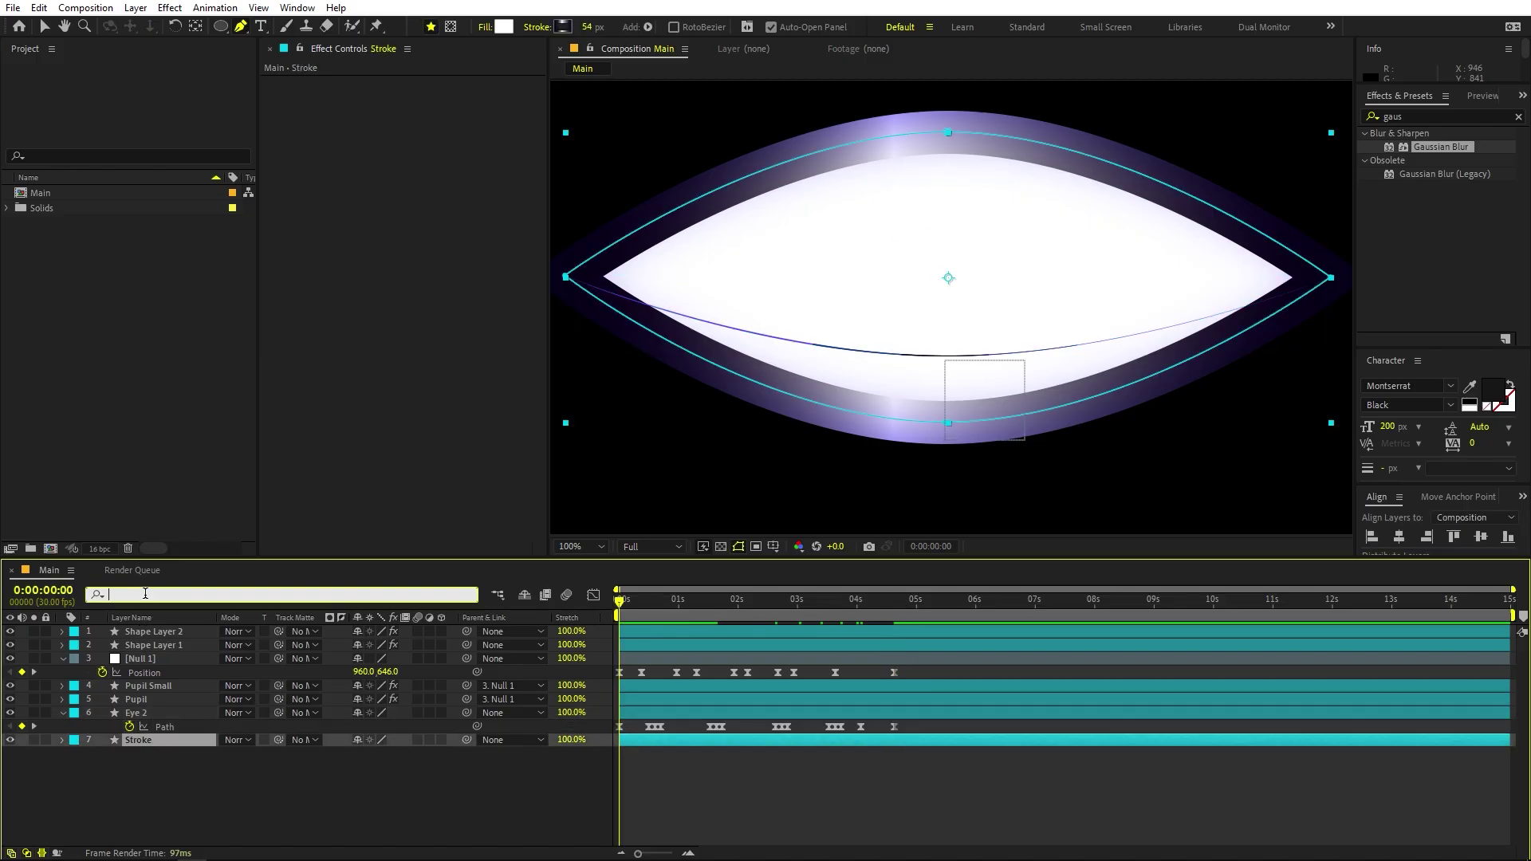
type("path")
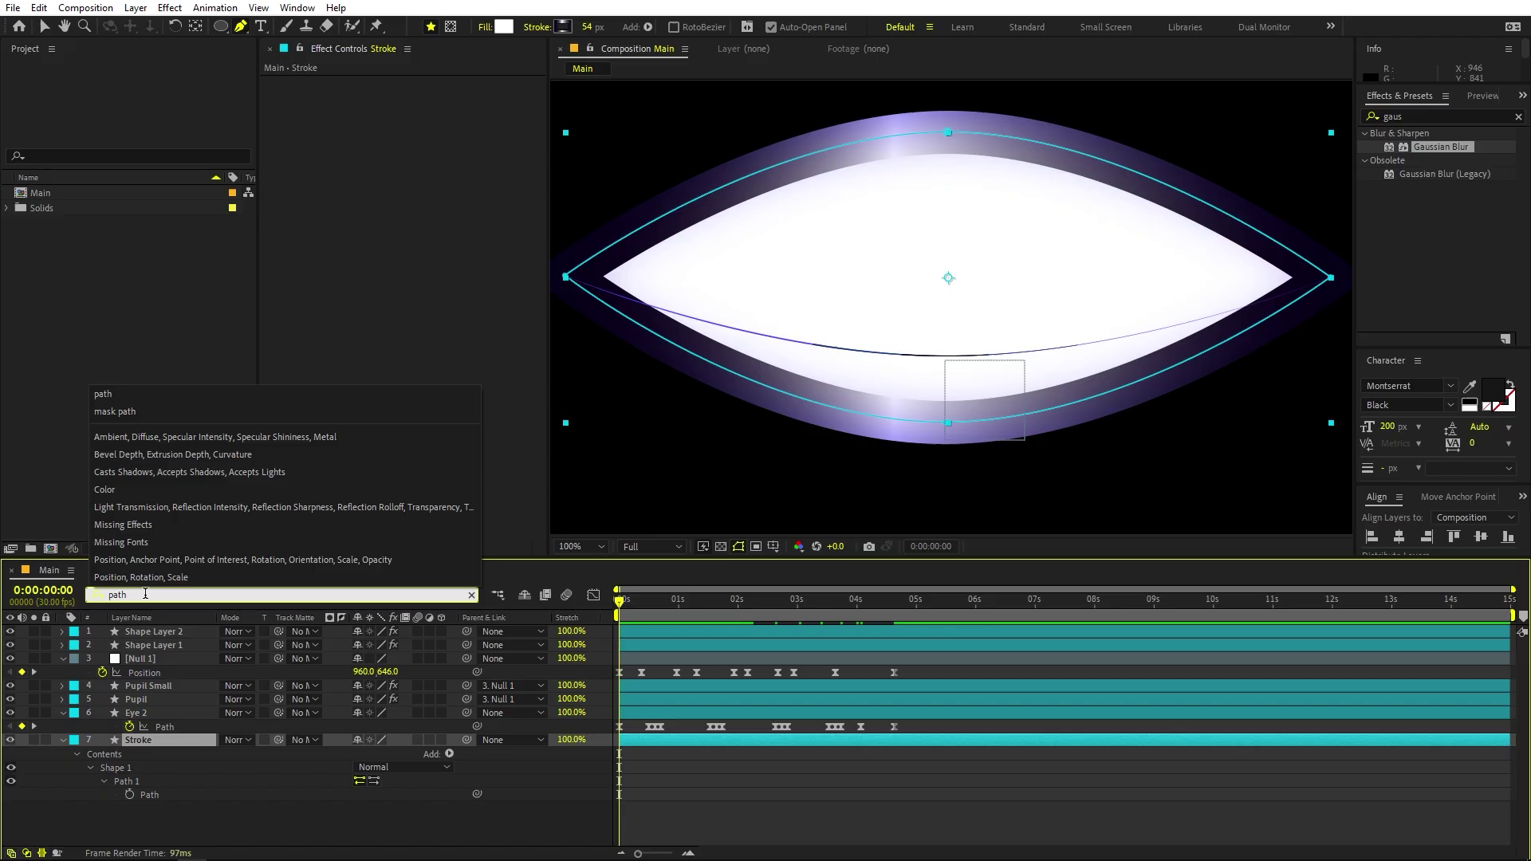
left_click(148, 795)
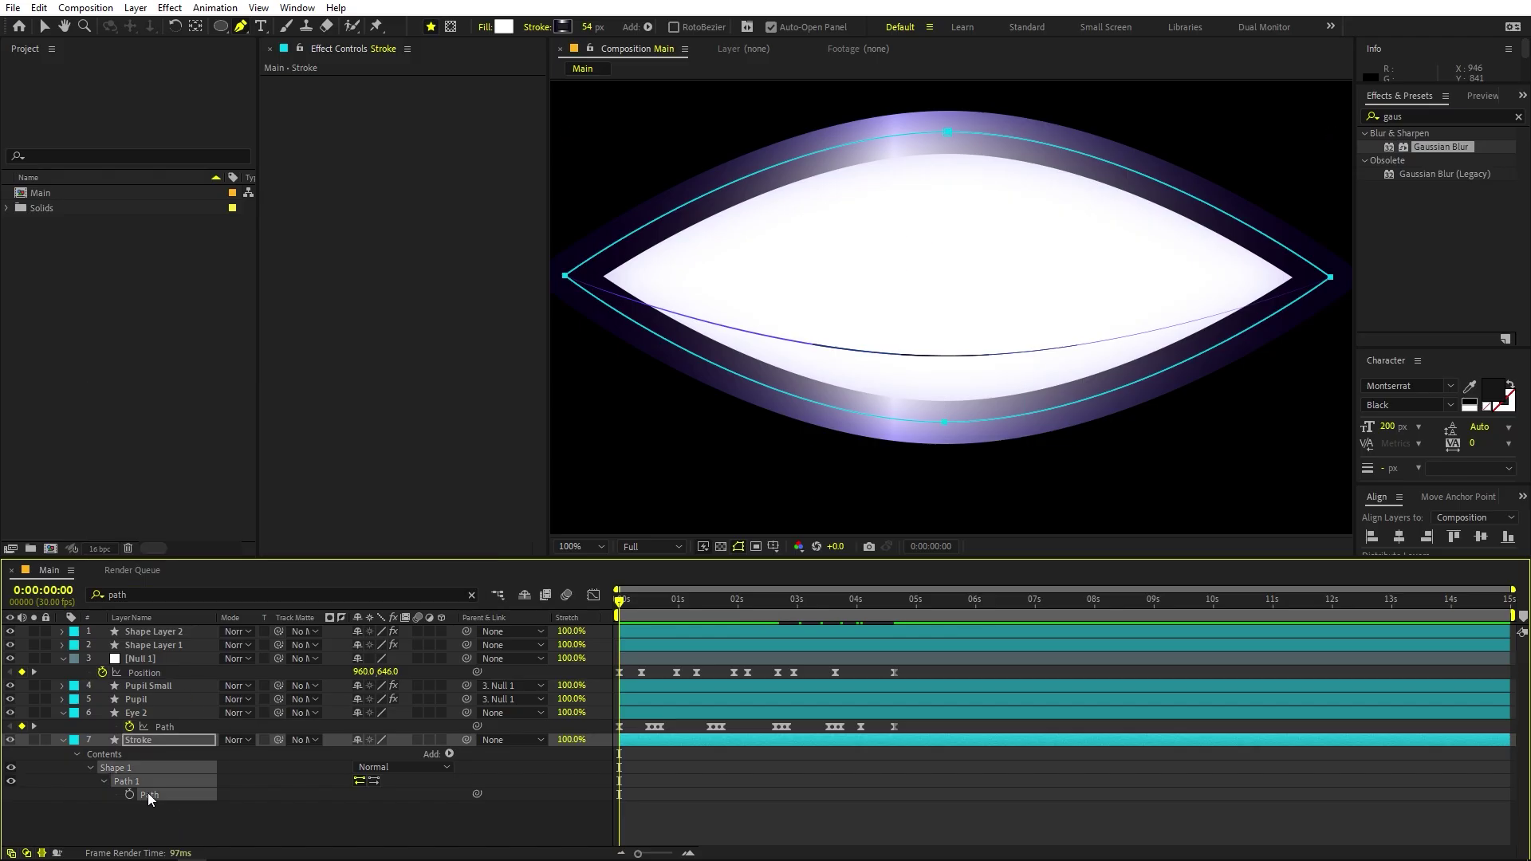
key("ctrl+v")
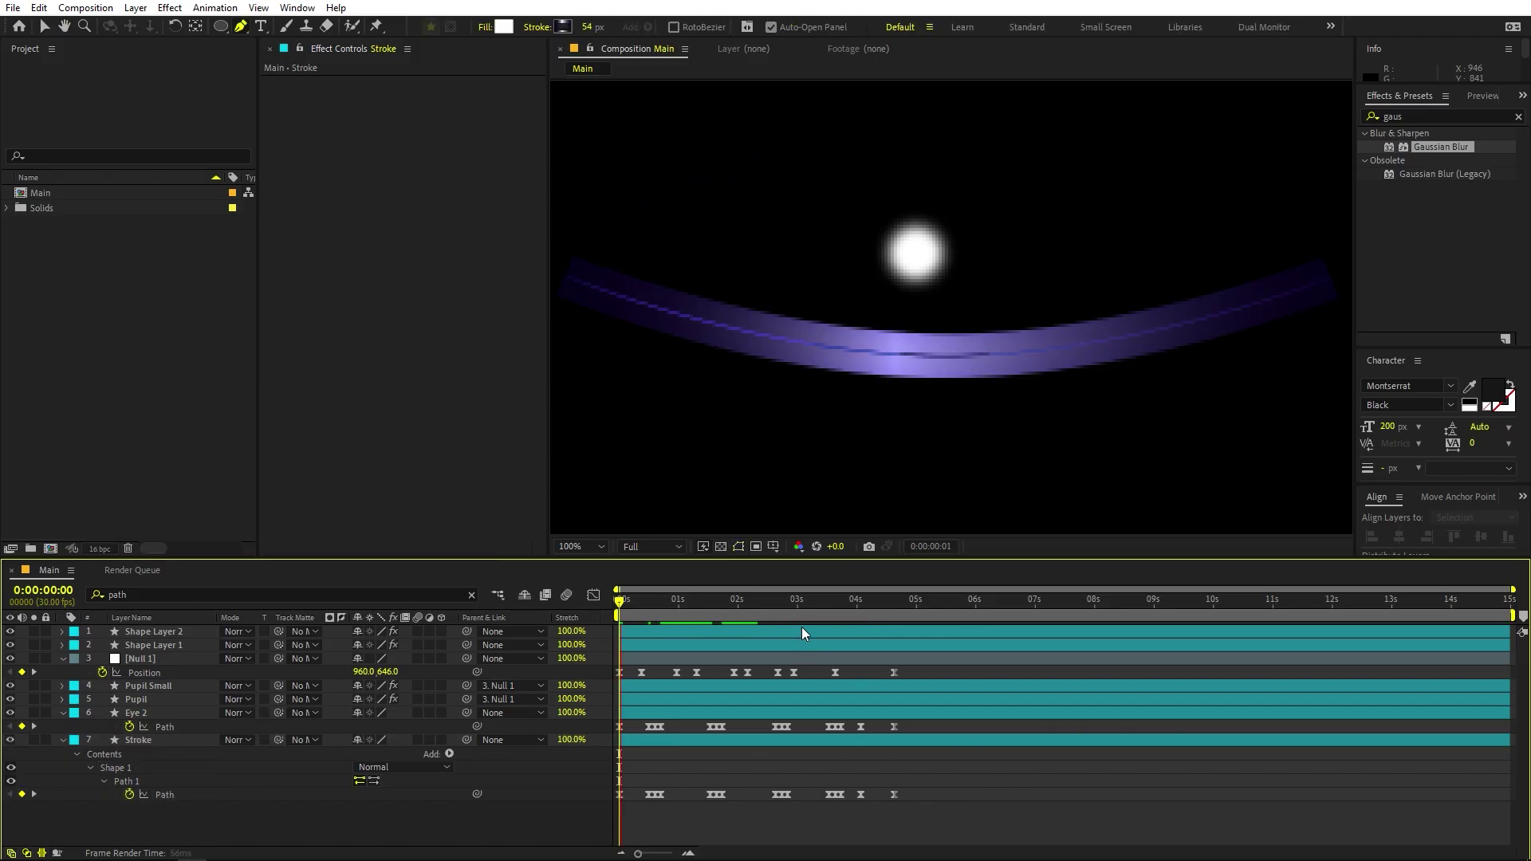
key("space")
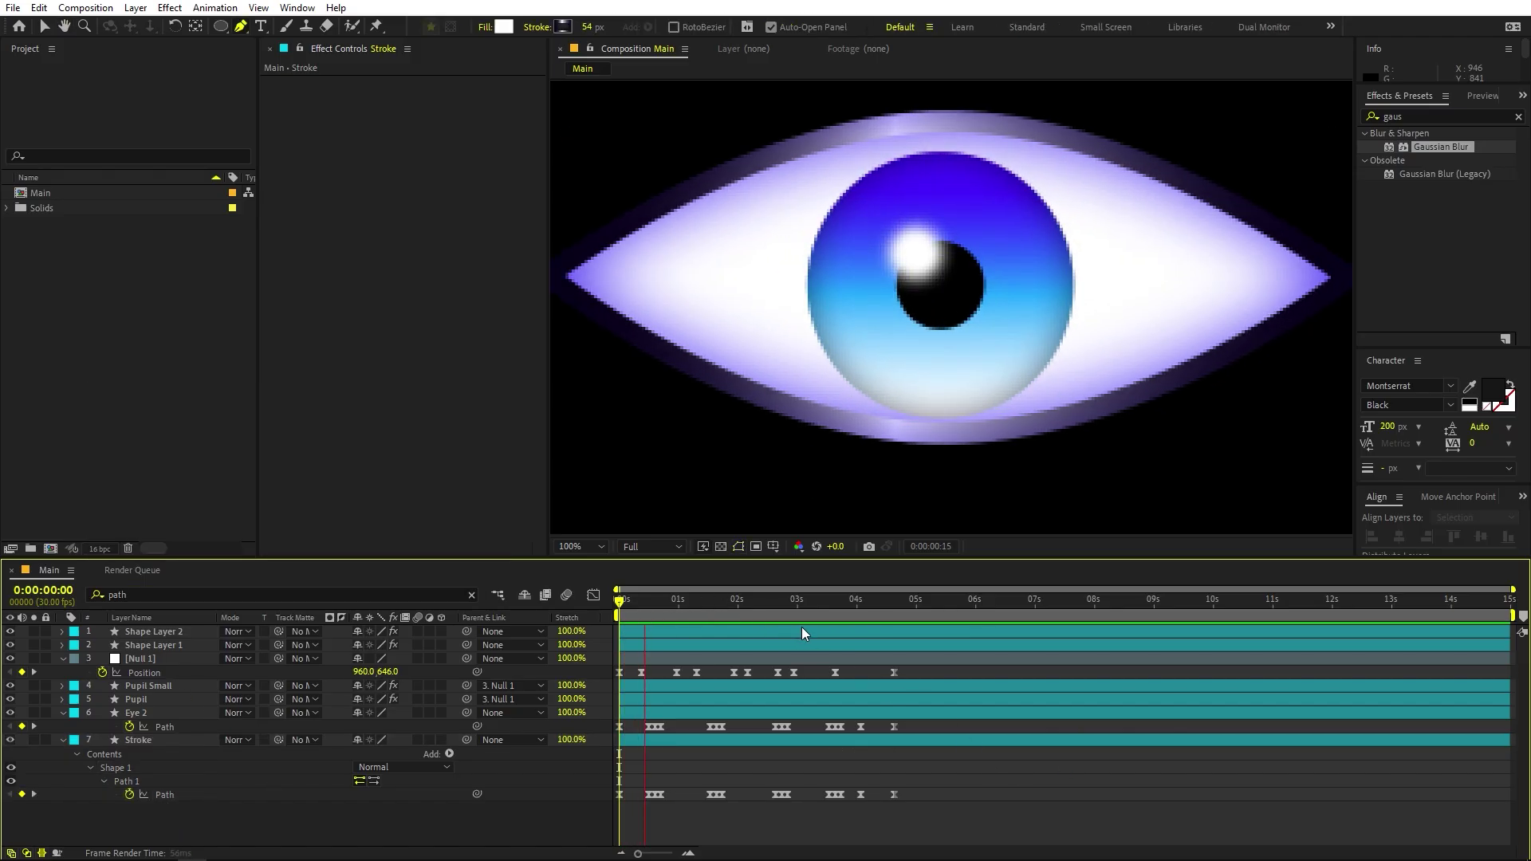
Return to the open eye at 0:15 and parent the highlight layers Shape Layer 1 and Shape Layer 2 to Null 1.
left_click(894, 607)
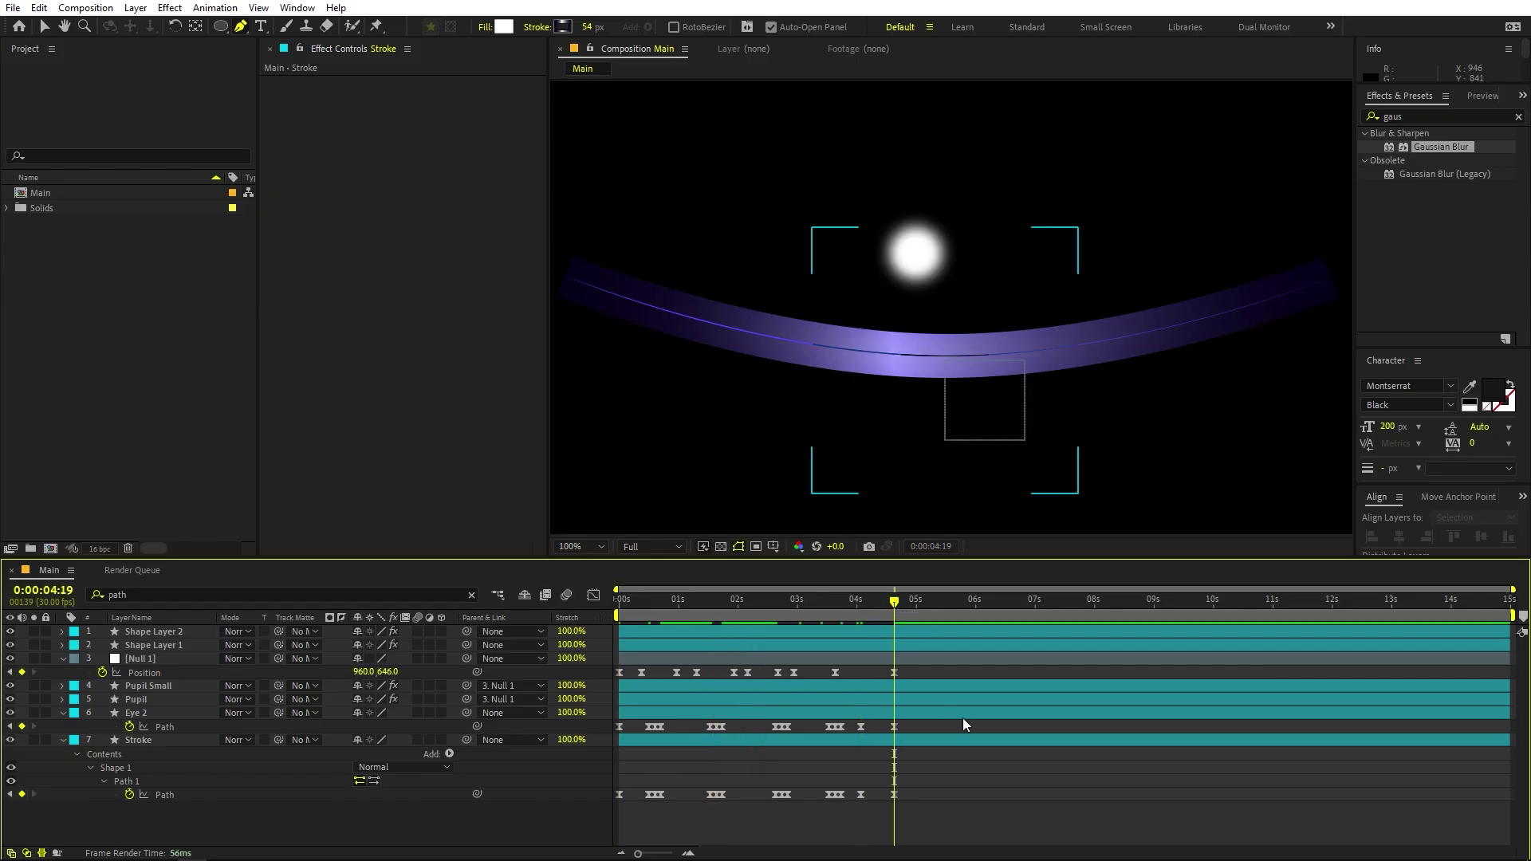
left_click_drag(854, 623, 649, 647)
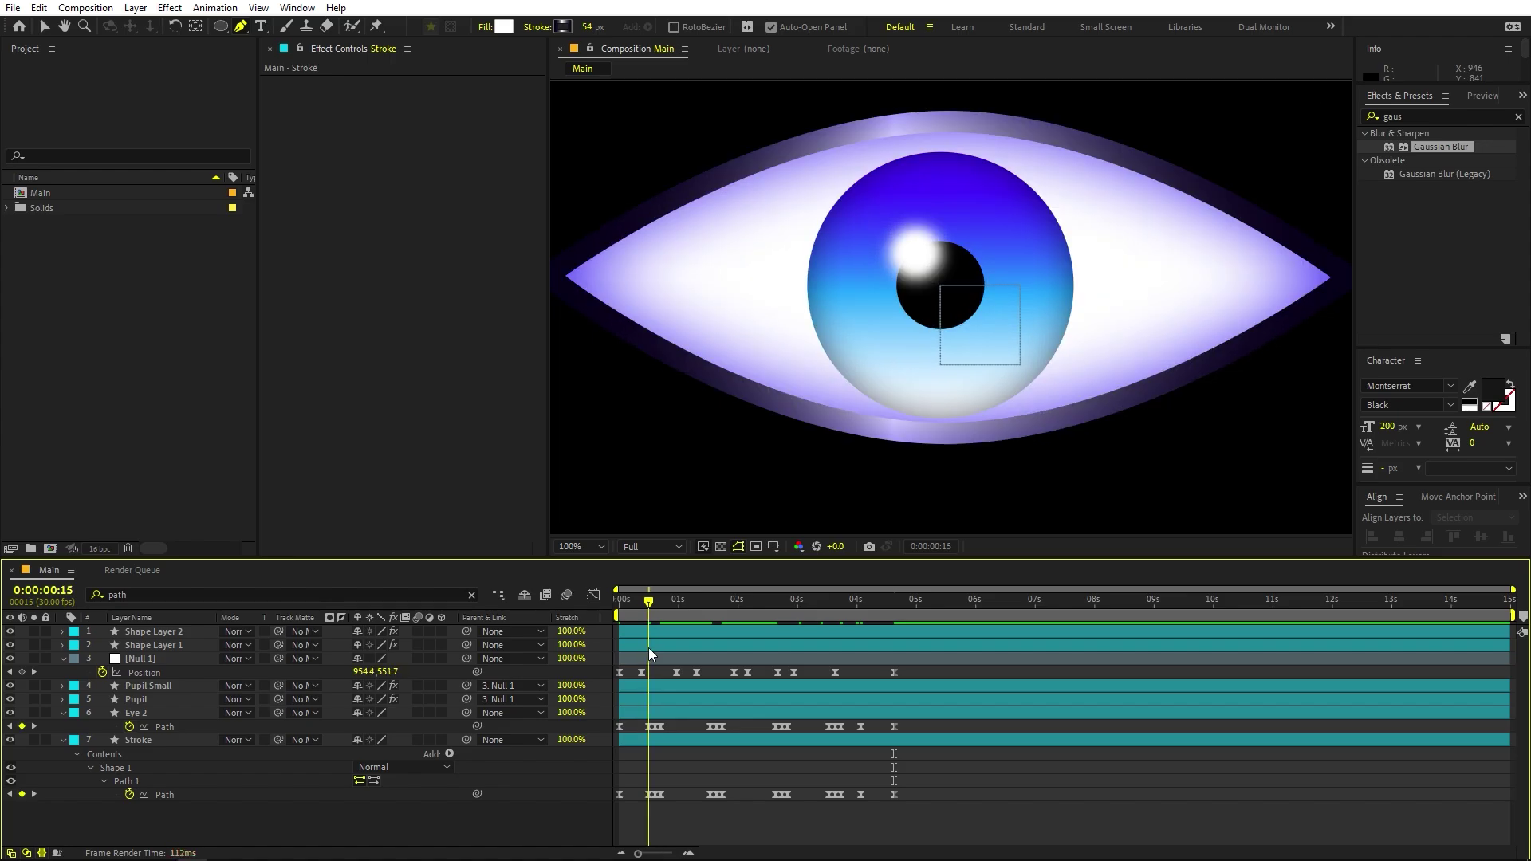
left_click(145, 684)
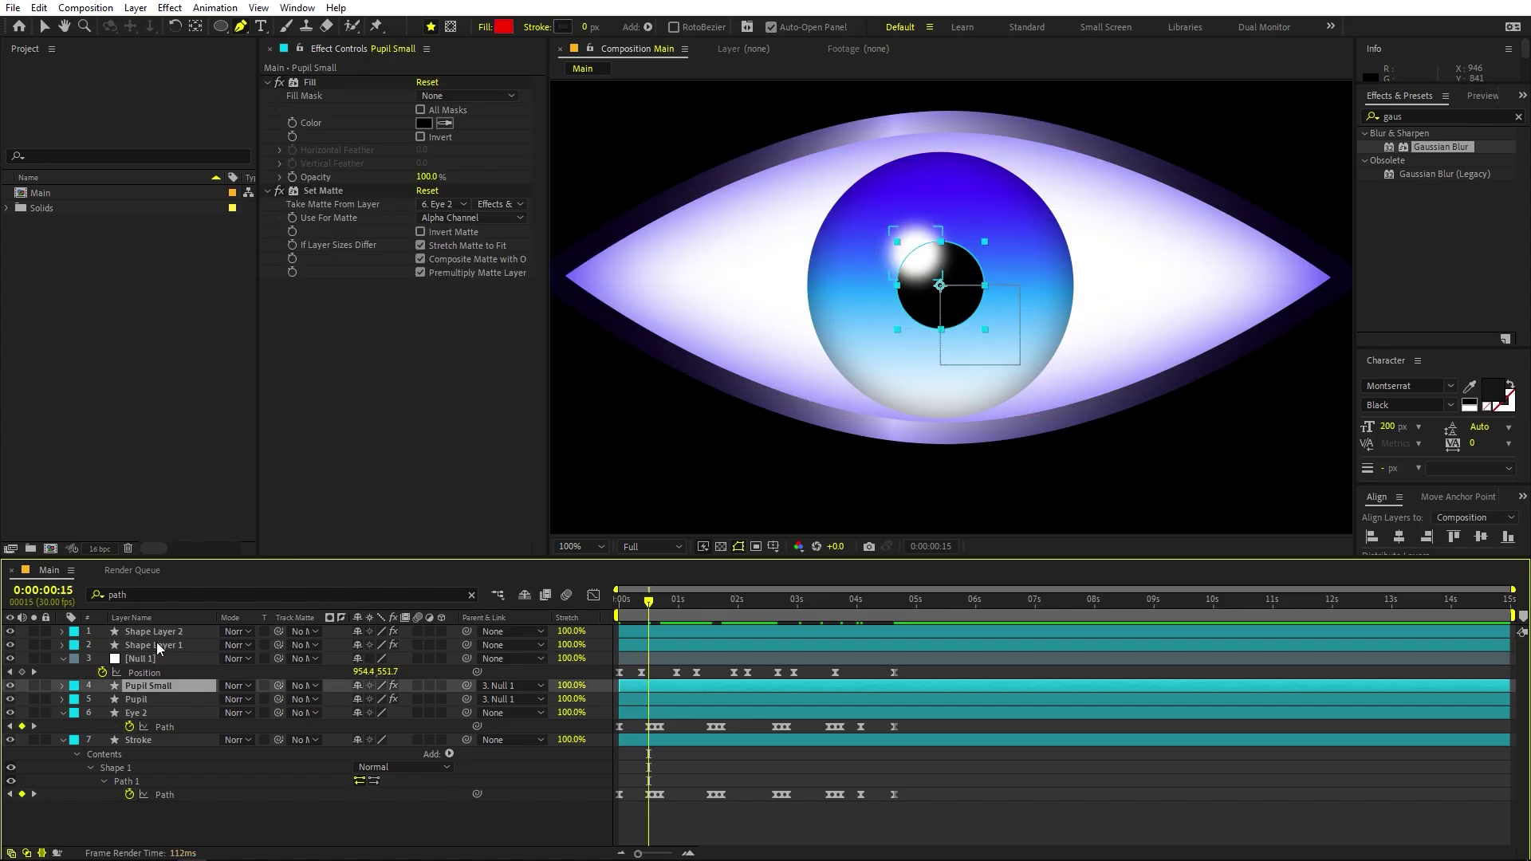
left_click(156, 644)
left_click(194, 634, "shift")
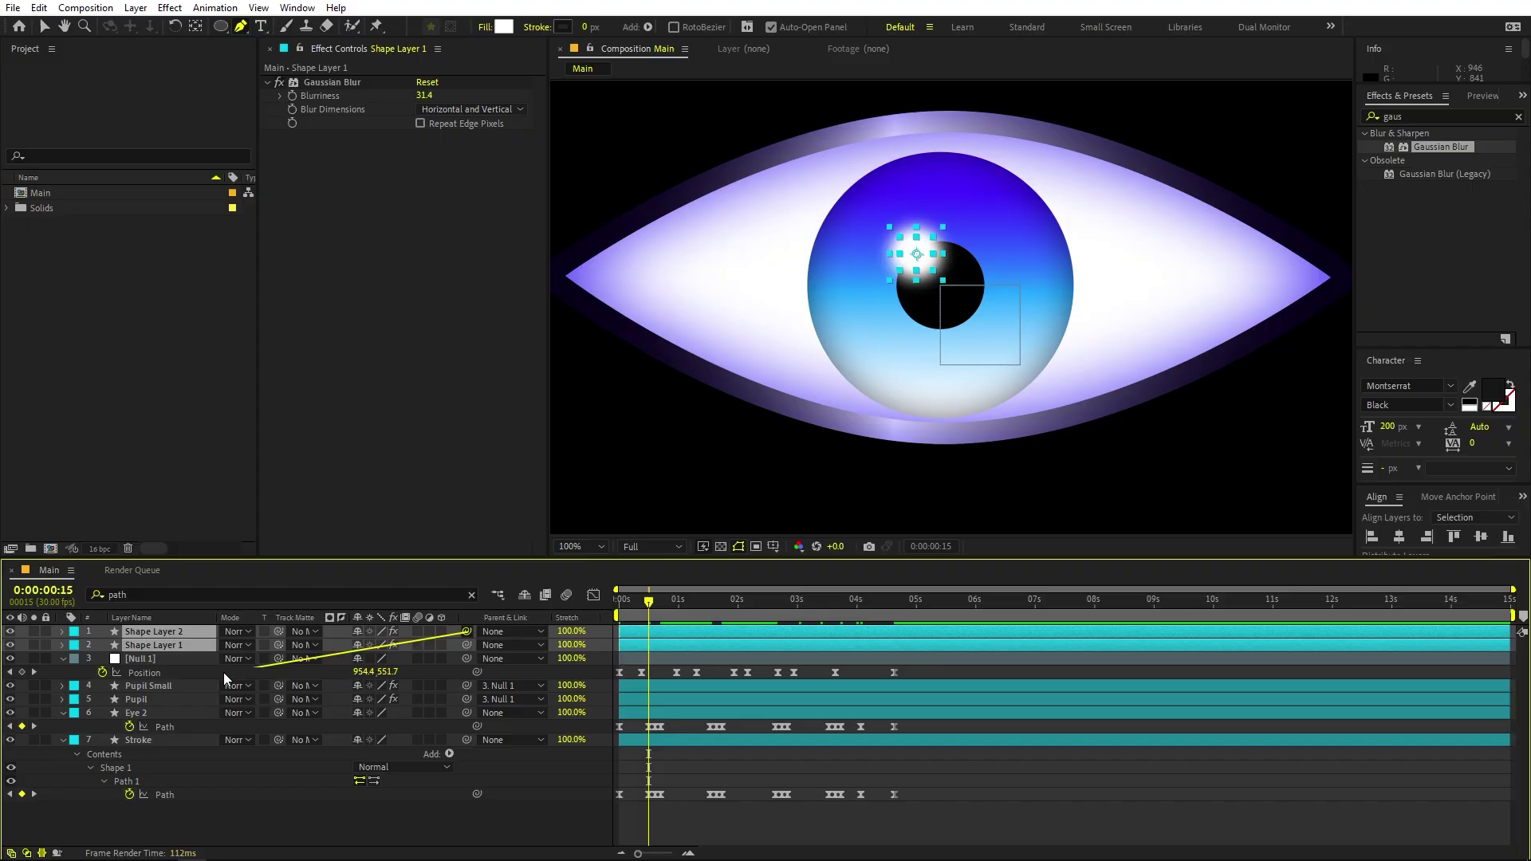
left_click_drag(160, 657, 160, 657)
Copy the Set Matte effect from the Pupil layer onto Shape Layer 2 and Shape Layer 1.
left_click(153, 697)
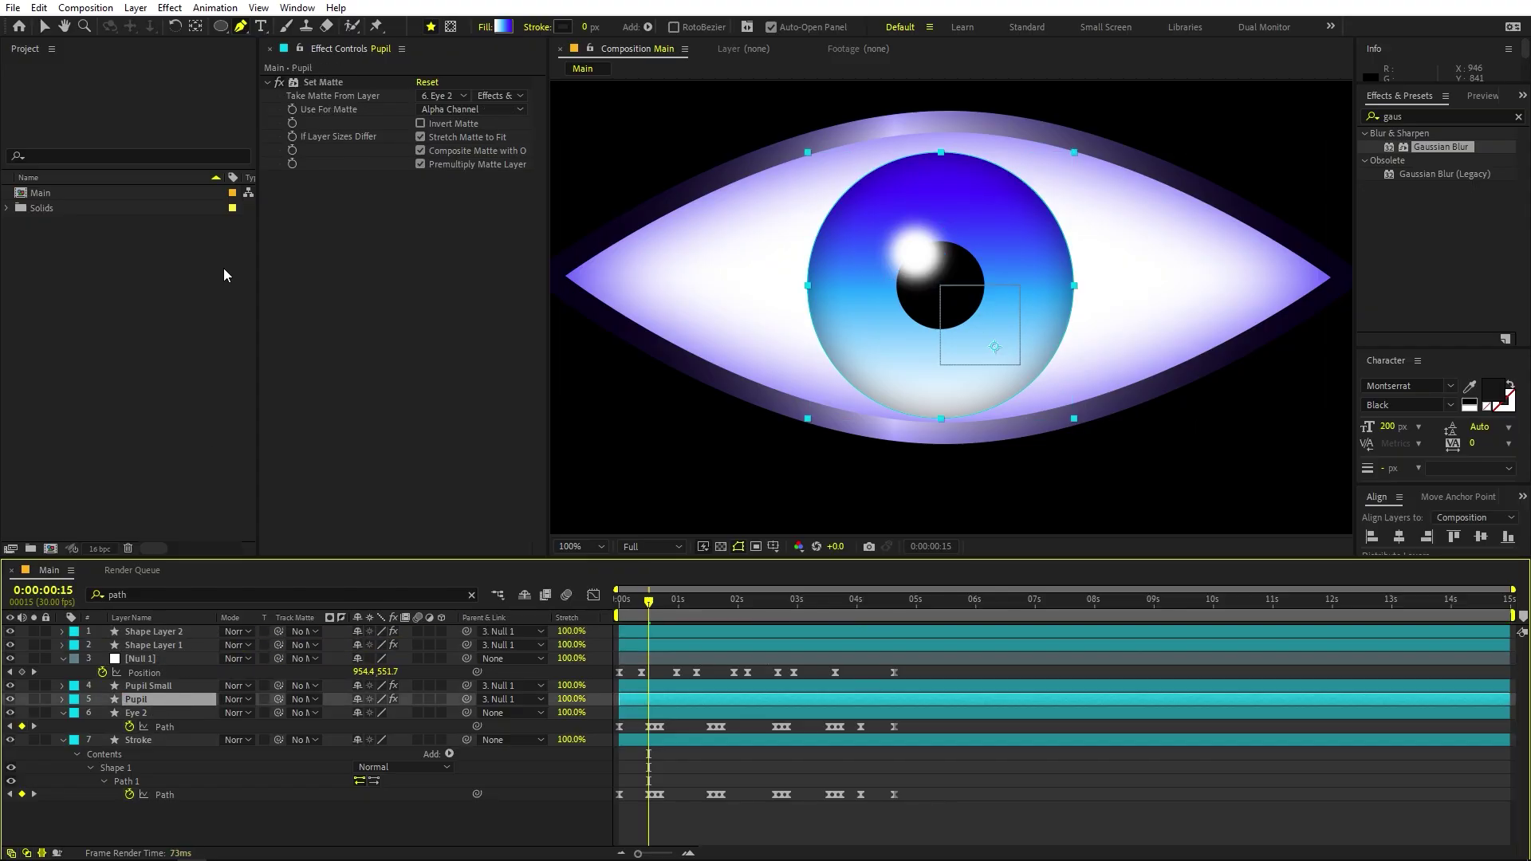
left_click(323, 83)
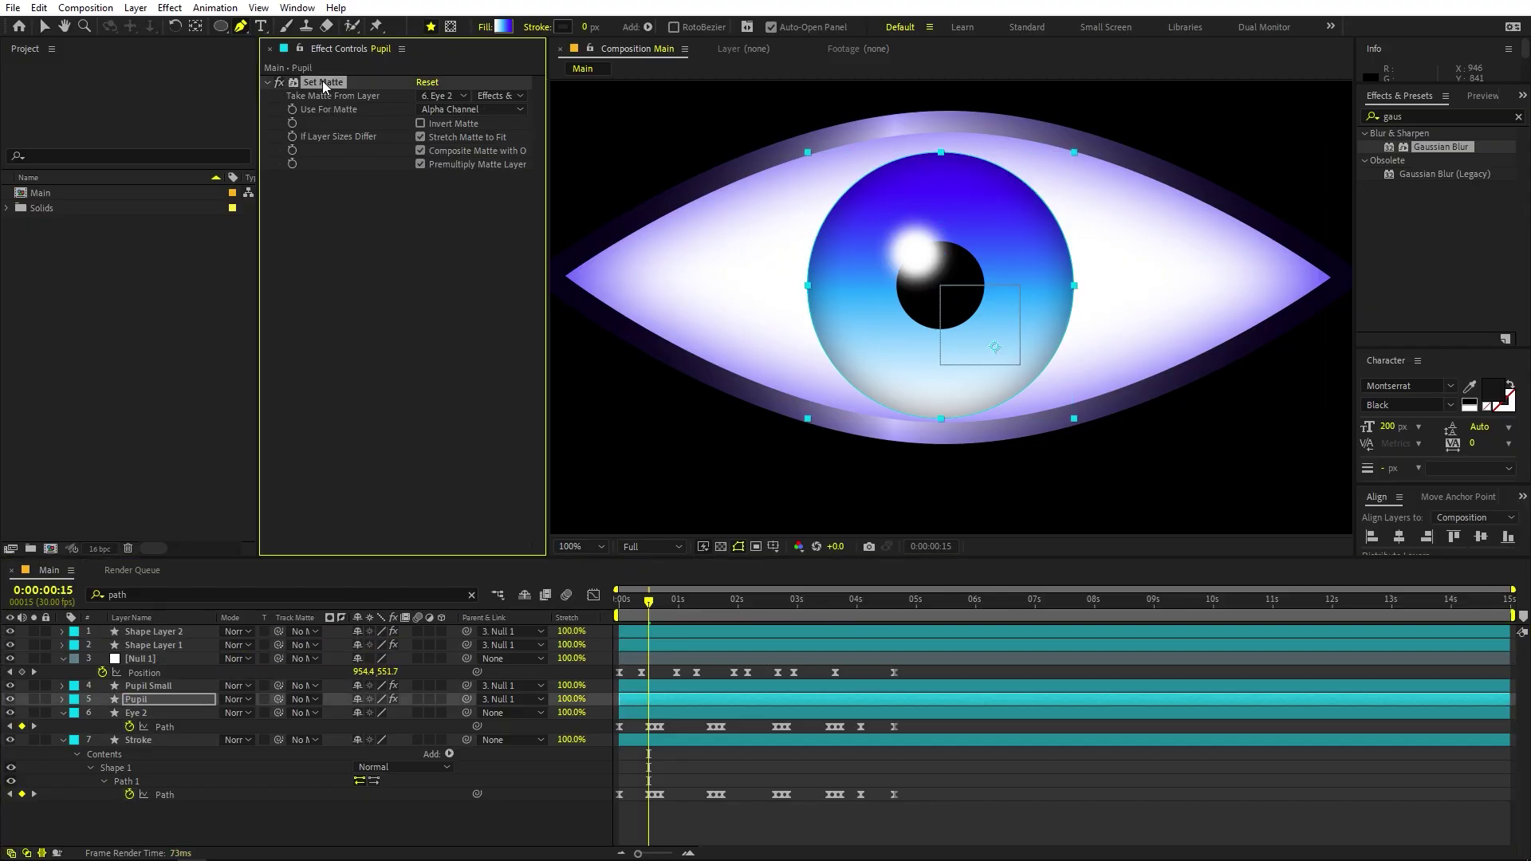
left_click(165, 634)
key("ctrl+v")
left_click(176, 644)
key("ctrl+v")
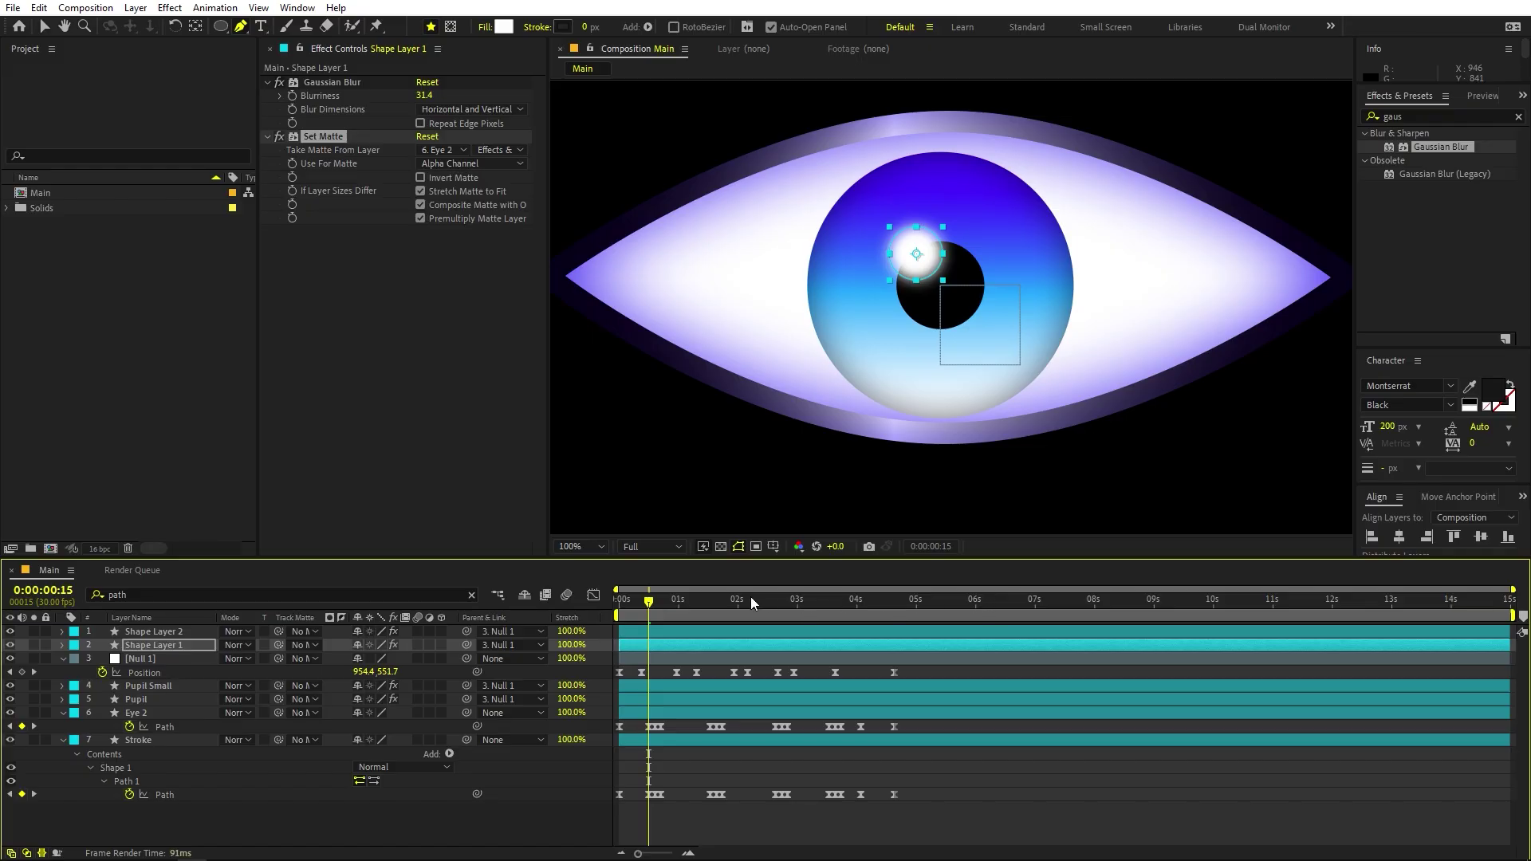
Preview the eye animation and set the composition view's magnification to Fit up to 100%.
key("space")
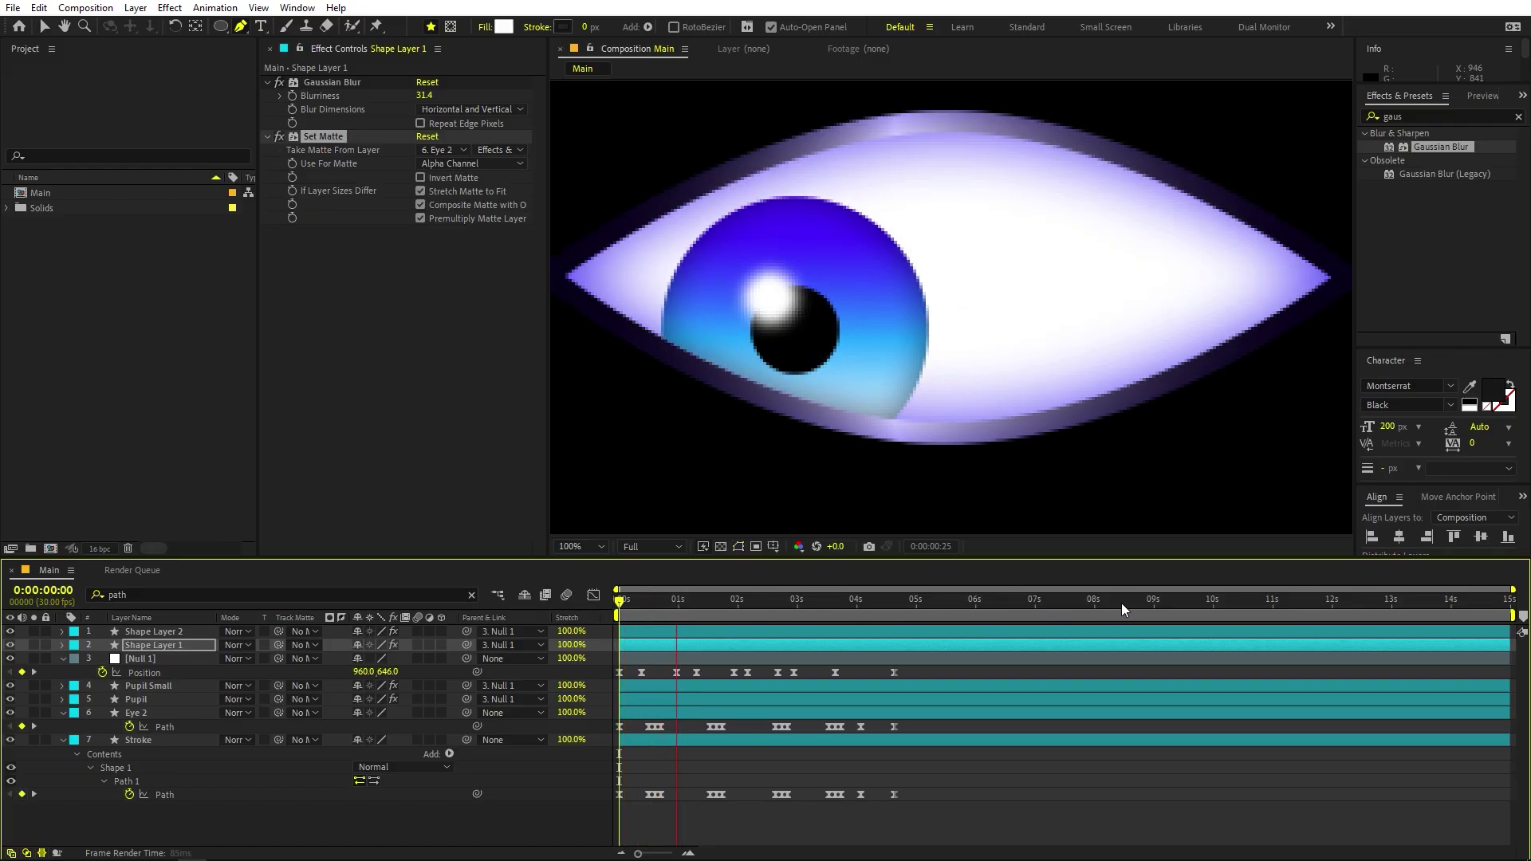
left_click(586, 545)
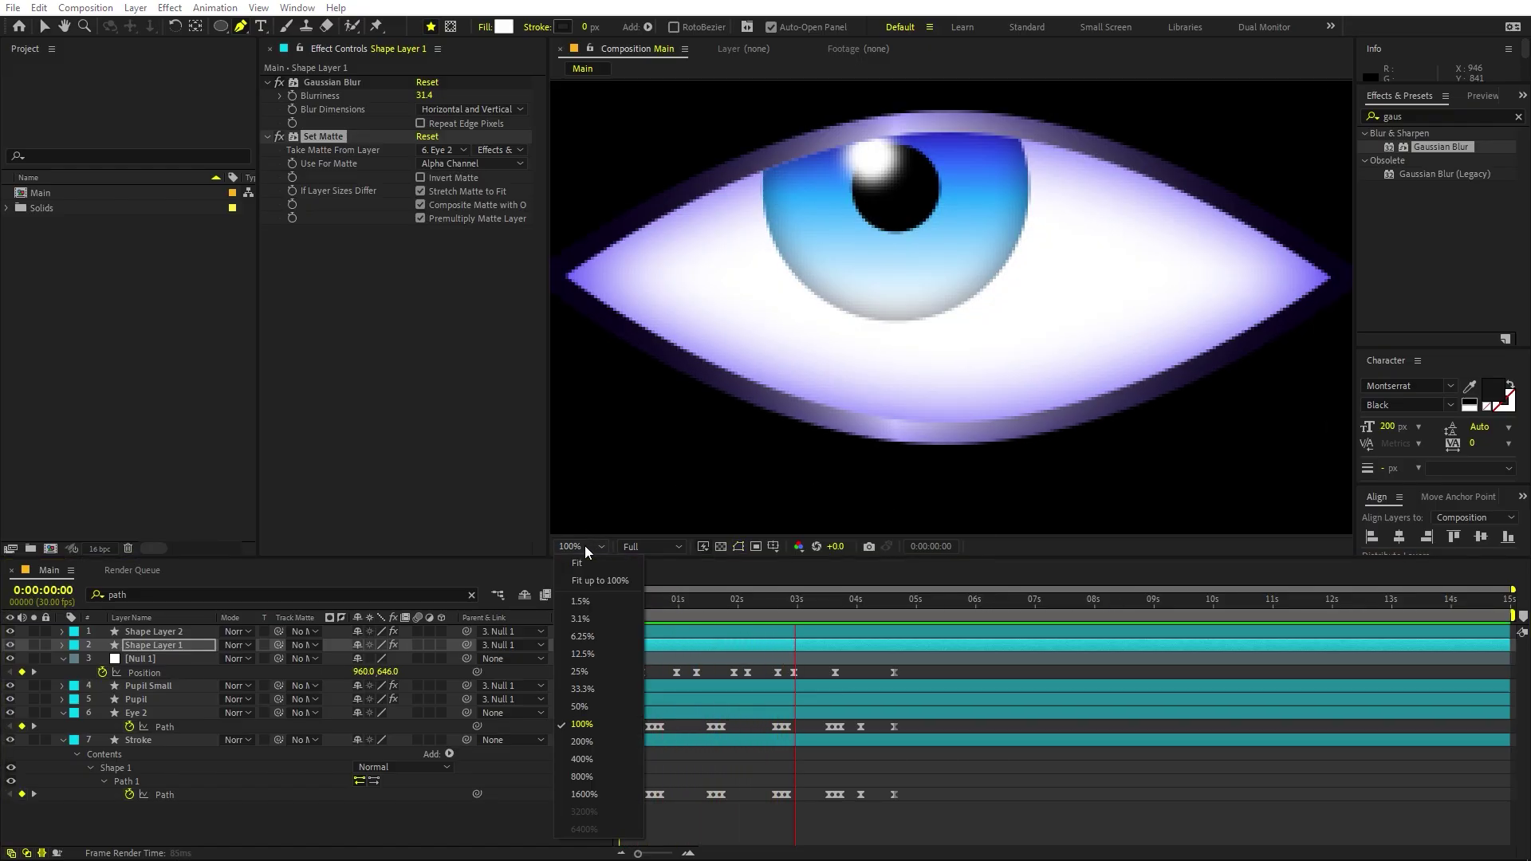
left_click(619, 577)
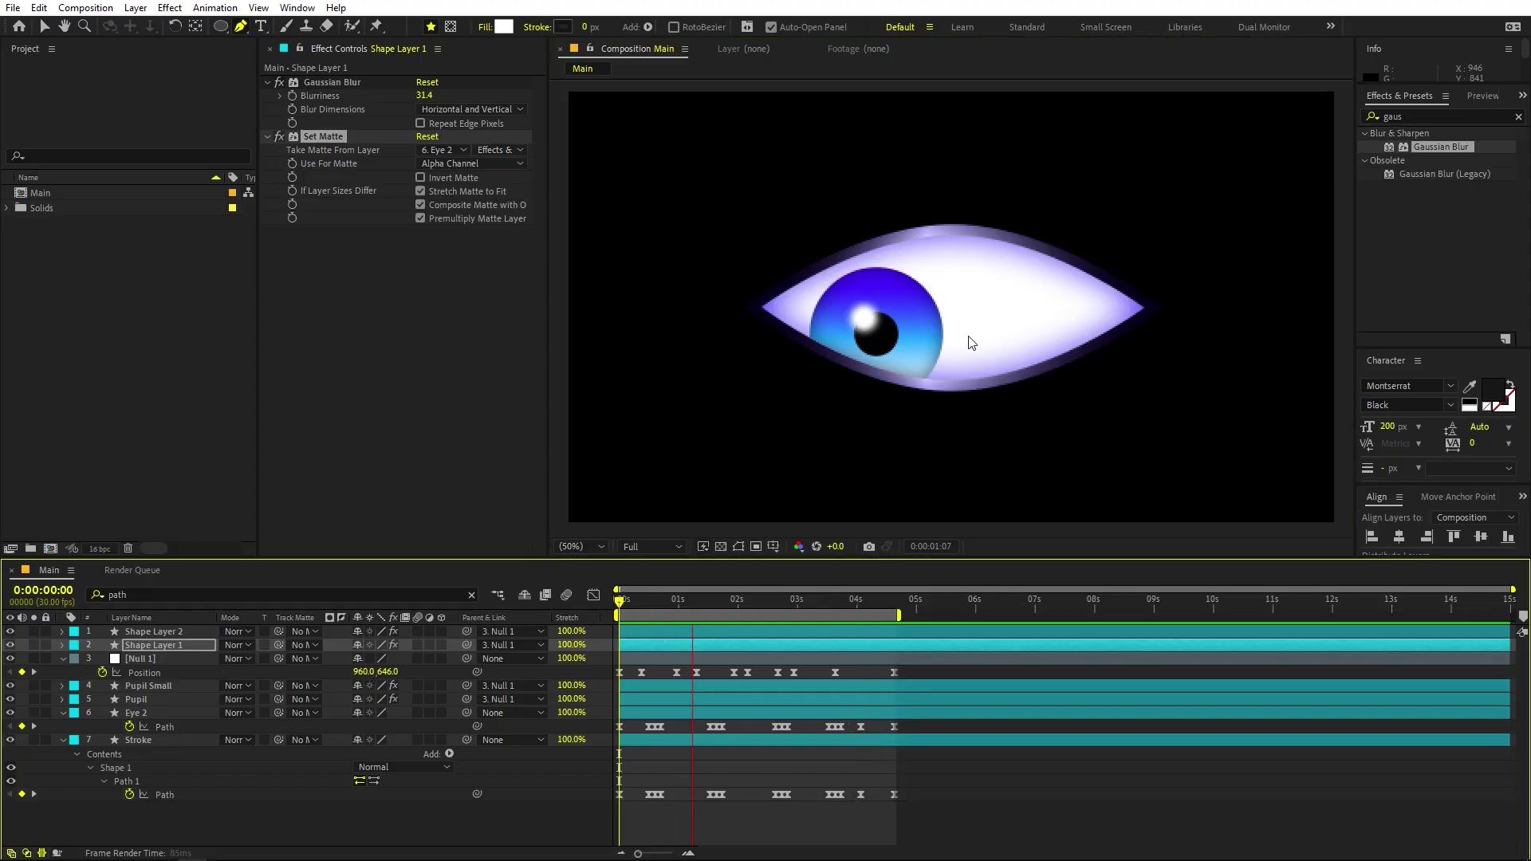